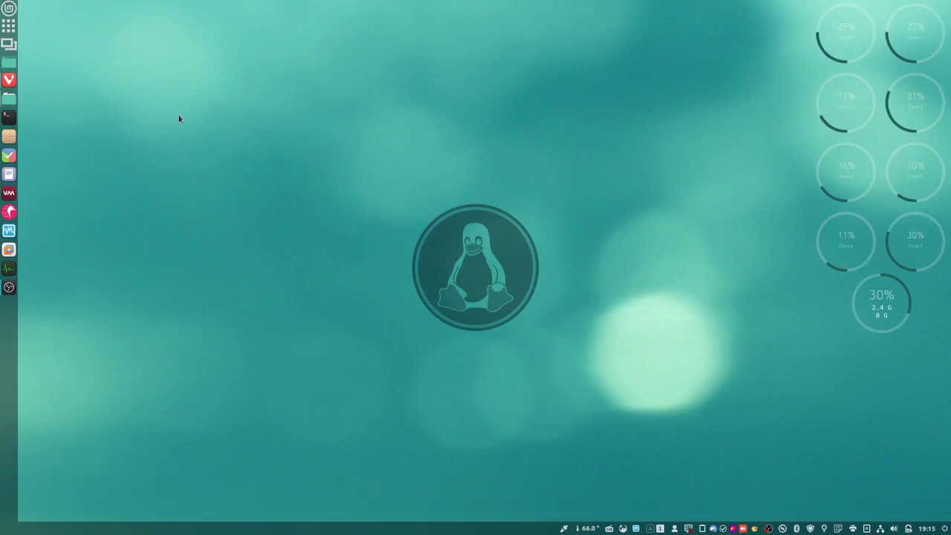
Open the anyathome.be home page in the browser and go to the Mint 21 Cinnamon download from its Quickemu virtual machines page
mouse_move(12, 82)
click(60, 85)
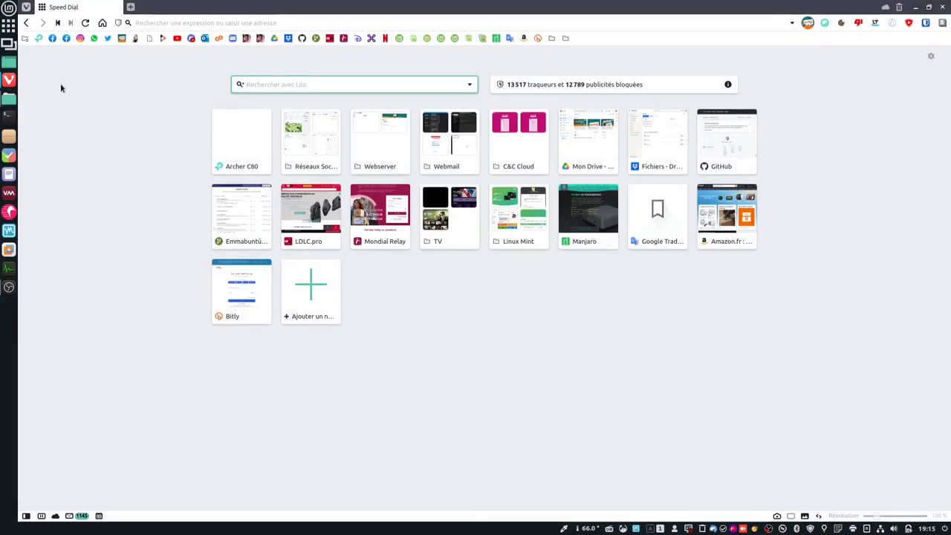
click(135, 43)
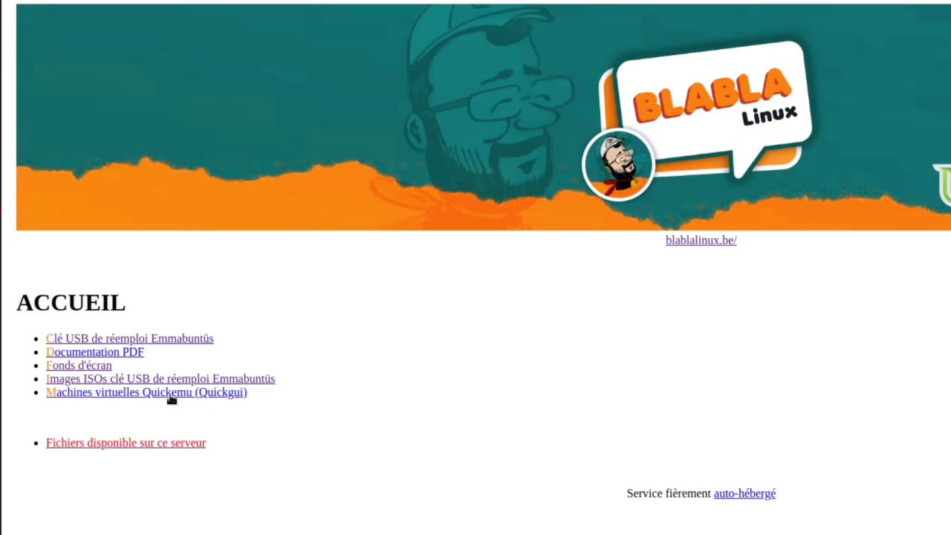
click(170, 393)
scroll(170, 394, down, 5)
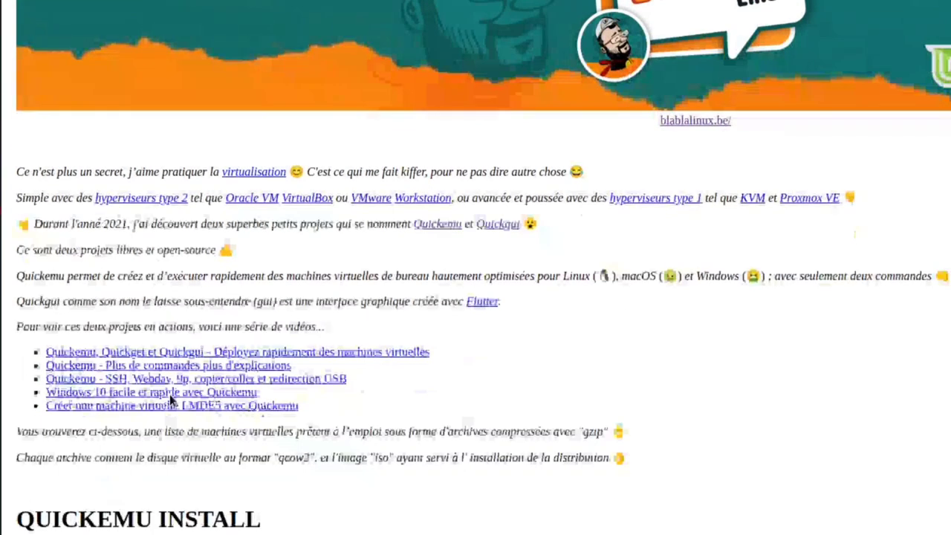
scroll(169, 393, down, 3)
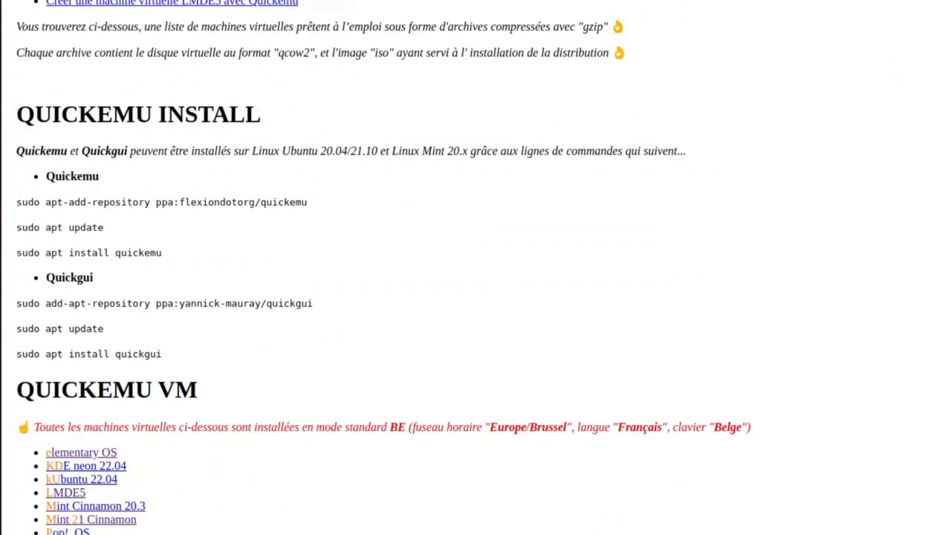
click(106, 521)
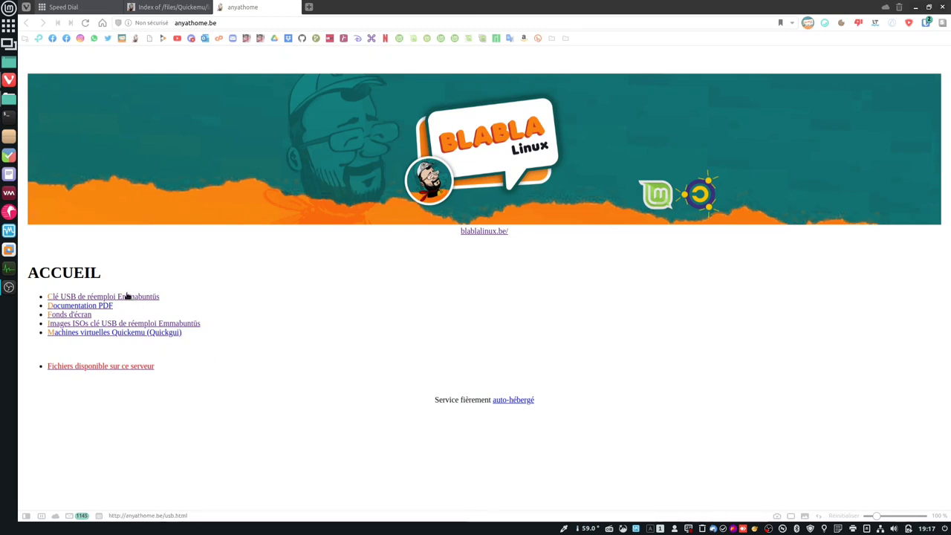
Open the Emmabuntüs reuse USB key page and go to the archives of the different clones for the IMAGES partition
click(67, 298)
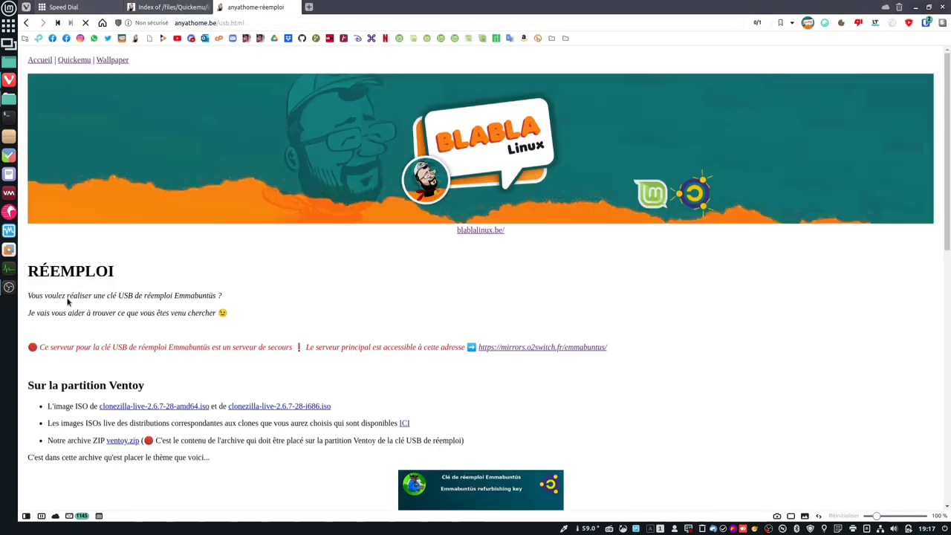
scroll(70, 325, down, 5)
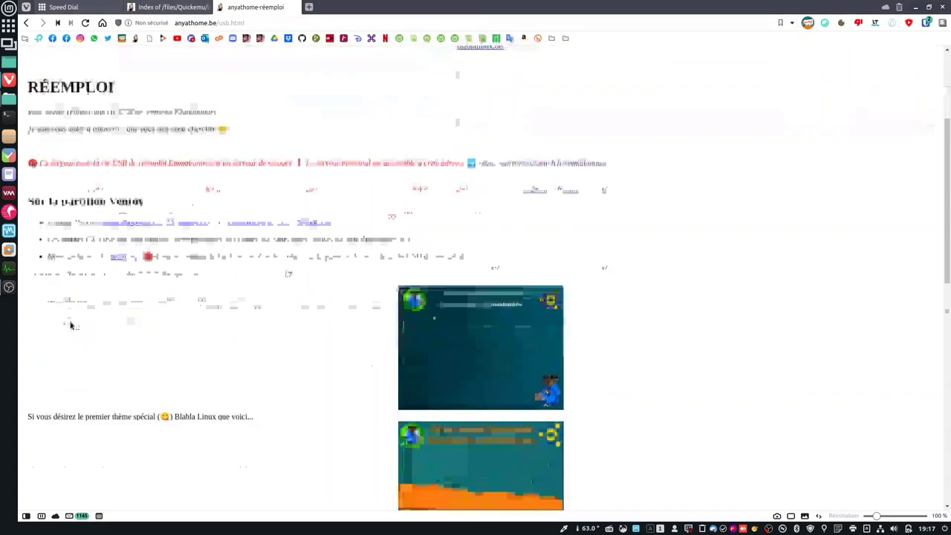
scroll(70, 324, down, 3)
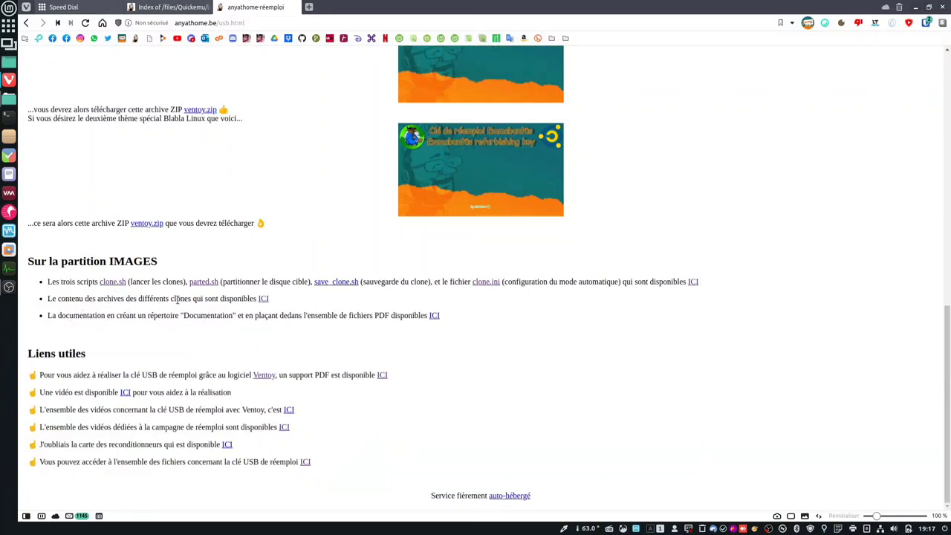
click(263, 298)
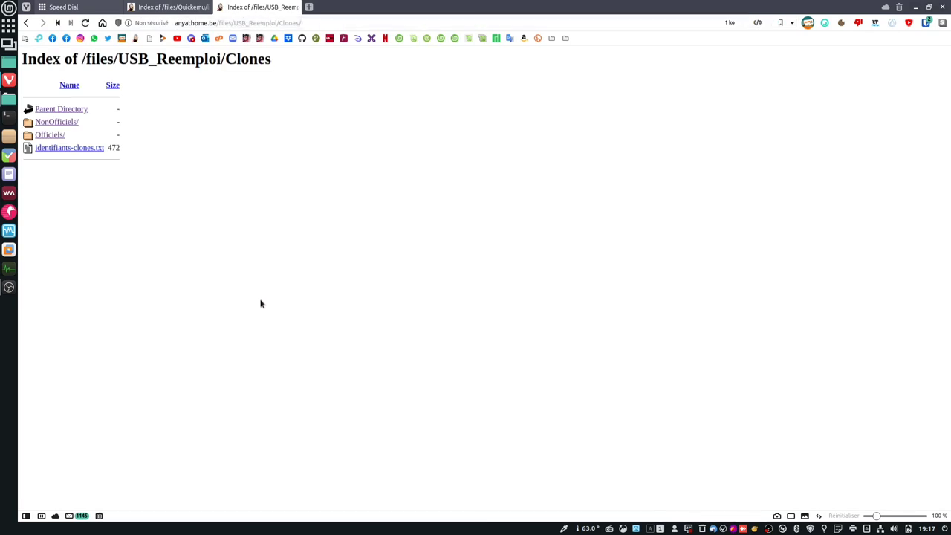
Browse the unofficial clones to the Belgian Linux Mint 20.3 images in NonOfficiels/Mint/20.3/BE
click(74, 113)
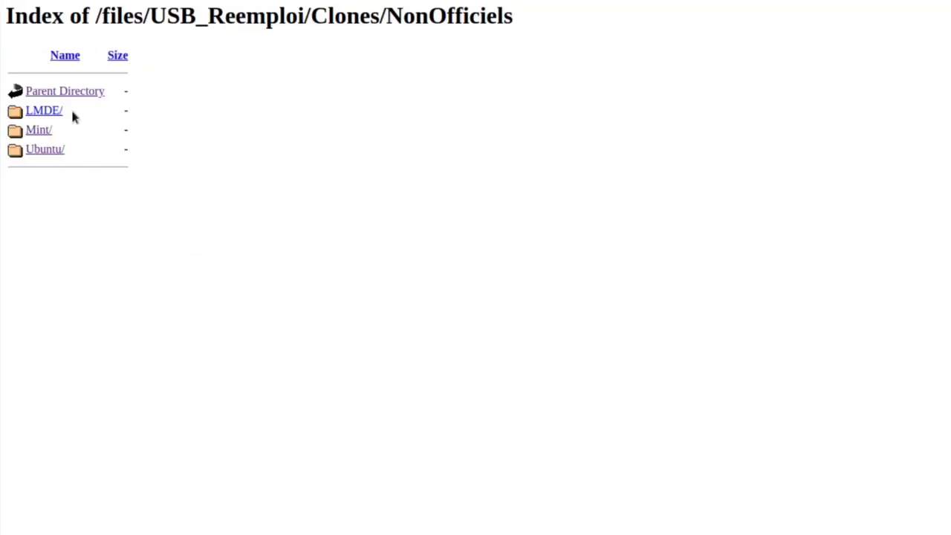
click(42, 131)
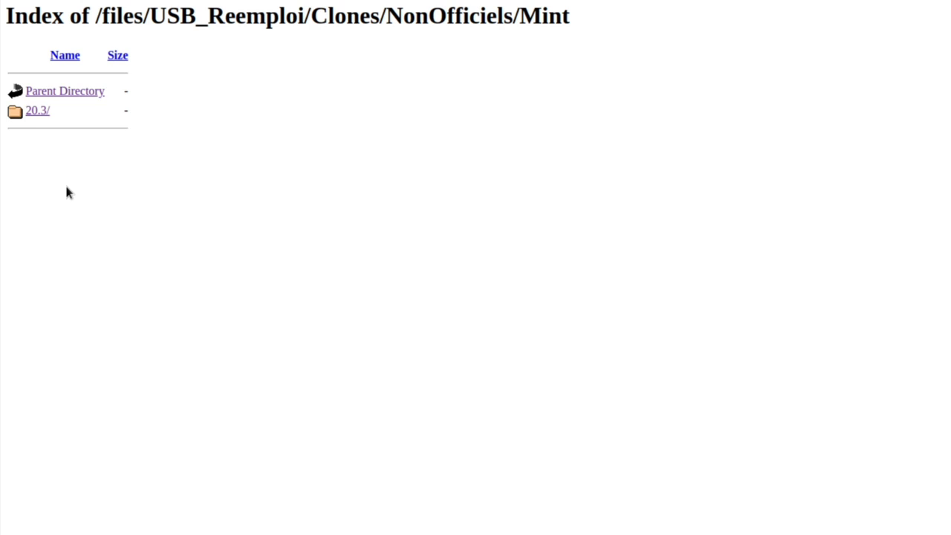
click(41, 117)
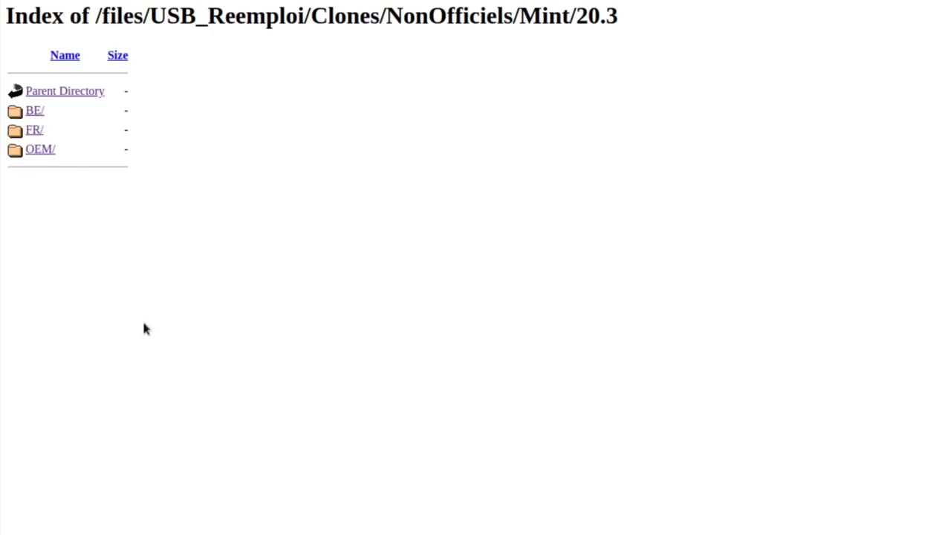
click(40, 112)
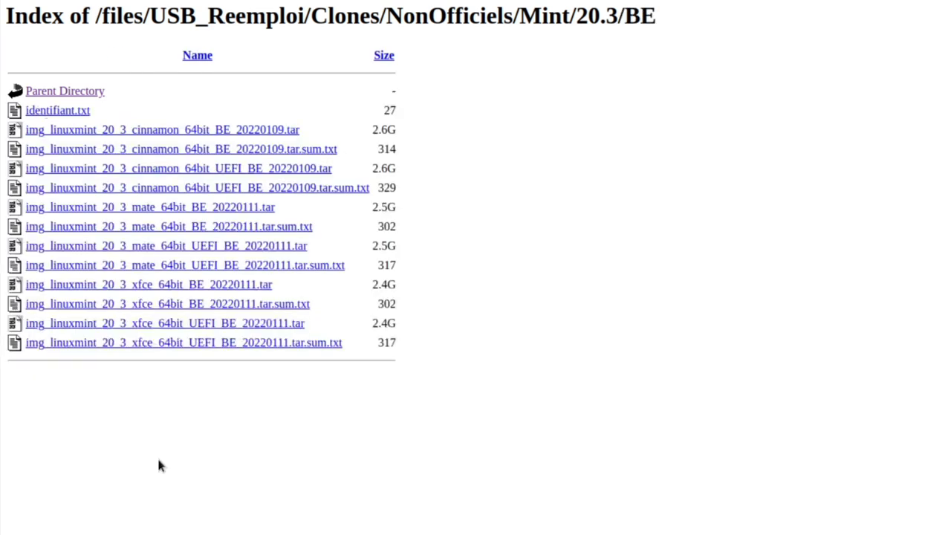
View the FR and OEM folders of the Linux Mint 20.3 clones
click(88, 91)
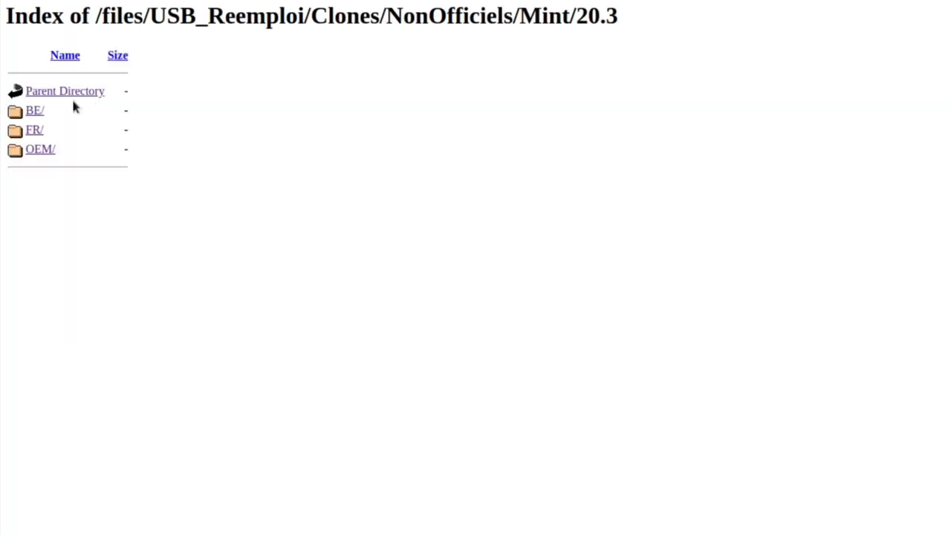
click(35, 131)
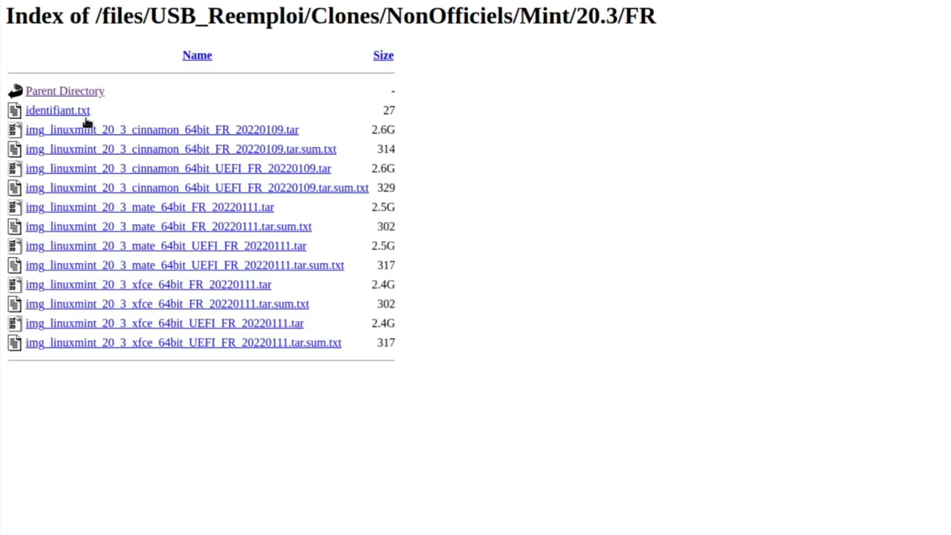
click(81, 95)
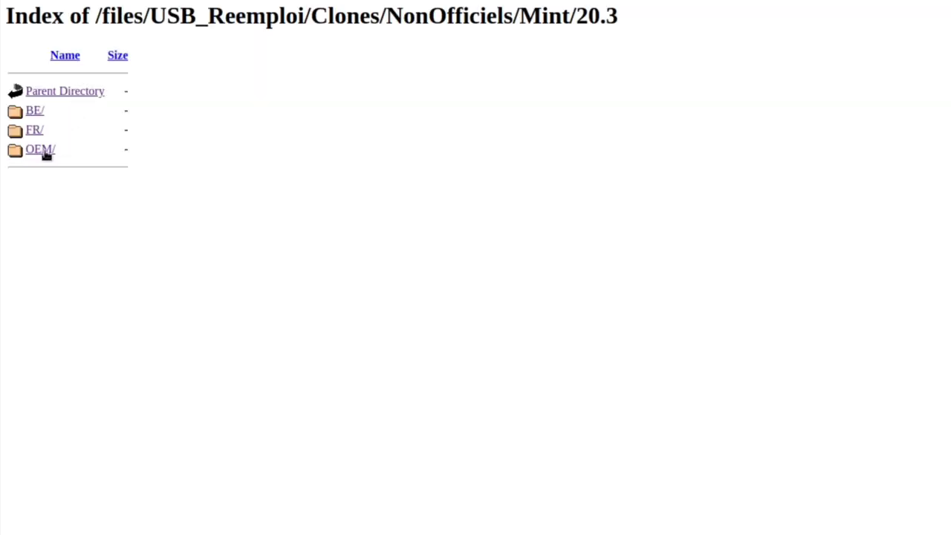
click(43, 151)
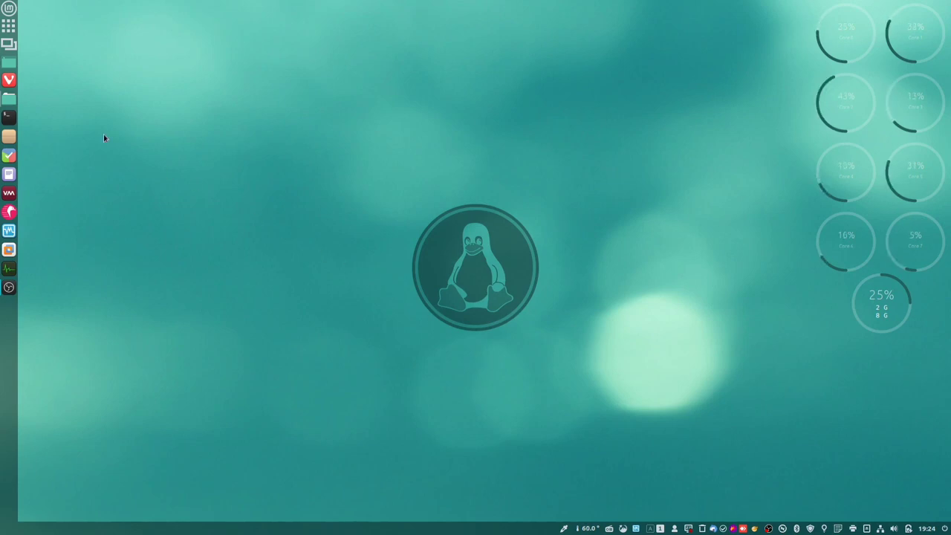
Open linuxmint-21-cinnamon.conf from the Quickemu DATA-M2 folder in the text editor and highlight its quickemu --vm line for review
click(9, 98)
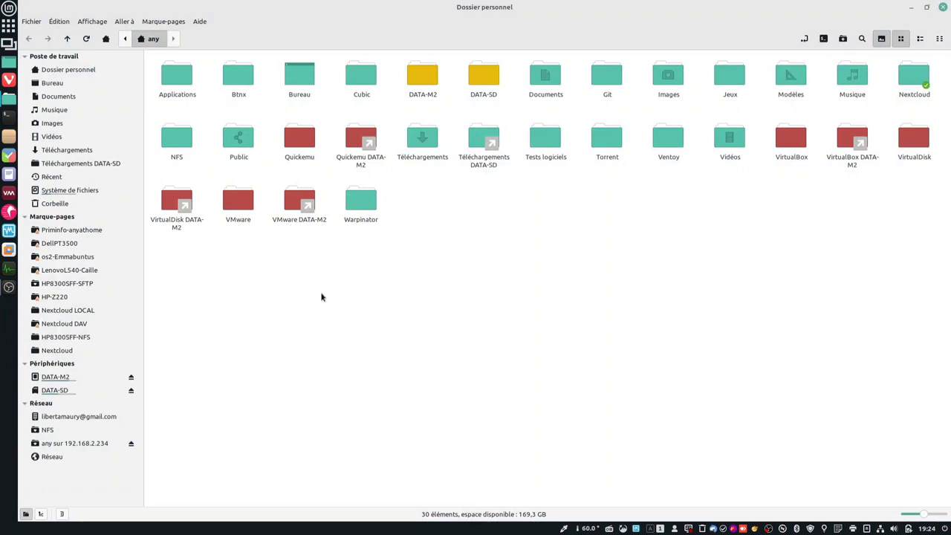
double_click(355, 140)
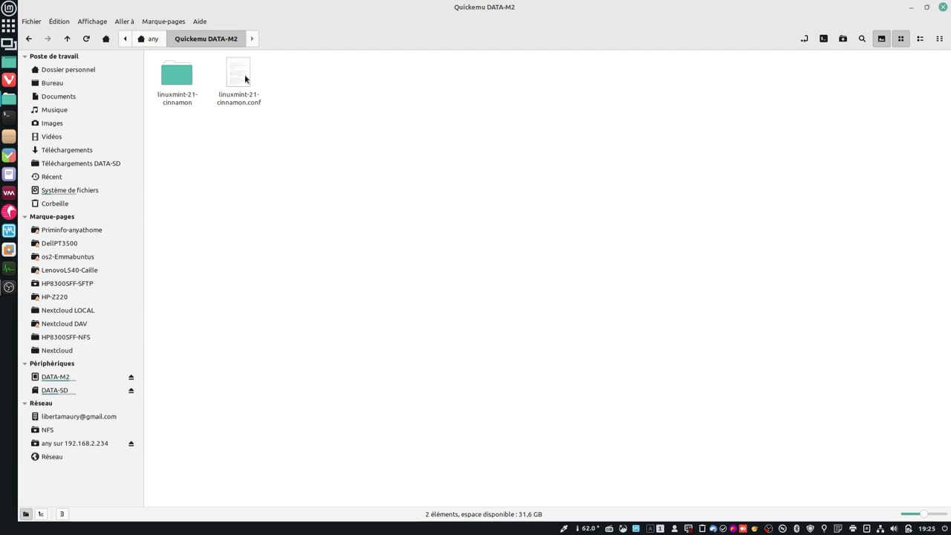
right_click(244, 75)
mouse_move(297, 104)
click(360, 112)
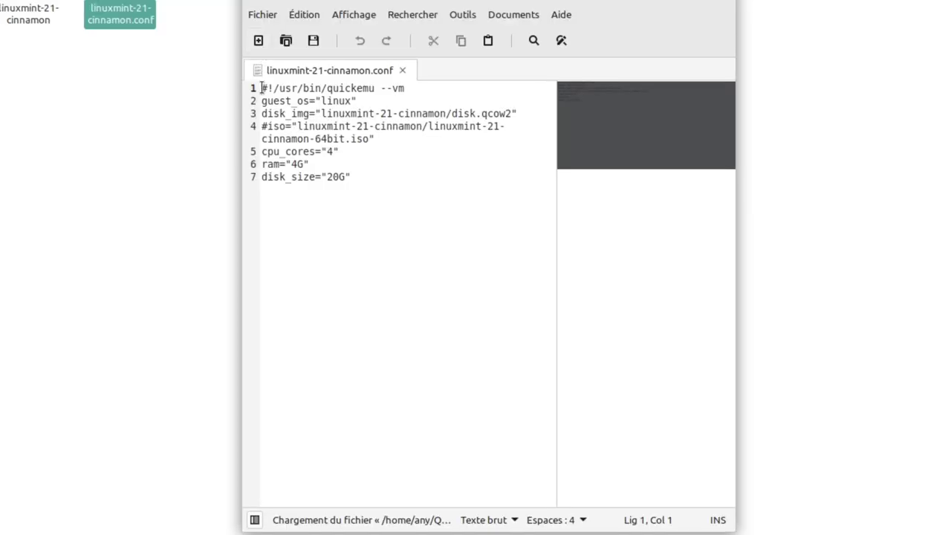
drag(262, 87, 404, 89)
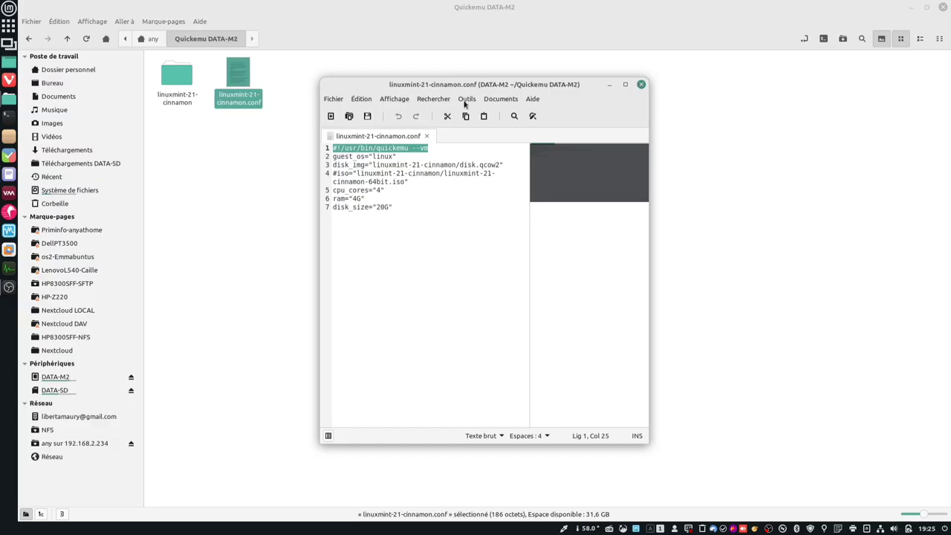
click(152, 18)
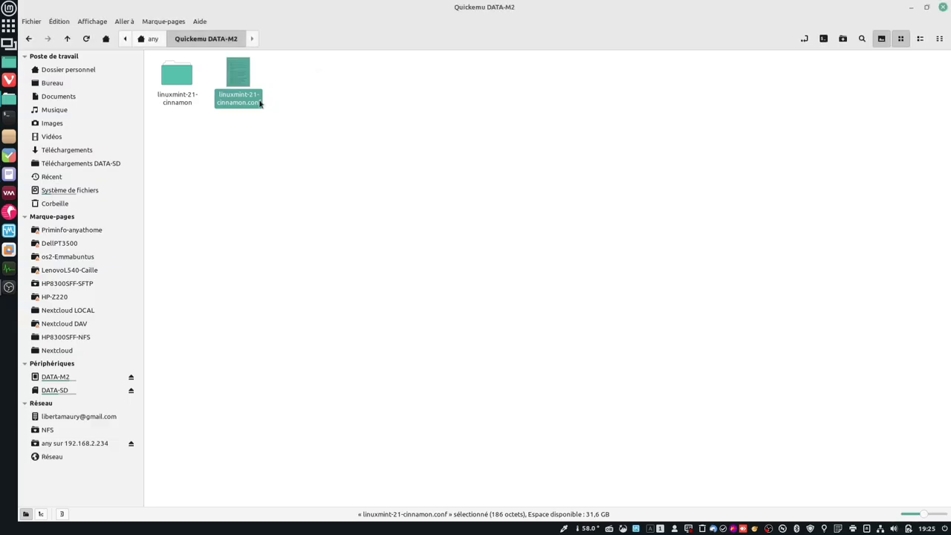
Check in the properties of linuxmint-21-cinnamon.conf whether the file may be executed as a program
right_click(152, 17)
click(272, 253)
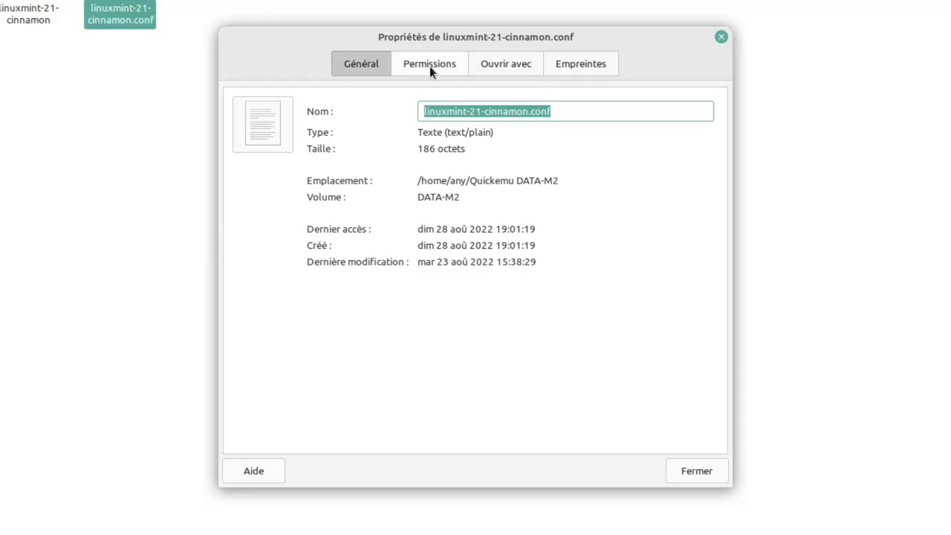
click(444, 126)
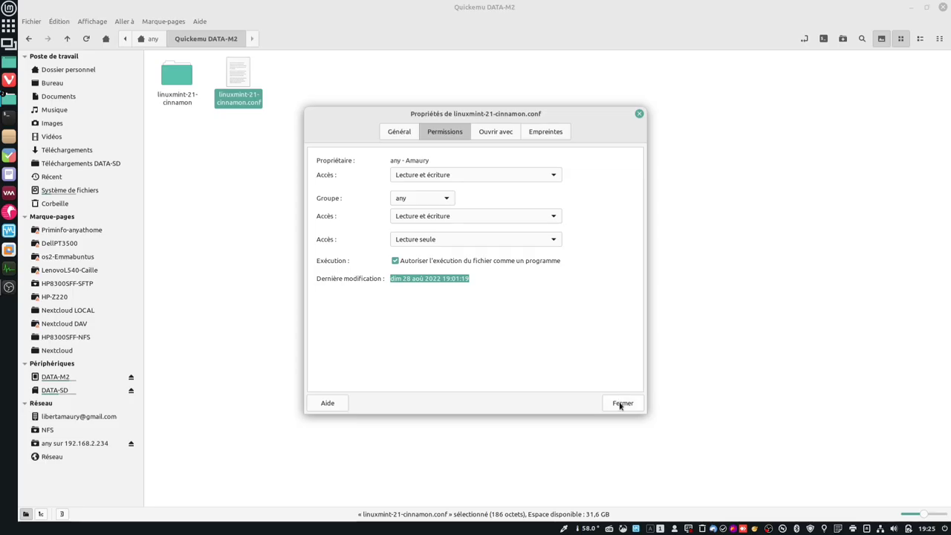
click(696, 470)
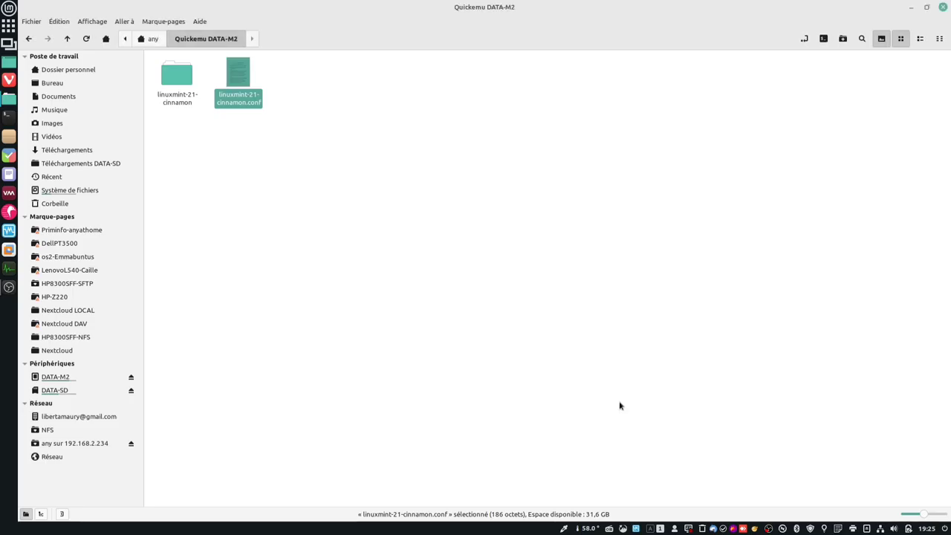
Launch the virtual machine by running linuxmint-21-cinnamon.conf, and close the file manager window
double_click(245, 72)
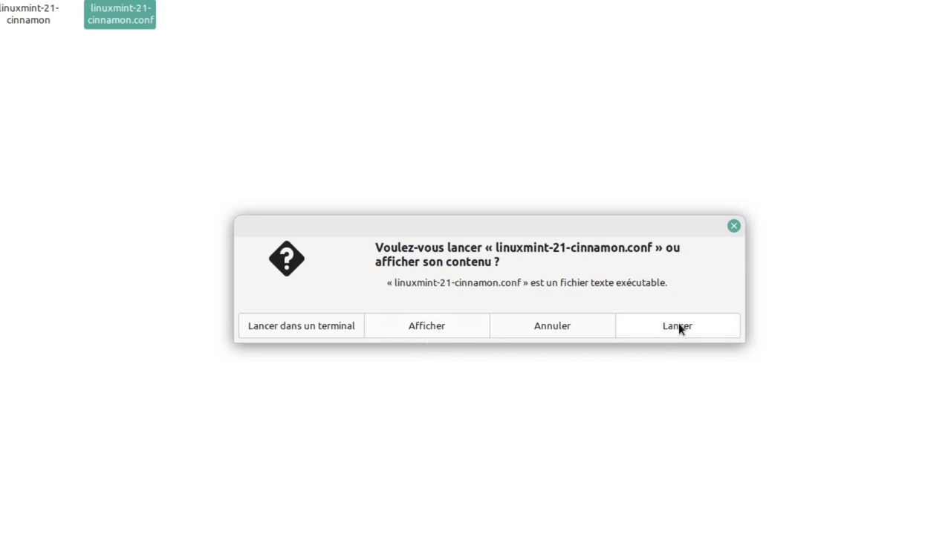
click(678, 325)
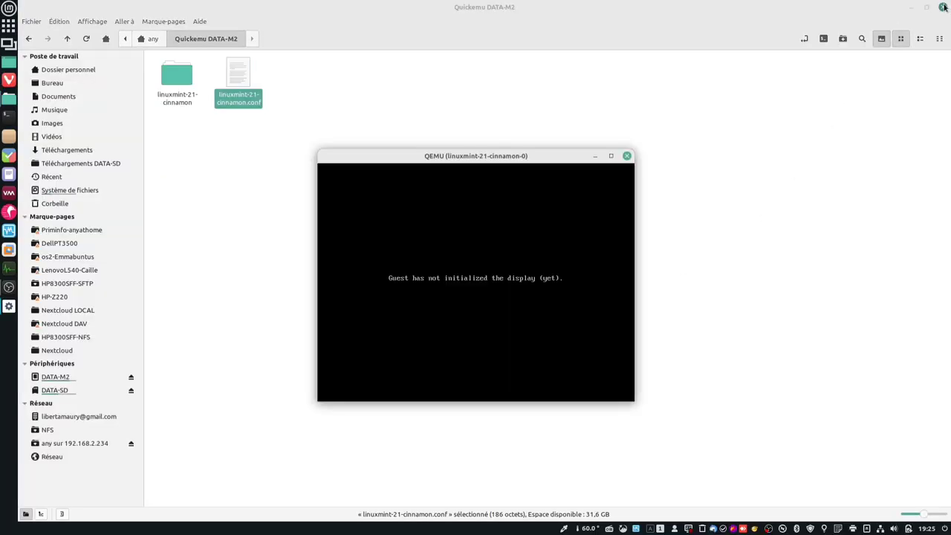
click(943, 7)
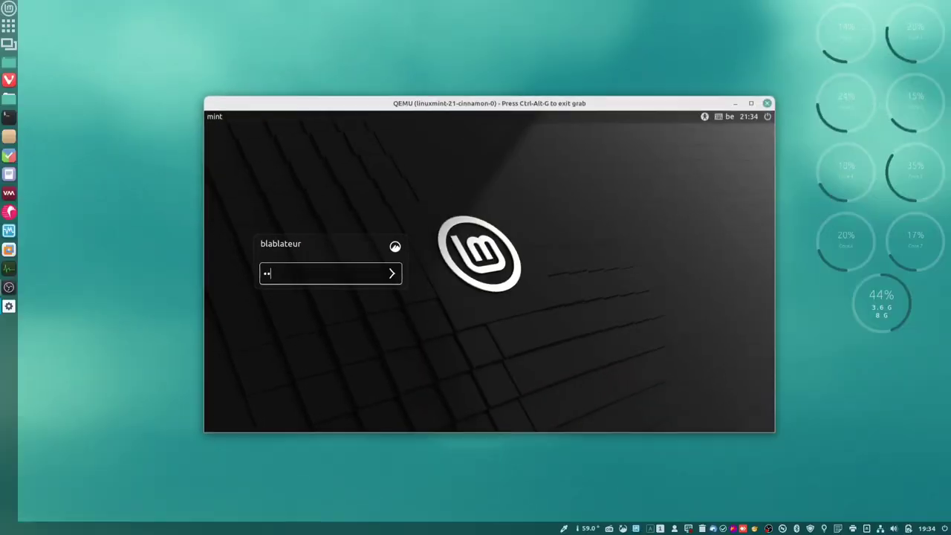
Enter the account password to log in to the Linux Mint session in the virtual machine
text(••••)
key(Return)
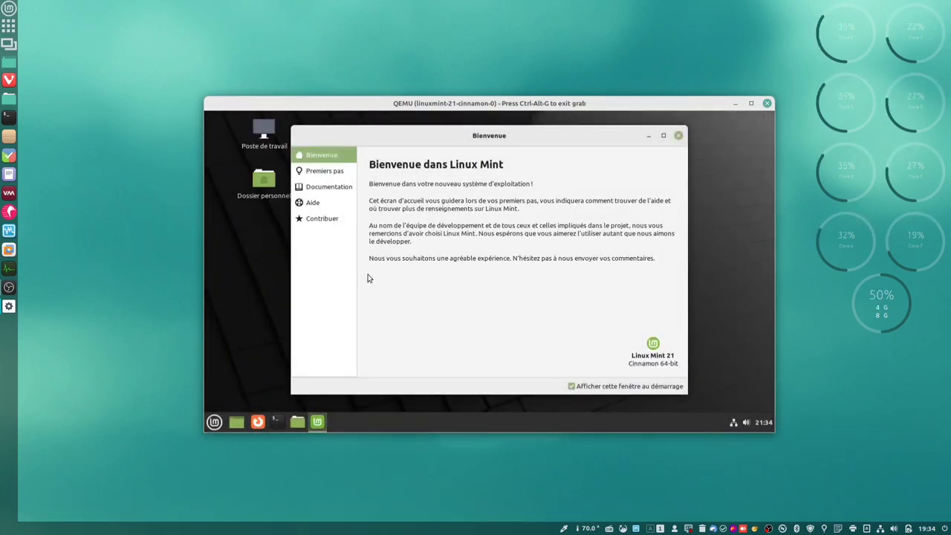
Release the input grab and enlarge the QEMU window so it fills most of the desktop's height and width
key(ctrl+alt+g)
drag(205, 160, 53, 160)
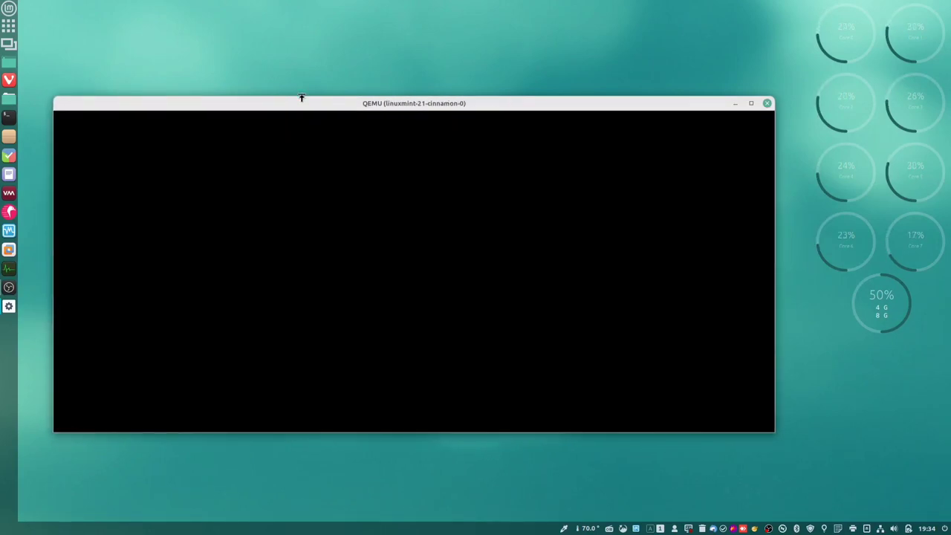
drag(300, 97, 300, 19)
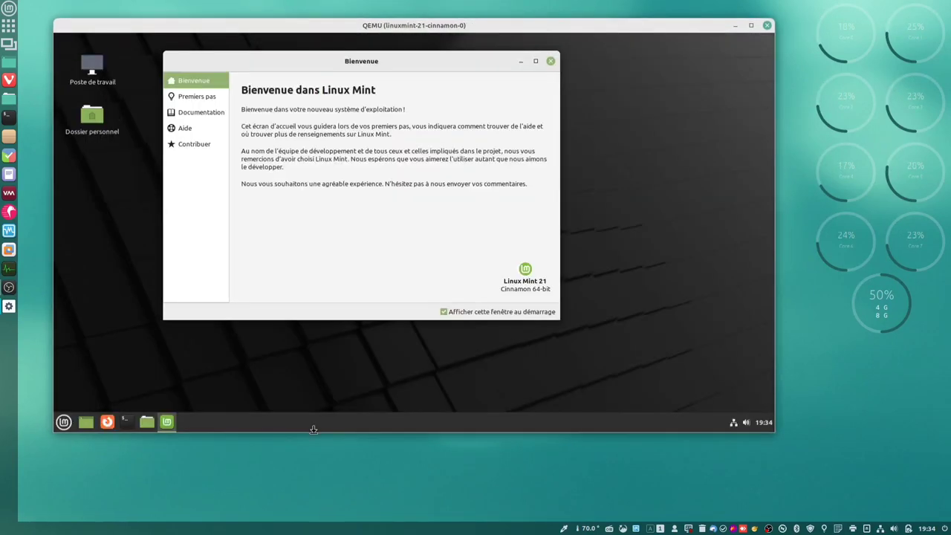
drag(314, 429, 314, 496)
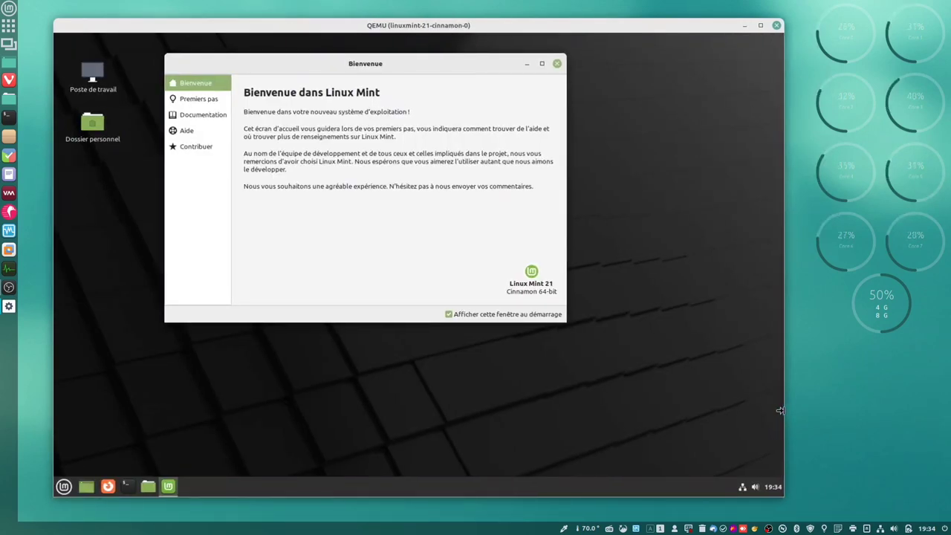
Close the Linux Mint welcome window in the virtual machine and open the guest's applications menu
click(395, 403)
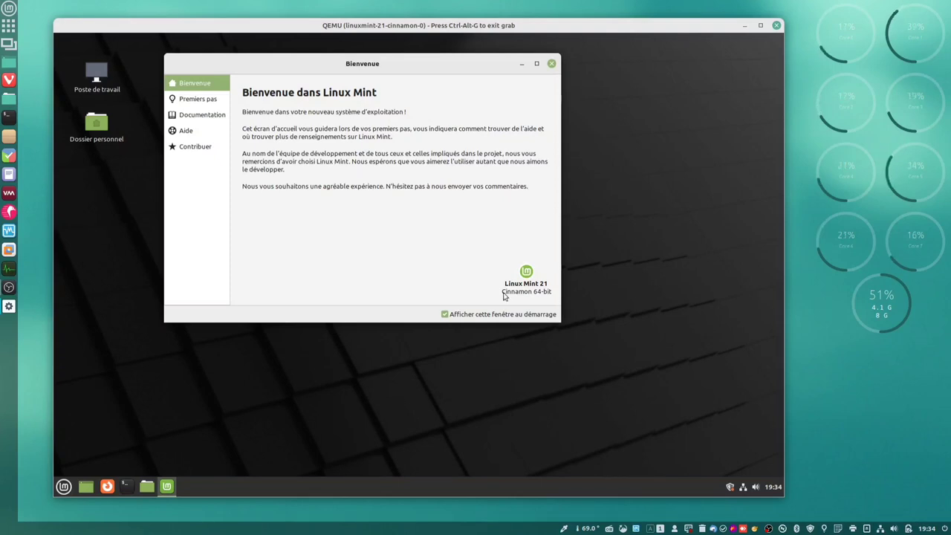
click(551, 64)
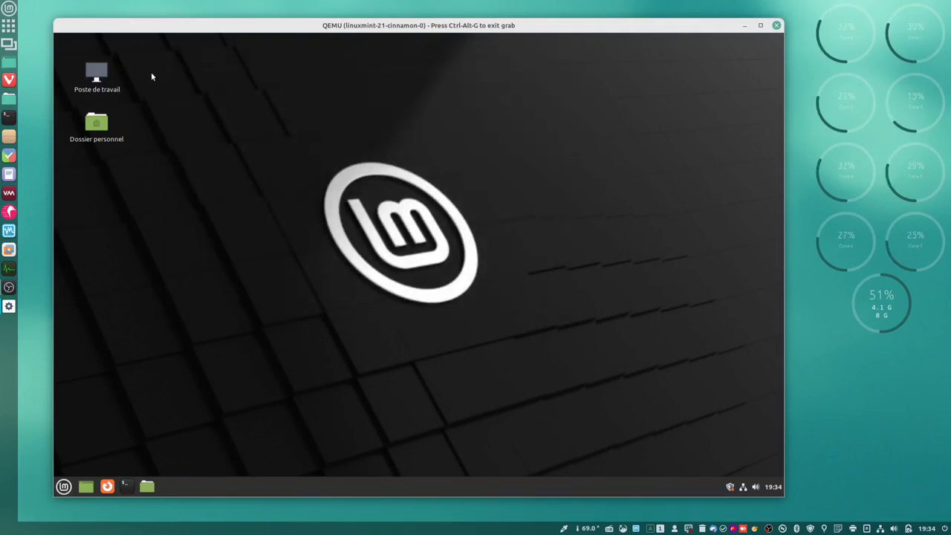
drag(151, 71, 95, 212)
click(64, 486)
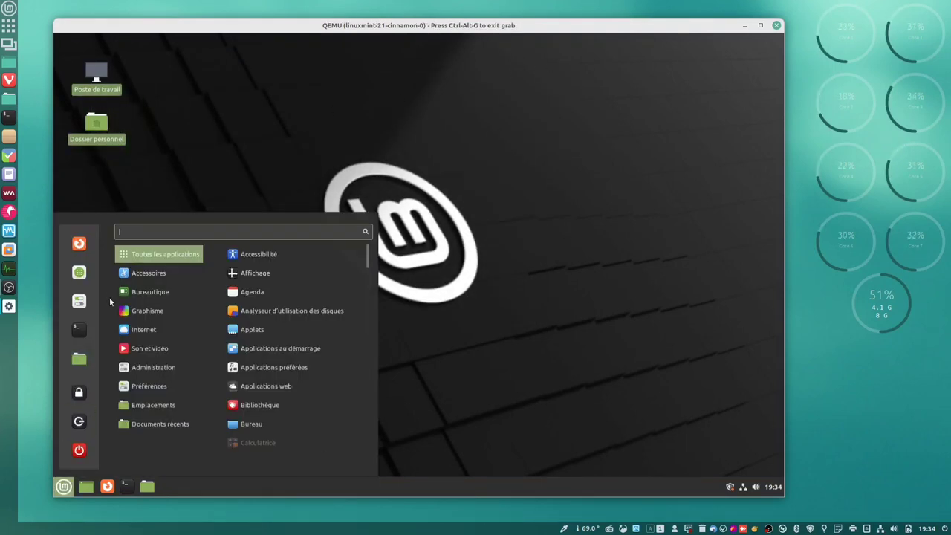
Turn off the Poste de travail, Dossier personnel and Lecteurs montés desktop icons in the guest's desktop settings
click(80, 303)
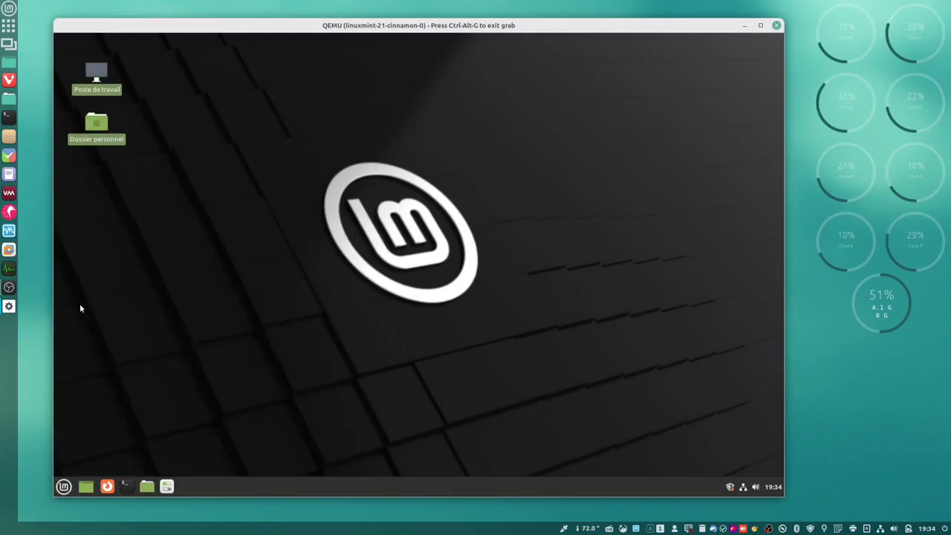
click(506, 264)
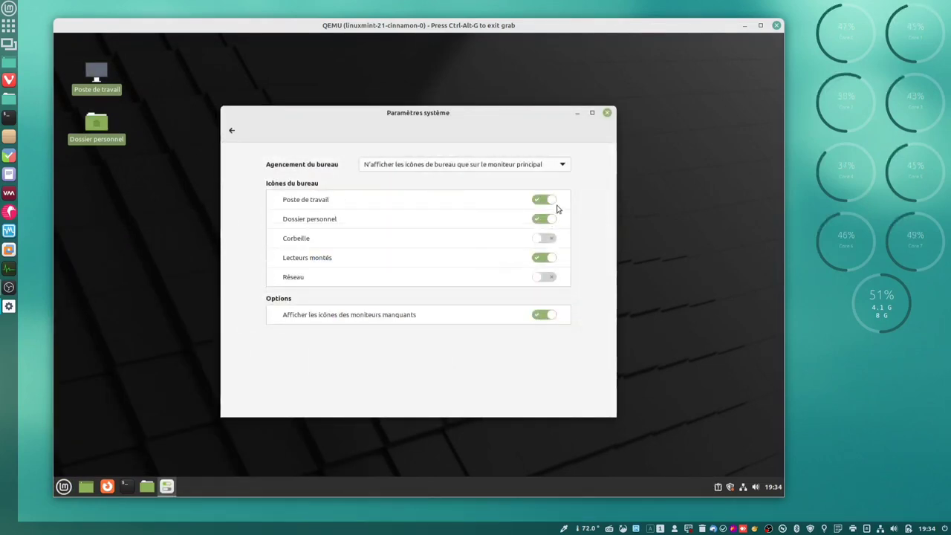
click(548, 200)
click(547, 220)
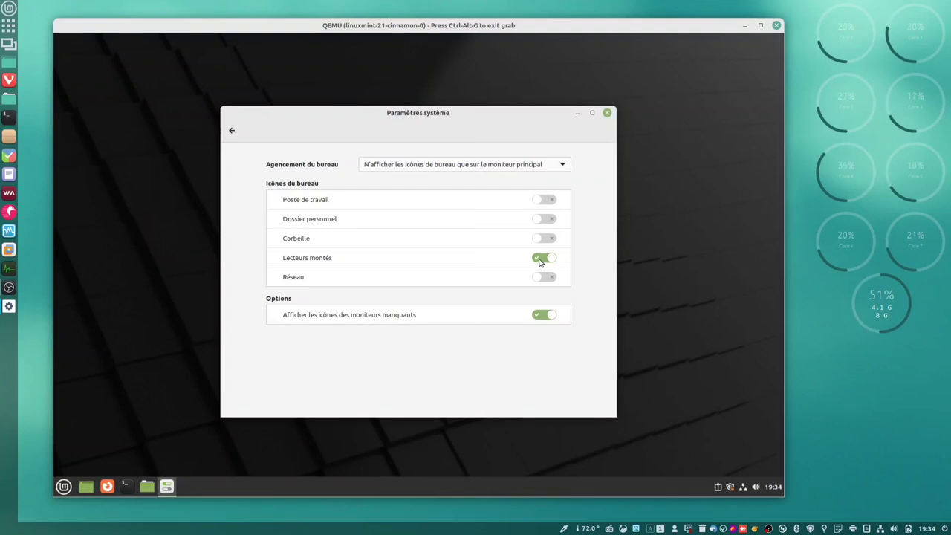
click(540, 259)
click(231, 130)
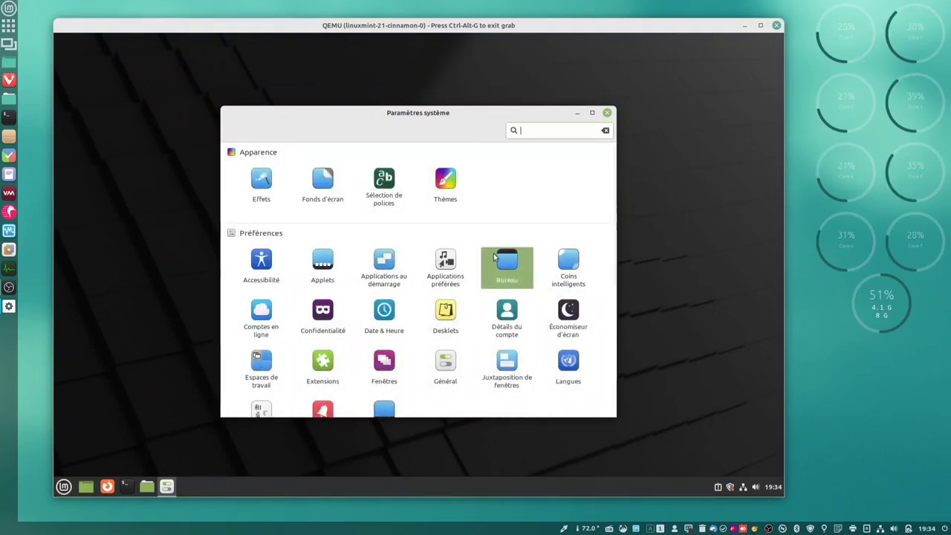
Set the upper-left hot corner's action to Afficher toutes les fenêtres in the Coins intelligents settings
click(568, 263)
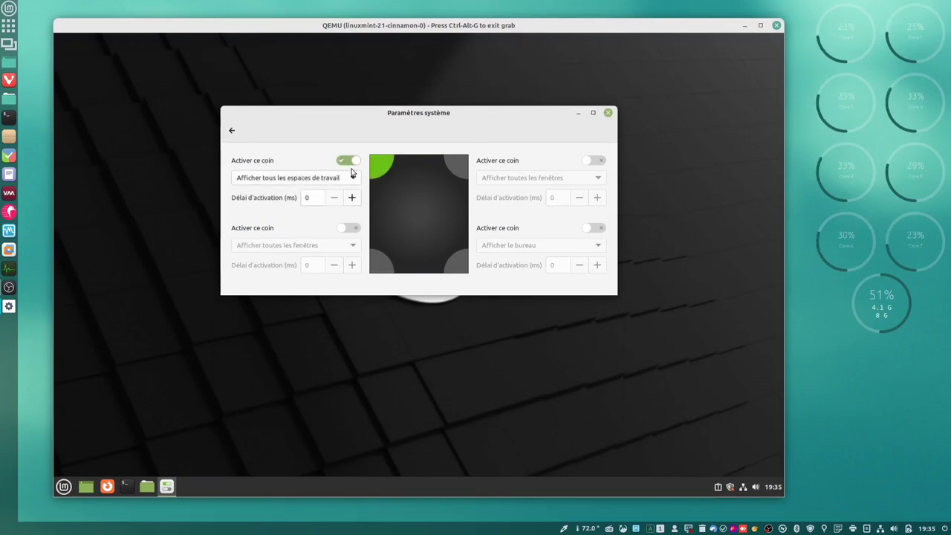
click(349, 178)
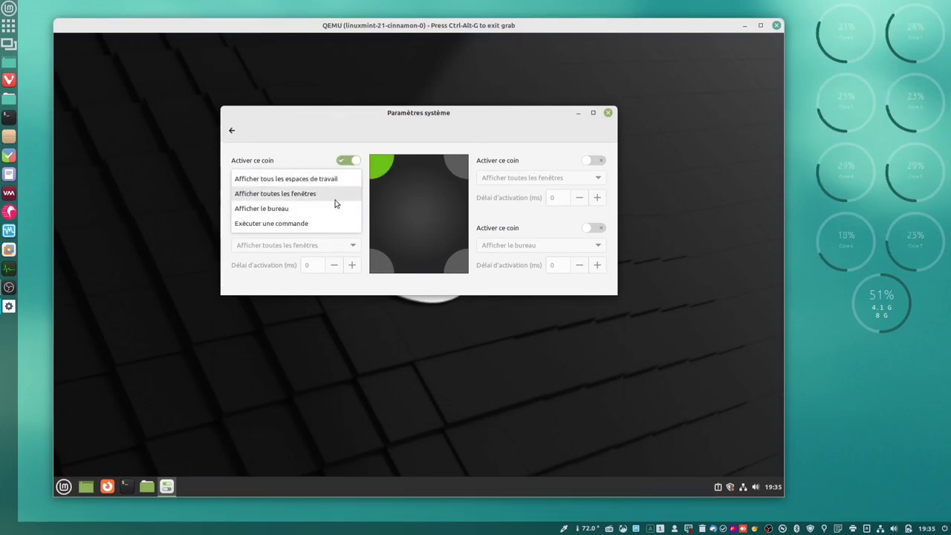
click(336, 195)
Choose Afficher tous les espaces de travail as the upper-right hot corner's action, and leave that corner disabled
click(599, 162)
click(569, 179)
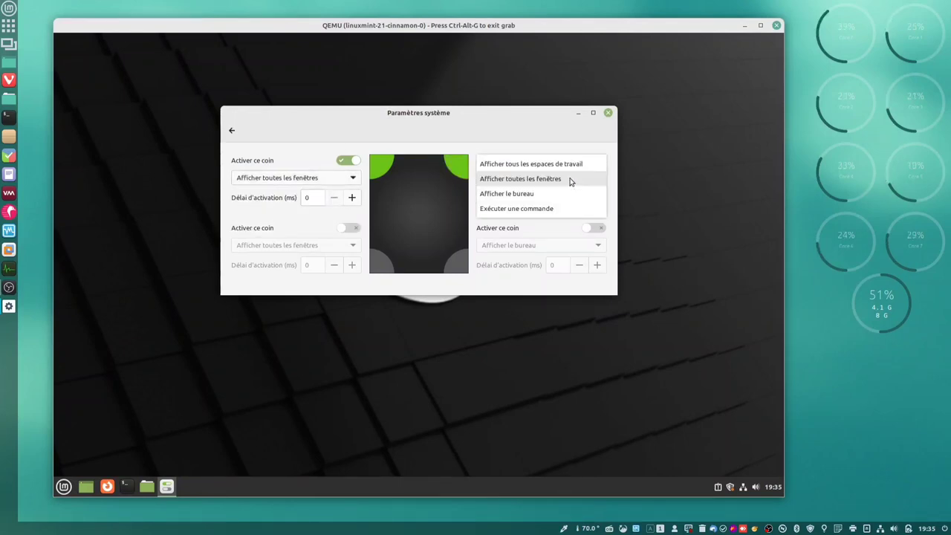
click(571, 166)
click(592, 161)
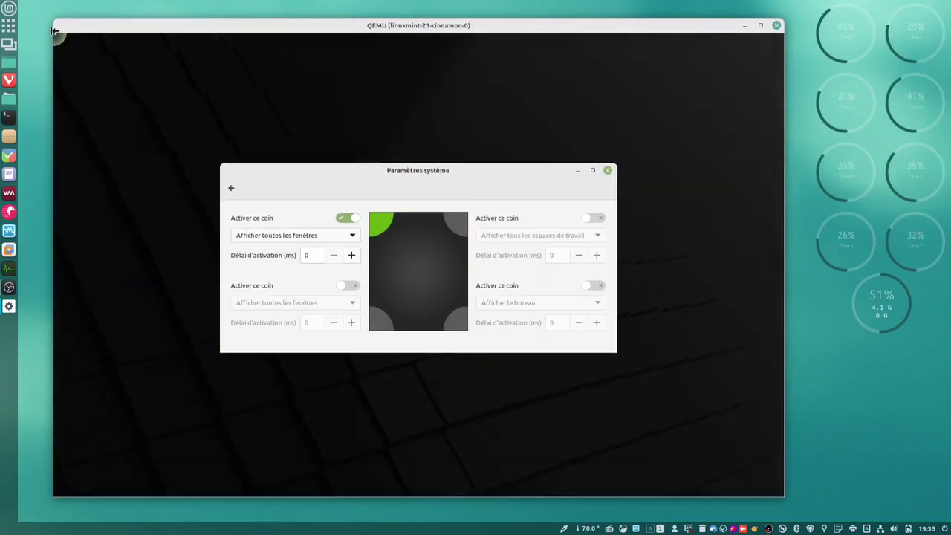
Test the guest's upper-left hot corner and close the system settings window
click(65, 37)
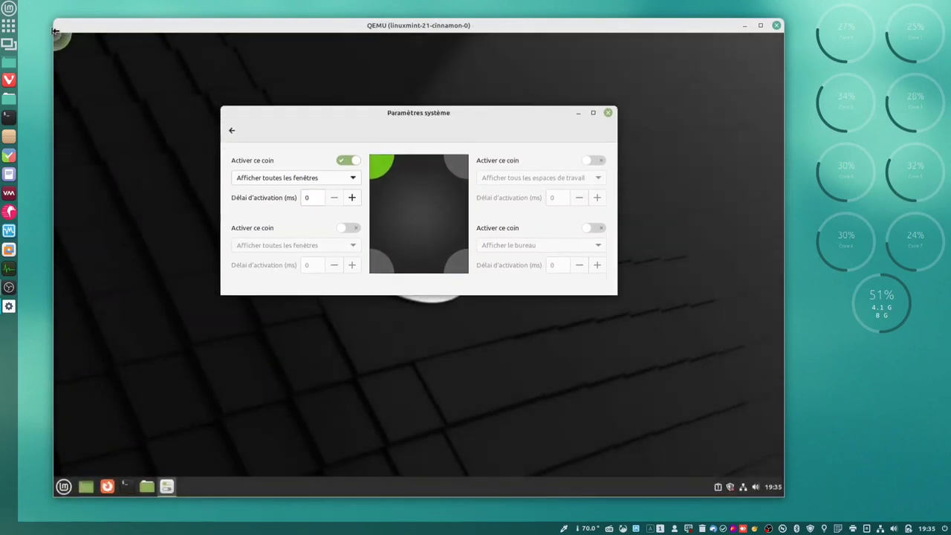
click(231, 130)
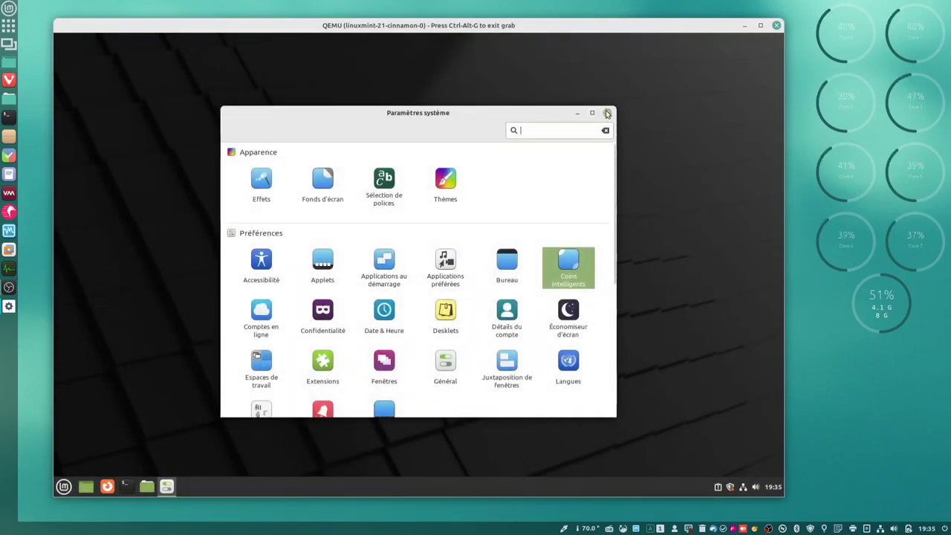
click(606, 113)
Add a new panel along the left edge of the guest desktop
right_click(405, 482)
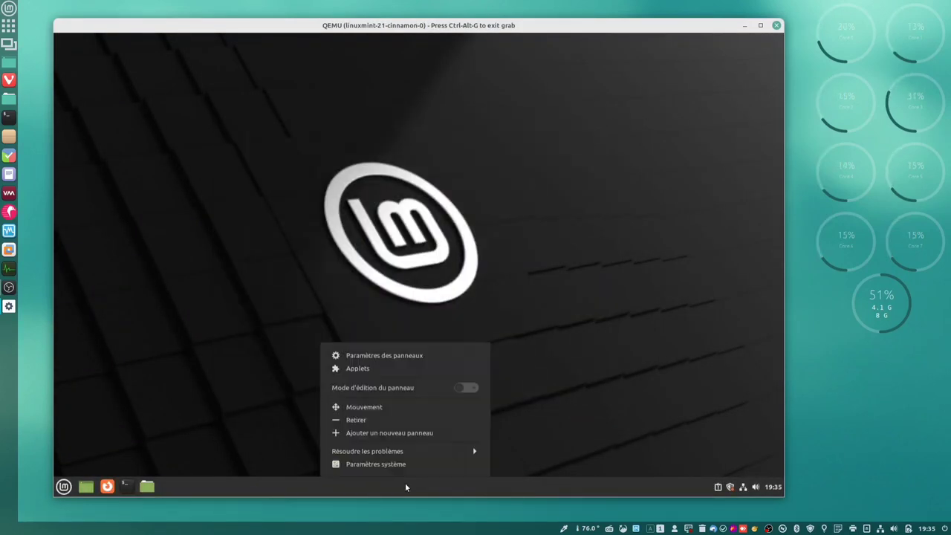
click(401, 432)
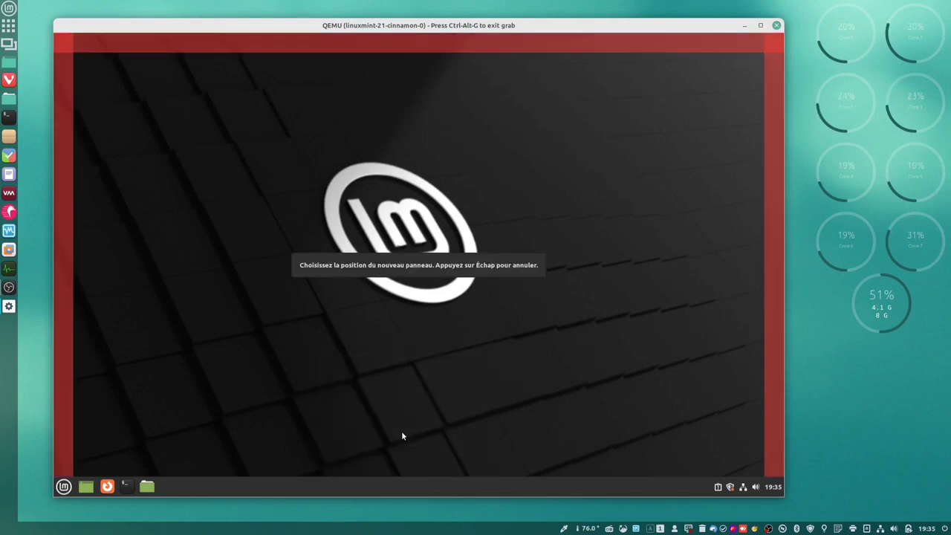
click(71, 334)
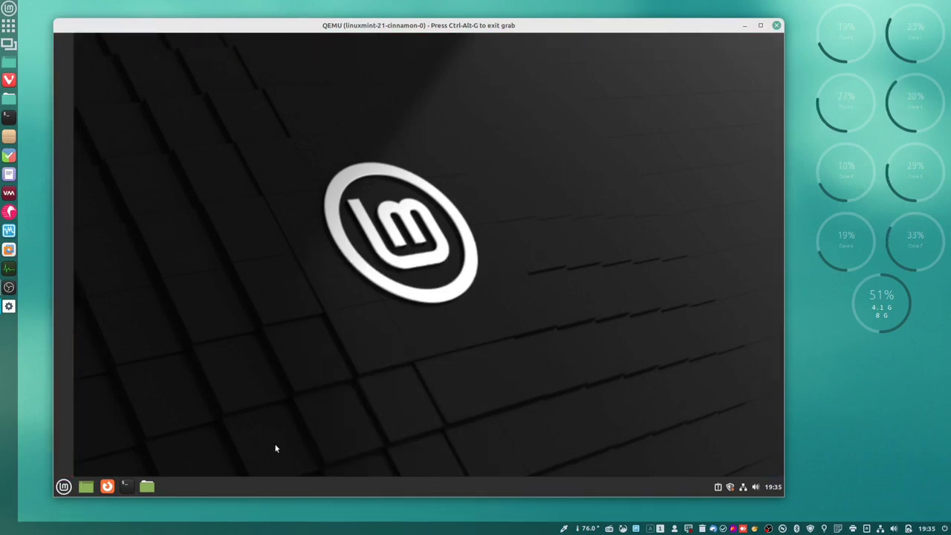
Enable panel edit mode and move the menu, show-desktop and window-list applets from the bottom panel to the upper zone of the left panel
right_click(211, 486)
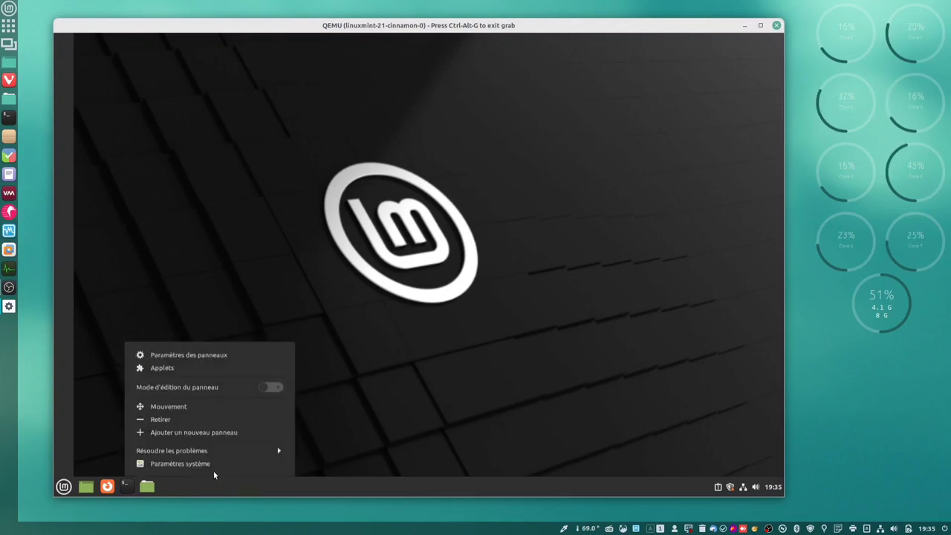
click(257, 390)
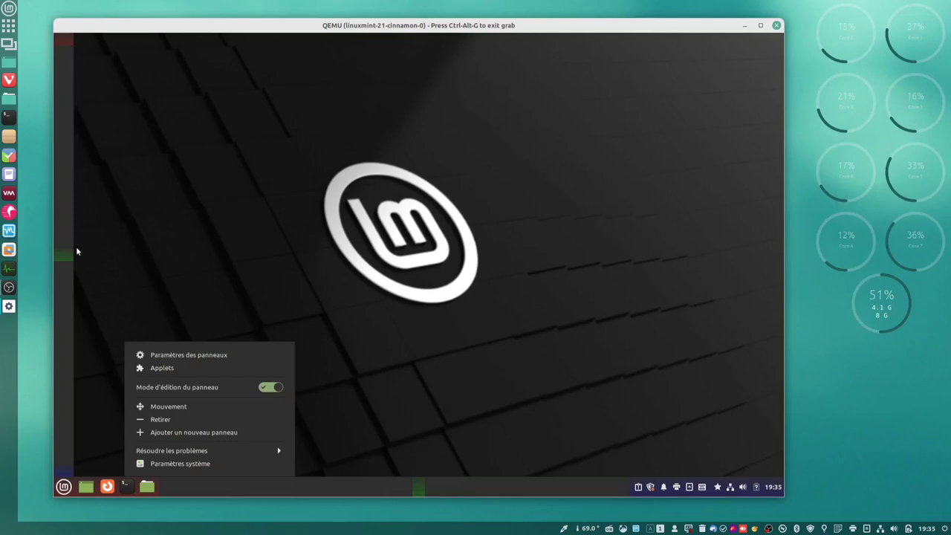
click(164, 283)
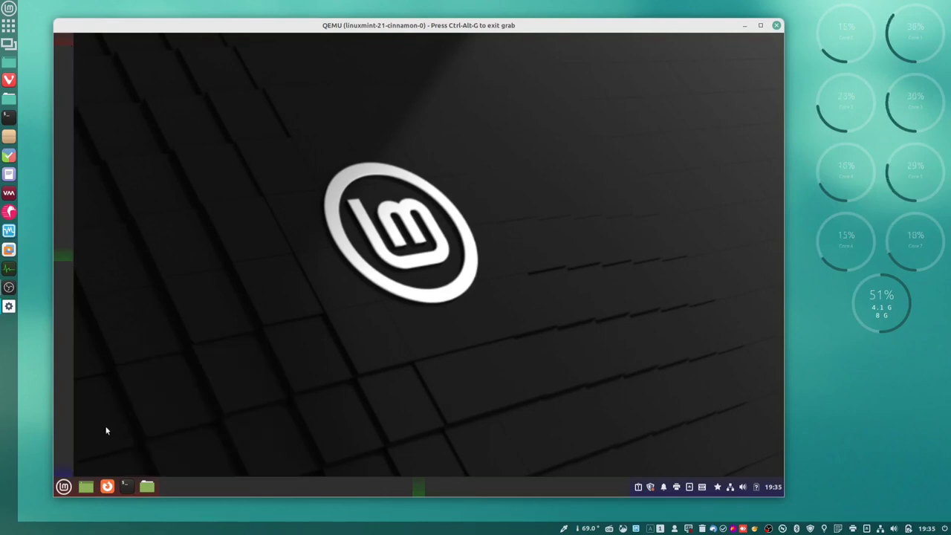
drag(64, 487, 63, 43)
drag(64, 487, 63, 42)
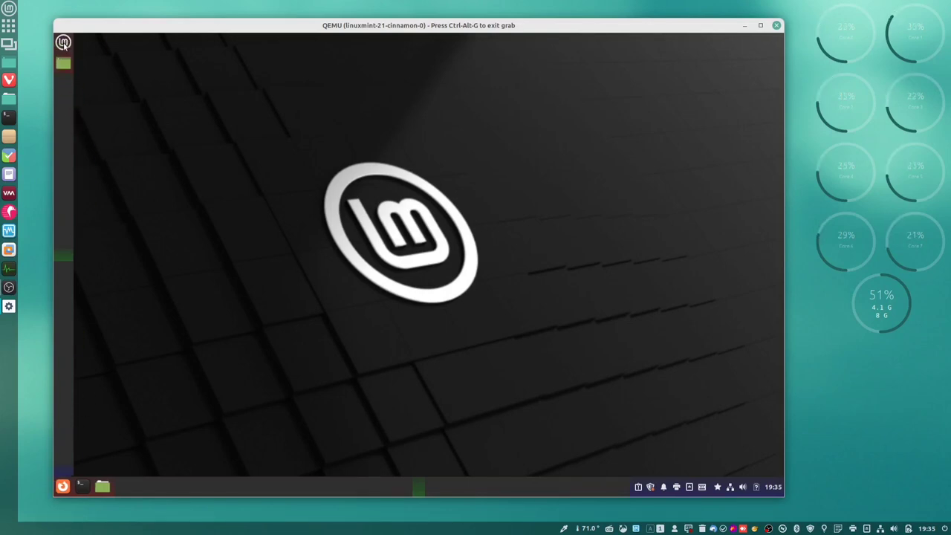
drag(64, 487, 63, 74)
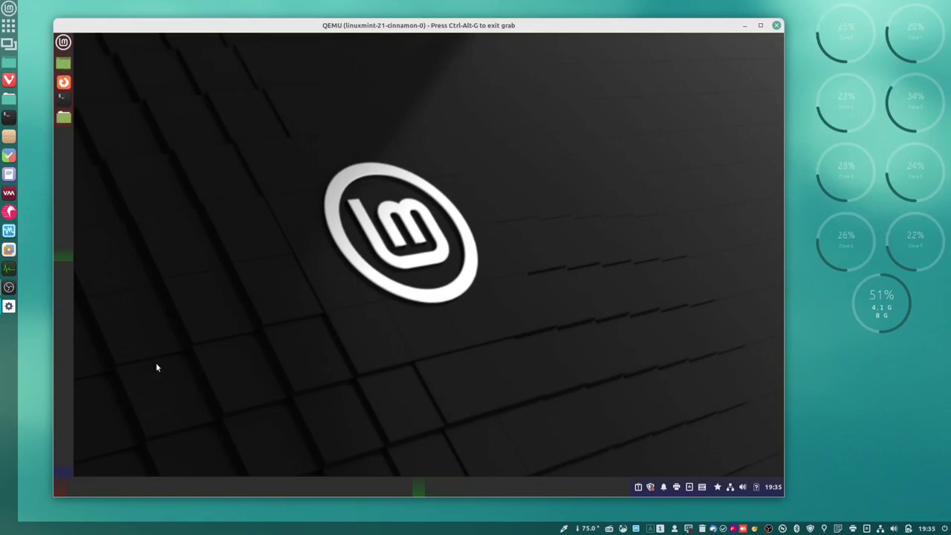
right_click(66, 212)
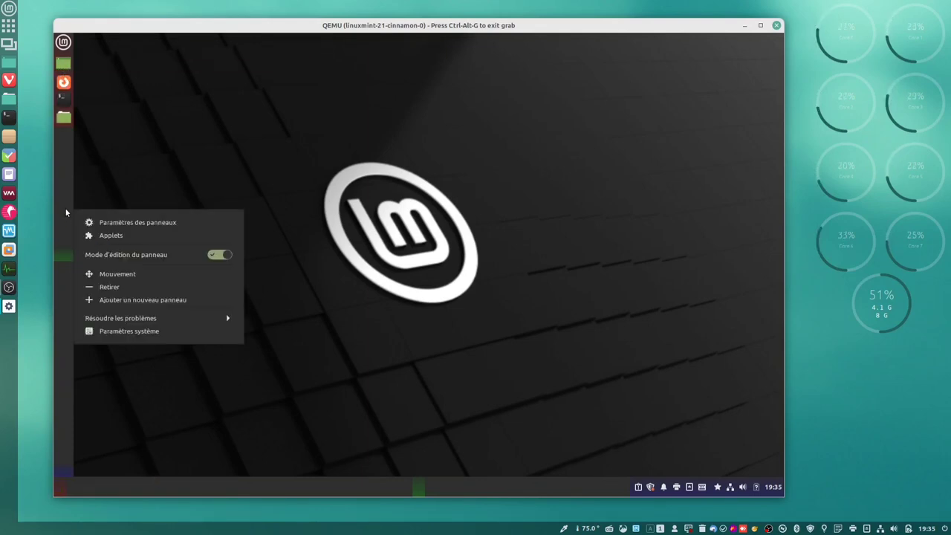
click(104, 150)
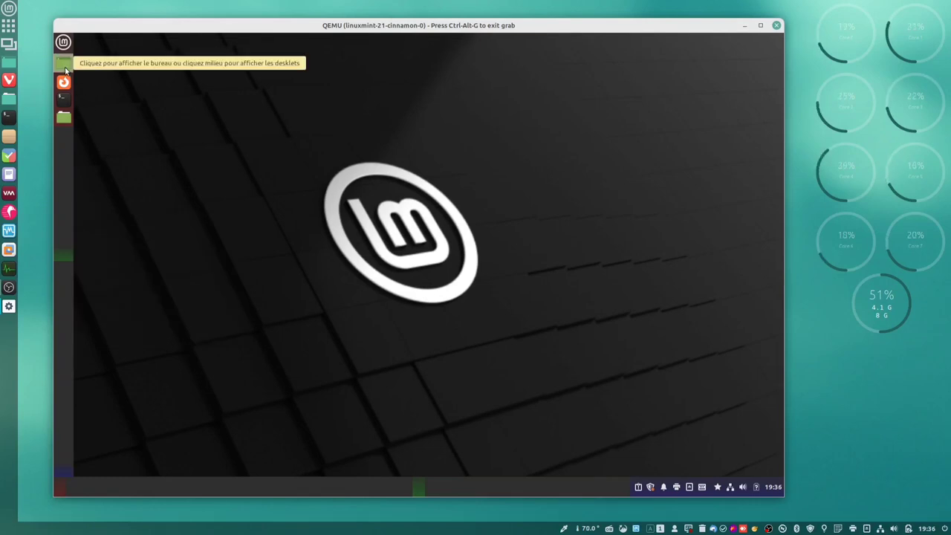
Turn on Voir le bureau au survol de la souris in the show-desktop applet's settings and close them
right_click(65, 70)
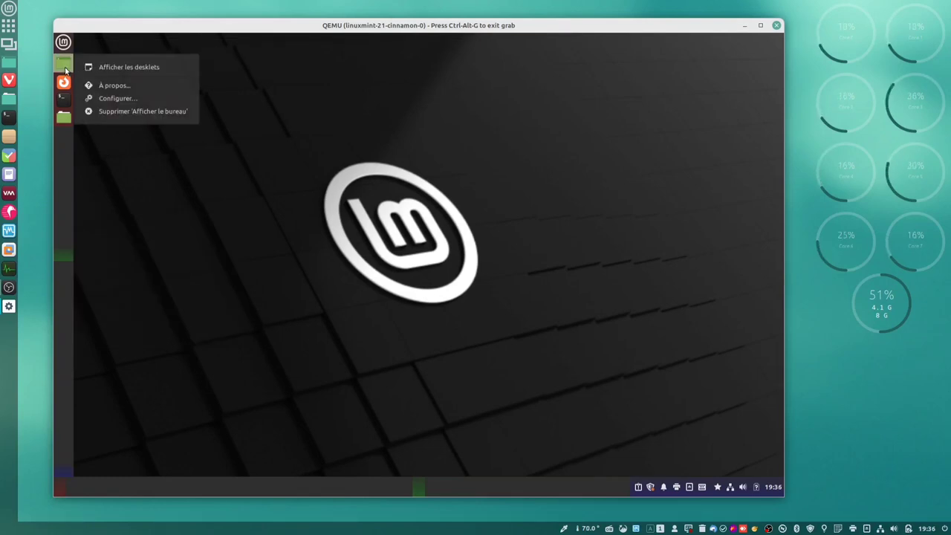
click(108, 99)
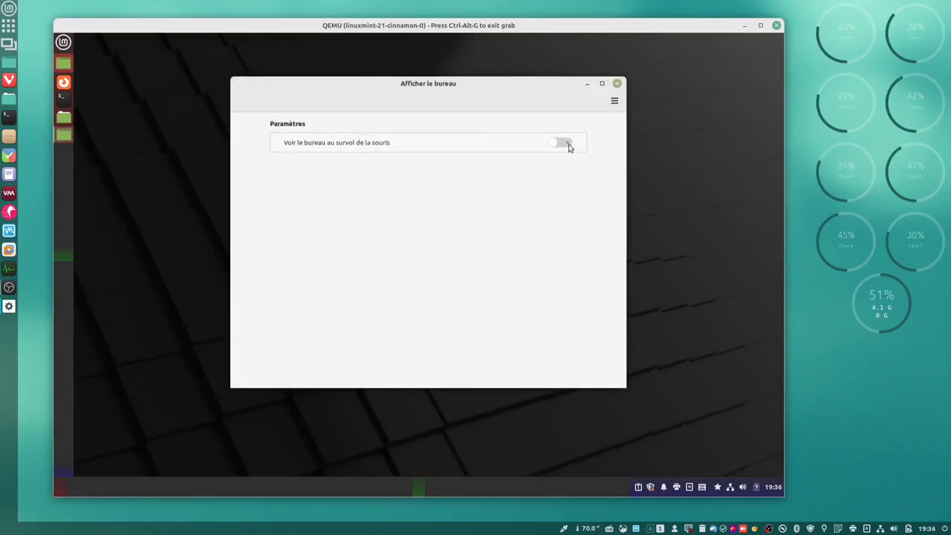
click(569, 146)
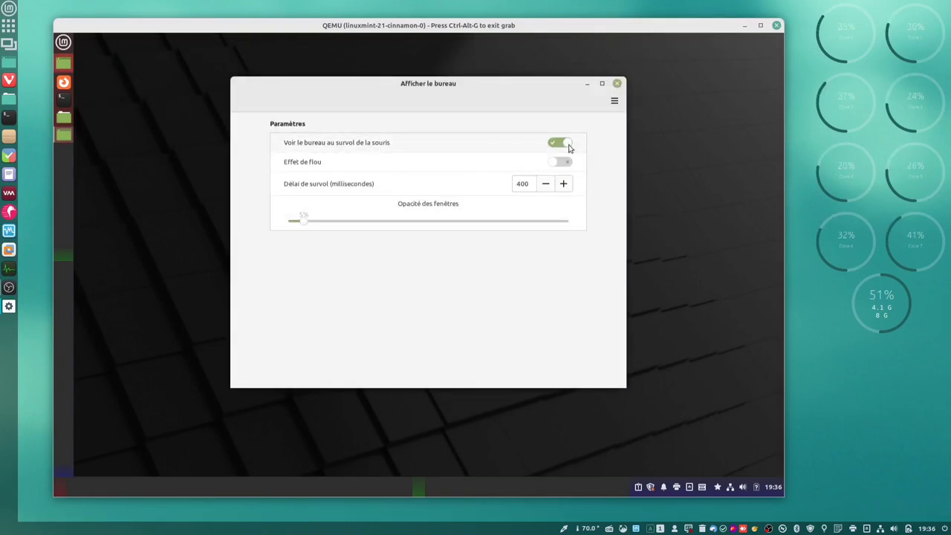
click(616, 85)
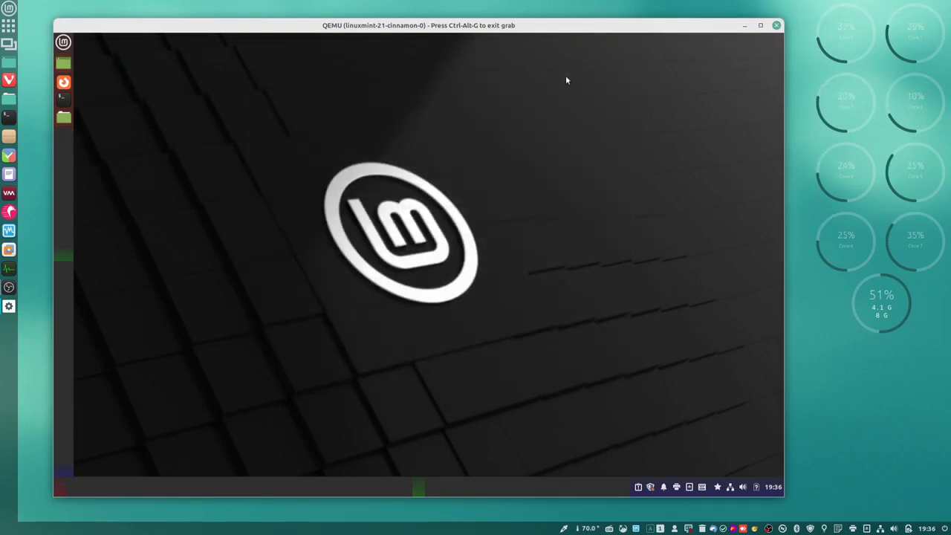
Turn off panel edit mode from the left panel
right_click(59, 186)
click(214, 237)
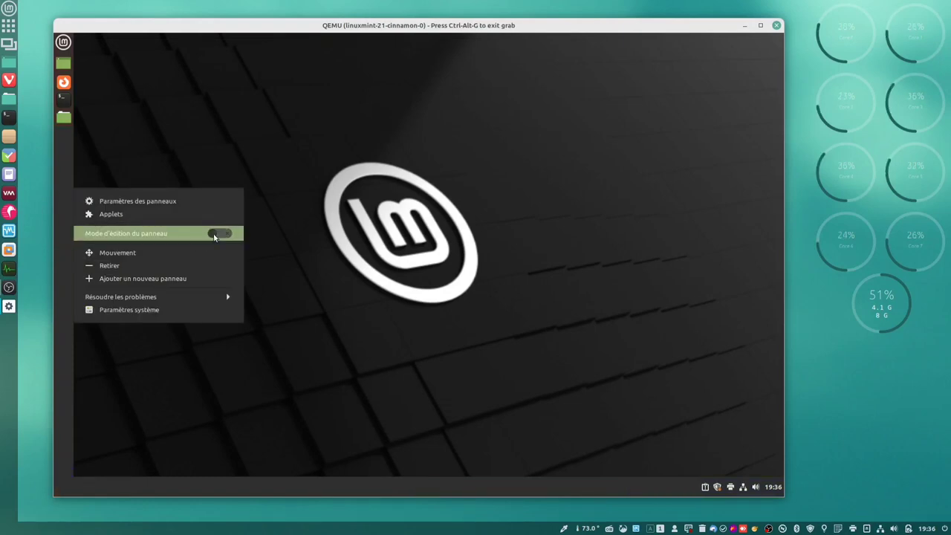
click(79, 117)
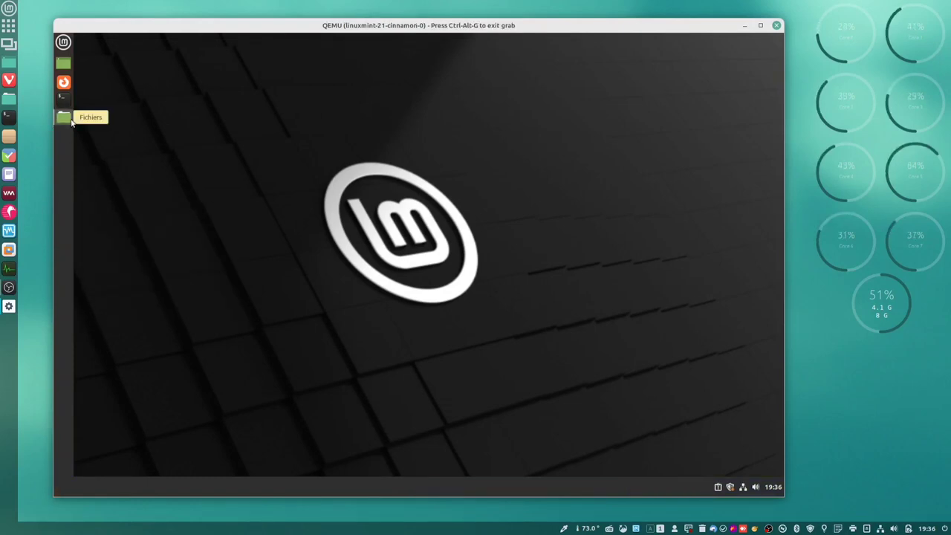
Turn on Effet de flou for the show-desktop applet and try the applet on an opened home-folder window
click(70, 120)
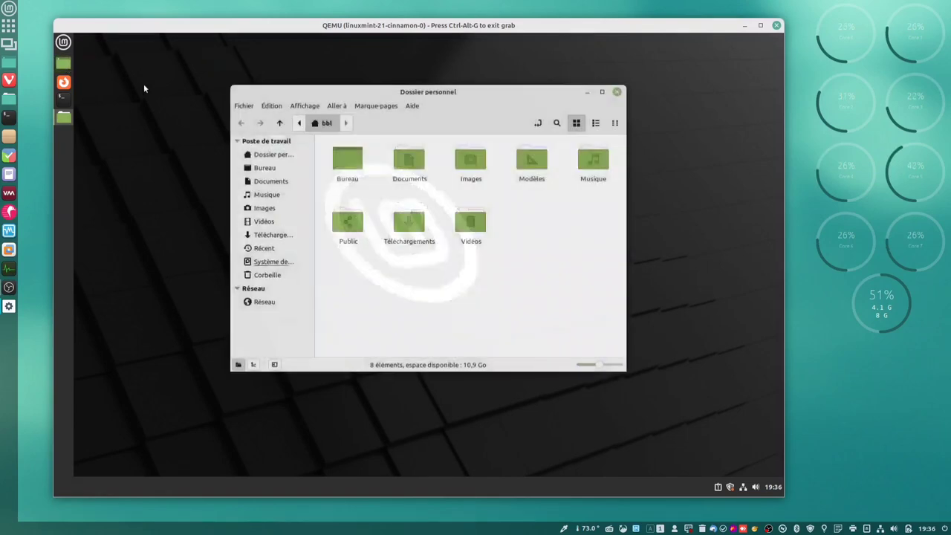
right_click(64, 64)
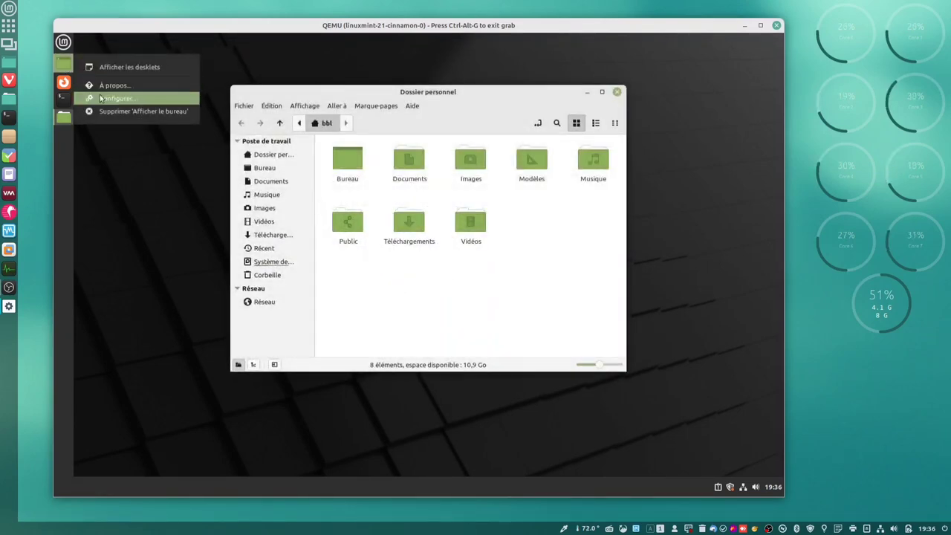
click(104, 98)
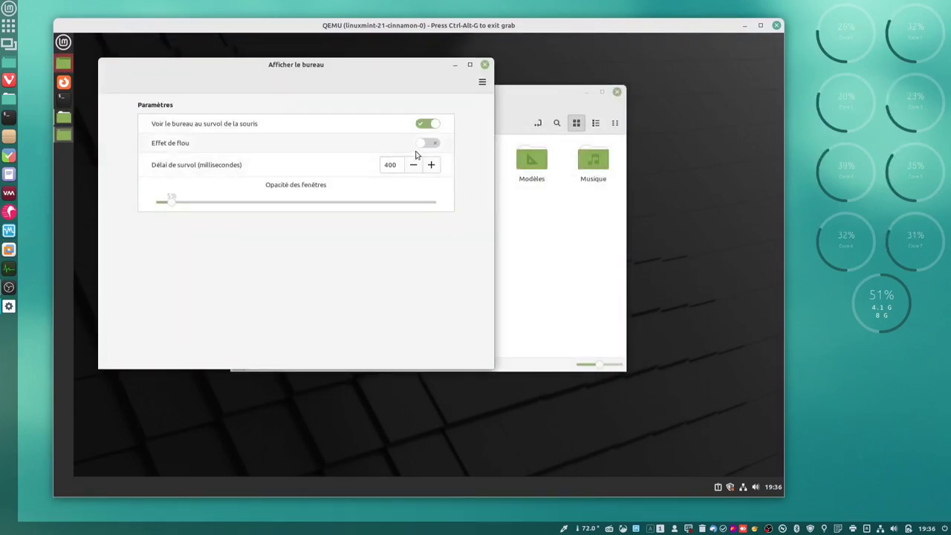
click(427, 142)
click(485, 65)
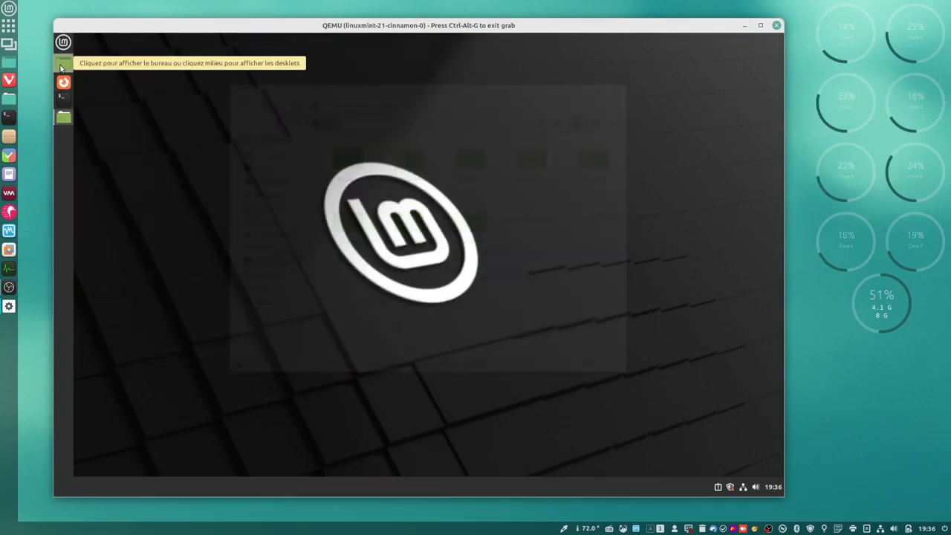
click(61, 66)
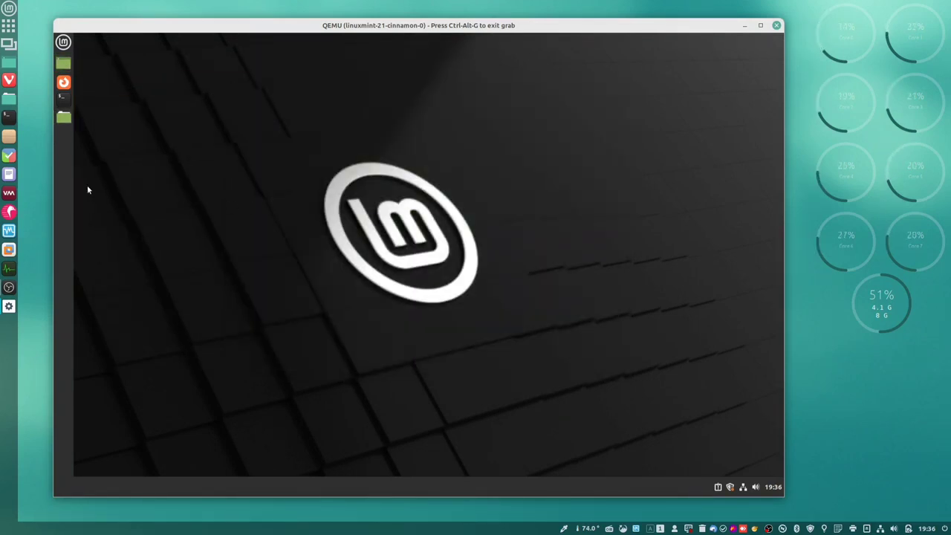
Set the left panel's width to 36 in the panel settings
right_click(64, 188)
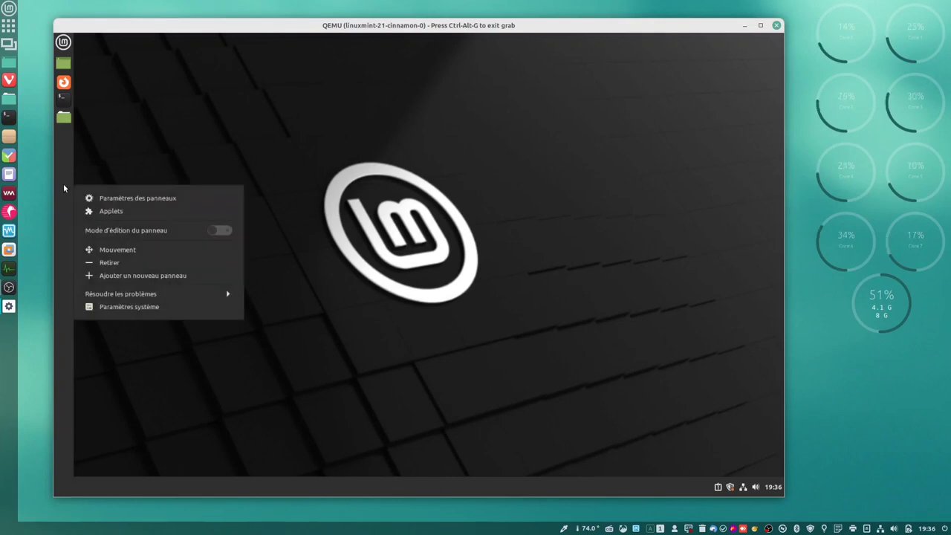
click(110, 198)
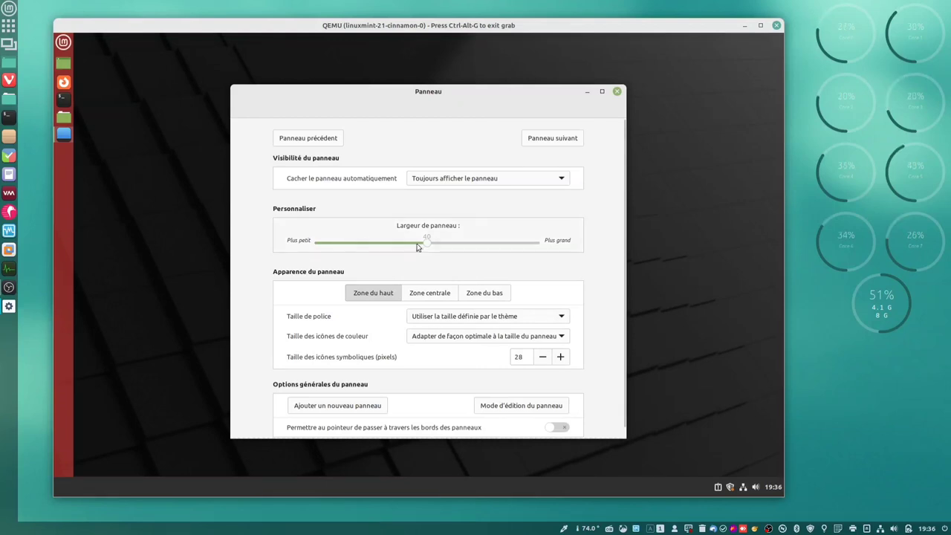
scroll(428, 247, down, 2)
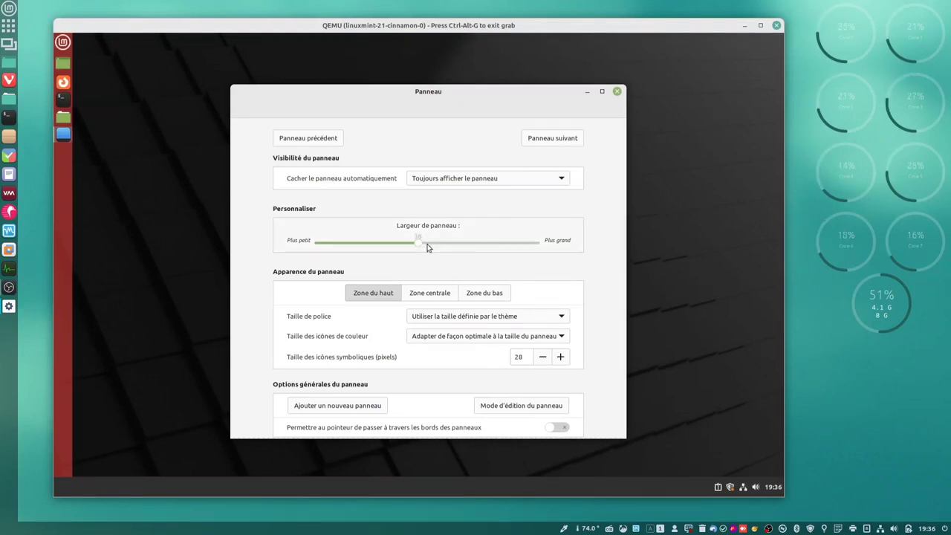
scroll(427, 248, down, 2)
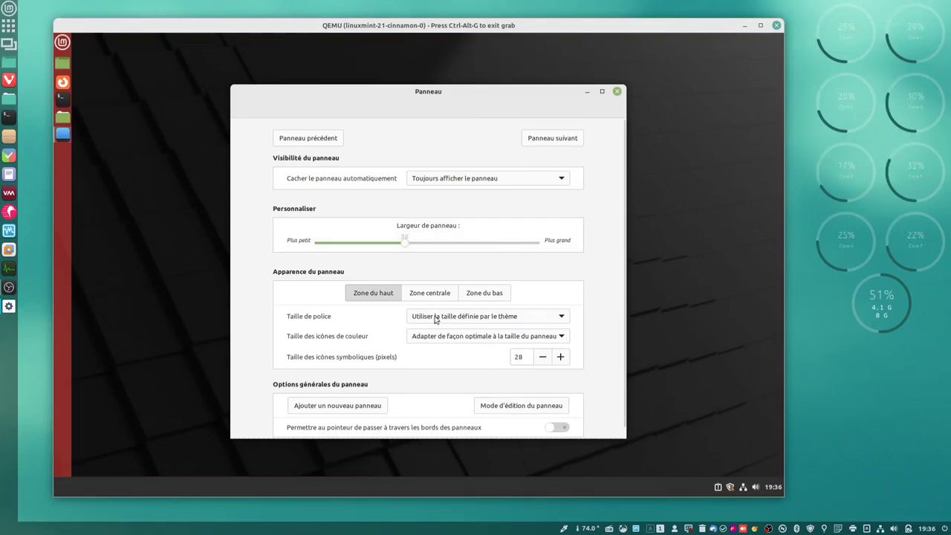
Set the left panel's Zone du haut to 32px colour icons and 32-pixel symbolic icons
click(451, 338)
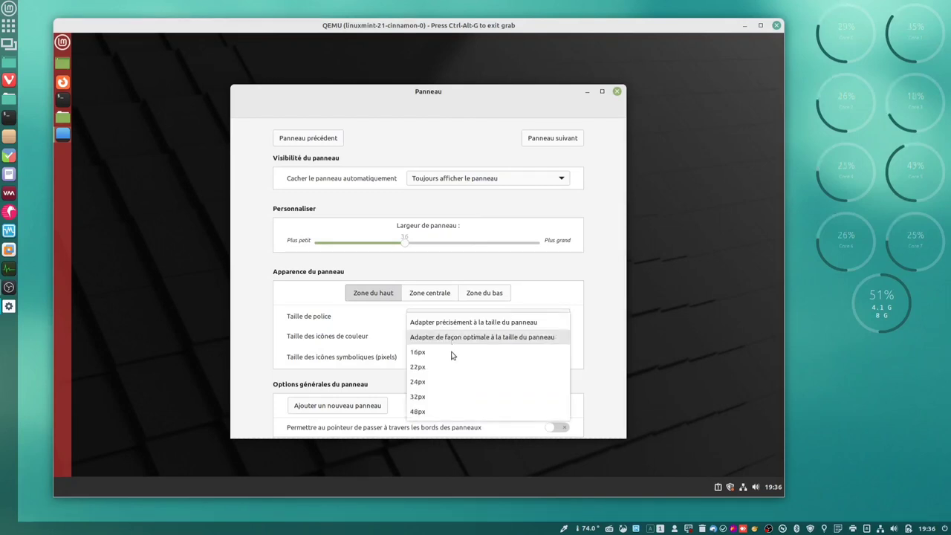
click(444, 396)
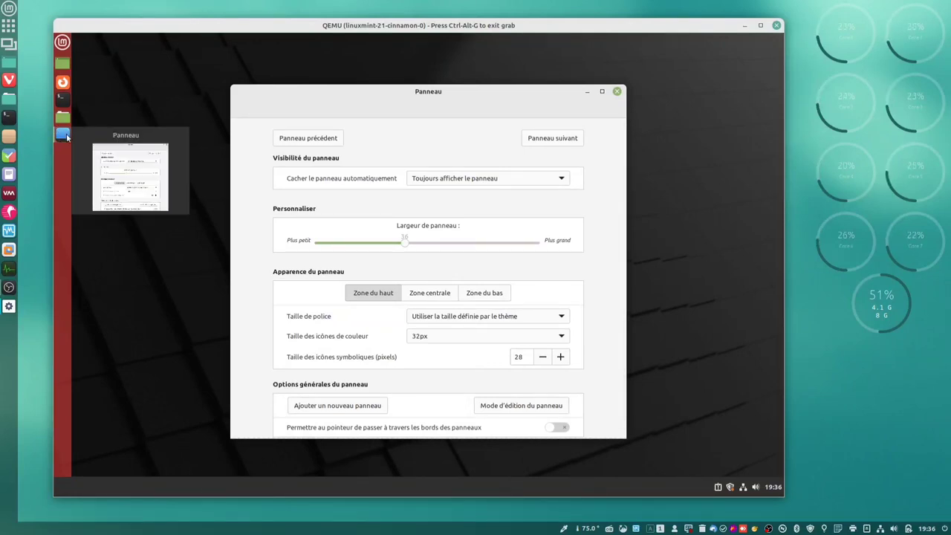
click(559, 359)
click(560, 359)
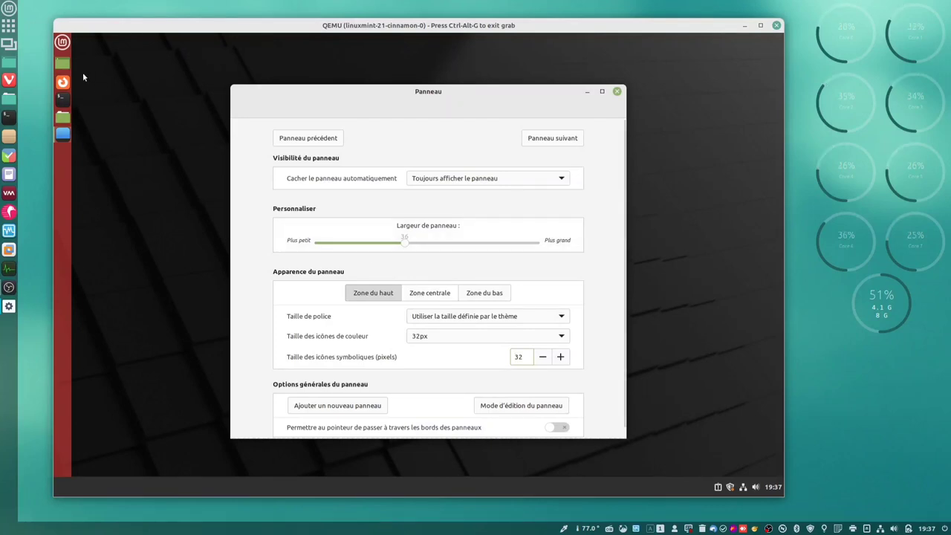
Set the left panel's Zone centrale to 32px colour icons and 32-pixel symbolic icons
click(456, 292)
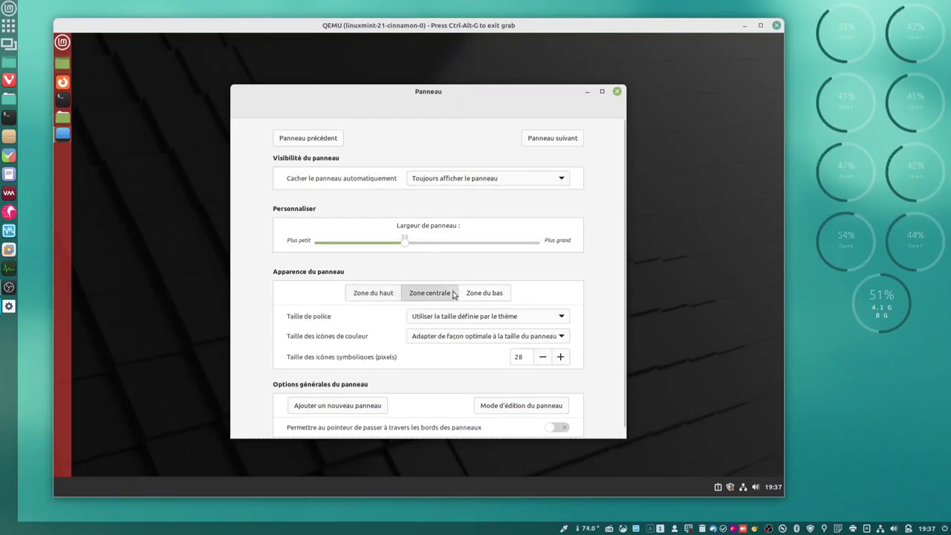
click(488, 341)
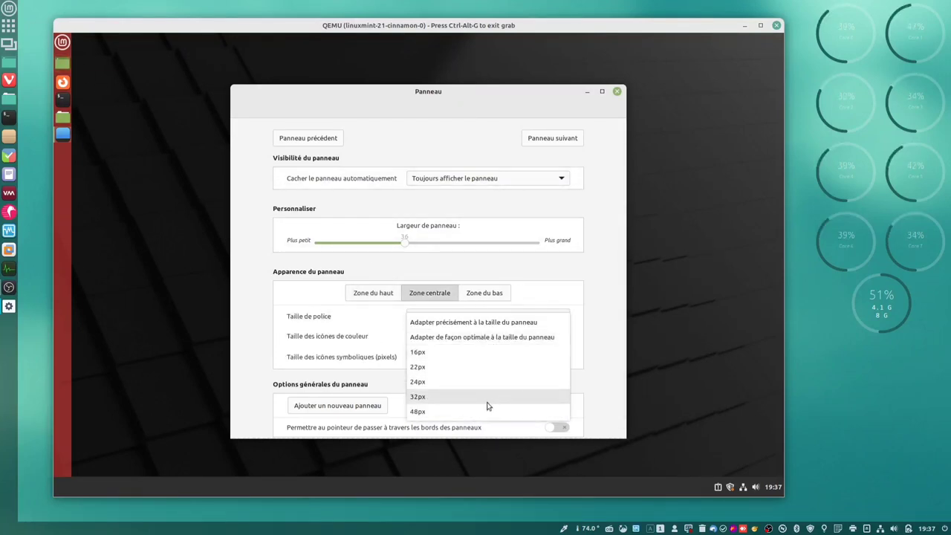
click(487, 399)
click(560, 357)
click(561, 358)
click(561, 357)
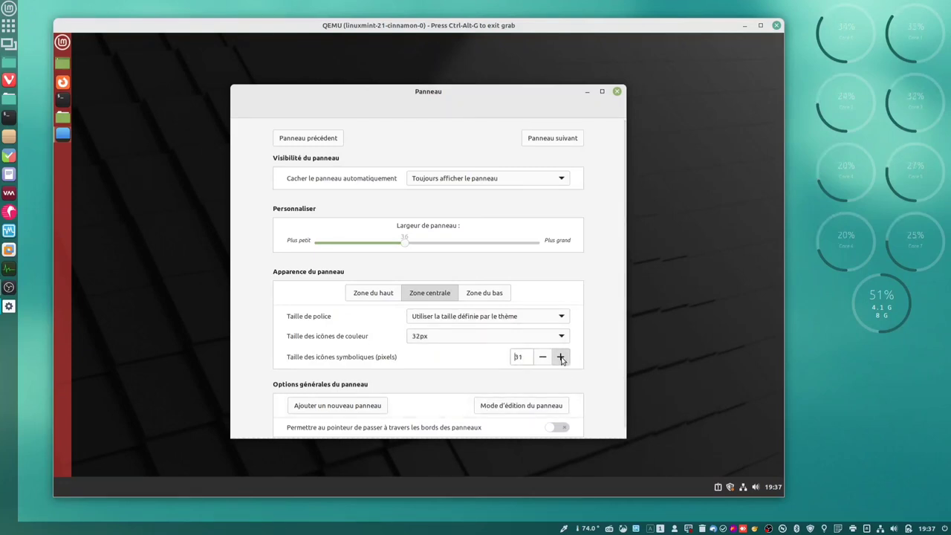
click(561, 357)
Set the left panel's Zone du bas to 32px colour and 32-pixel symbolic icons, and allow the pointer to pass through panel edges
click(471, 294)
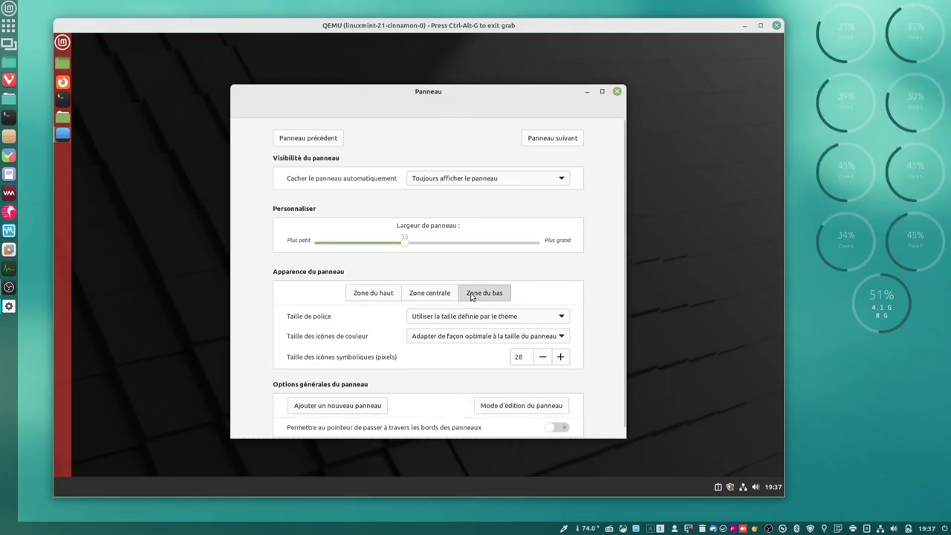
click(499, 338)
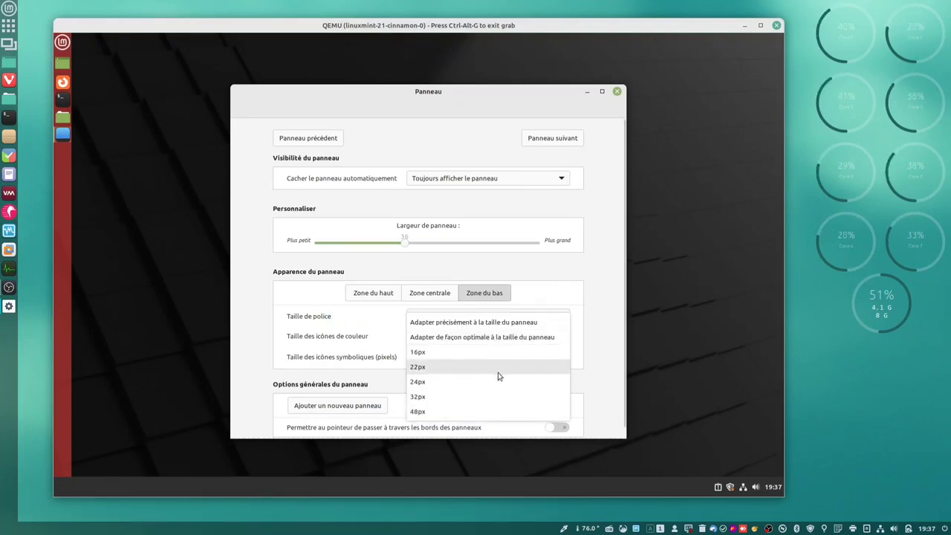
click(500, 397)
click(561, 357)
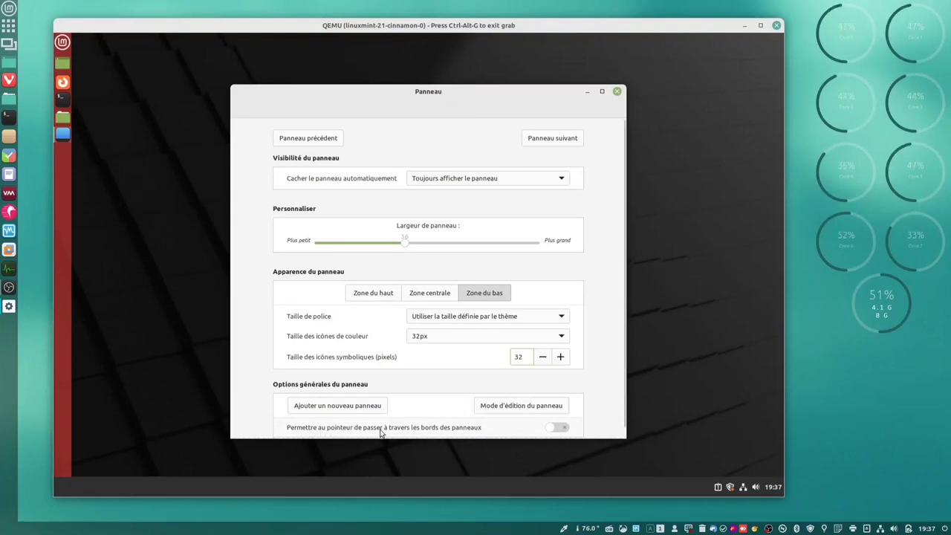
click(552, 428)
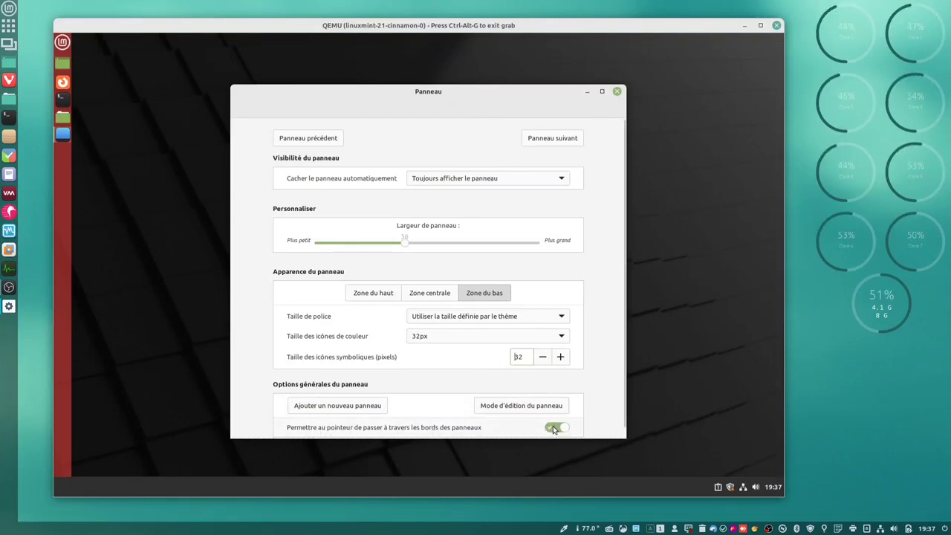
For the bottom panel, set Zone de droite to 22px colour and 22-pixel symbolic icons and the panel height to 26
click(546, 139)
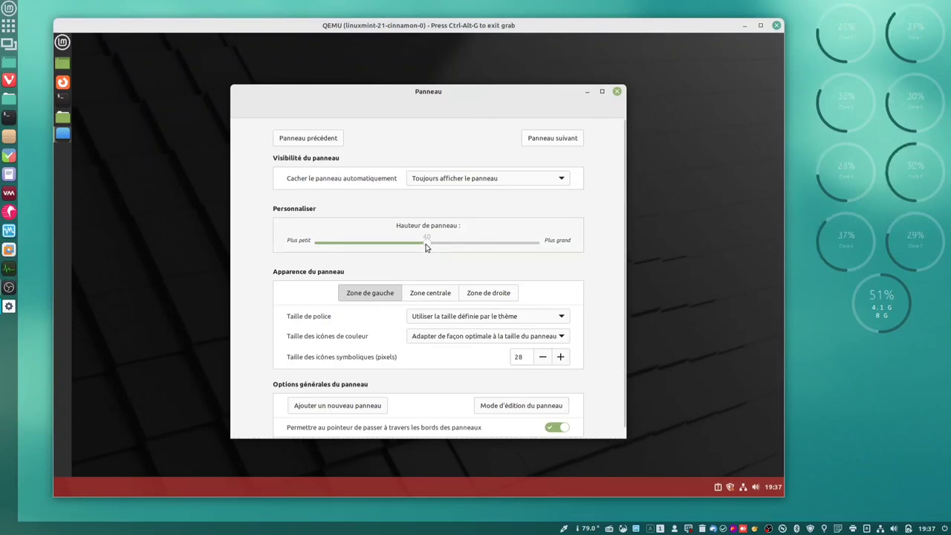
click(475, 338)
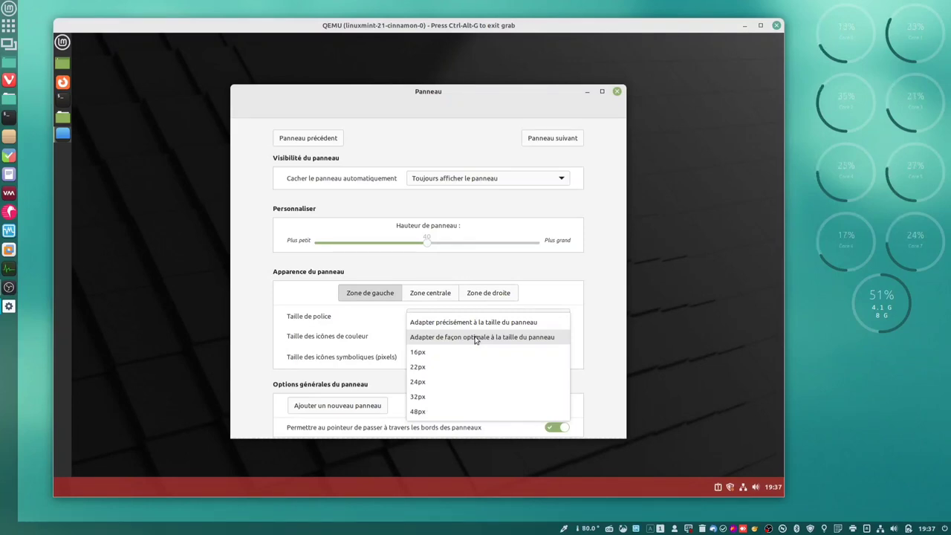
click(502, 293)
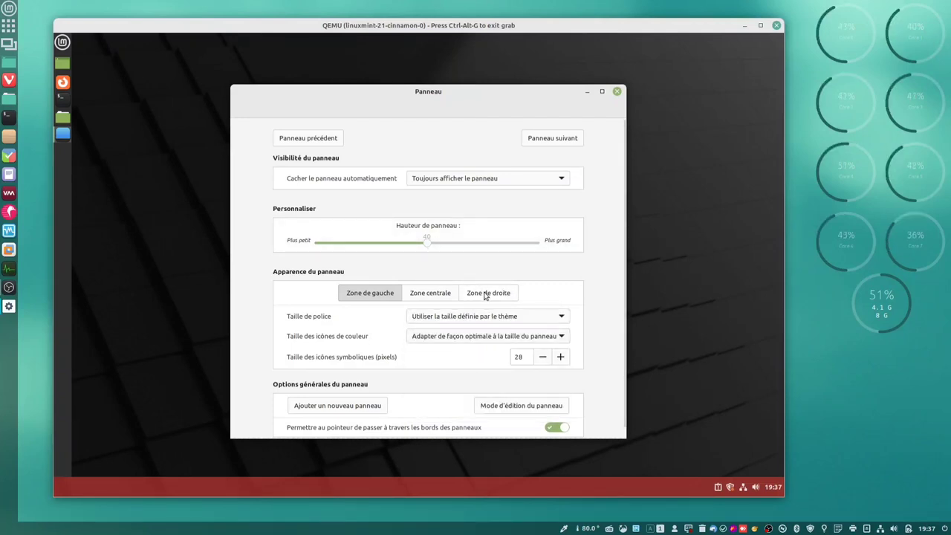
click(488, 293)
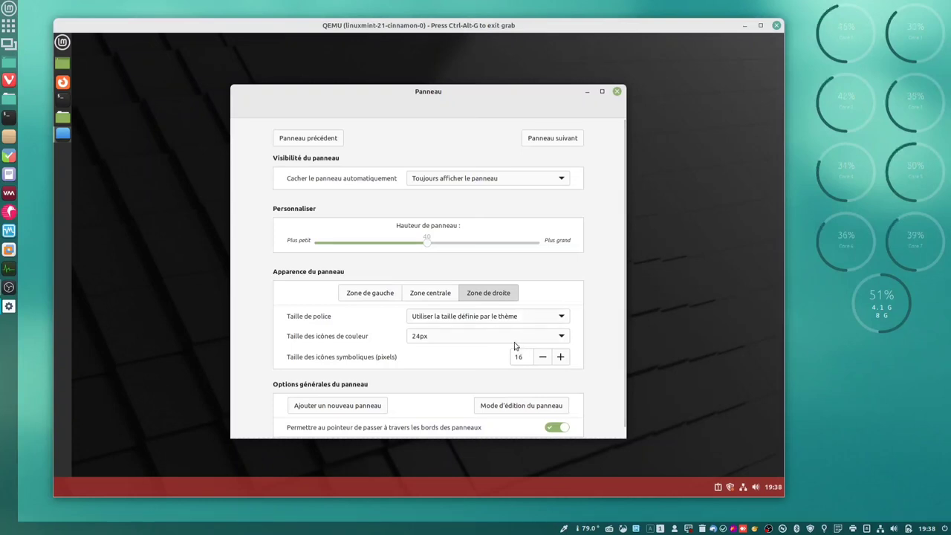
click(505, 339)
click(494, 323)
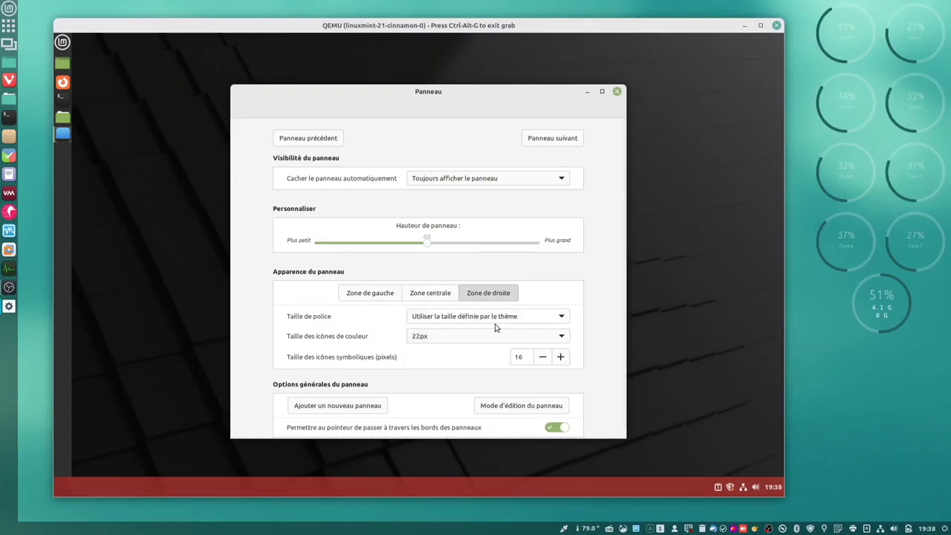
click(560, 357)
click(560, 358)
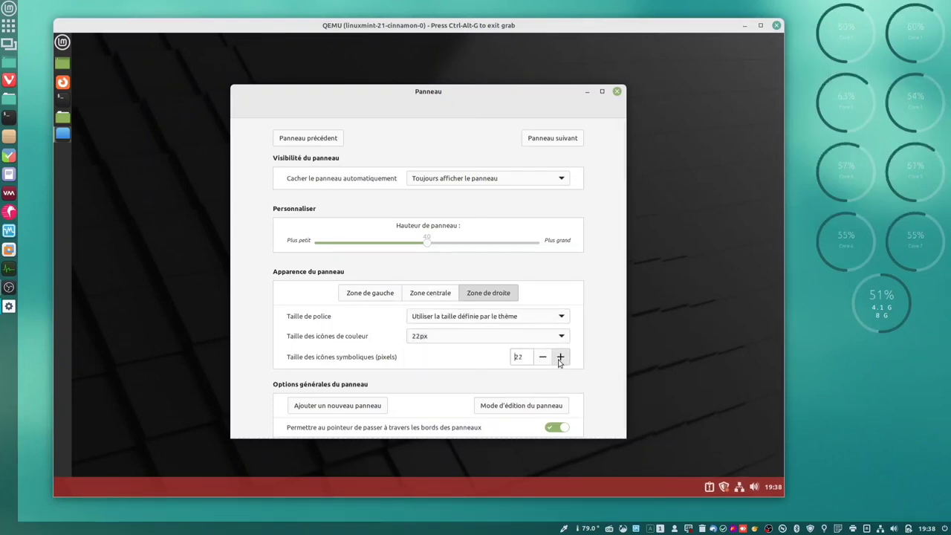
click(560, 357)
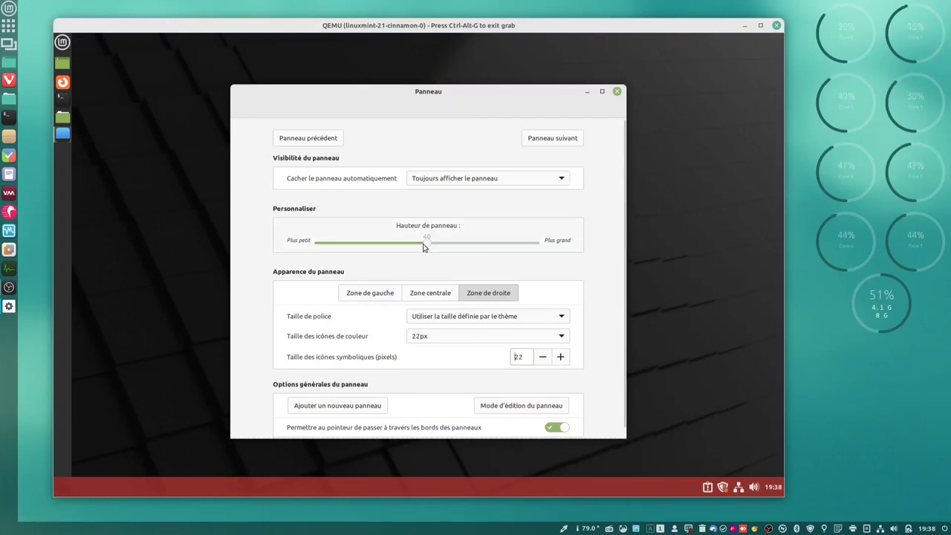
scroll(424, 247, down, 12)
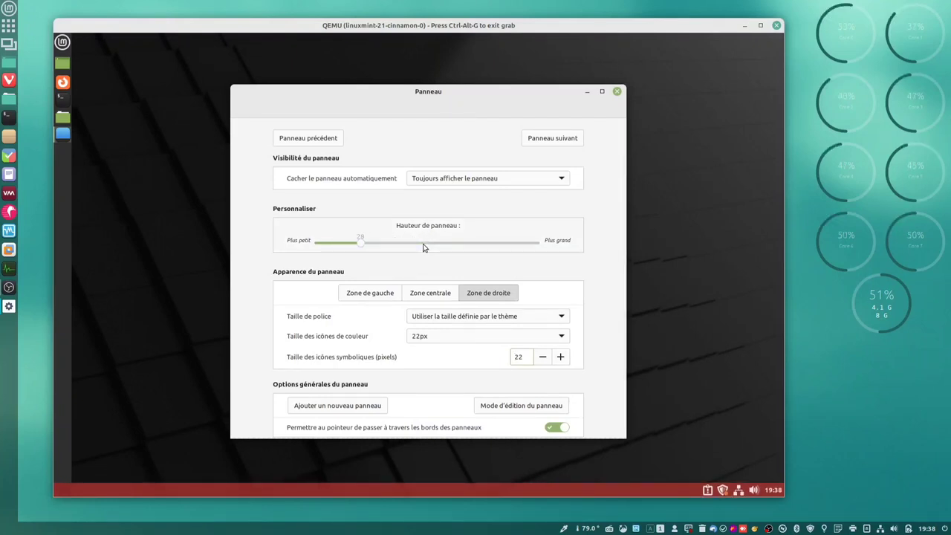
scroll(424, 247, down, 1)
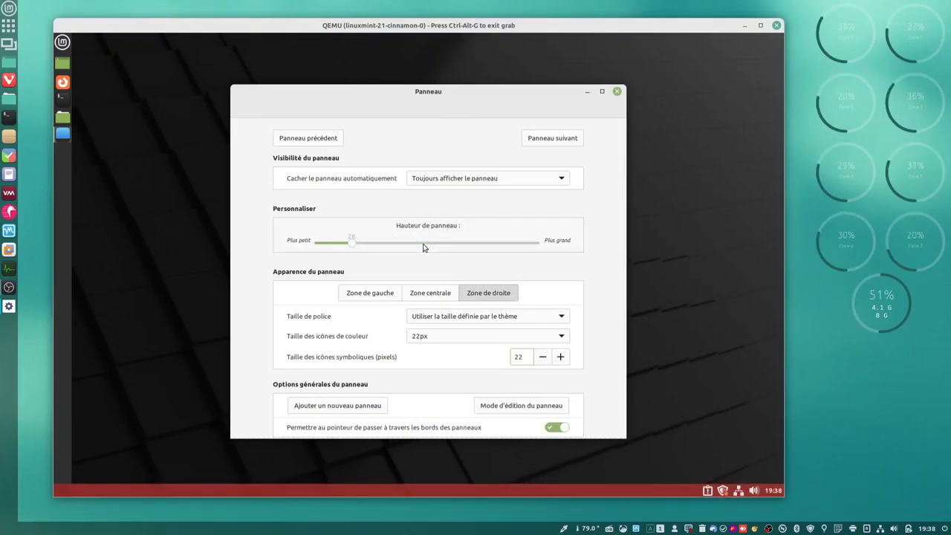
Set the bottom panel's Zone centrale to 22px colour icons and reduce its symbolic icon size
click(441, 294)
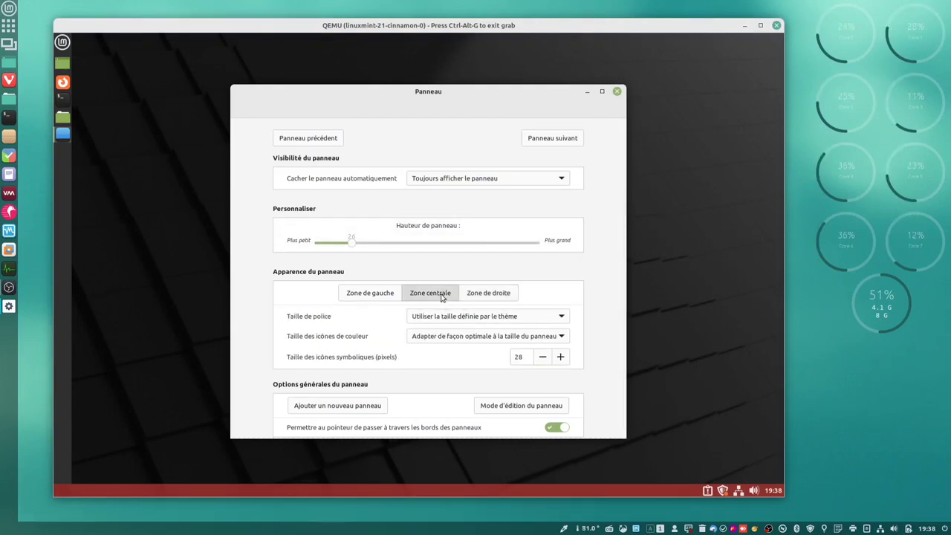
click(505, 340)
click(502, 370)
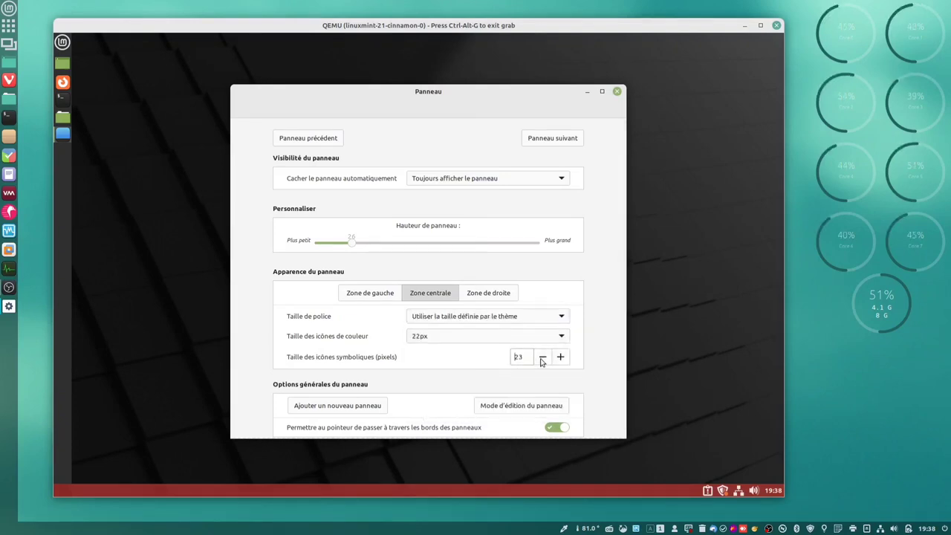
Set the bottom panel's Zone de gauche to 22px colour icons and 22-pixel symbolic icons, and close the panel settings
click(383, 295)
click(518, 339)
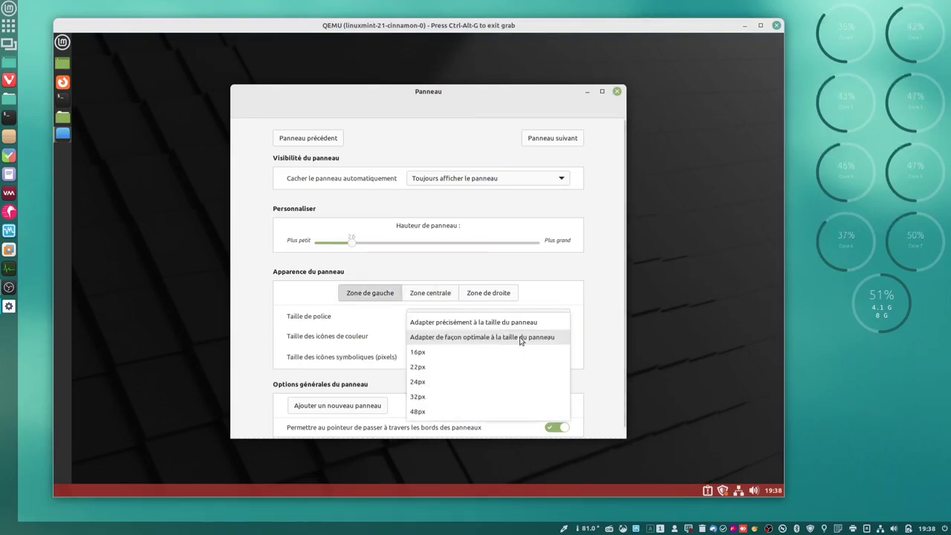
click(513, 373)
click(538, 359)
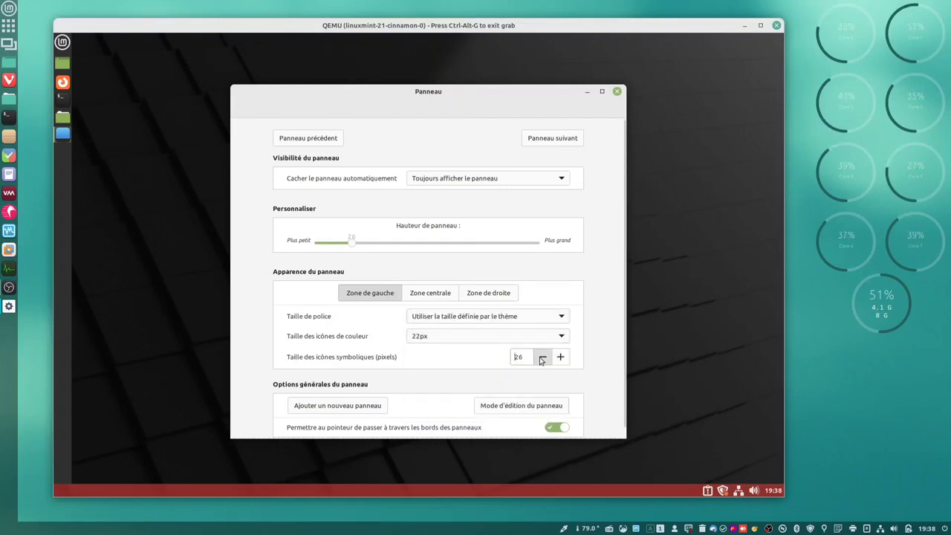
click(540, 359)
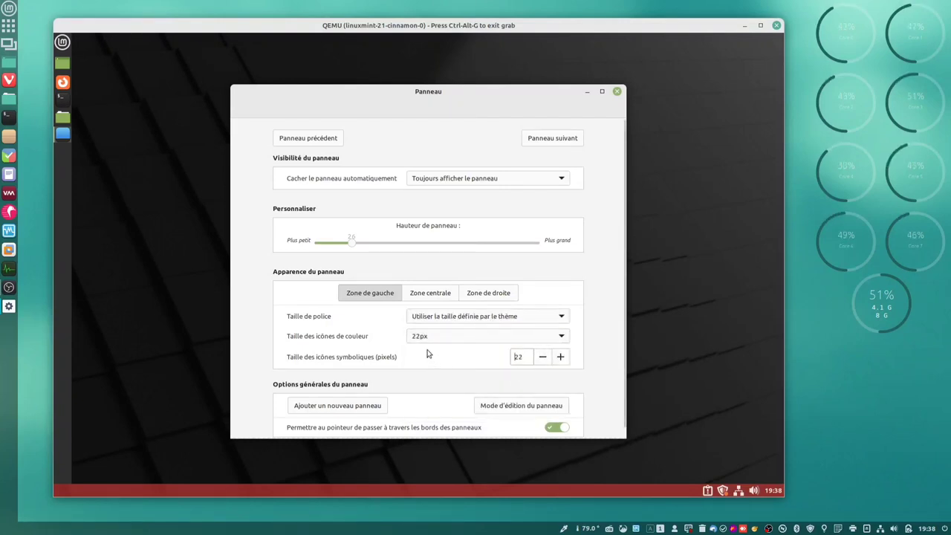
click(616, 92)
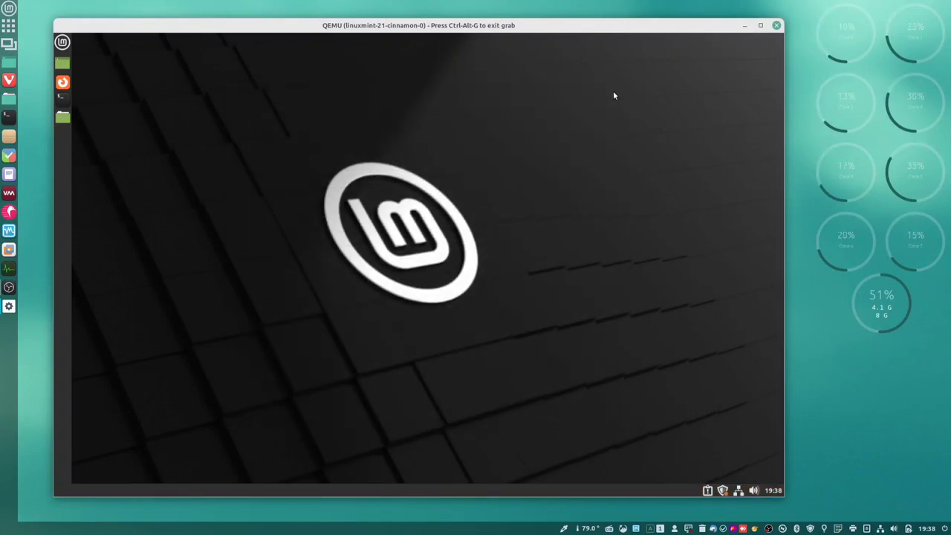
Change the desktop background to the Purple image from the Vanessa collection and close the wallpaper settings
right_click(294, 130)
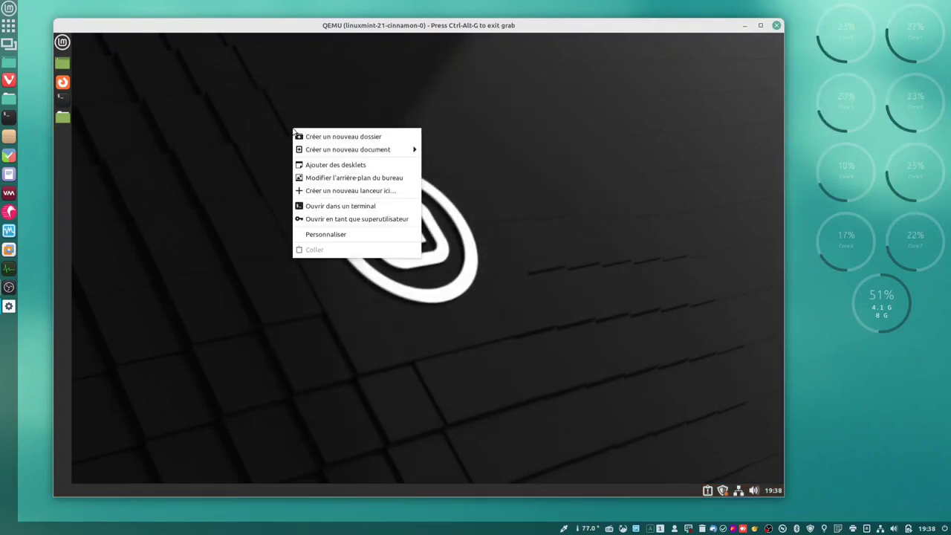
click(323, 179)
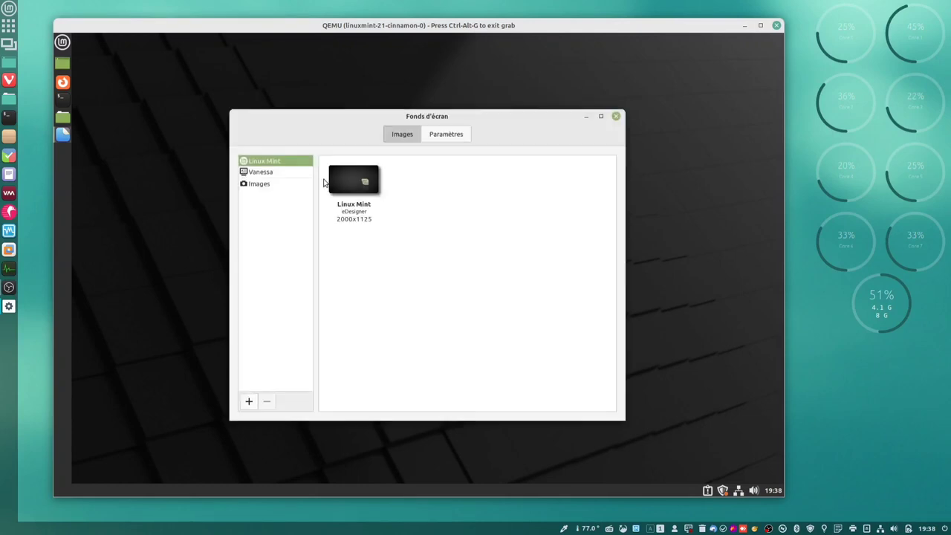
click(261, 174)
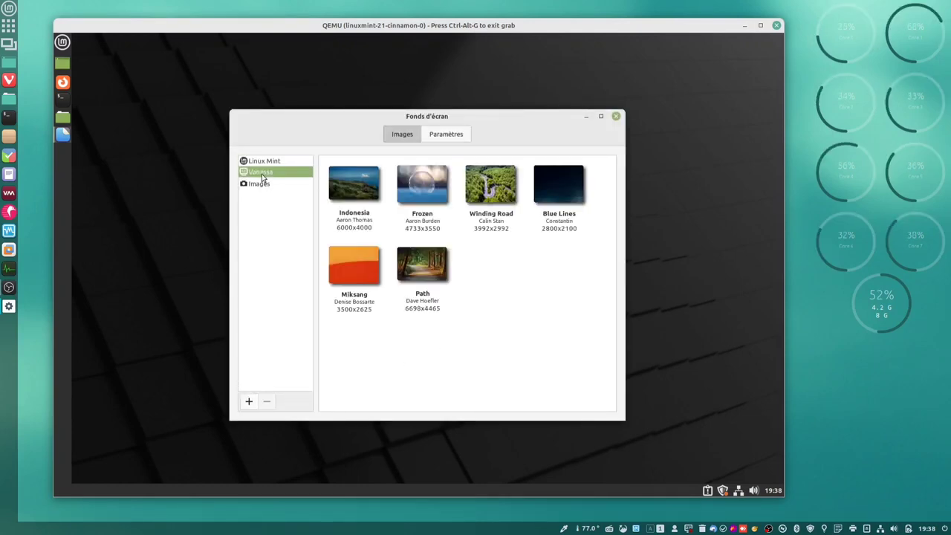
click(418, 340)
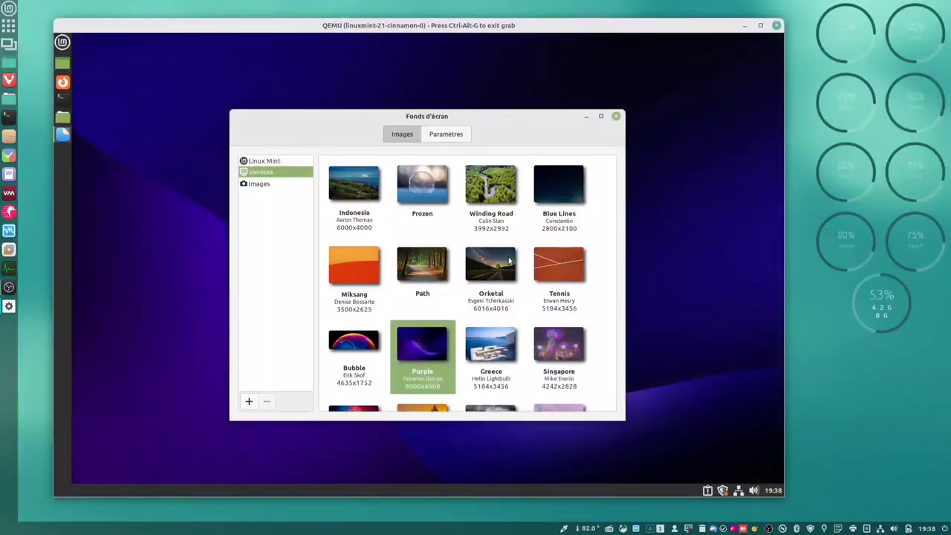
click(615, 116)
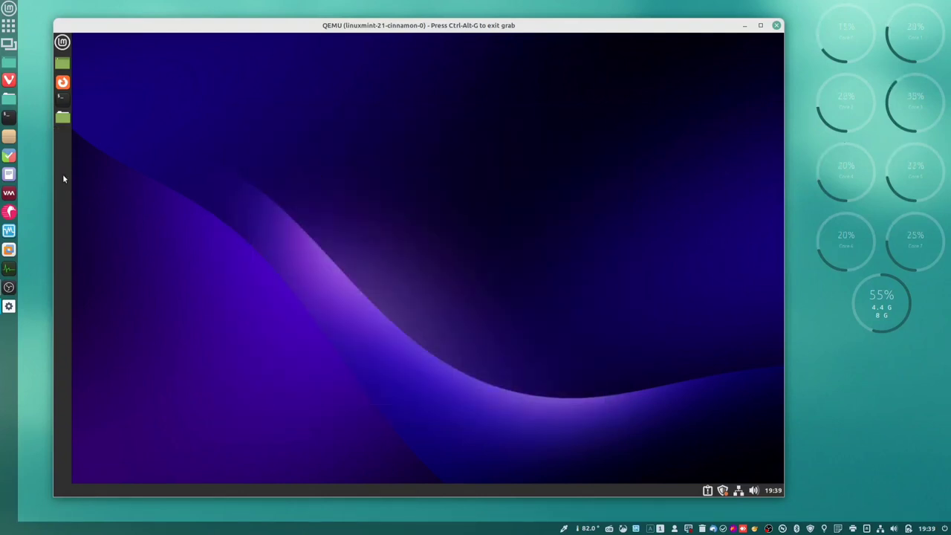
Find the Color Picker applet with the search term pick, download it, and return to the list of installed applets
right_click(62, 174)
click(101, 202)
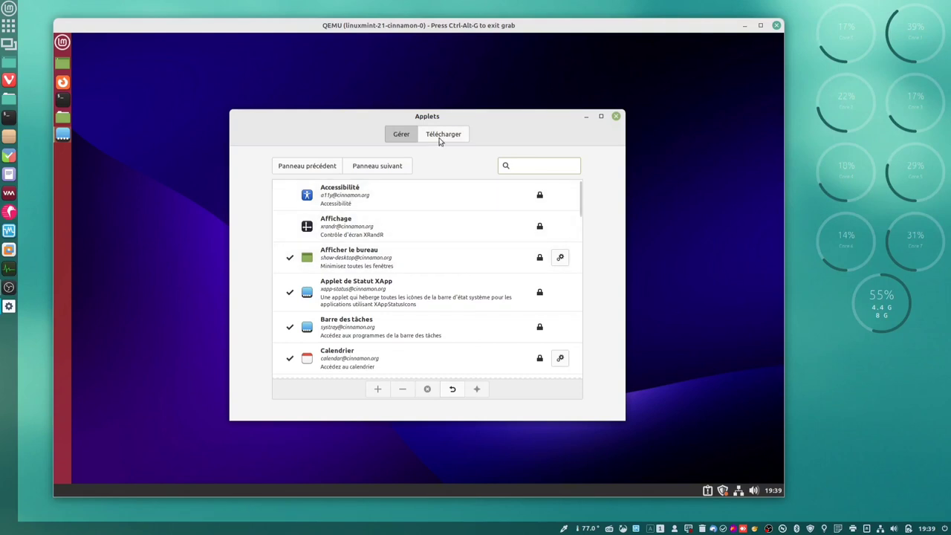
click(438, 137)
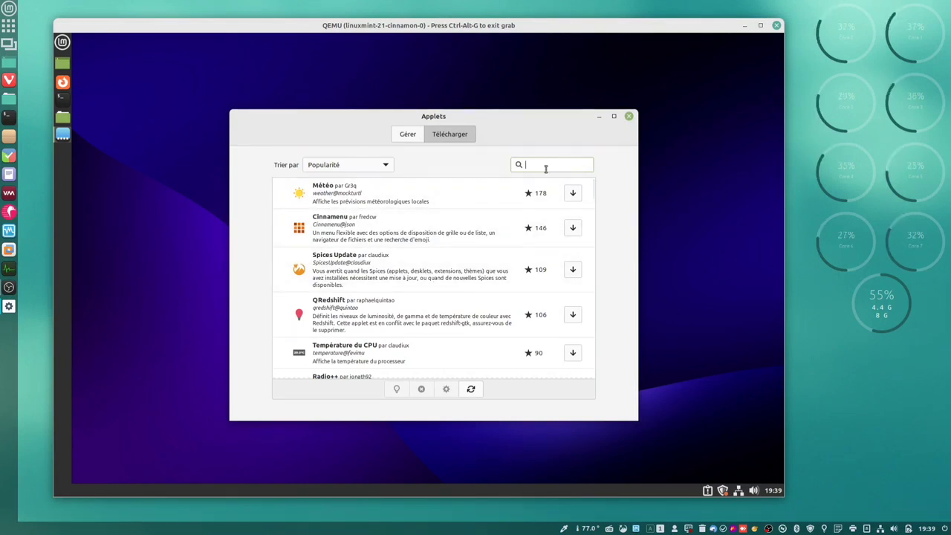
text(plck)
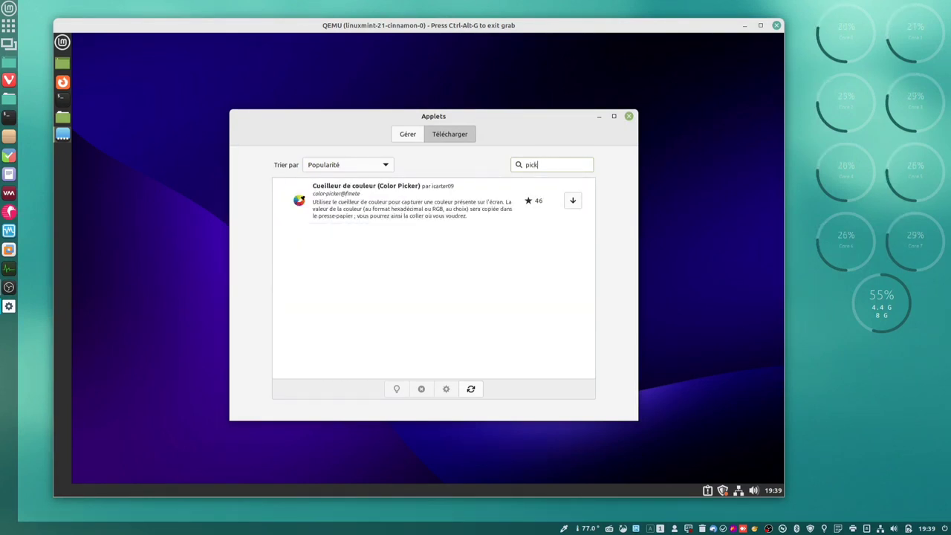
click(366, 202)
click(573, 203)
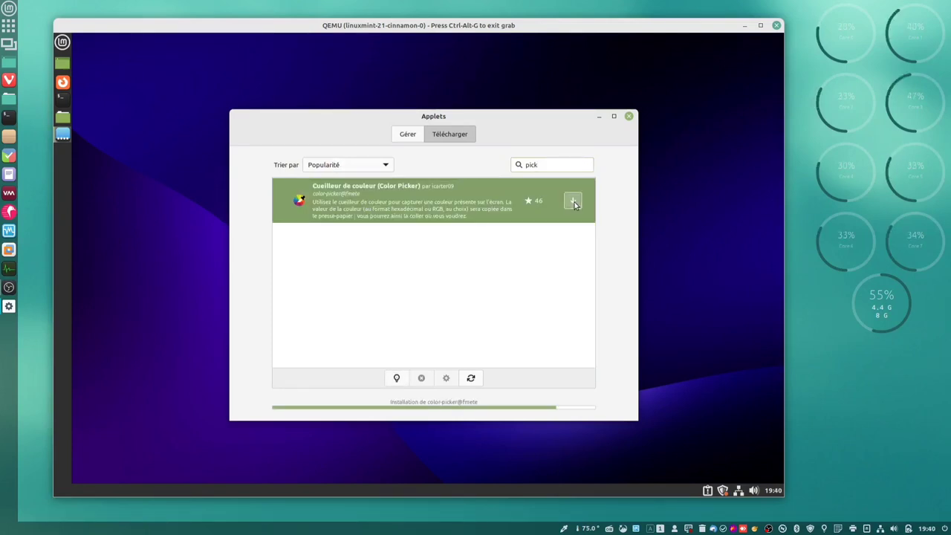
click(407, 135)
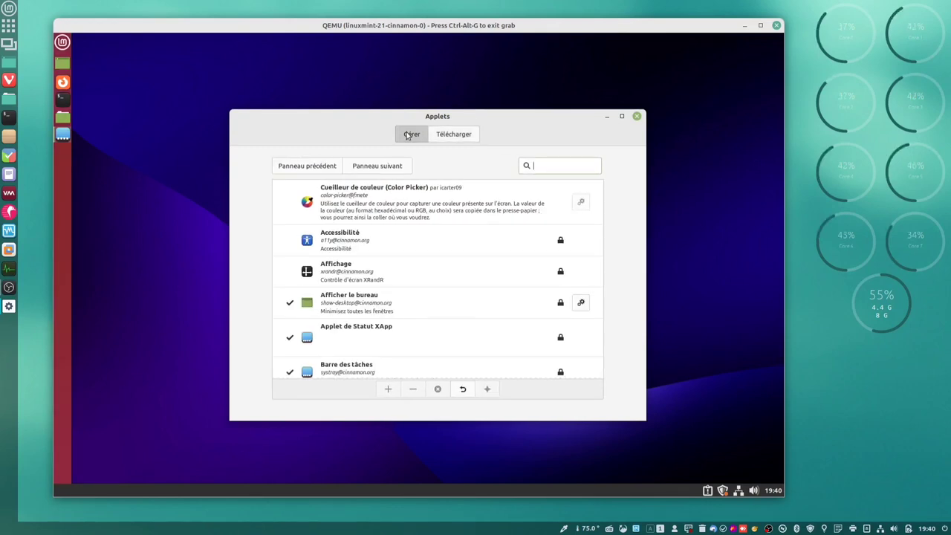
Add the downloaded Color Picker applet to the side panel
click(371, 205)
click(388, 390)
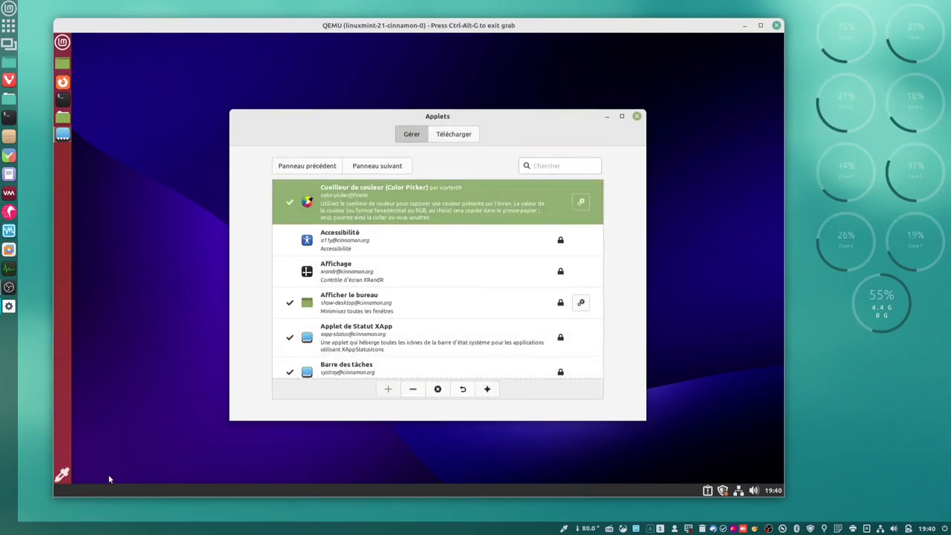
click(67, 474)
Turn on panel edit mode and move the Color Picker applet to the start of the bottom panel's right zone
right_click(64, 423)
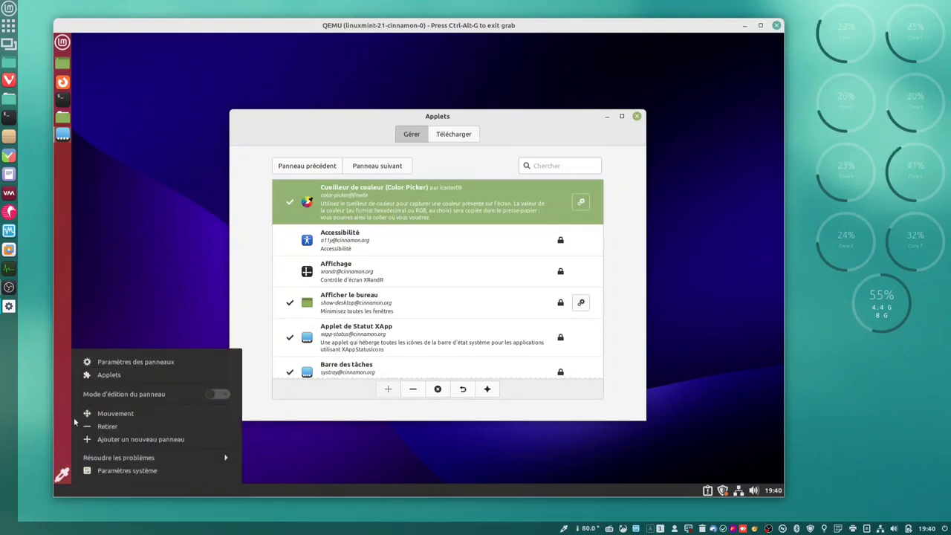
click(217, 393)
click(262, 453)
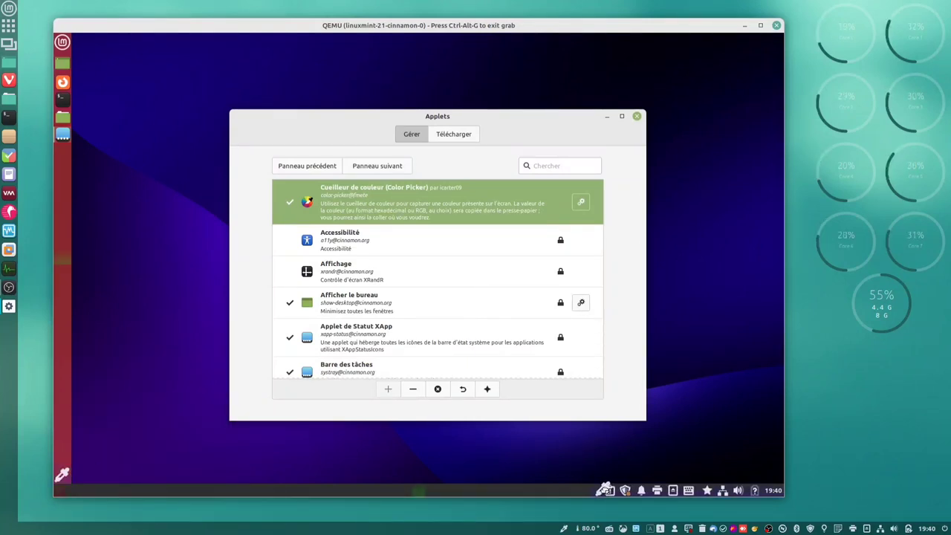
drag(603, 490, 622, 490)
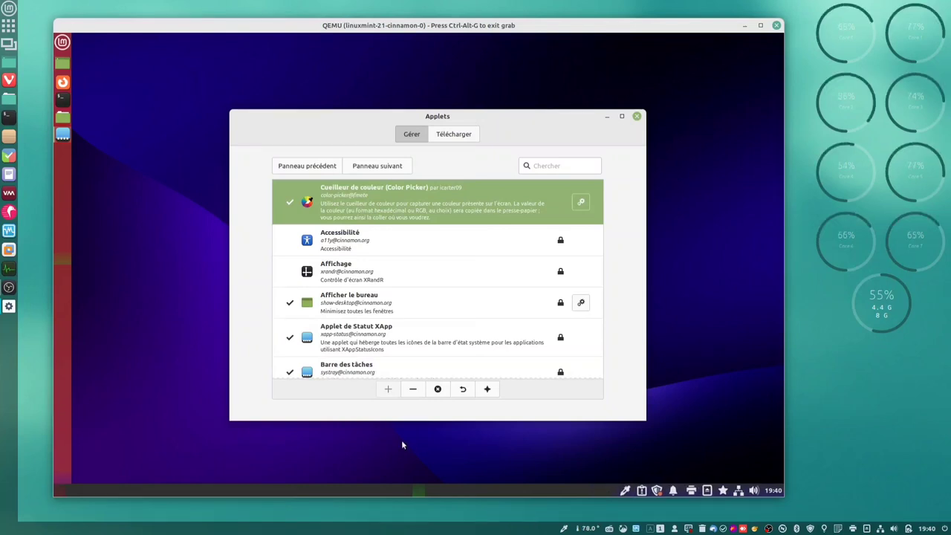
Turn off panel edit mode and close the Applets window
right_click(66, 301)
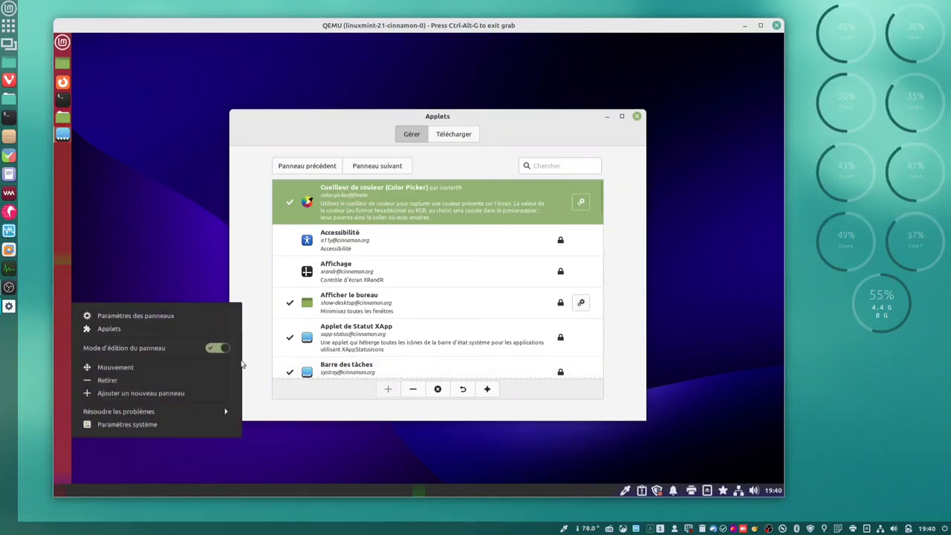
click(217, 347)
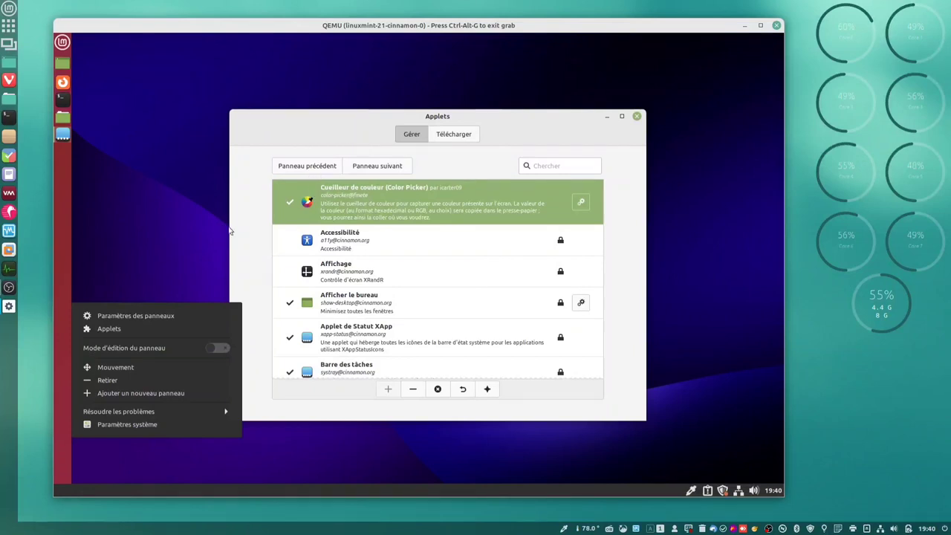
click(416, 194)
click(636, 116)
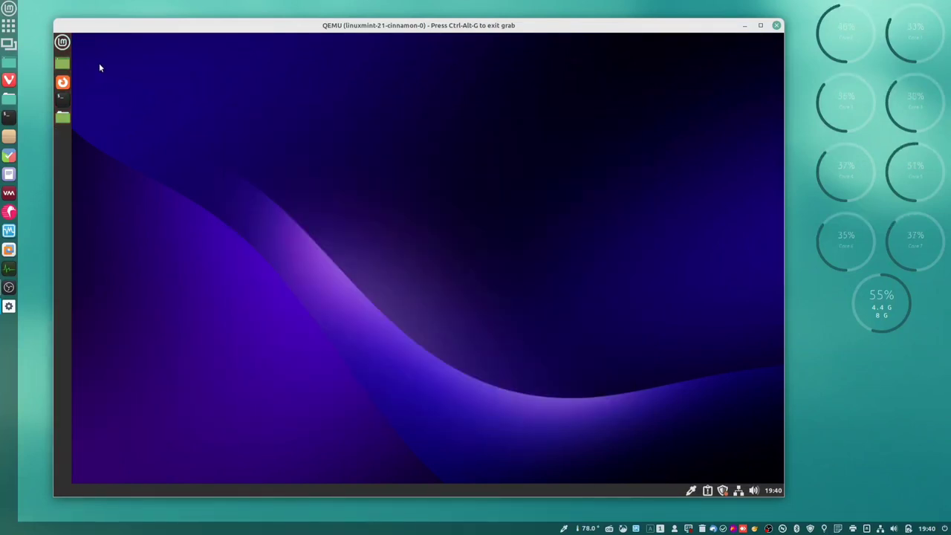
Open the Extensions page in the system settings and download the Tableaux de bords transparents extension
click(63, 41)
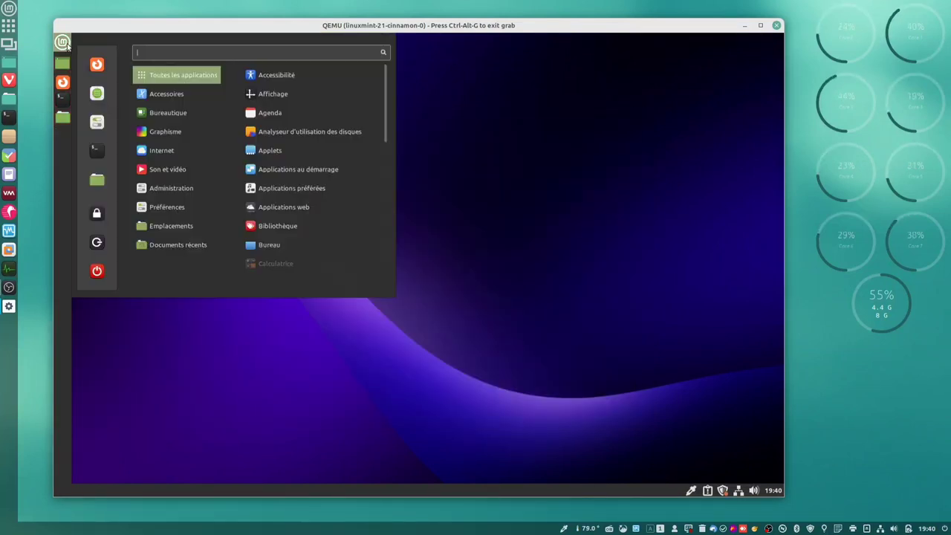
click(97, 121)
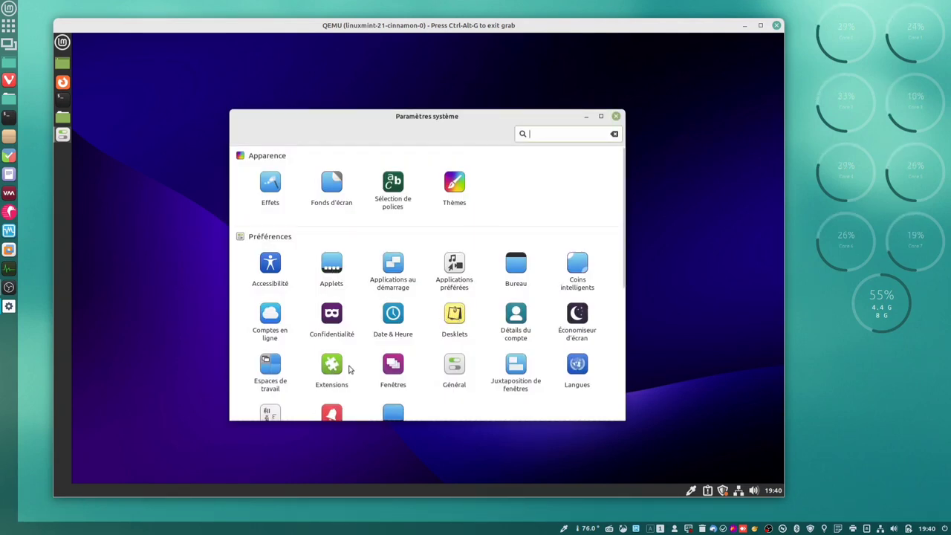
click(328, 371)
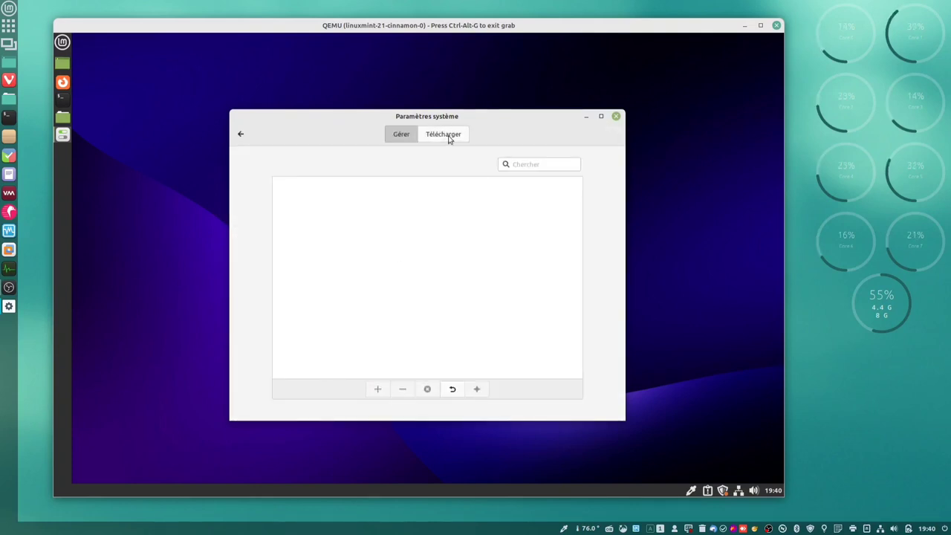
click(448, 138)
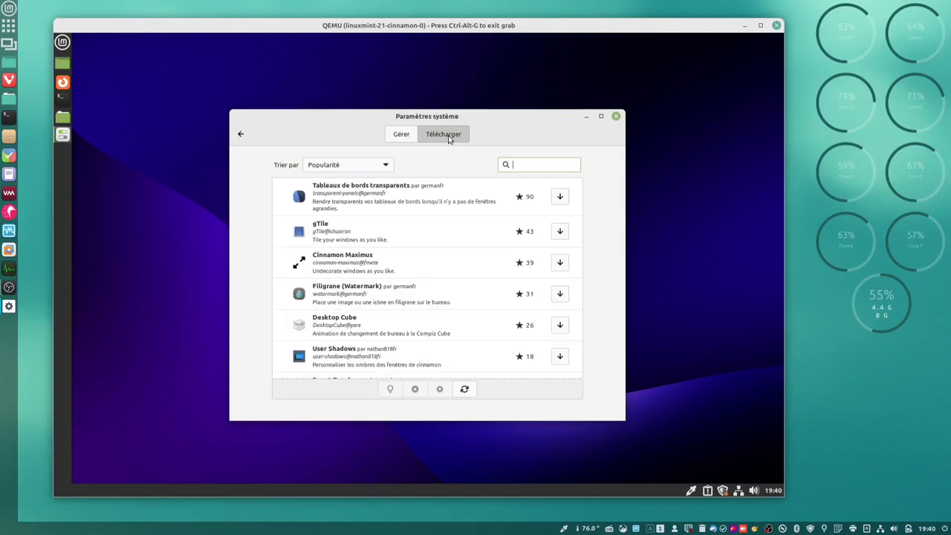
click(379, 197)
click(559, 197)
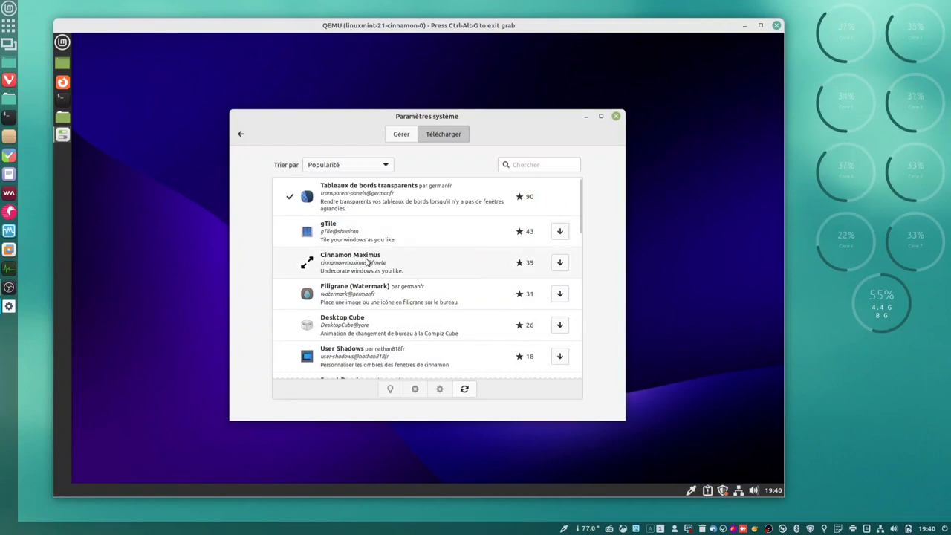
Look through the other downloadable extensions and enable Tableaux de bords transparents among the installed ones
scroll(366, 262, down, 2)
scroll(366, 262, down, 4)
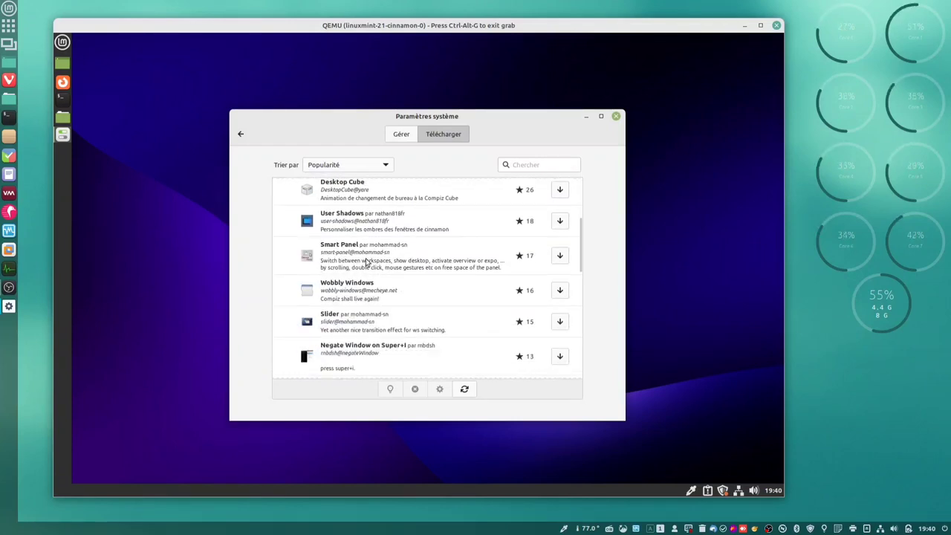
scroll(366, 261, down, 1)
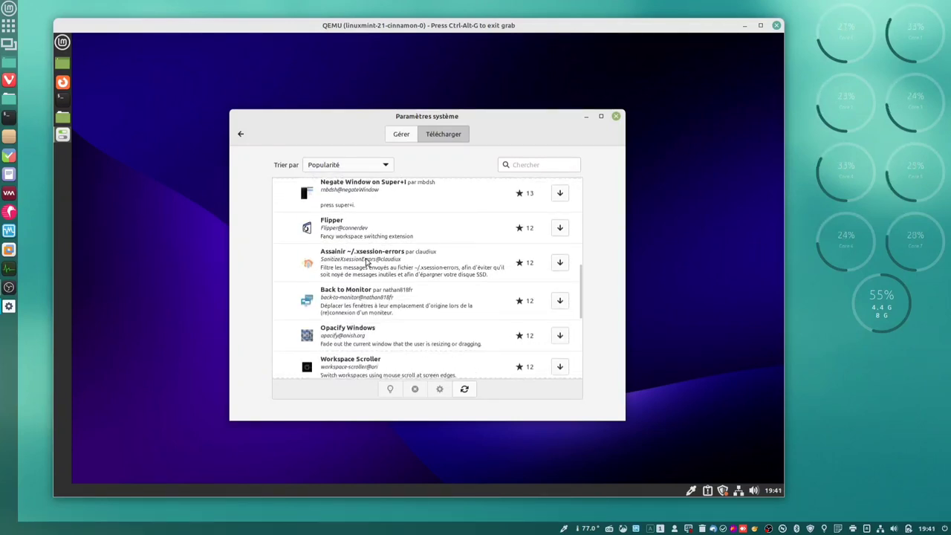
scroll(366, 261, down, 3)
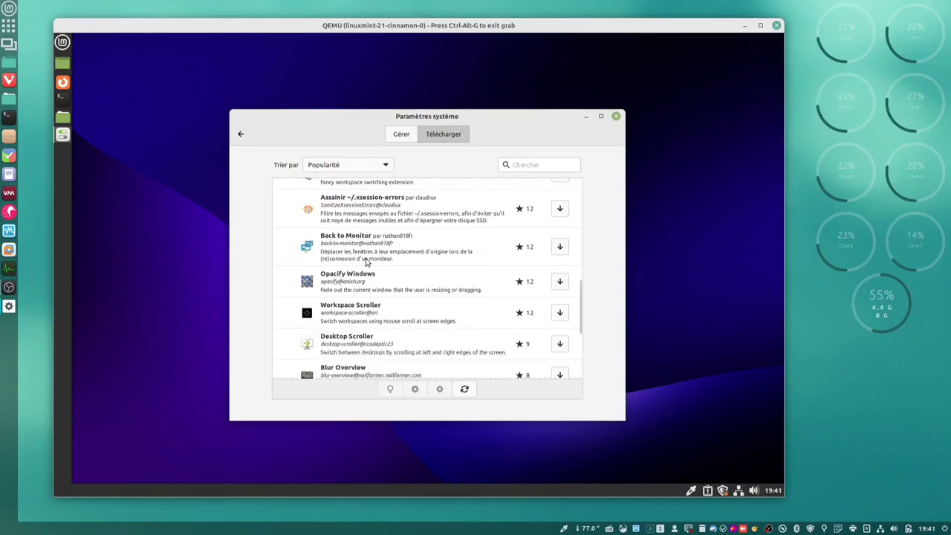
scroll(366, 261, up, 10)
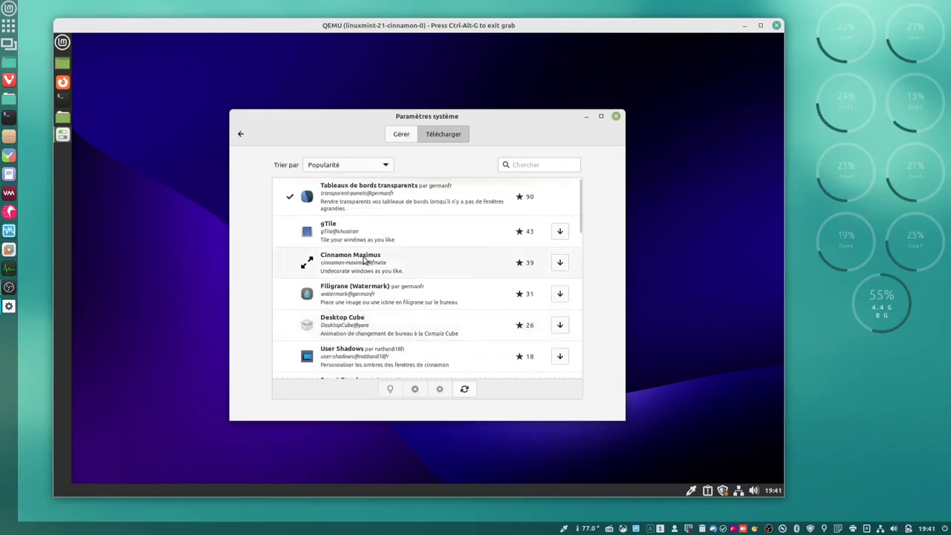
click(240, 134)
click(329, 368)
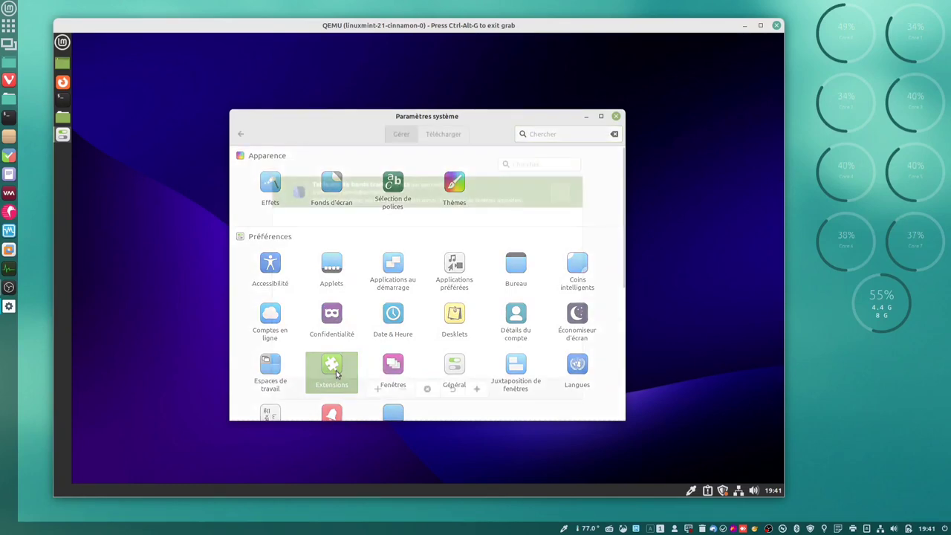
click(378, 389)
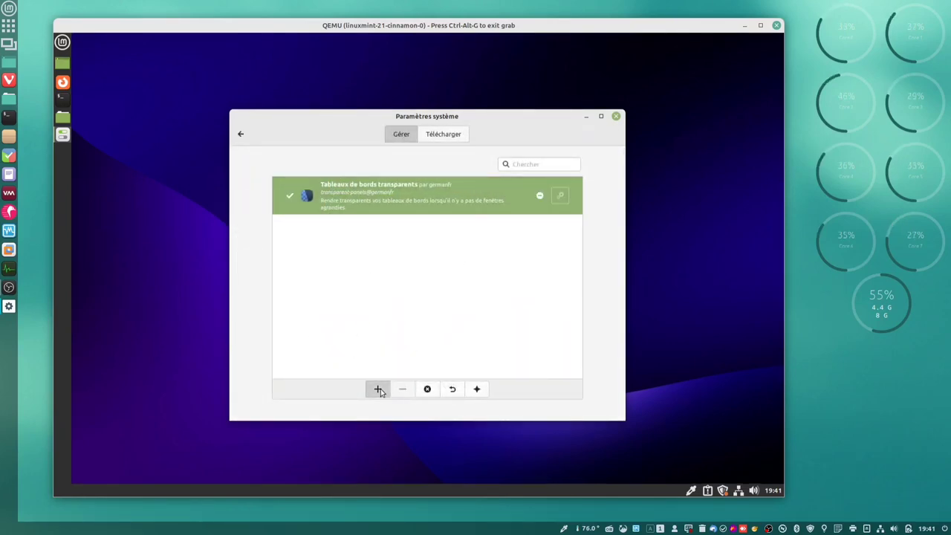
Open the Tableaux de bords transparents settings and switch Use current theme styles on and back off
click(559, 194)
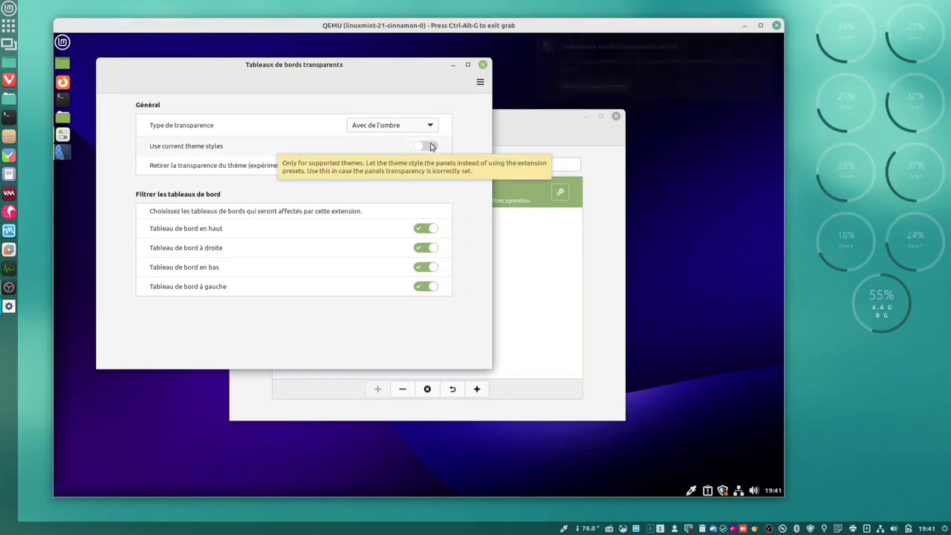
drag(435, 66, 643, 162)
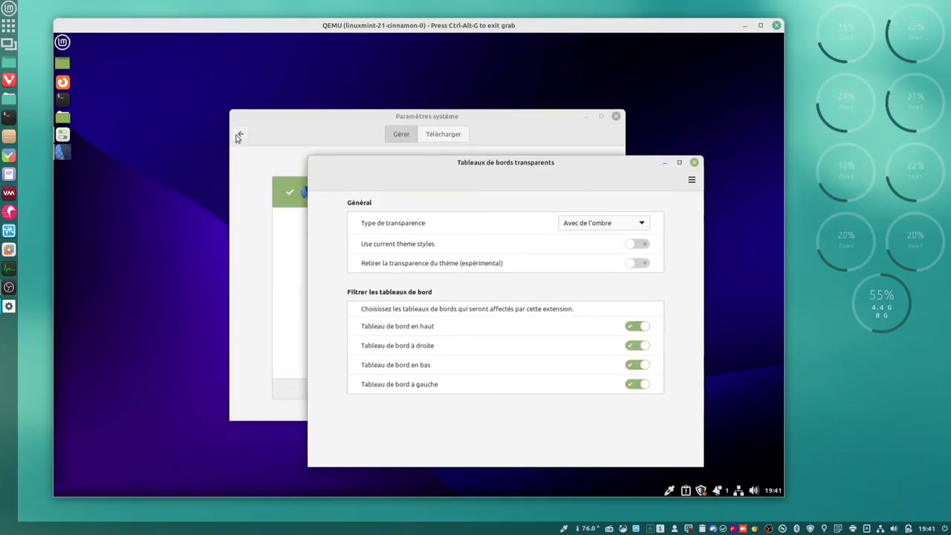
click(238, 137)
click(331, 371)
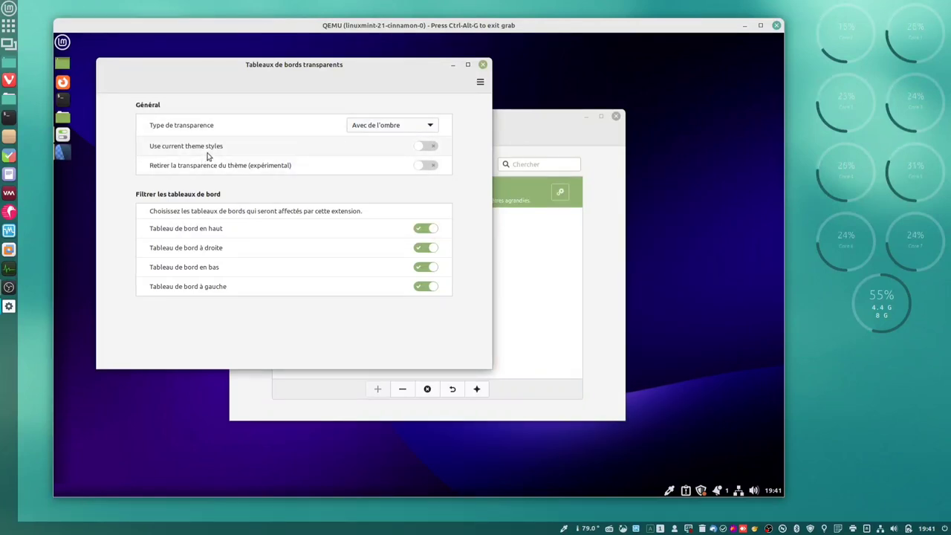
click(428, 147)
click(428, 147)
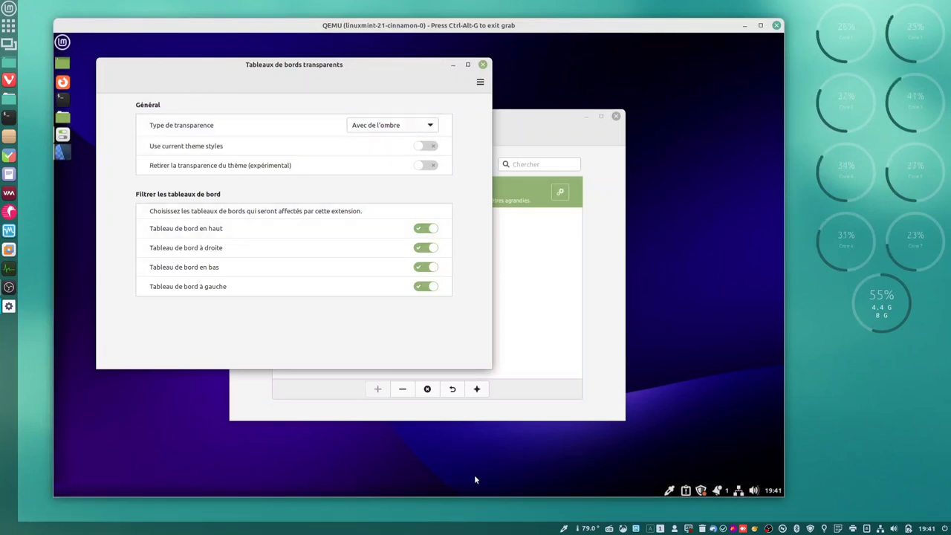
Try the Entièrement transparent type, set Type de transparence to Semi-transparent, and close the extension's settings
click(405, 127)
click(407, 144)
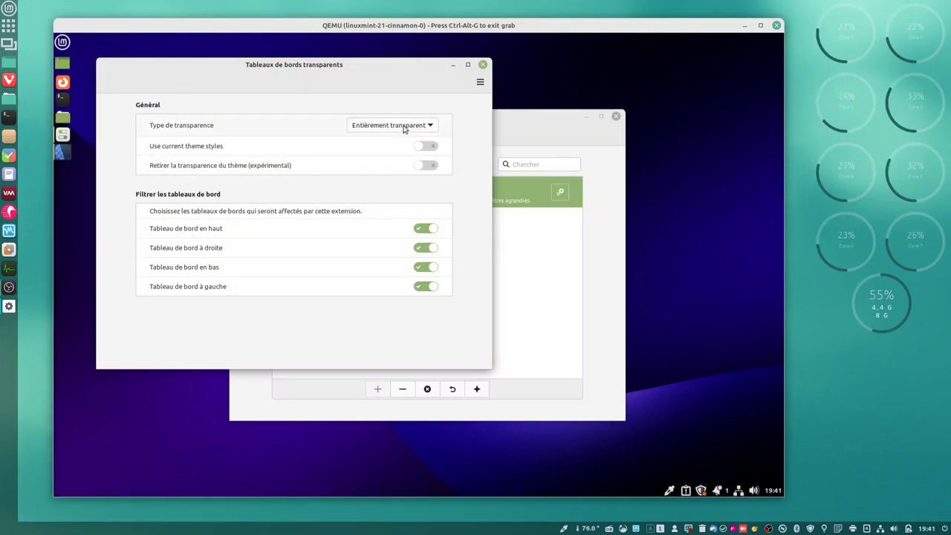
click(406, 127)
click(403, 142)
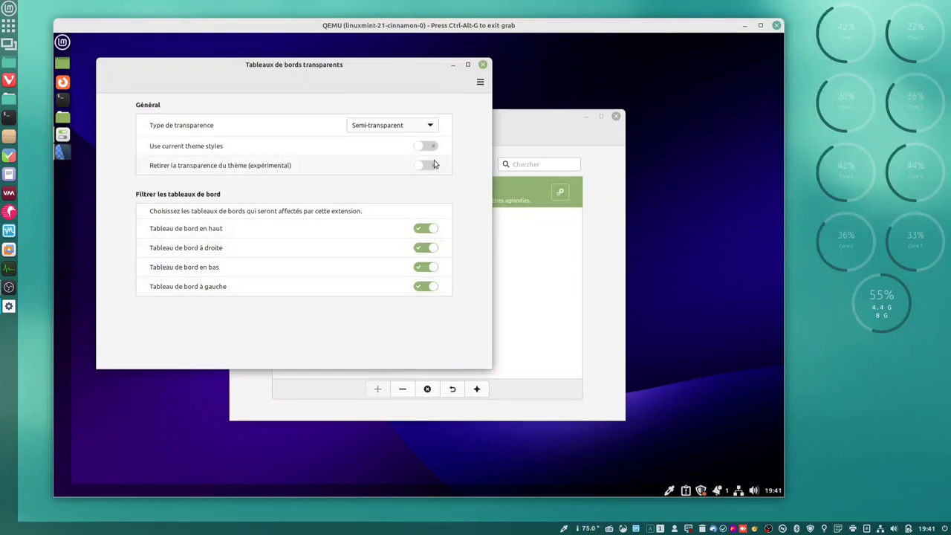
click(482, 64)
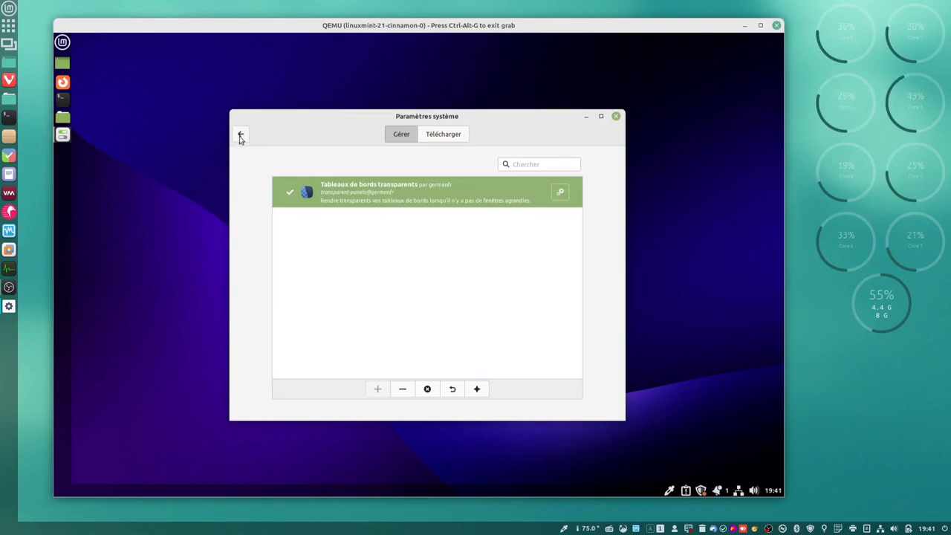
View the installed desklets and the installed applets, and return to the system settings overview
click(240, 136)
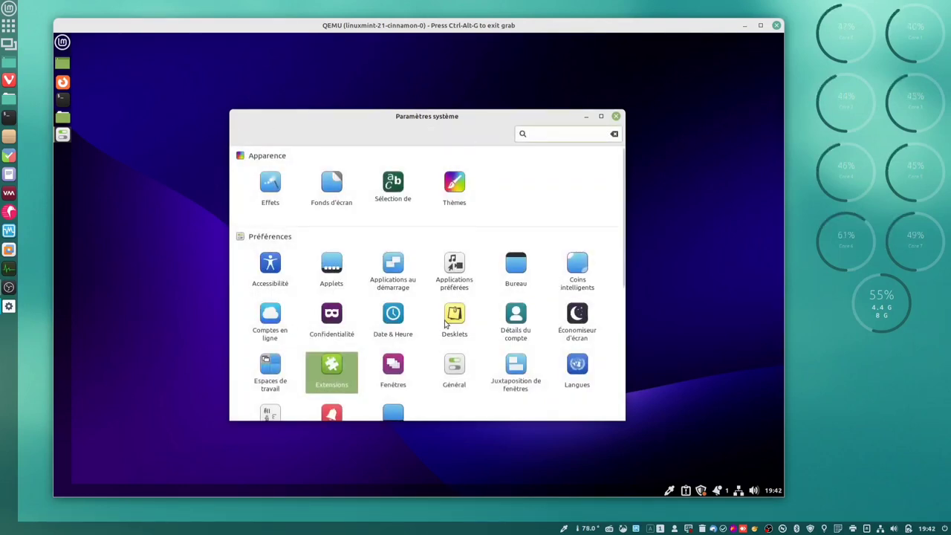
click(445, 321)
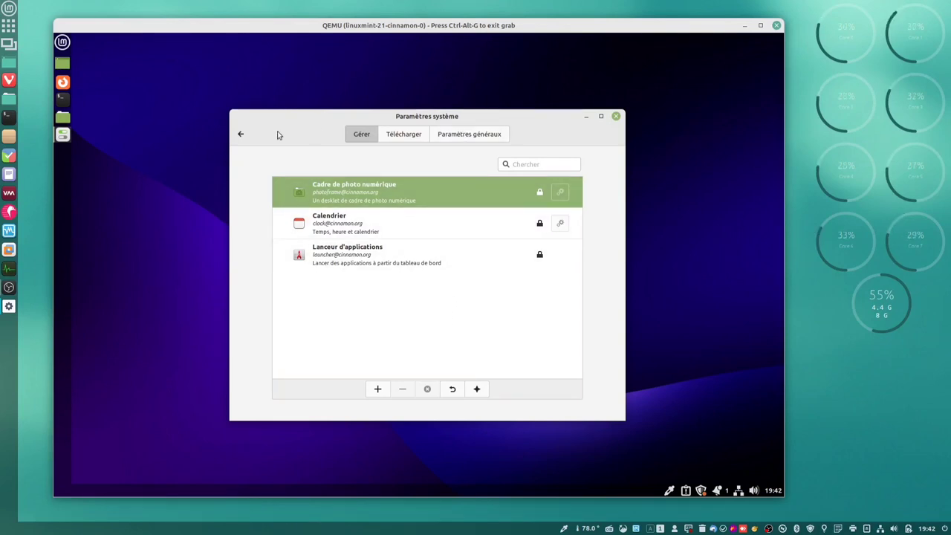
click(240, 135)
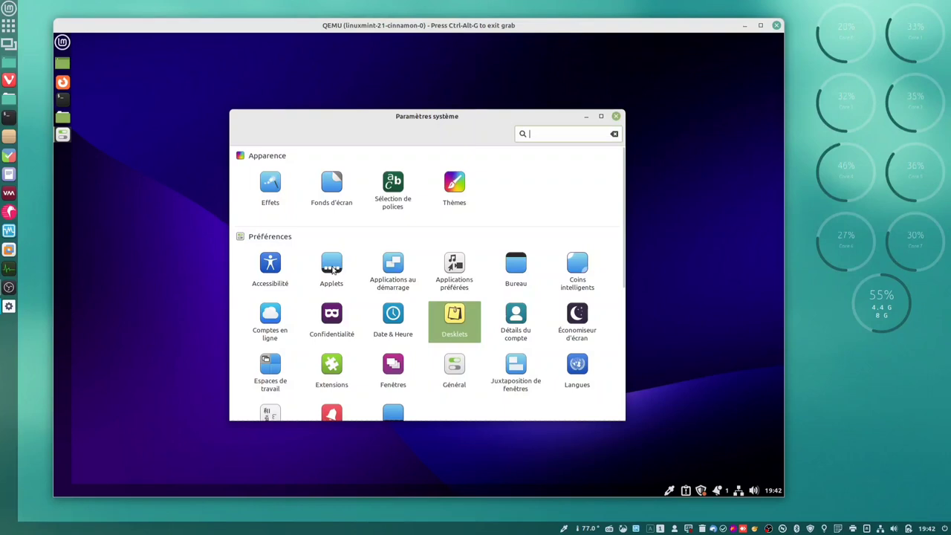
click(332, 271)
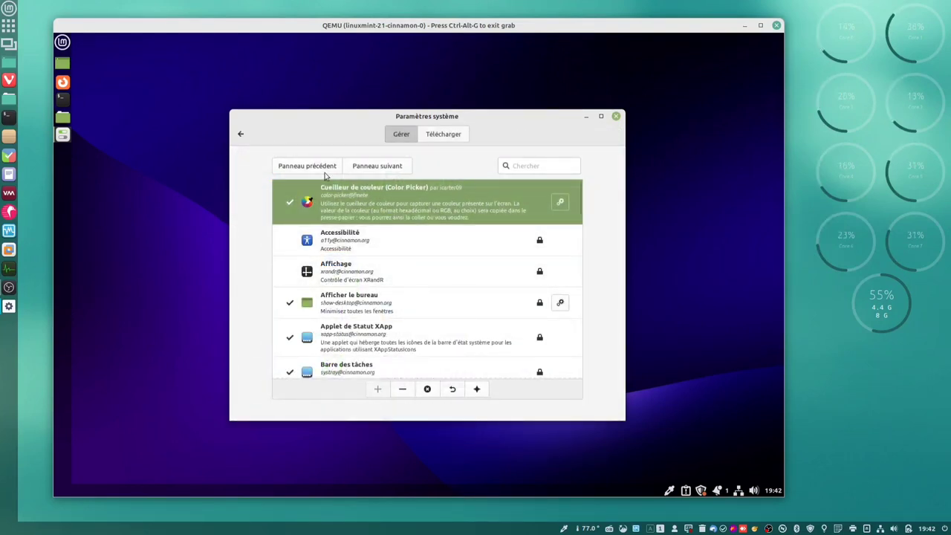
click(240, 134)
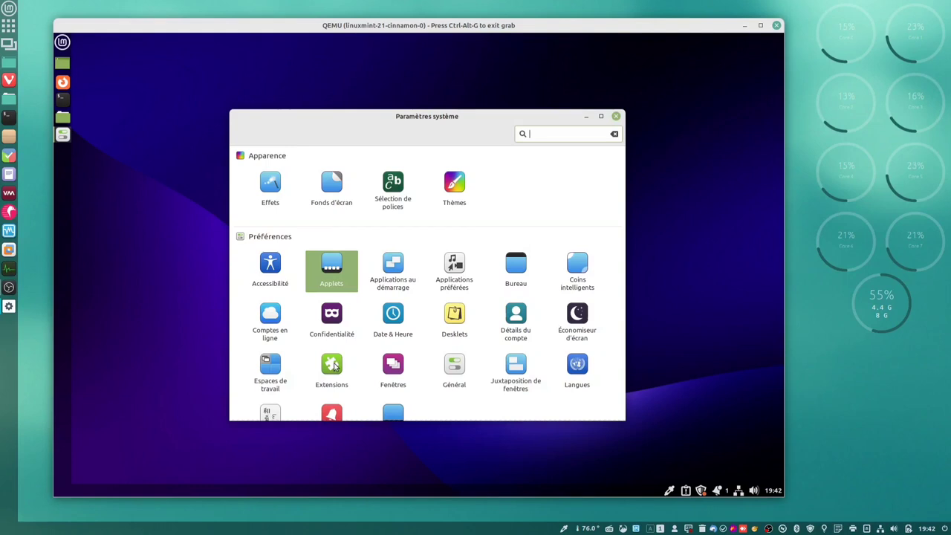
Open the downloadable desklets and download the Disk Space desklet
click(454, 318)
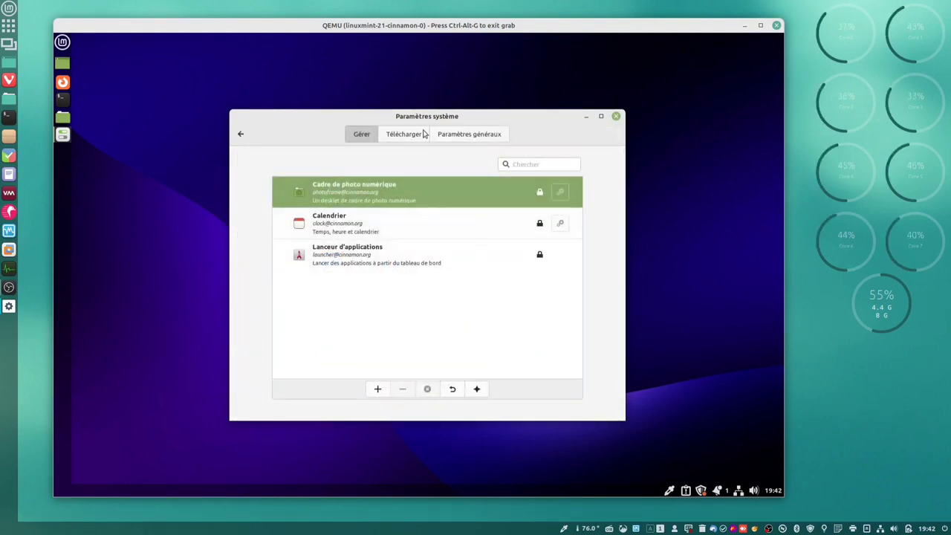
click(391, 139)
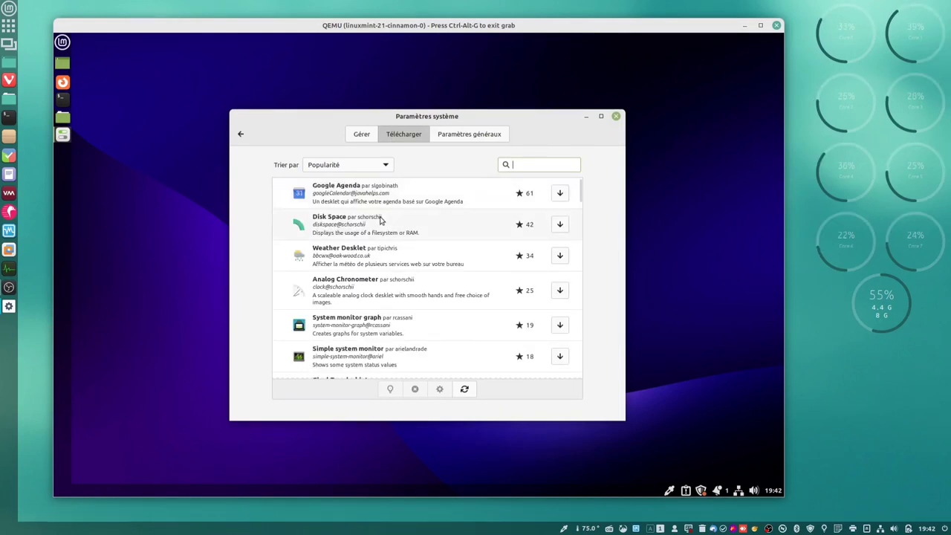
click(379, 218)
click(560, 224)
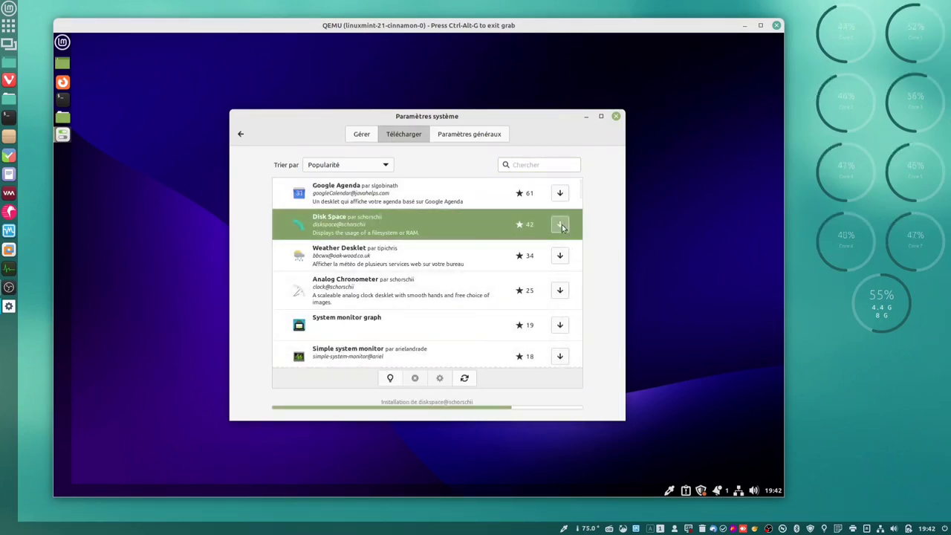
Find the CPU Load desklet further down the downloadable list and download it
scroll(394, 303, down, 3)
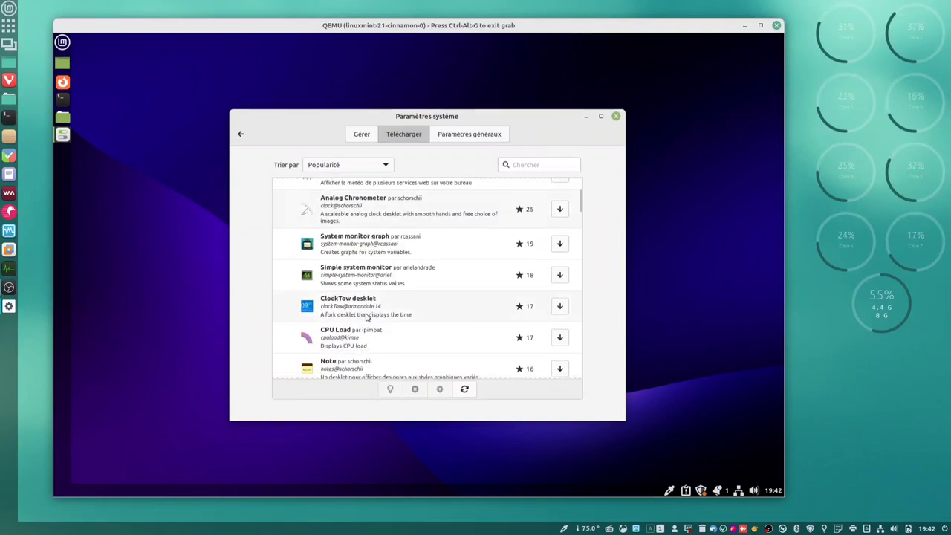
click(351, 333)
click(560, 338)
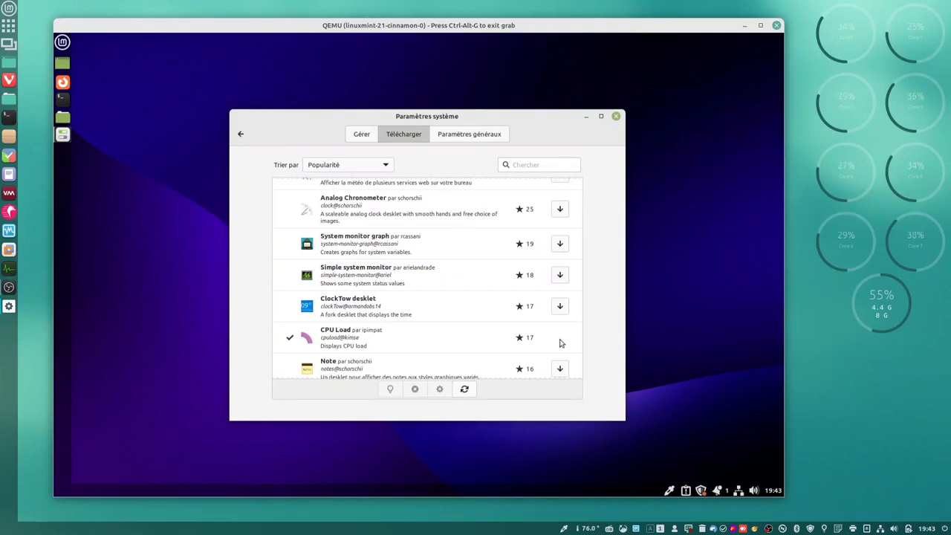
Show the installed desklets and add the CPU Load desklet to the desktop
click(358, 133)
click(378, 193)
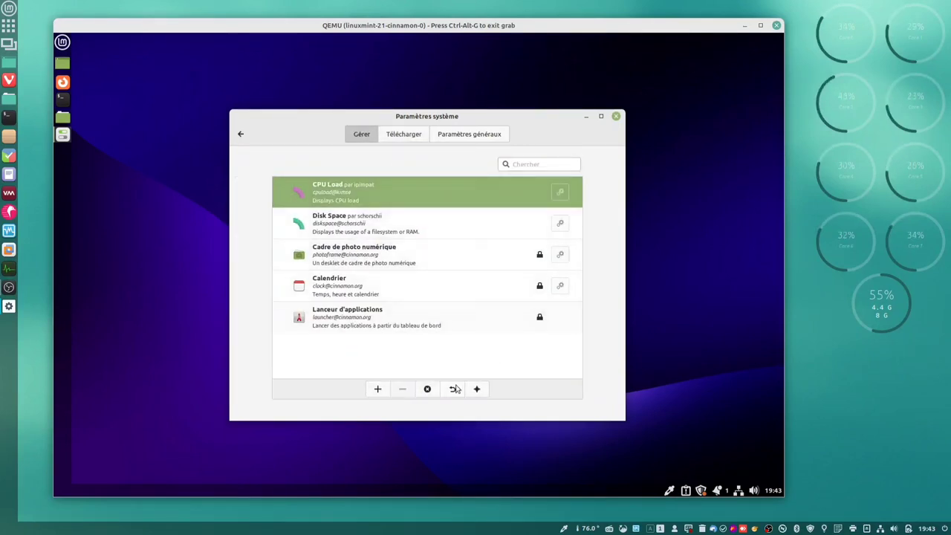
click(376, 390)
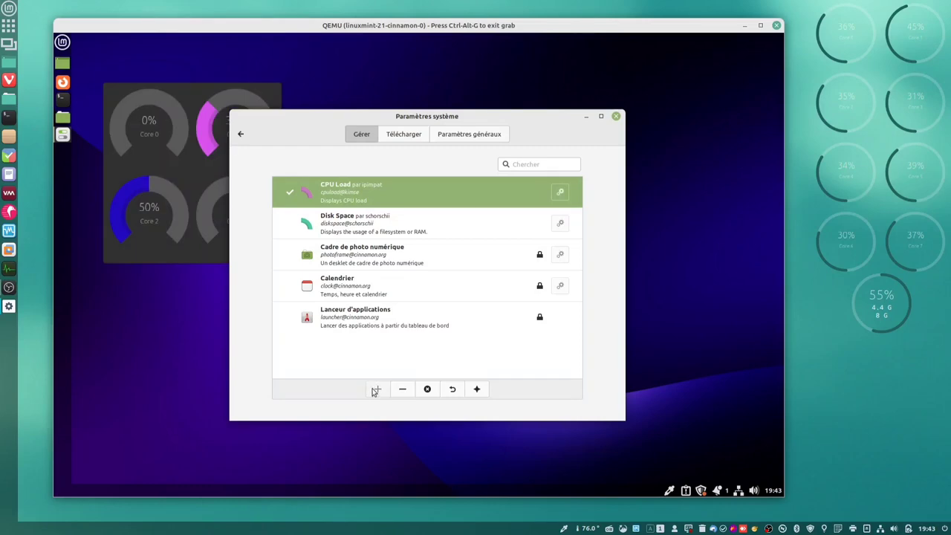
Open the CPU Load desklet's settings and set its refresh interval to 1 second
right_click(179, 147)
click(312, 108)
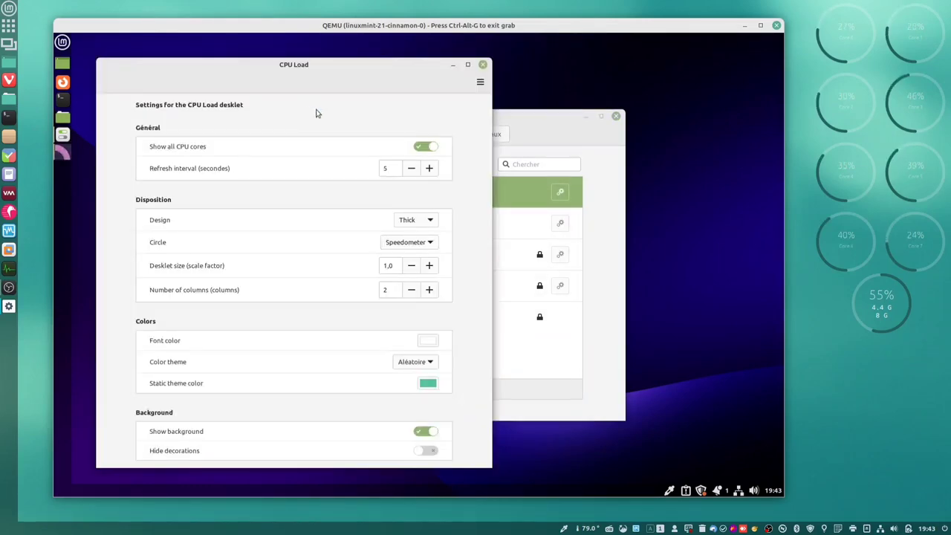
drag(407, 71, 642, 78)
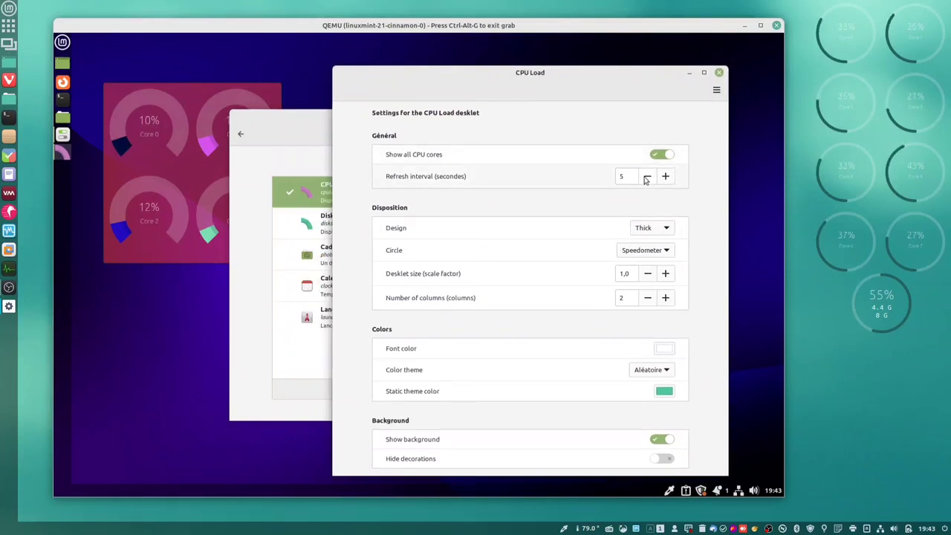
click(646, 177)
click(646, 177)
click(646, 177)
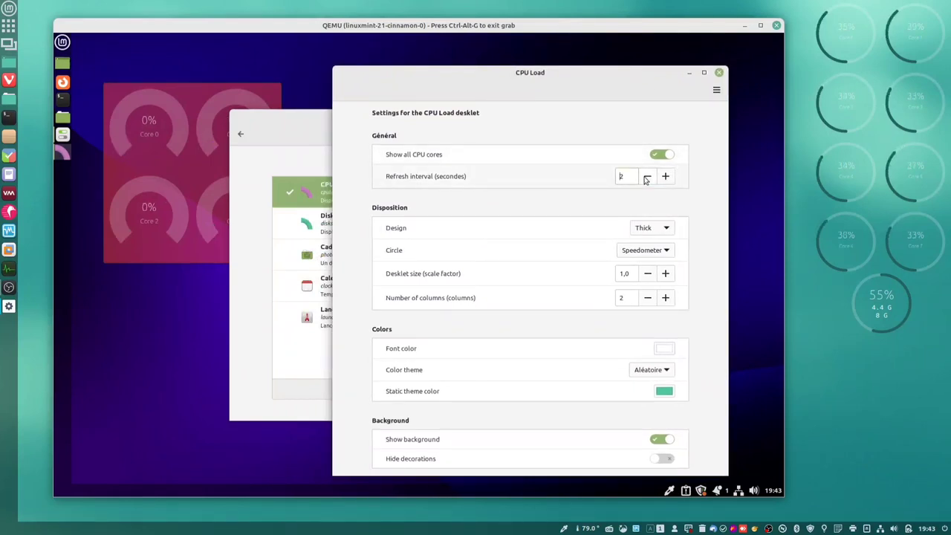
click(647, 177)
Set the CPU Load desklet's design to Thin and its circle style to Full Circle
click(652, 228)
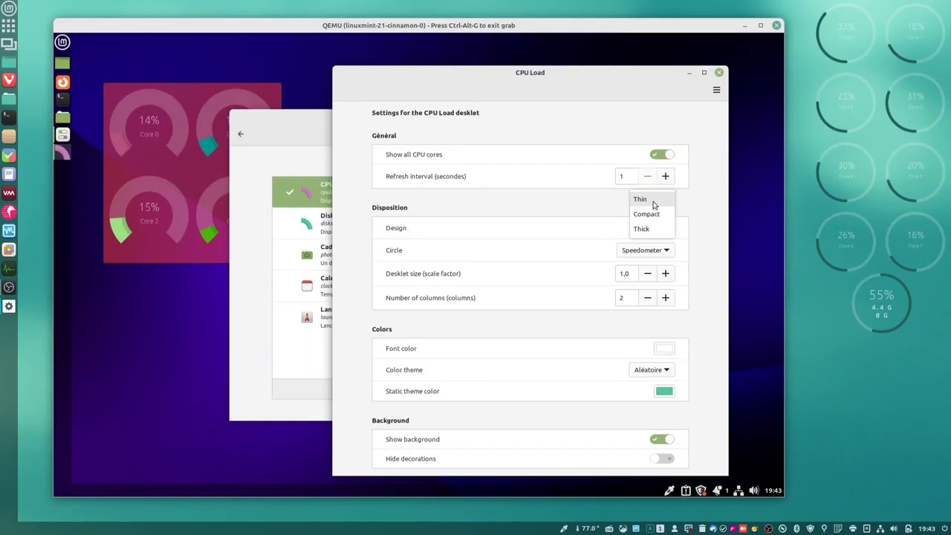
click(653, 202)
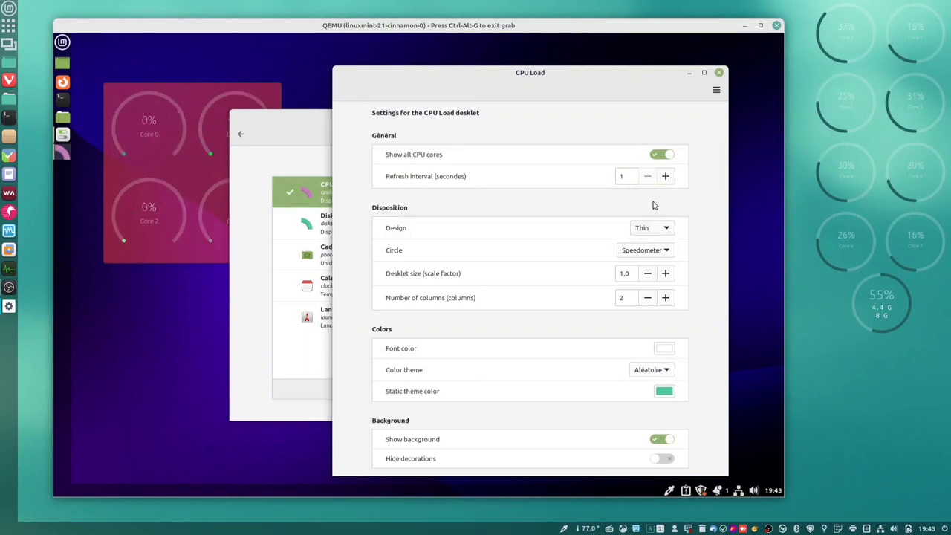
click(652, 252)
click(645, 270)
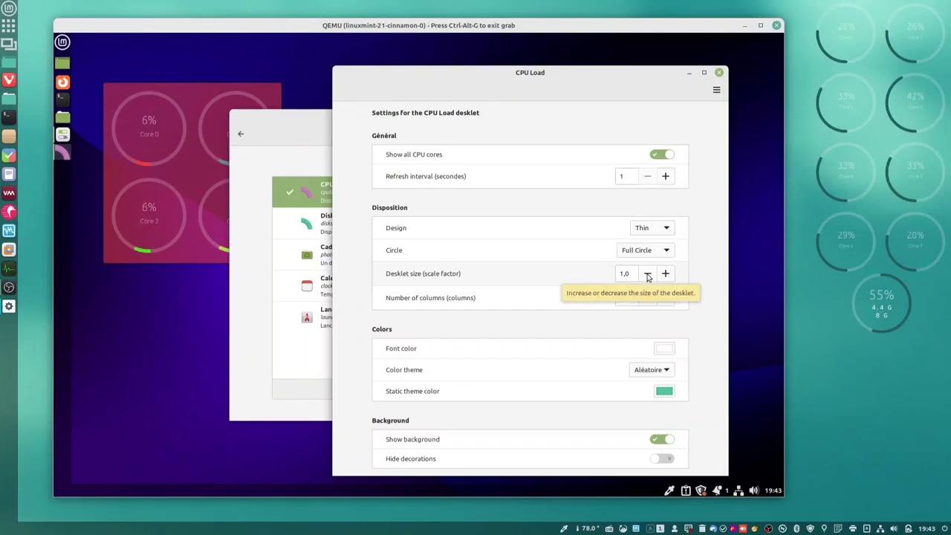
Set the CPU Load desklet's scale factor to 0,8 and its number of columns to 1
click(648, 274)
click(647, 274)
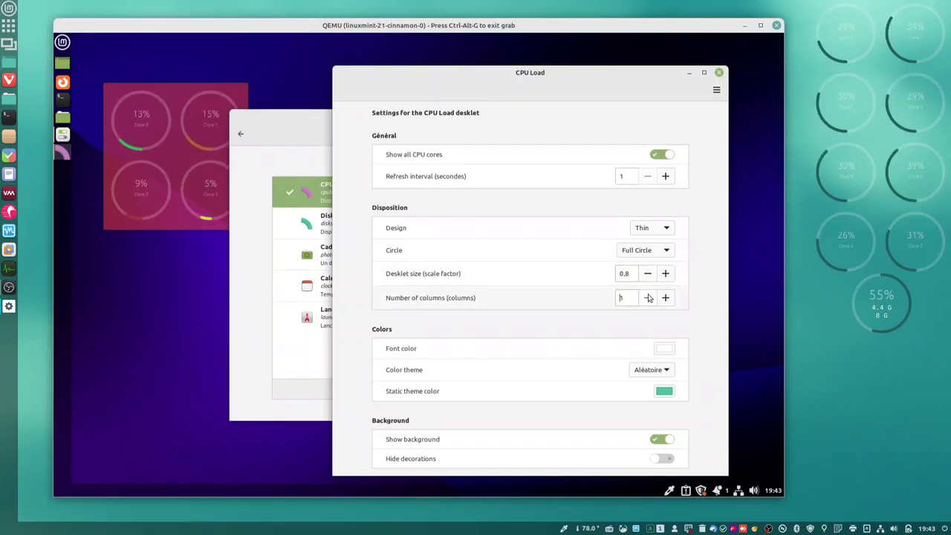
click(648, 297)
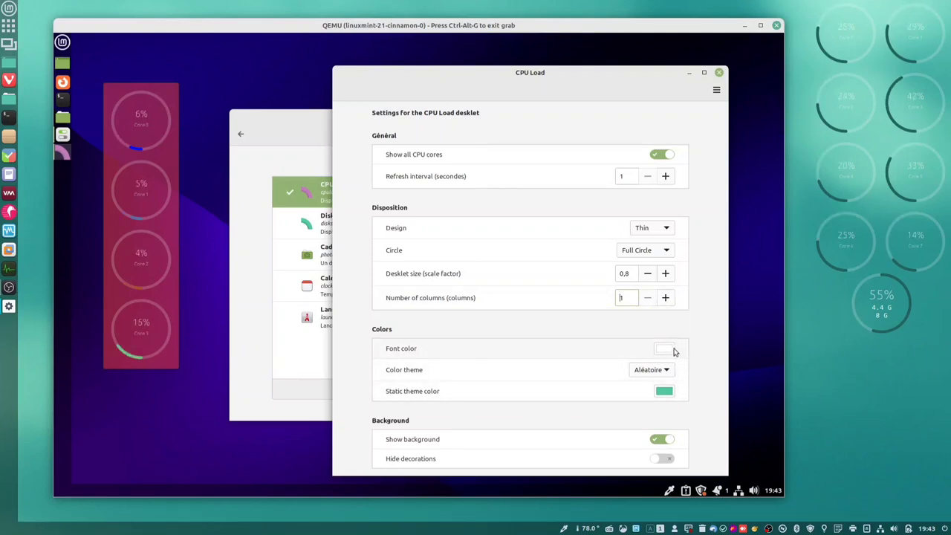
Set the CPU Load color theme to Static with white as the static theme color, and close the settings
click(649, 376)
click(648, 391)
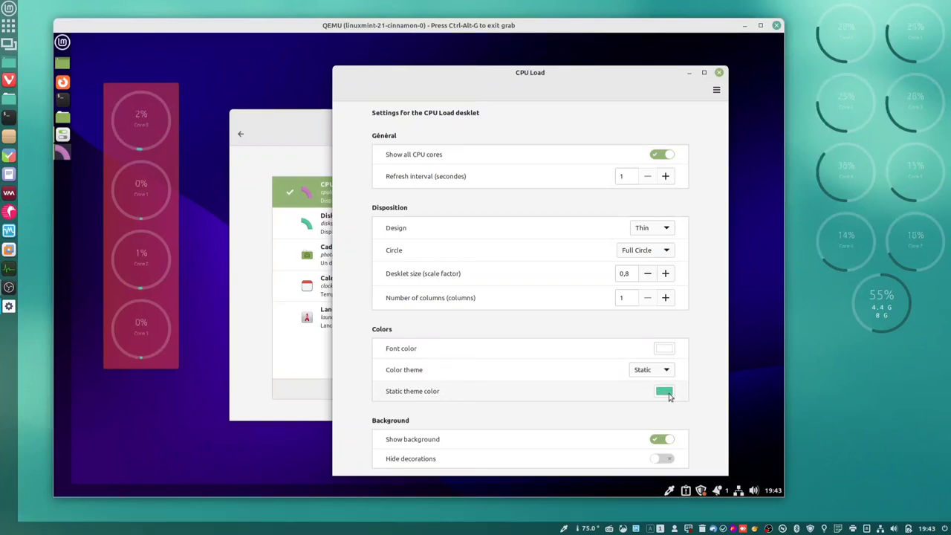
click(665, 392)
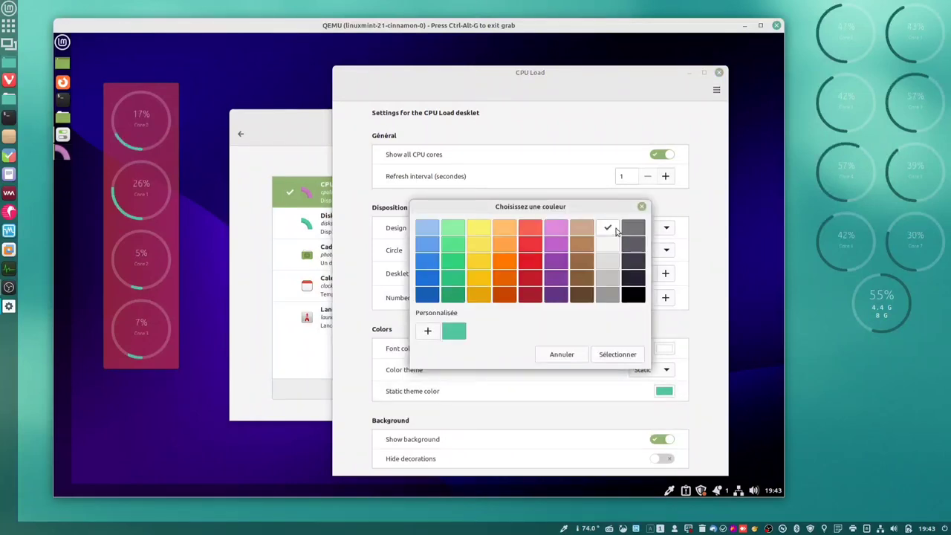
click(617, 354)
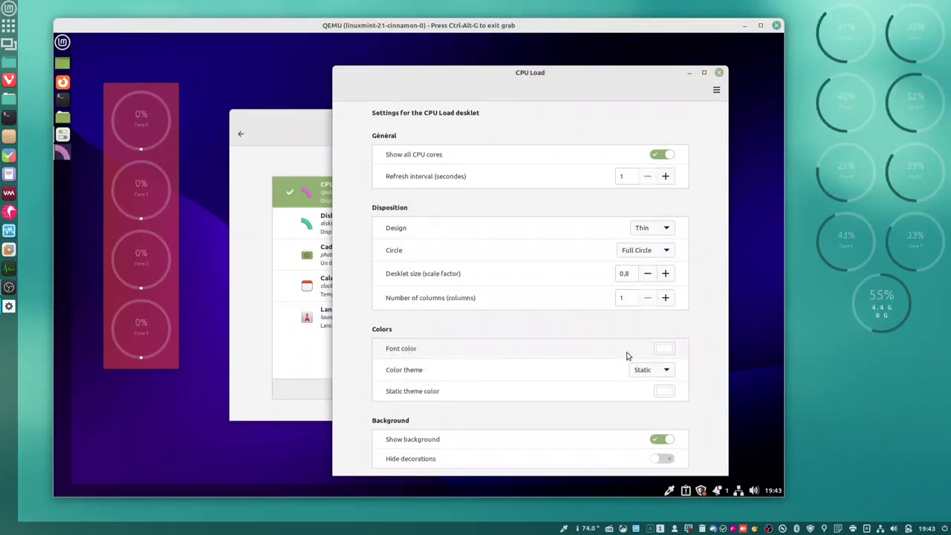
click(719, 73)
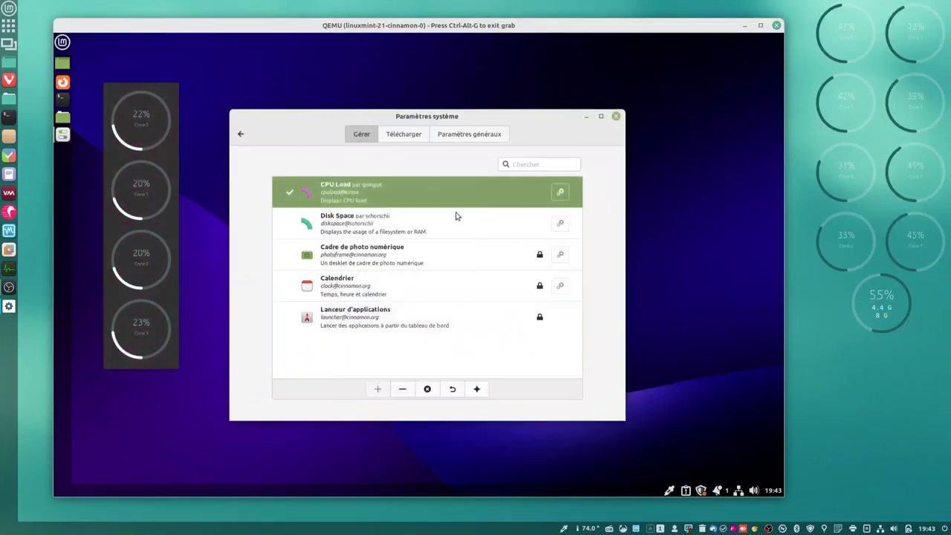
Try the CPU Load desklet with Show background off, toggle Hide decorations on and off, and close the settings
click(560, 194)
drag(376, 70, 608, 63)
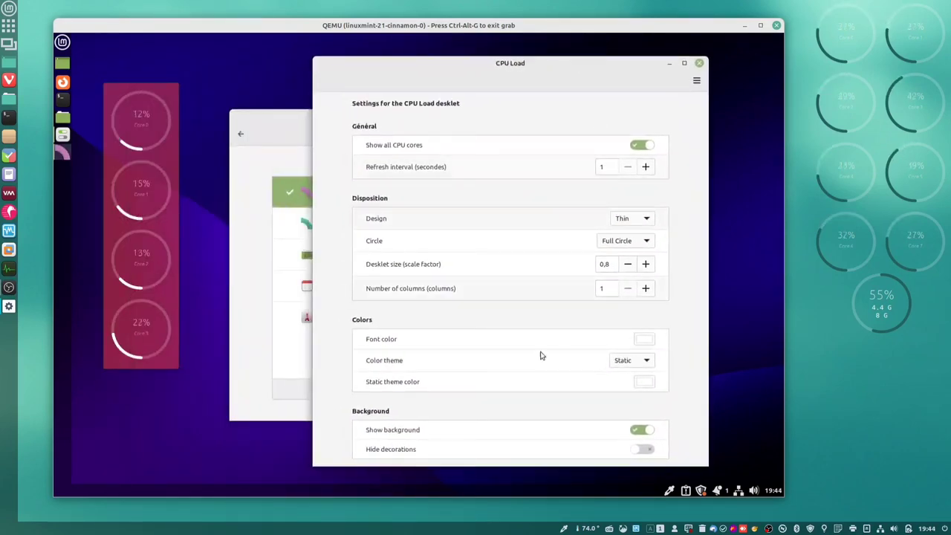
click(635, 436)
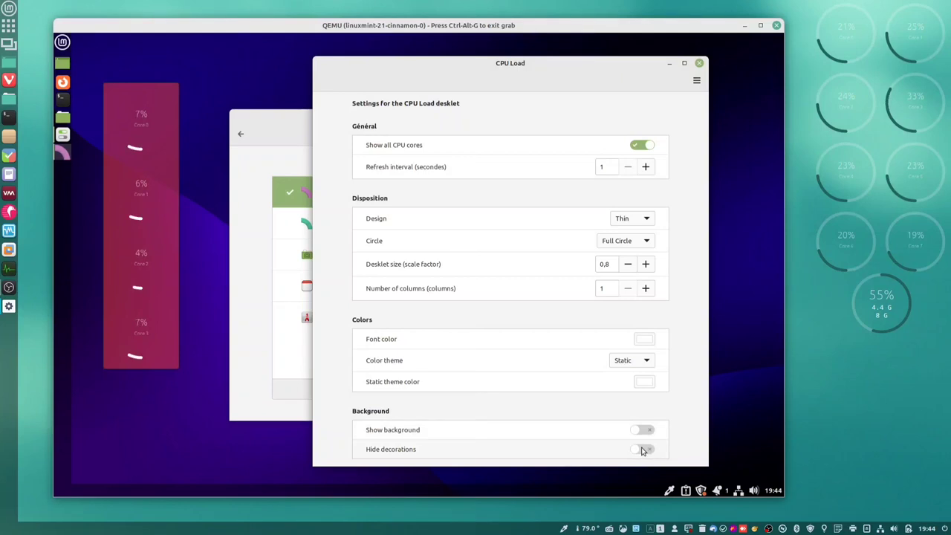
click(642, 449)
click(642, 451)
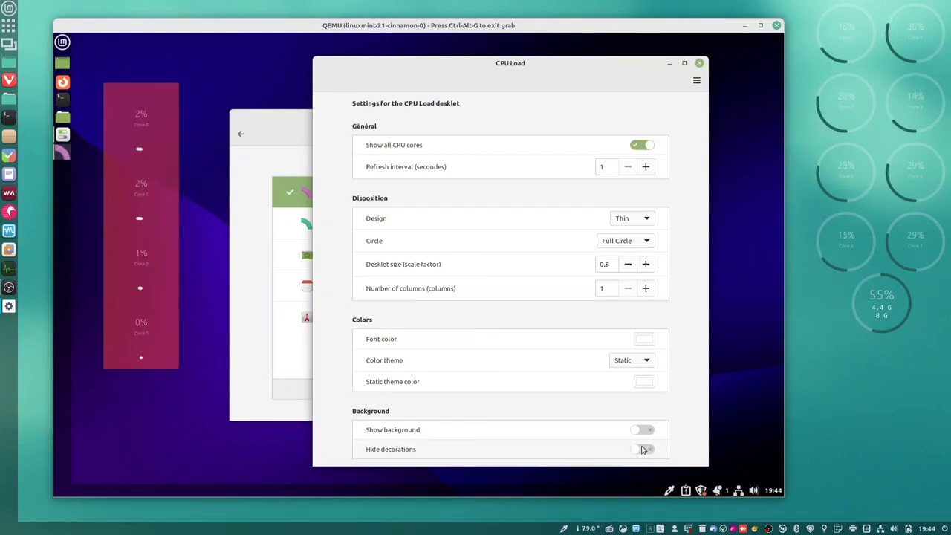
click(699, 63)
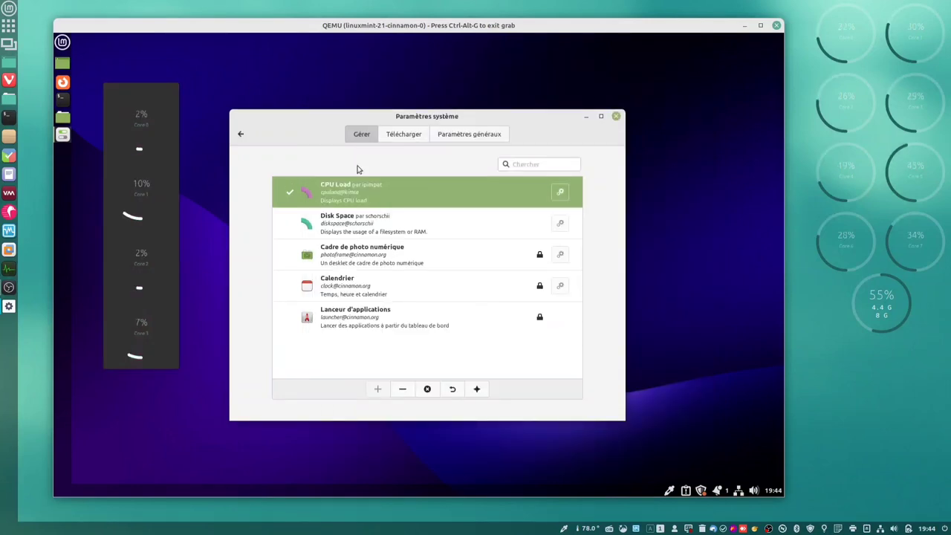
Reopen the CPU Load settings, turn on Show background and Hide decorations, and close the settings
click(560, 191)
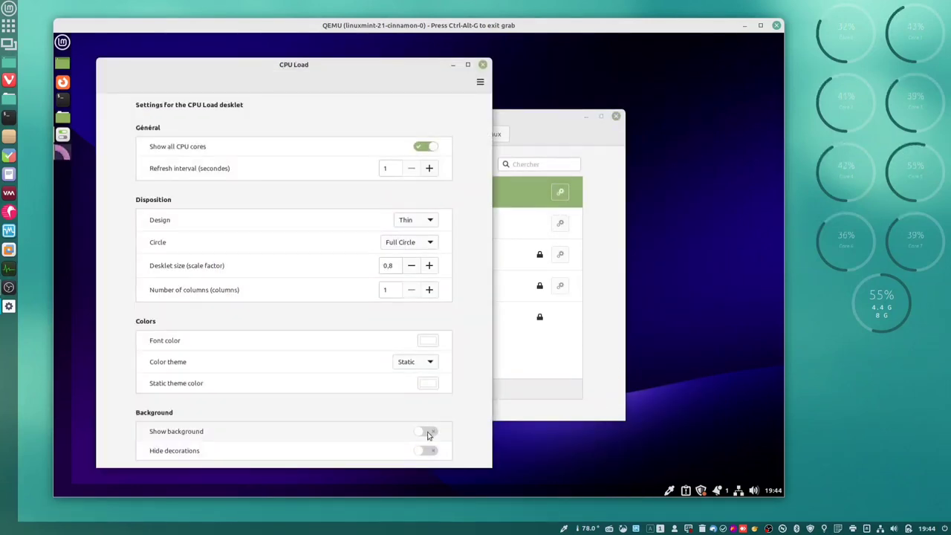
click(426, 432)
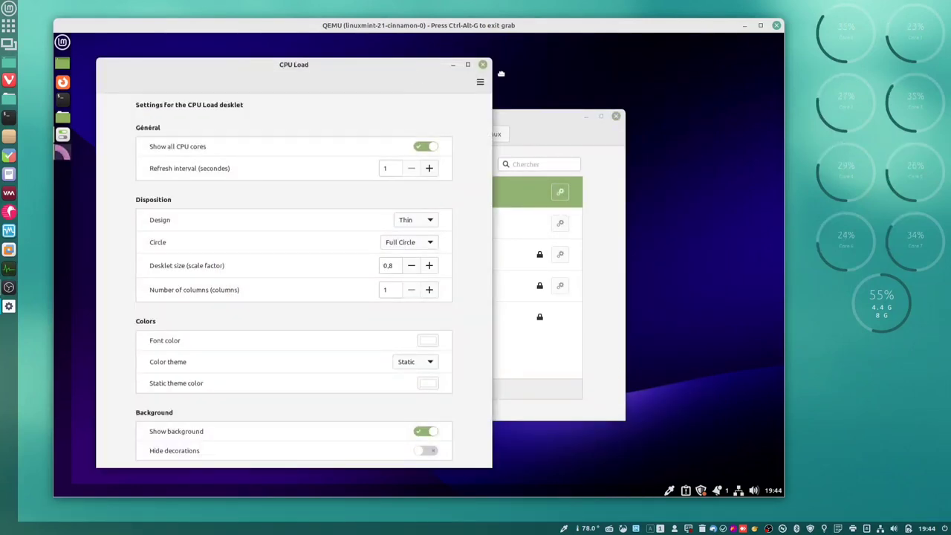
drag(409, 83, 604, 75)
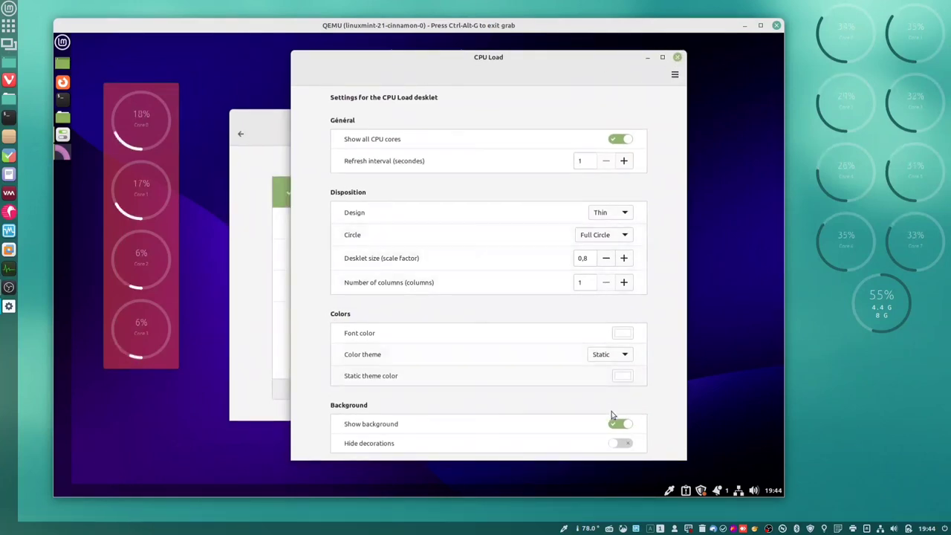
click(620, 443)
click(678, 58)
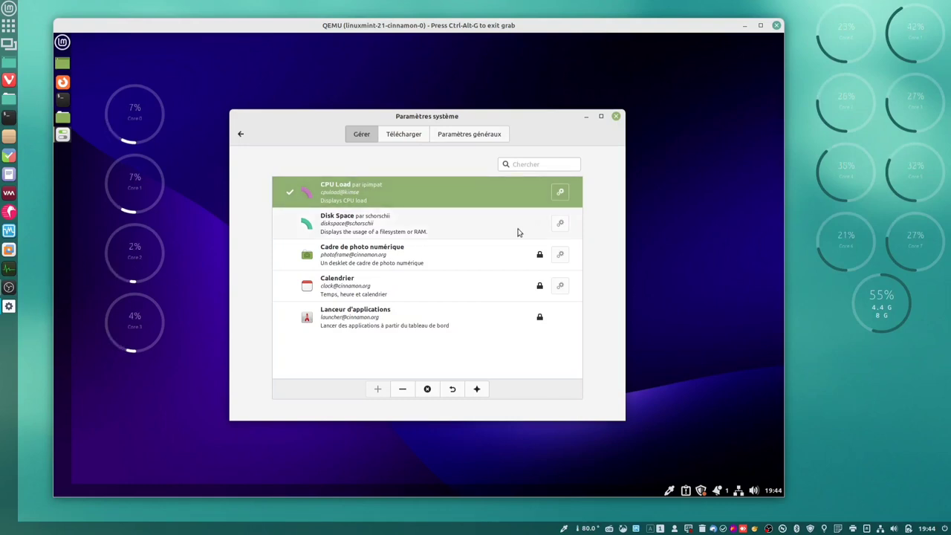
Add the Disk Space desklet to the desktop and open its settings, with the window moved clear of the desklet
click(426, 221)
click(378, 390)
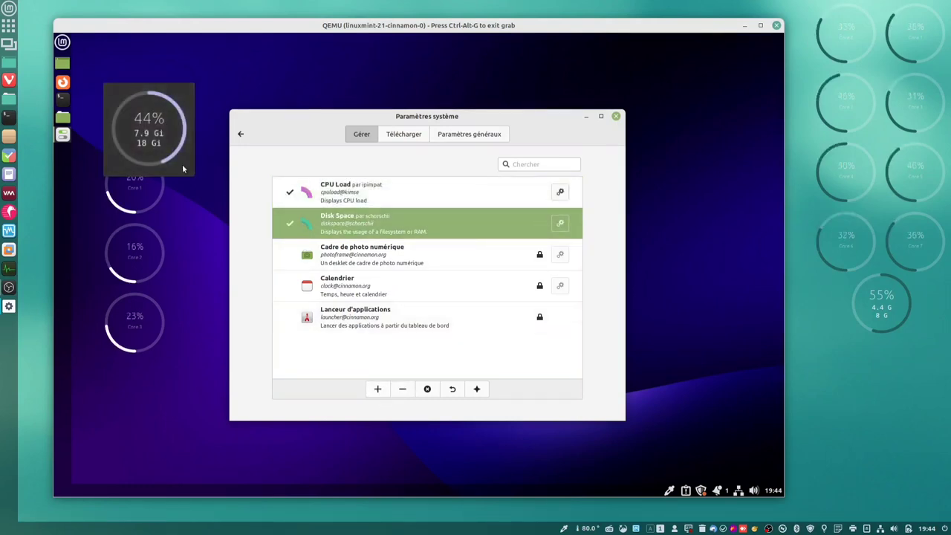
right_click(189, 93)
click(221, 117)
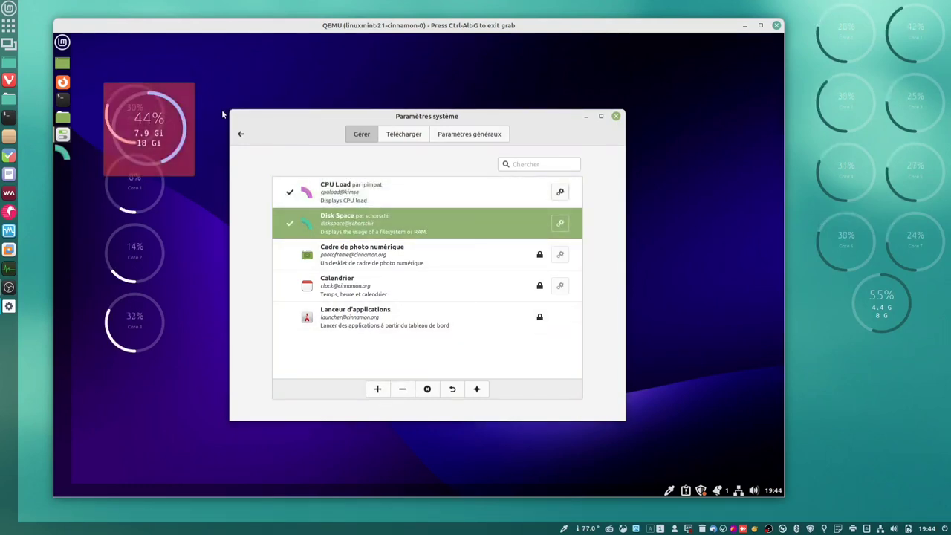
drag(319, 70, 558, 66)
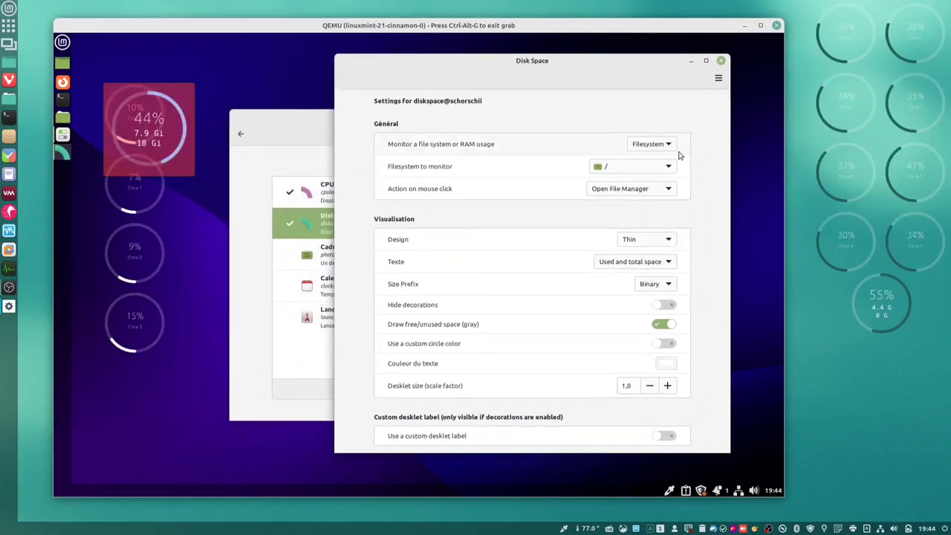
Set the Disk Space desklet to monitor RAM and its mouse click action to Open System Monitor
click(652, 144)
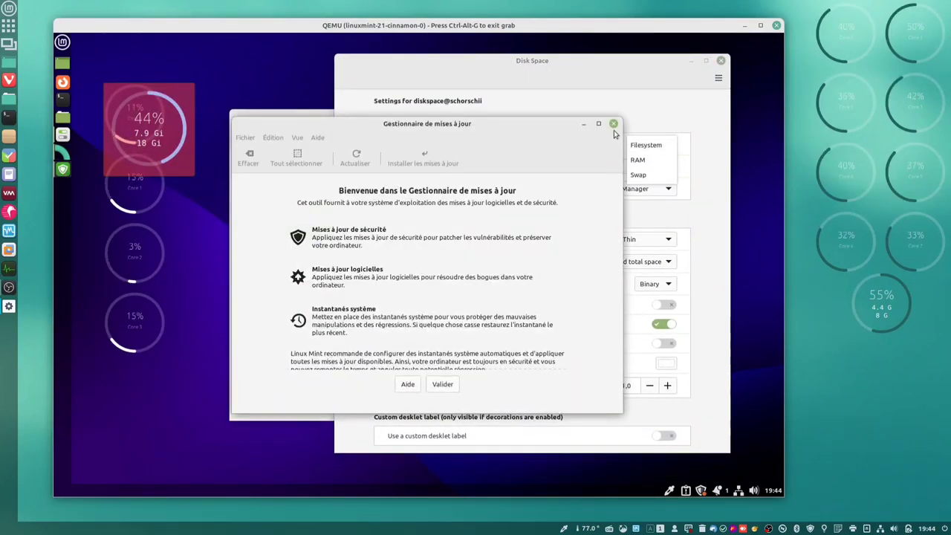
click(654, 145)
click(632, 144)
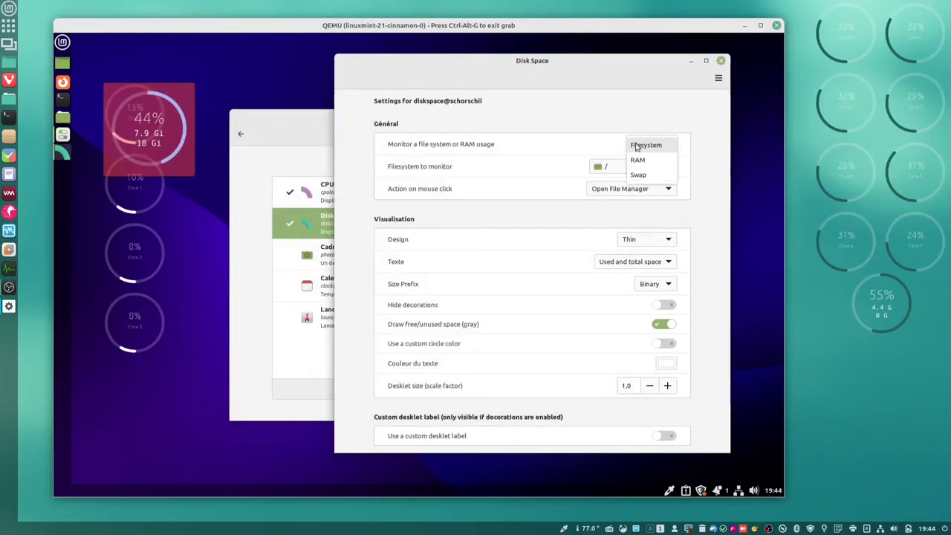
click(638, 160)
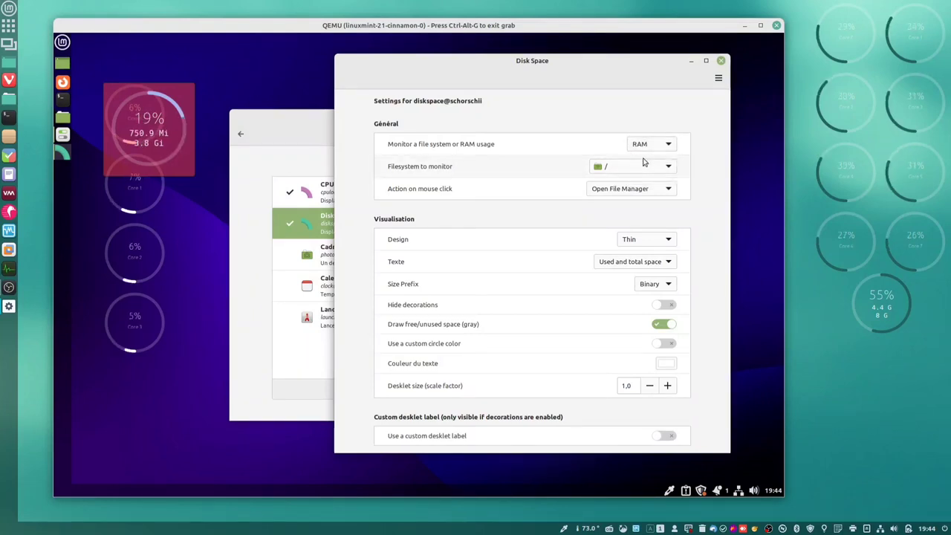
click(611, 191)
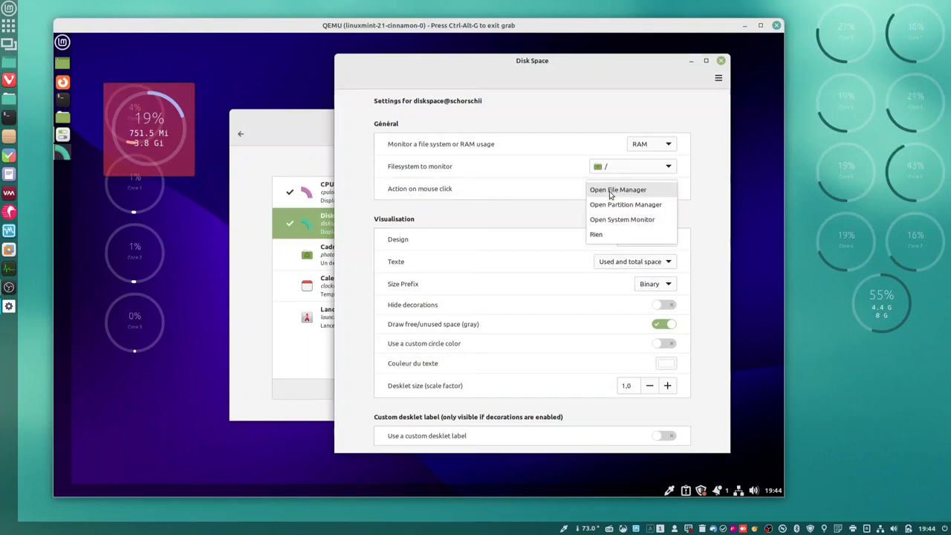
click(617, 217)
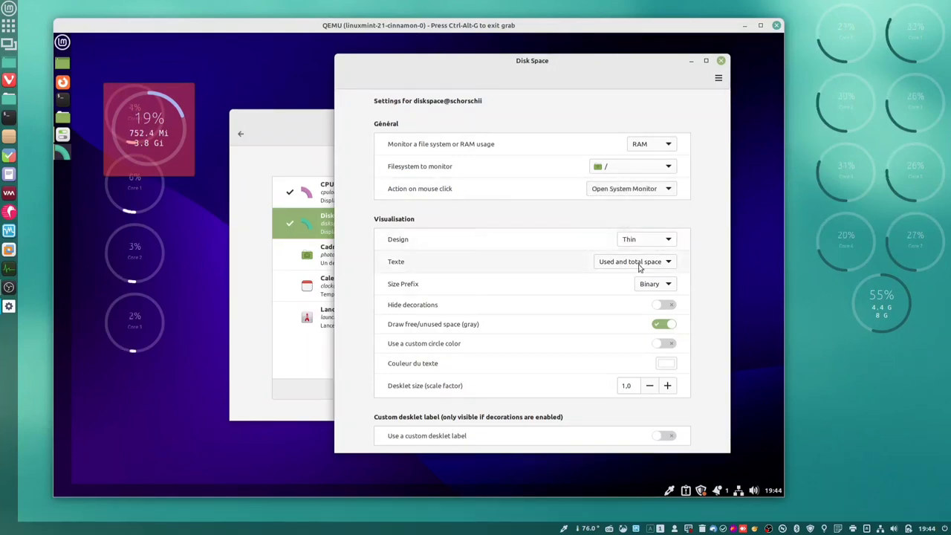
Turn on Hide decorations for the Disk Space desklet and move it below the CPU Load circles
click(662, 305)
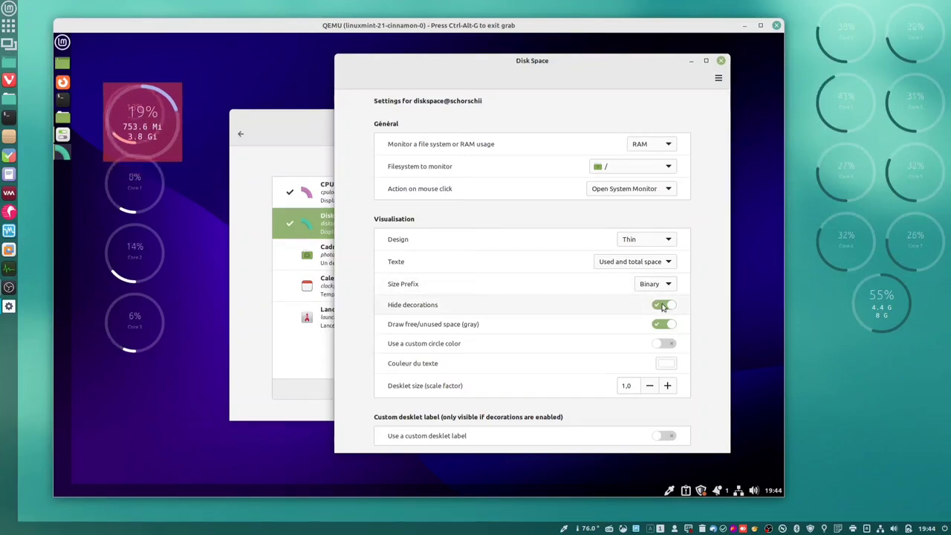
drag(175, 137, 199, 416)
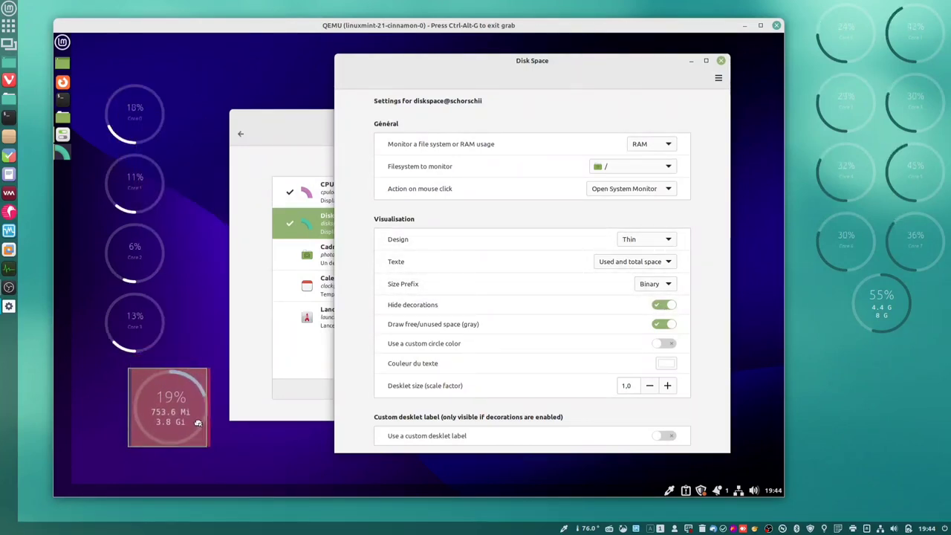
Give the Disk Space desklet a white custom circle color and a 0.8 scale factor, and close its settings
click(669, 325)
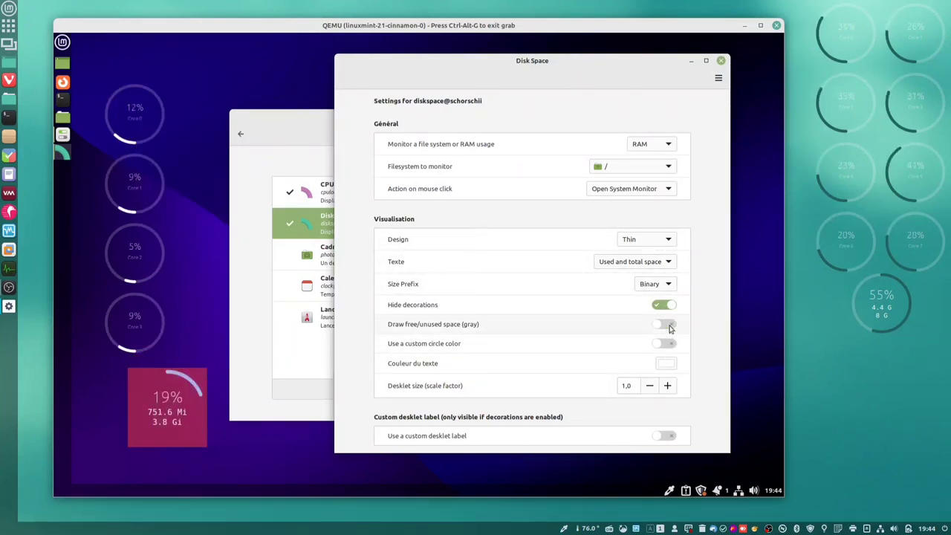
click(669, 325)
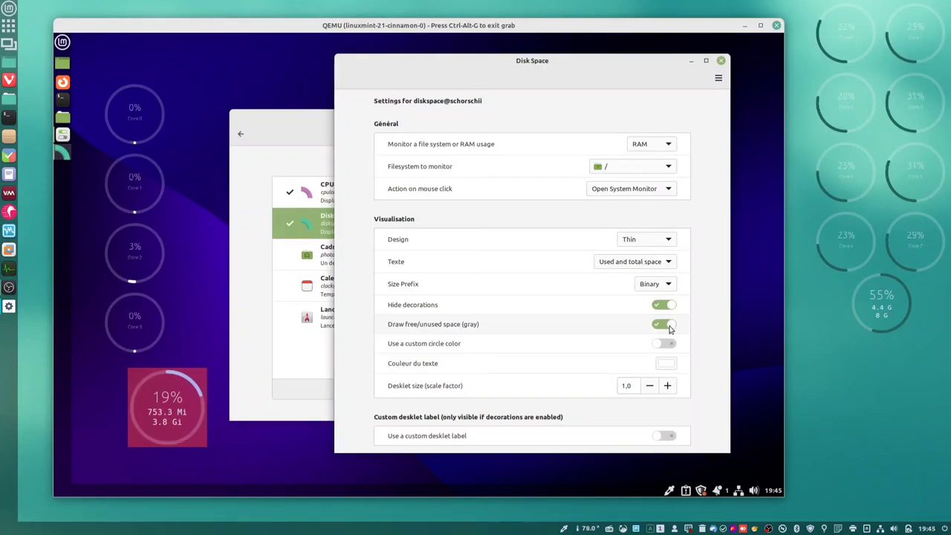
click(666, 343)
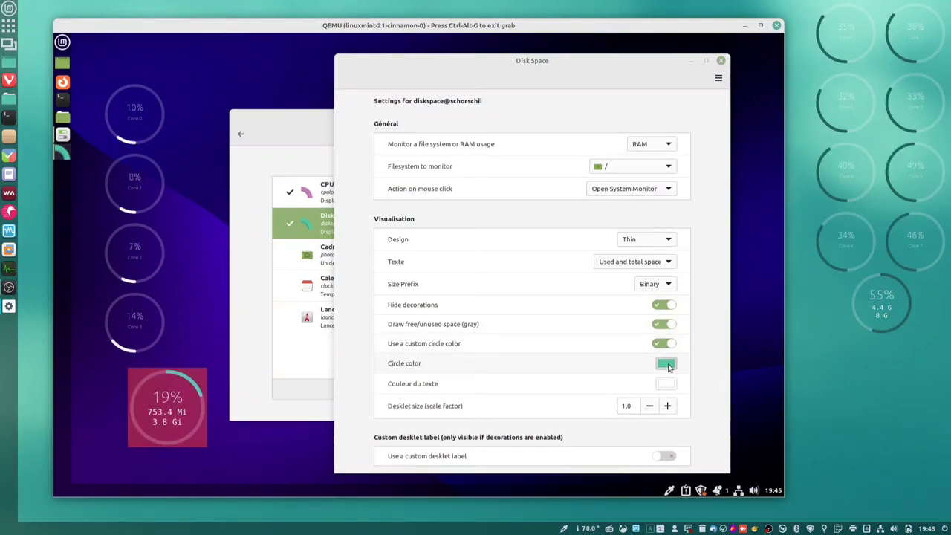
click(667, 364)
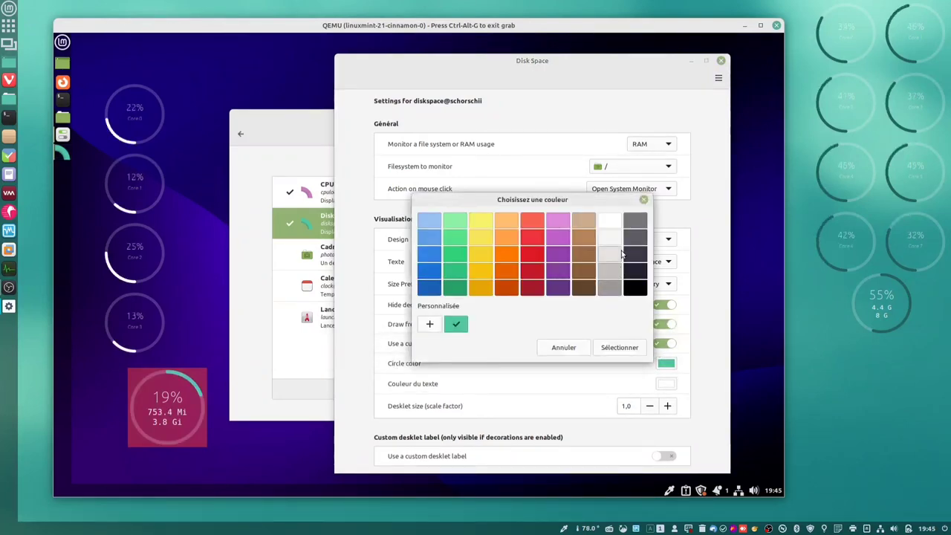
click(618, 347)
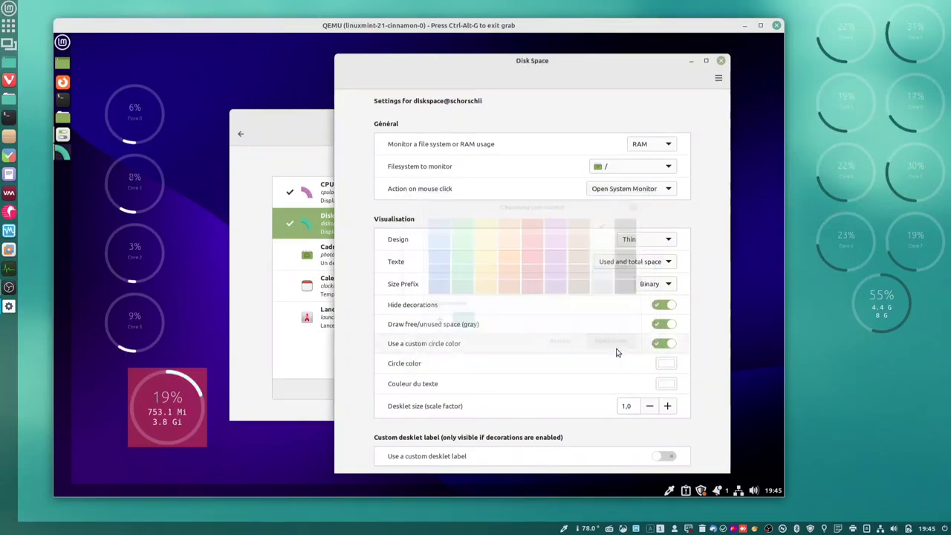
click(649, 405)
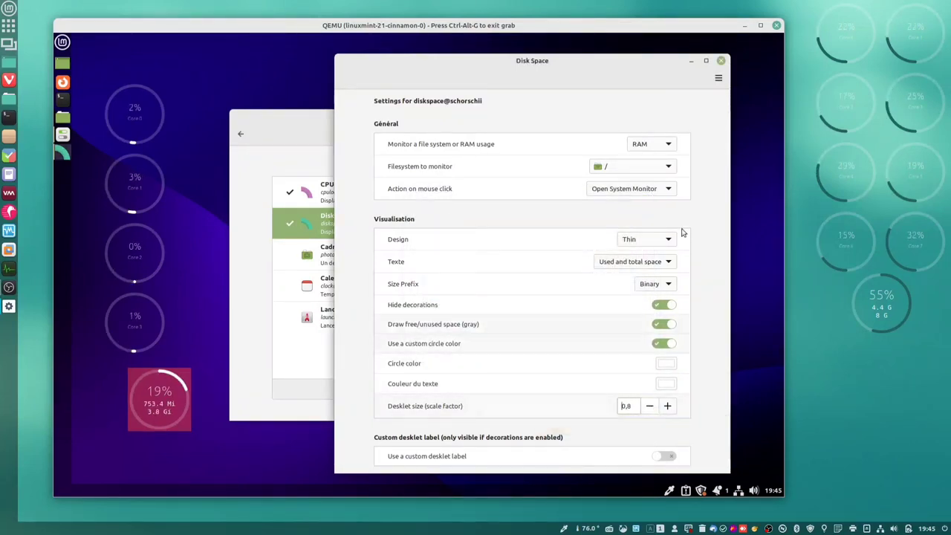
click(719, 63)
Move the CPU Load circles to the opposite side of the desktop, near the upper right corner
drag(140, 115, 726, 98)
right_click(726, 97)
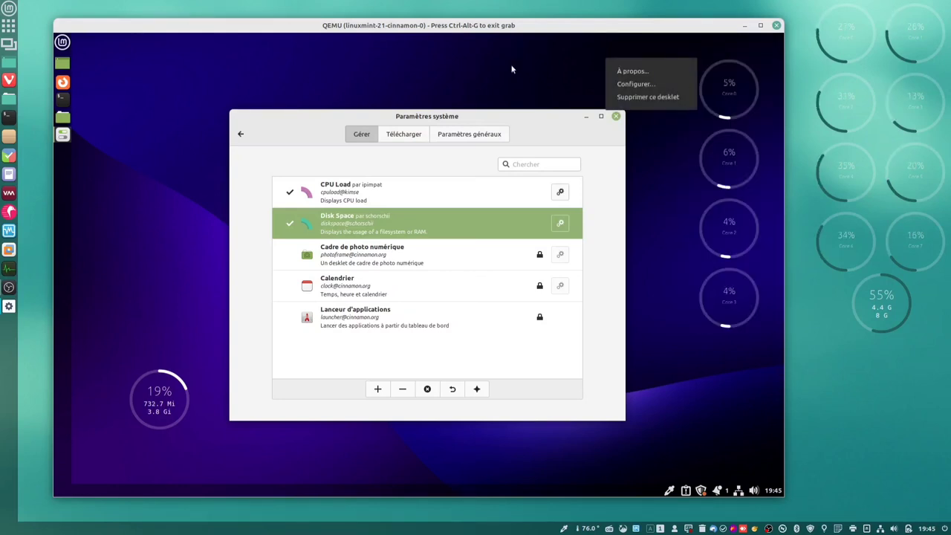
click(511, 69)
Set the desklet snap grid width to 4 in the general desklet settings and close that window
click(62, 43)
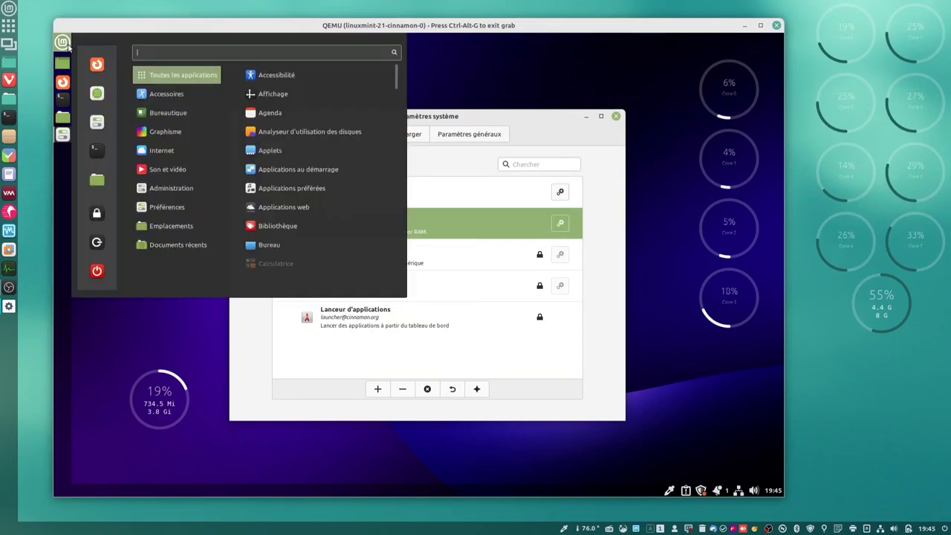
click(93, 129)
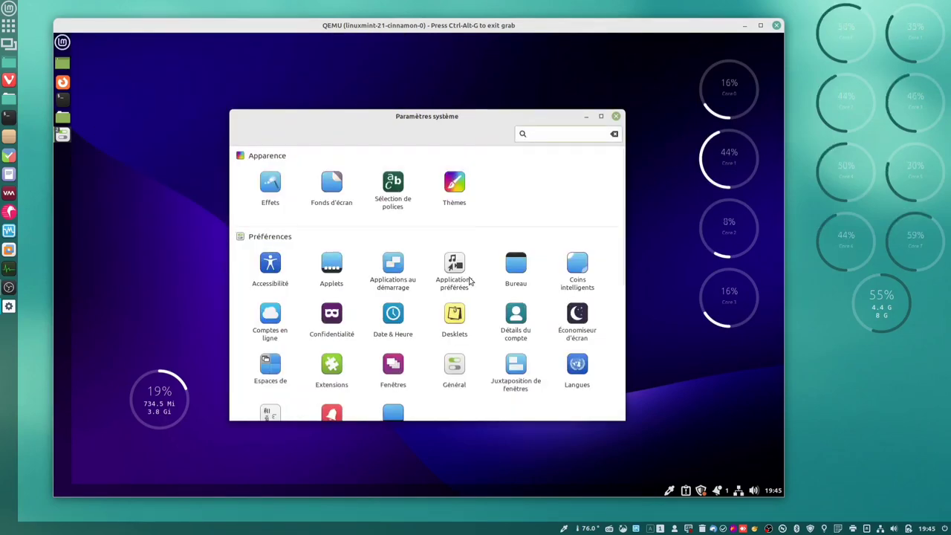
click(454, 318)
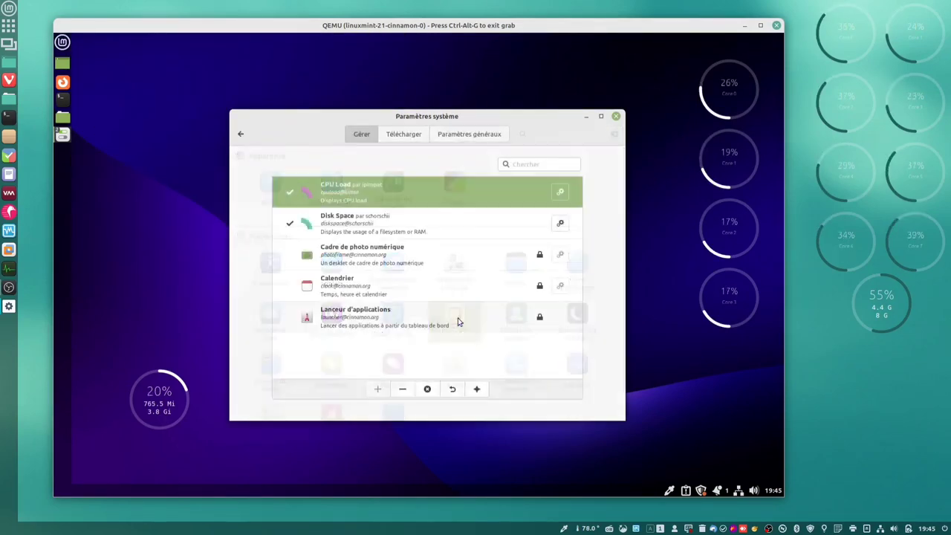
click(445, 136)
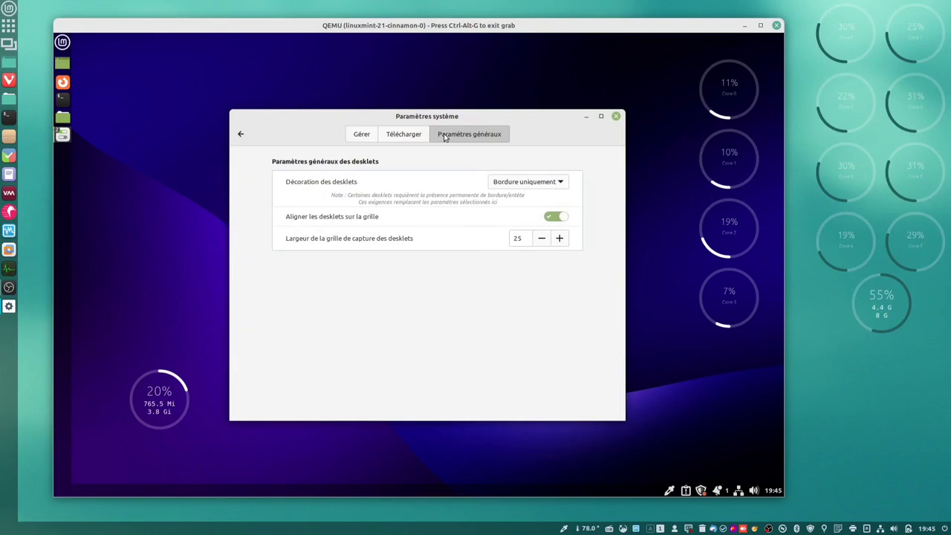
click(540, 241)
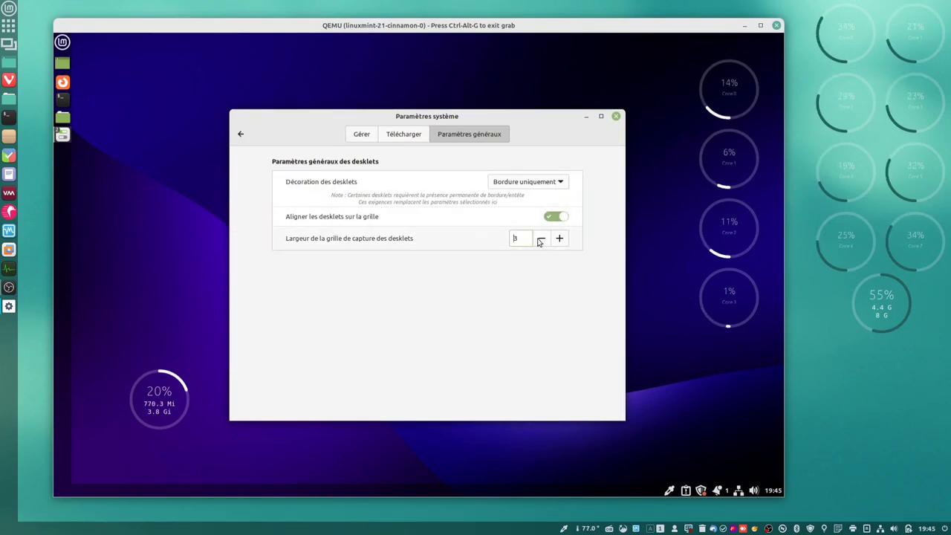
click(559, 238)
click(615, 117)
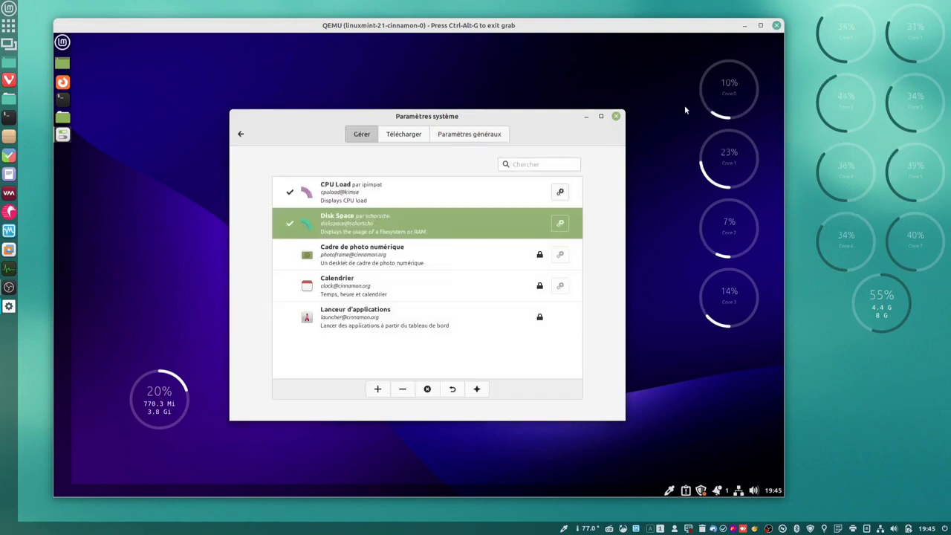
Align the CPU Load circles with the desktop's right edge and place the Disk Space desklet directly below them
drag(709, 101, 733, 78)
drag(173, 393, 769, 339)
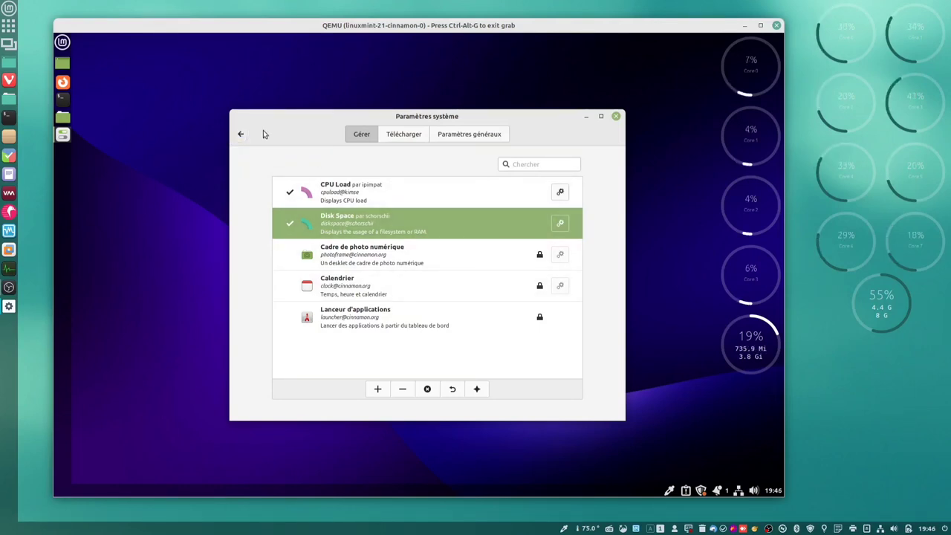
Search the downloadable desklets for "water" and clear the search
click(240, 135)
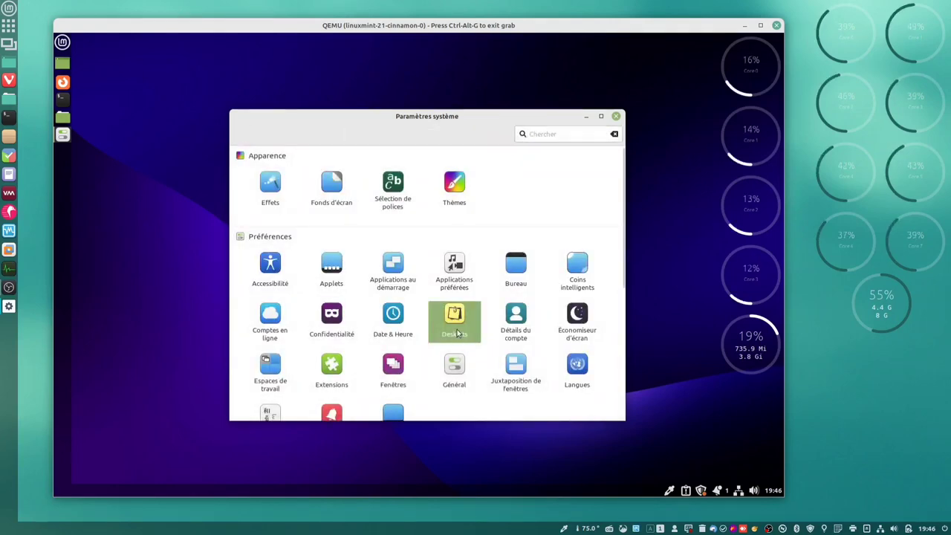
click(454, 320)
click(486, 136)
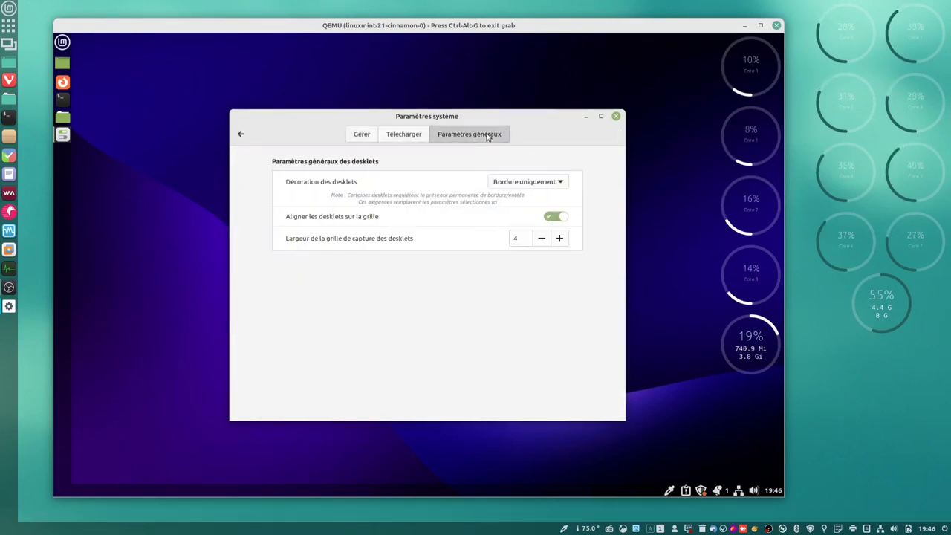
click(395, 134)
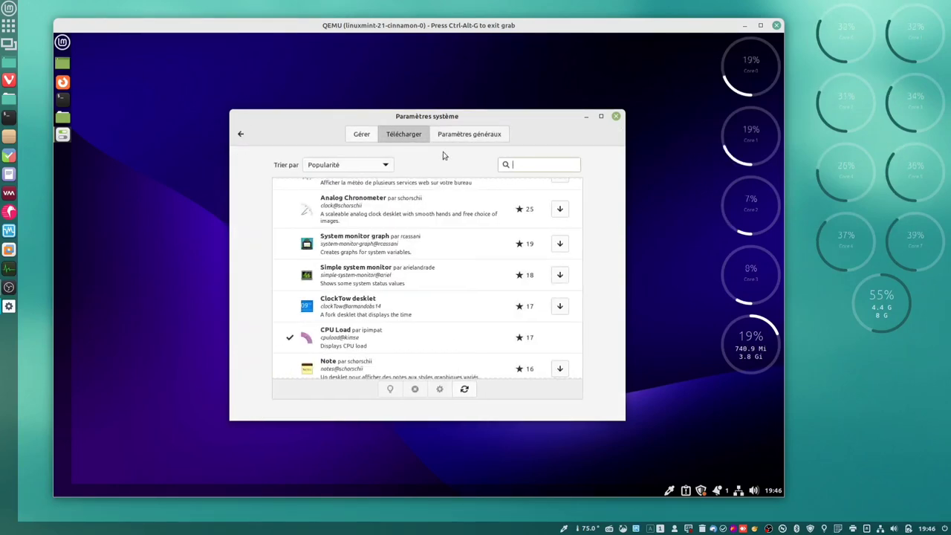
click(522, 166)
text(wat)
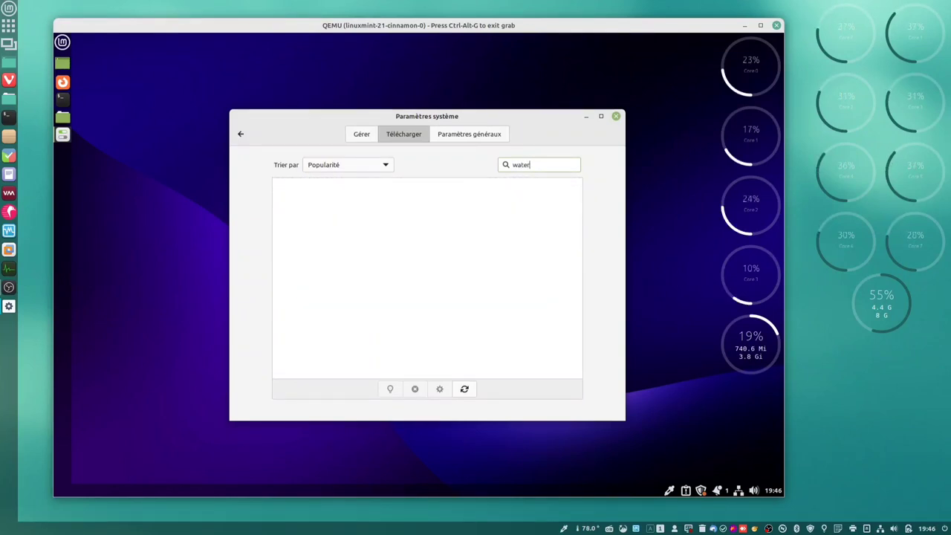
key(BackSpace)
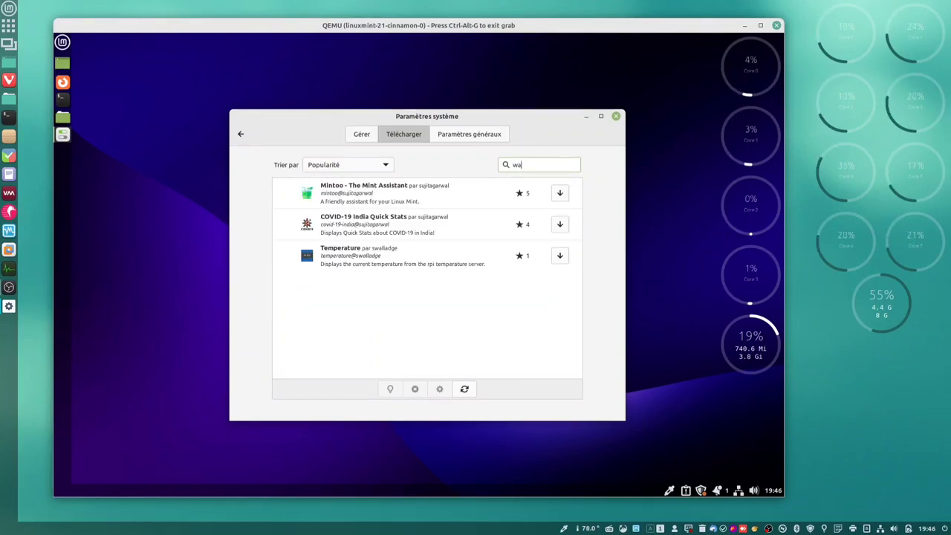
key(BackSpace)
key(BackSpace)
Search the downloadable desklets for "mod" and "fil", and look through the unfiltered list for a watermark desklet
text(m)
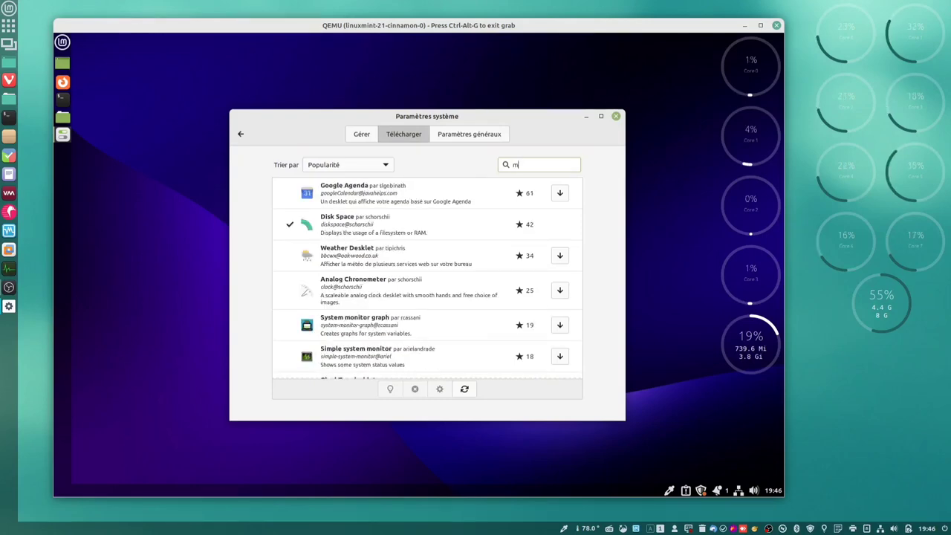
text(od)
key(BackSpace)
key(BackSpace)
text(fil)
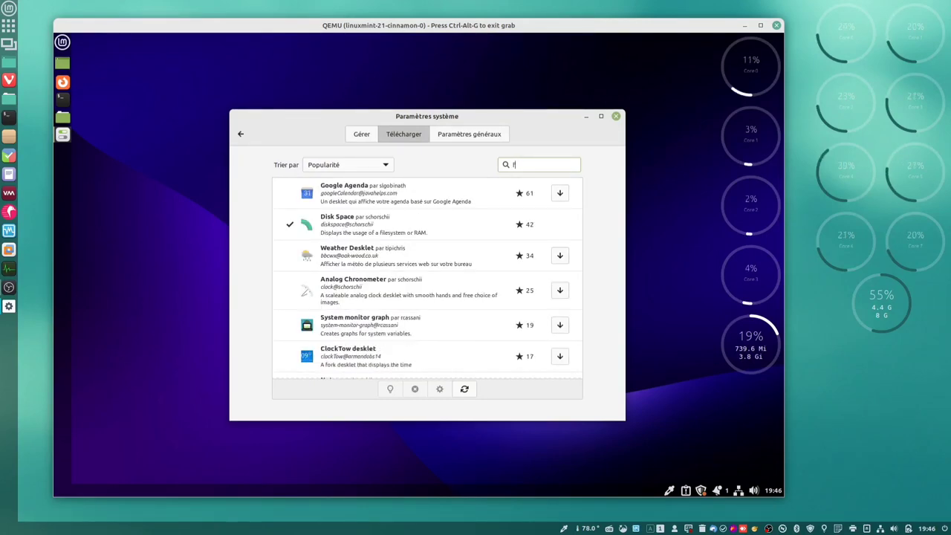
key(BackSpace)
key(BackSpace)
key(BackSpace)
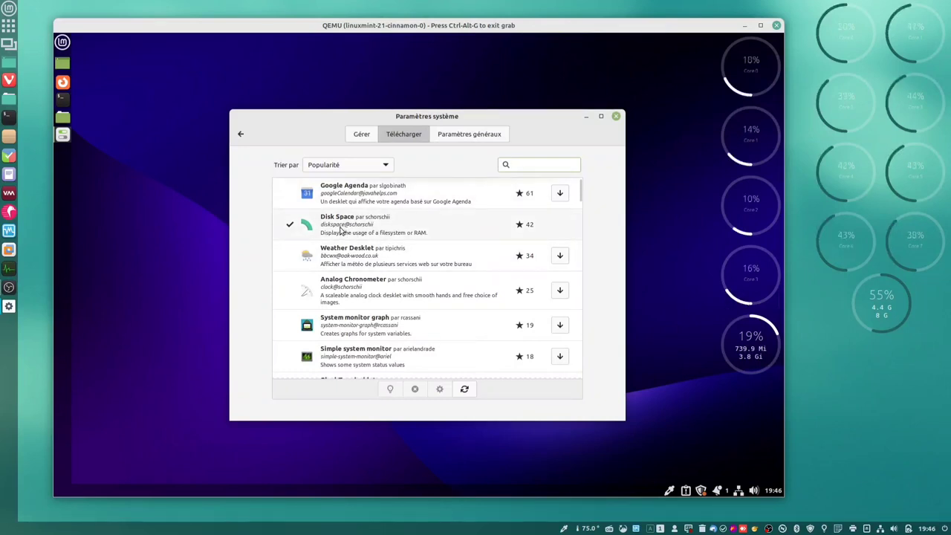
scroll(340, 230, down, 5)
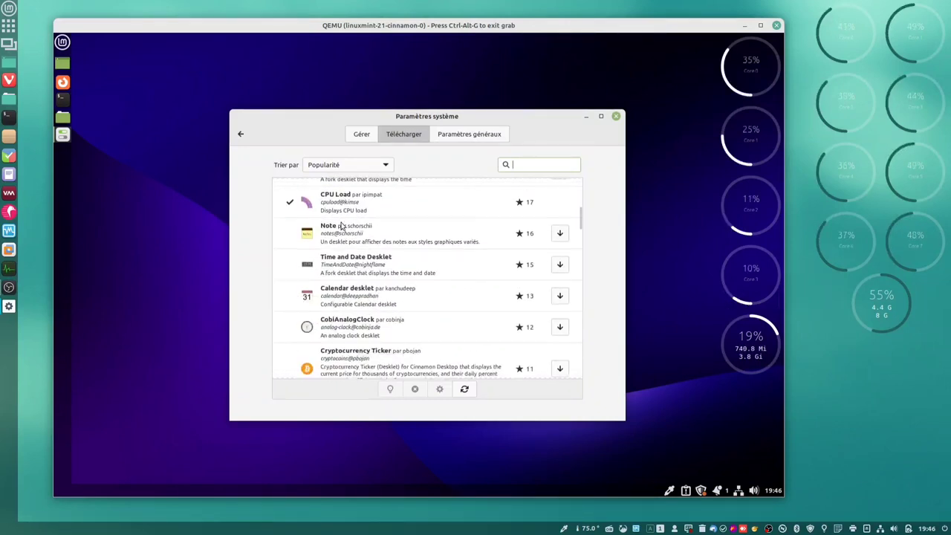
scroll(340, 226, down, 1)
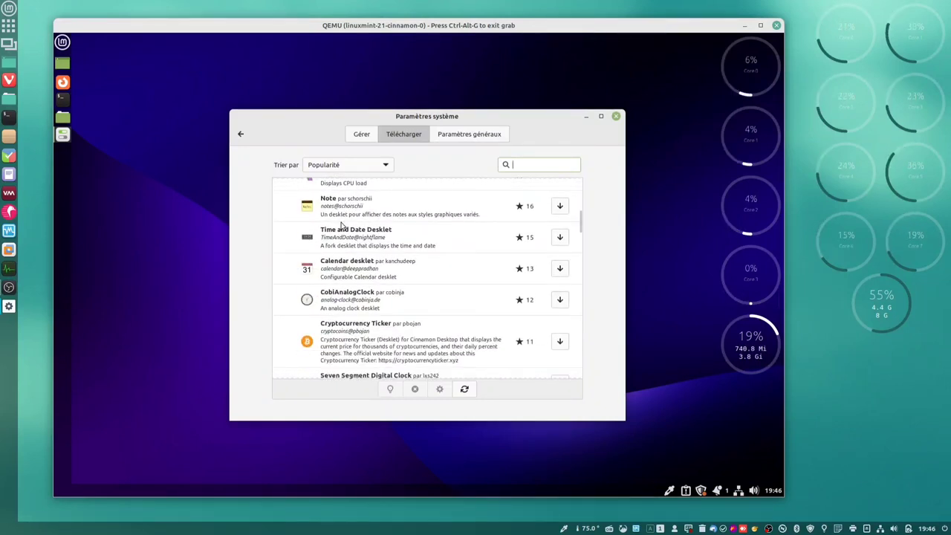
Download the Filigrane (Watermark) extension from the downloadable Cinnamon extensions
click(240, 134)
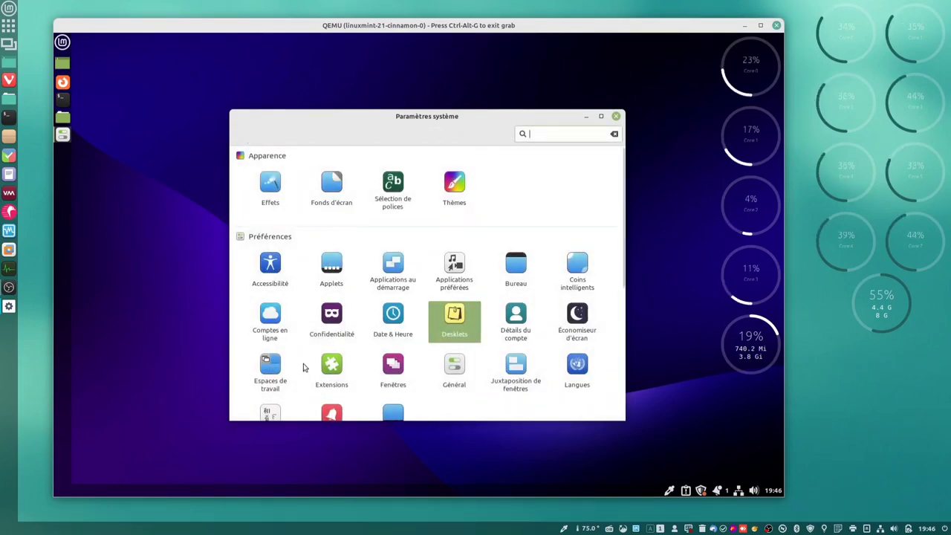
click(325, 365)
click(428, 134)
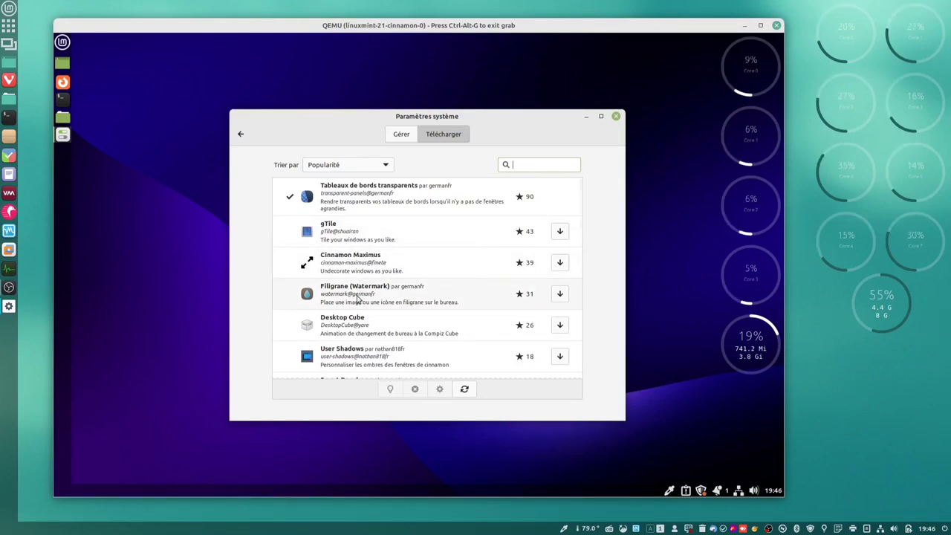
click(559, 293)
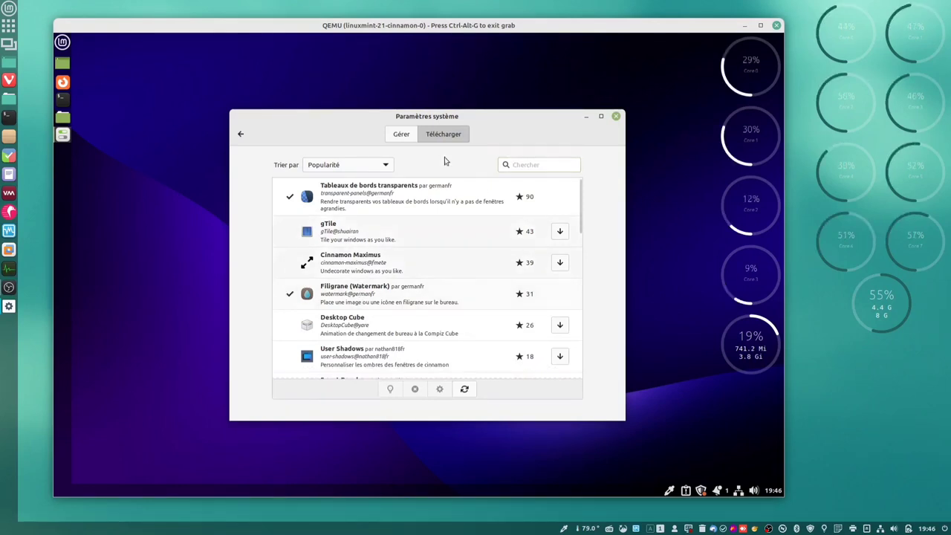
Enable the Filigrane (Watermark) extension and move the System Settings window away from the desktop centre
click(402, 134)
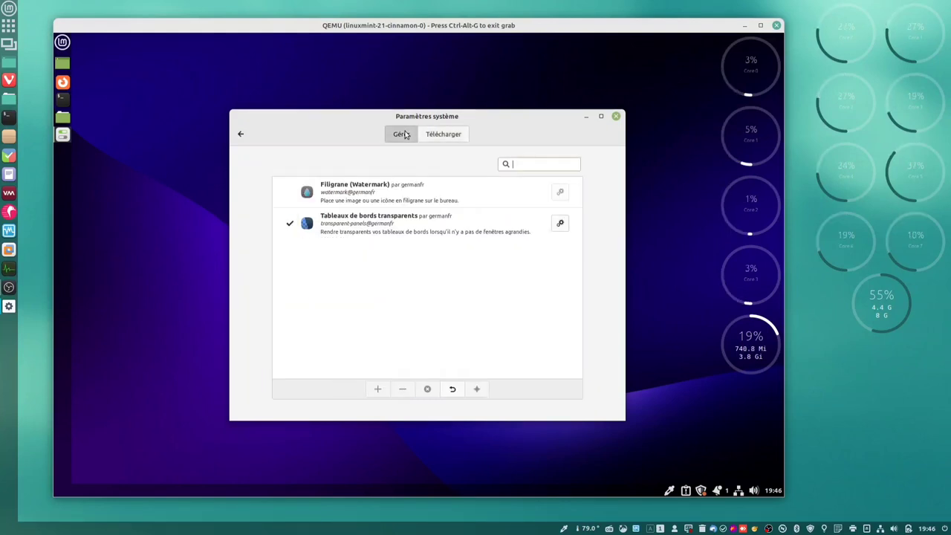
click(396, 191)
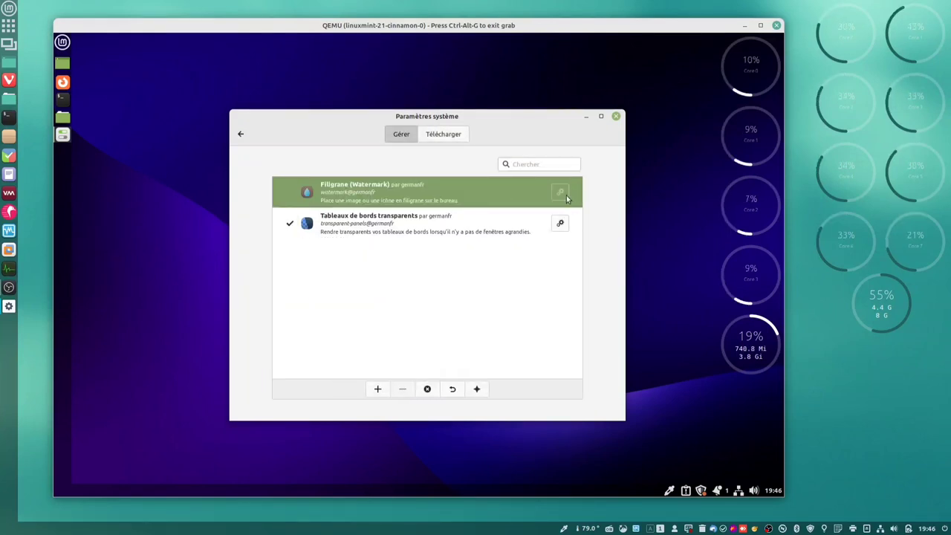
click(377, 389)
drag(512, 116, 353, 107)
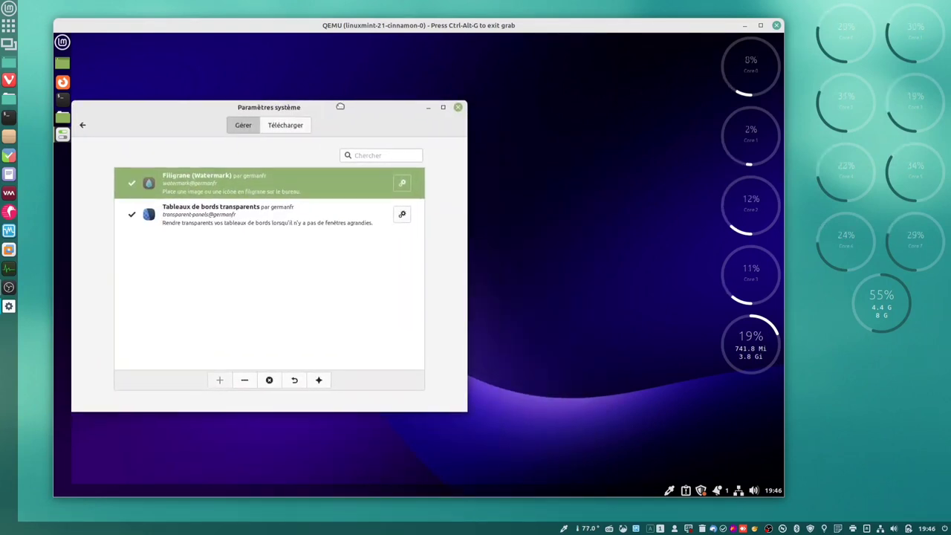
Set the Filigrane (Watermark) logo to Cinnamon and clear the windows away from the desktop centre
click(402, 184)
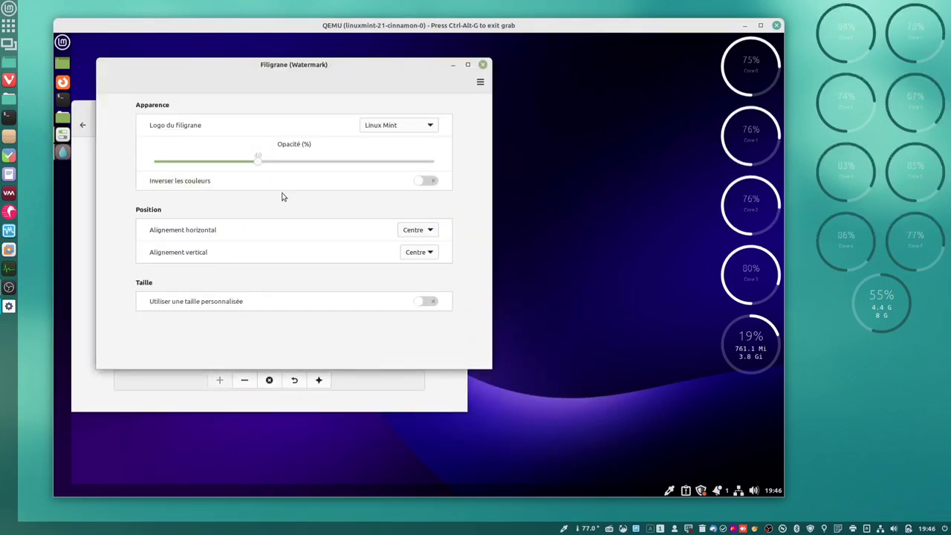
click(379, 125)
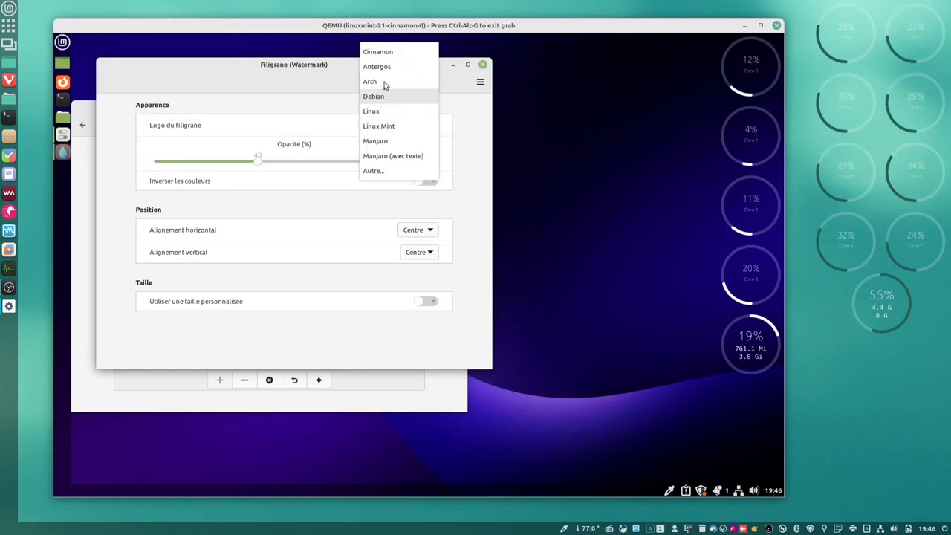
click(381, 51)
drag(349, 72, 237, 203)
click(427, 108)
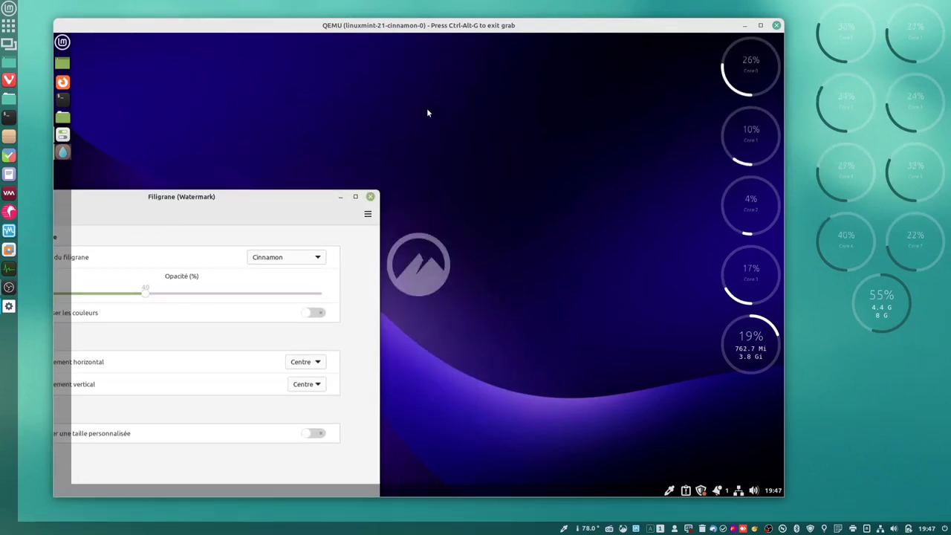
Set the watermark logo to Antergos and reopen the list of logo choices
click(304, 254)
click(302, 272)
click(303, 262)
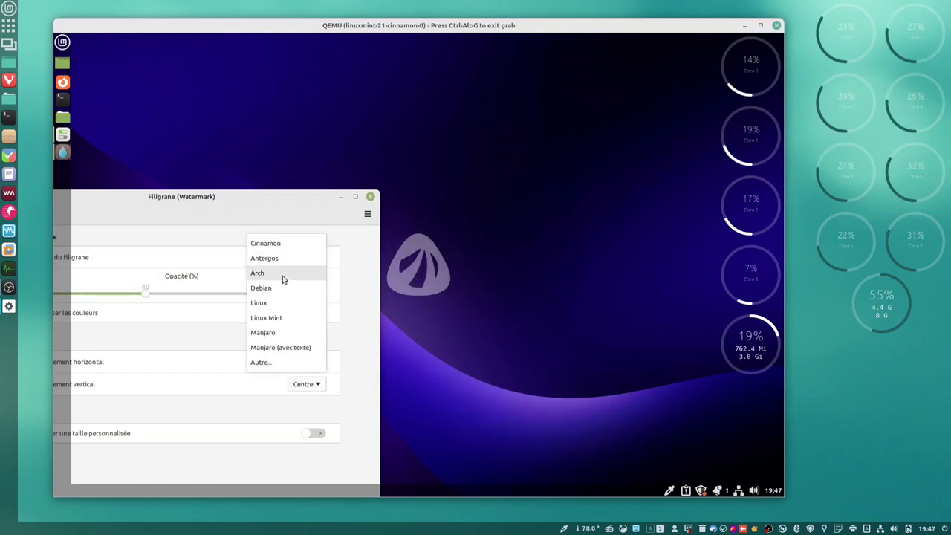
Try the watermark logos from Arch through Debian, Linux, Linux Mint, Manjaro and Manjaro (avec texte), finishing with Autre...
click(283, 278)
click(287, 260)
click(277, 273)
click(287, 256)
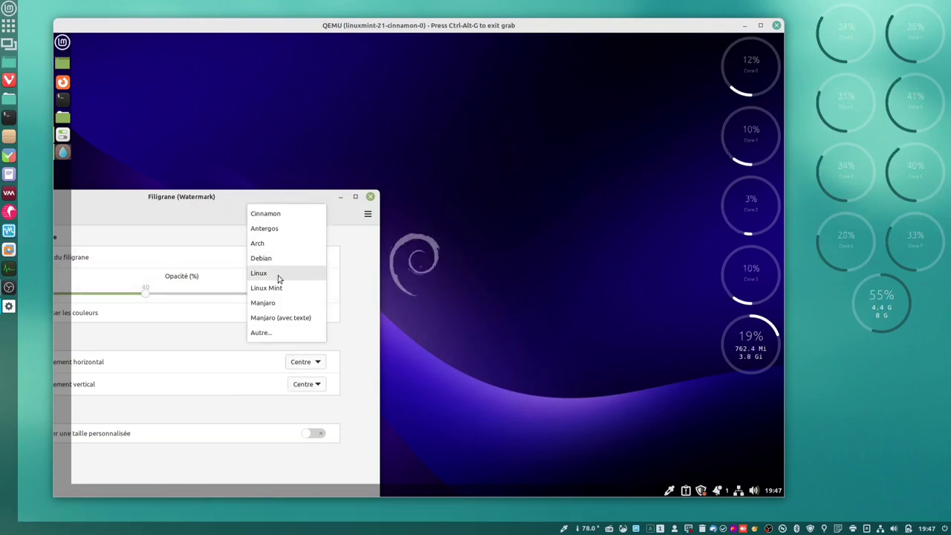
click(279, 274)
click(277, 260)
click(276, 273)
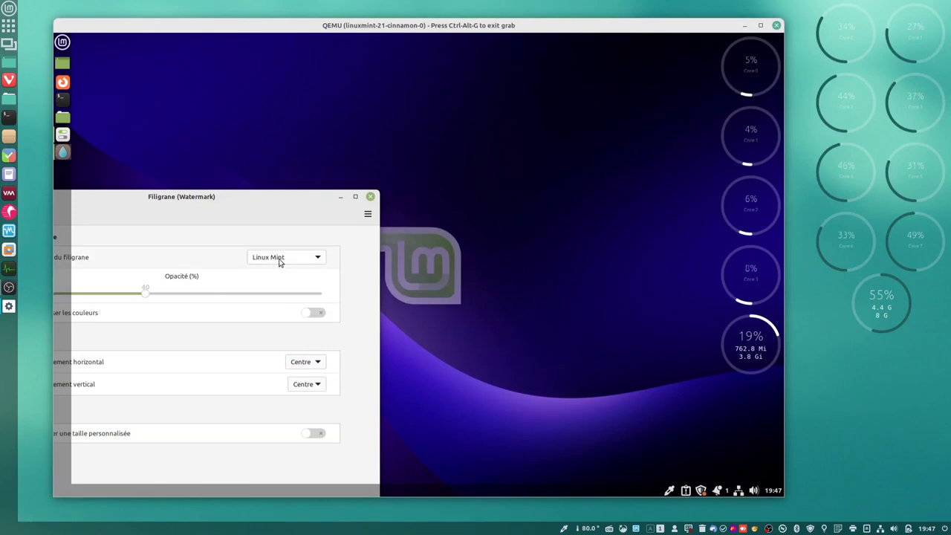
click(280, 262)
click(276, 273)
click(284, 260)
click(280, 278)
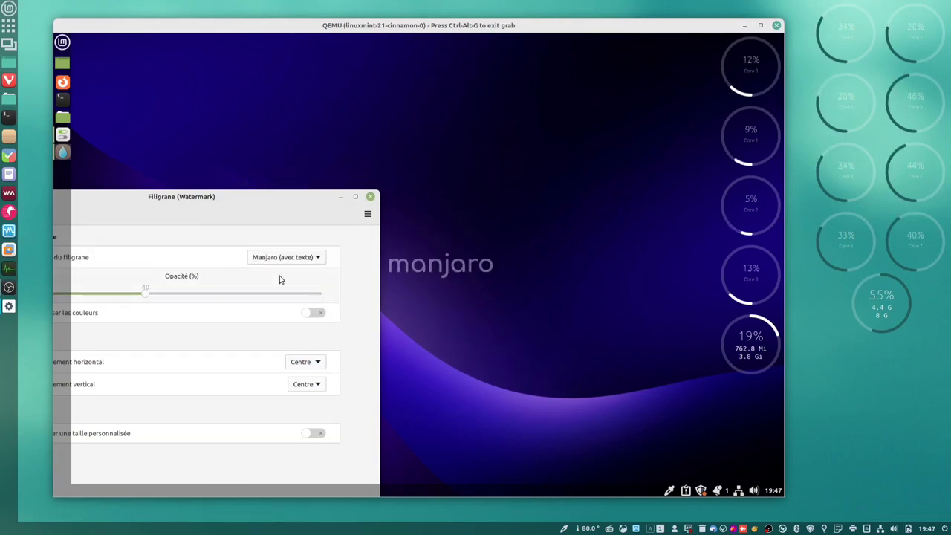
click(285, 259)
click(283, 278)
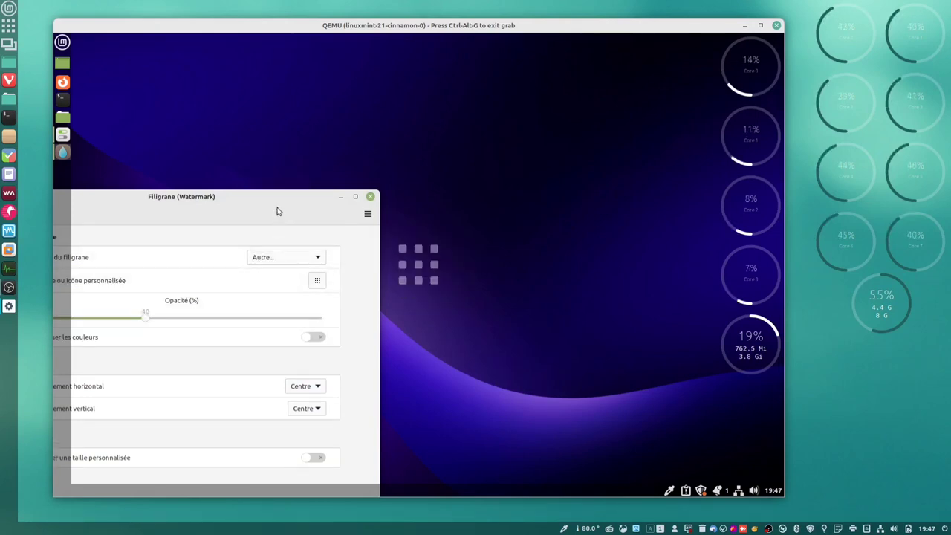
Search the custom watermark icon chooser for mint and browse the matching icons
drag(276, 211, 395, 115)
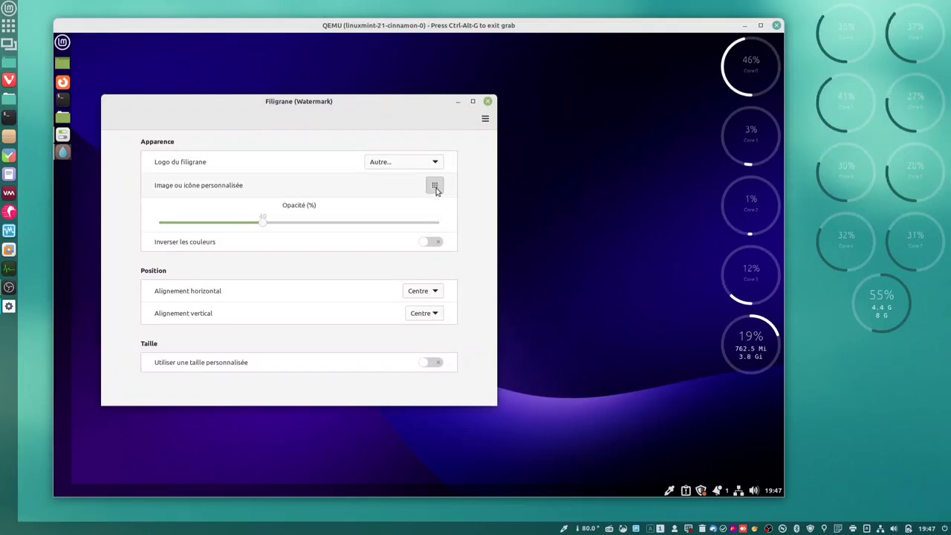
click(435, 186)
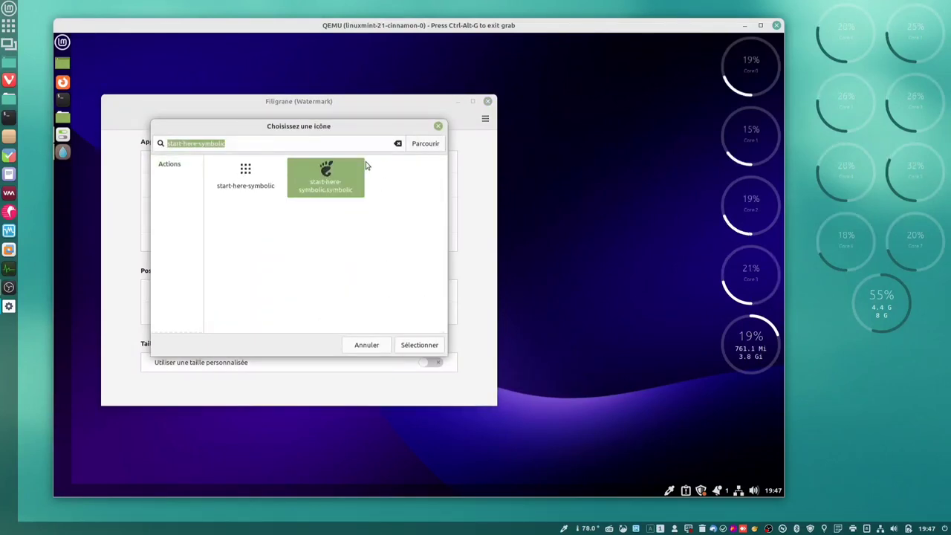
text(mint)
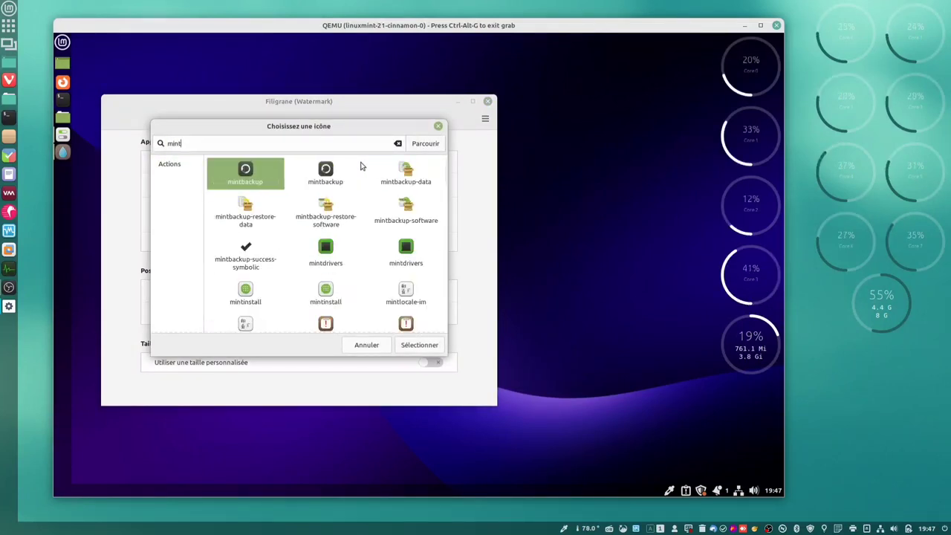
scroll(331, 248, down, 2)
scroll(330, 249, down, 5)
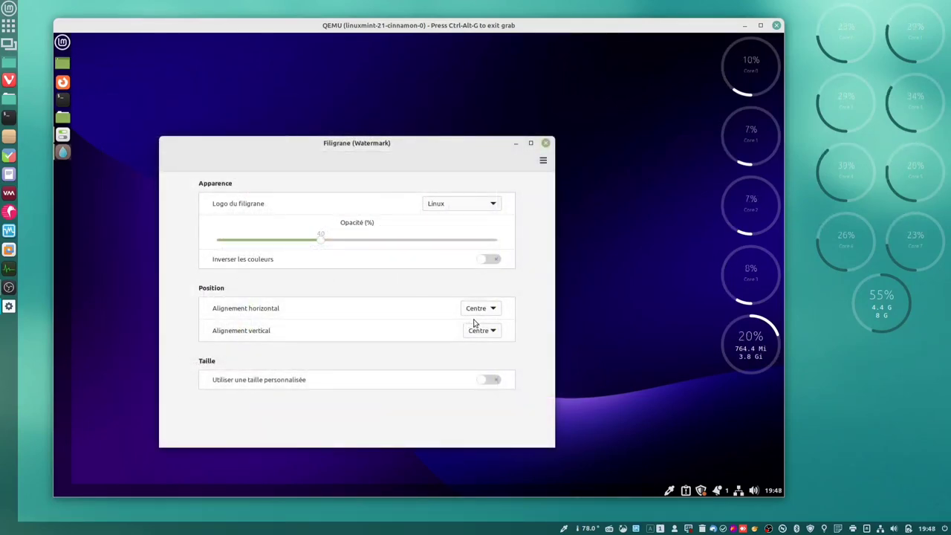
Enable a custom watermark size, set it to 256 pixels and close the watermark settings
click(488, 380)
drag(460, 402, 446, 398)
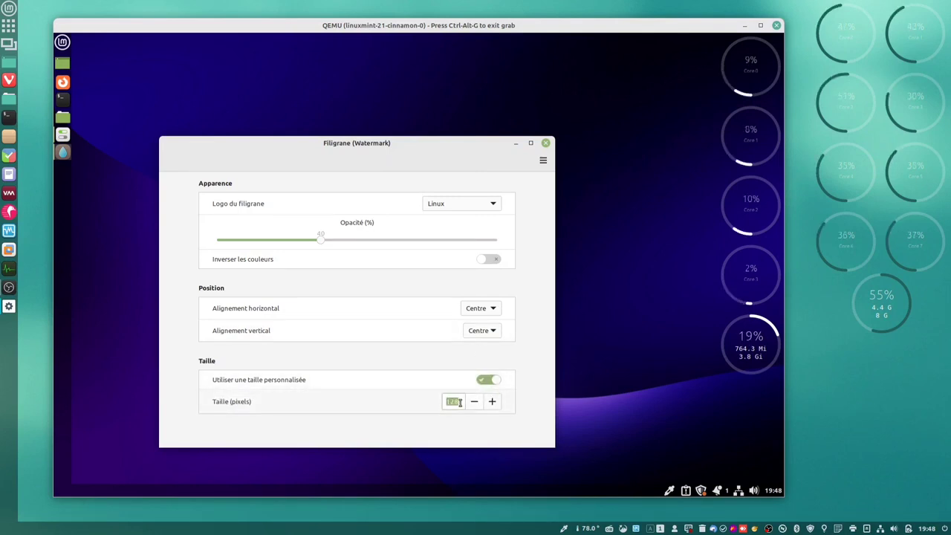
text(256)
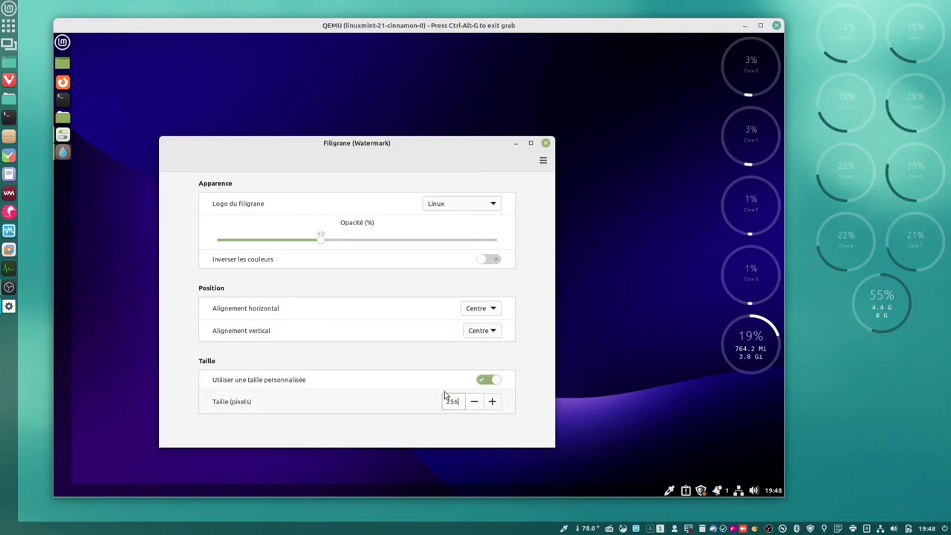
click(545, 142)
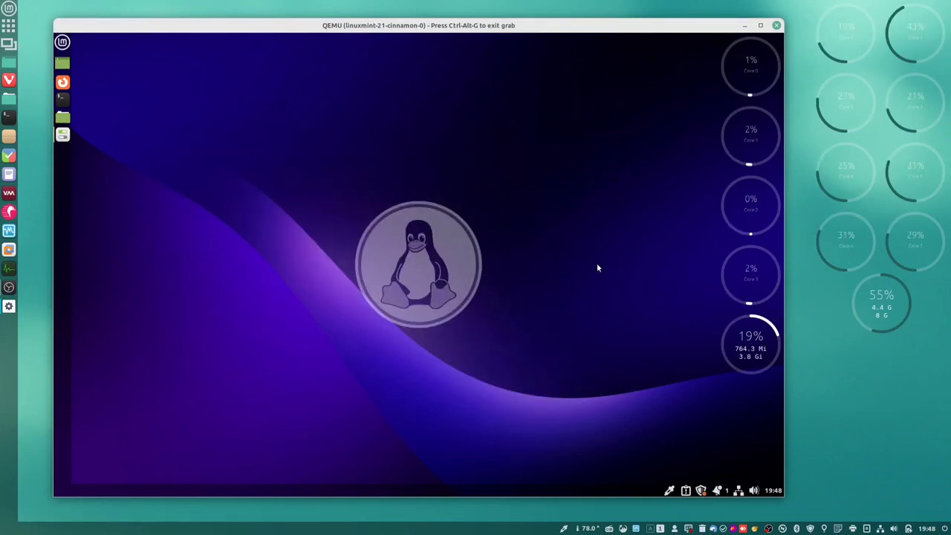
Reopen the Filigrane (Watermark) extension's configuration from the system's extension settings
right_click(392, 249)
key(Escape)
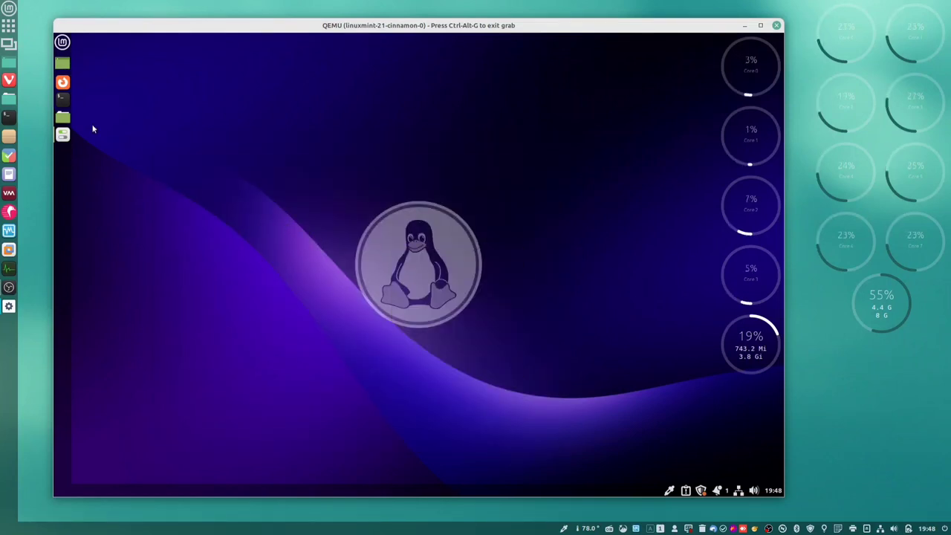
click(62, 42)
click(95, 119)
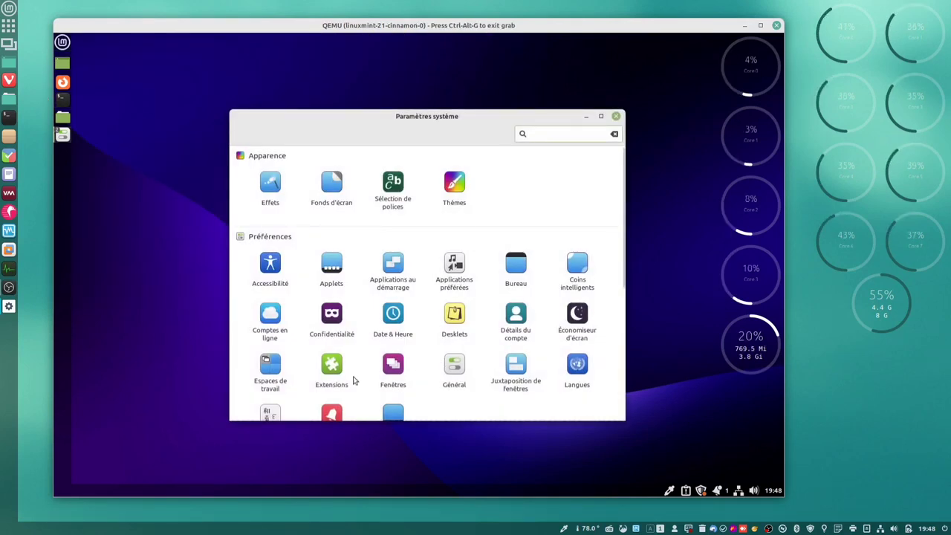
click(331, 365)
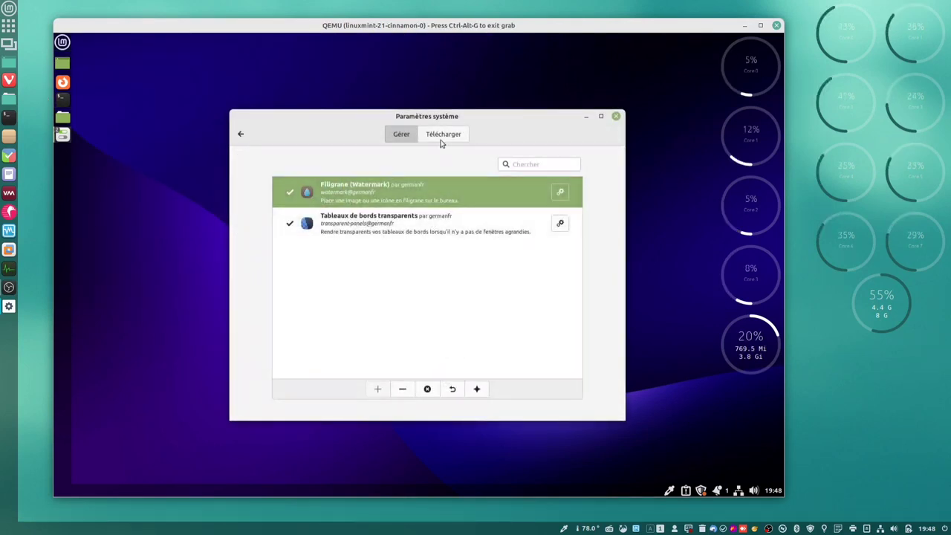
click(555, 196)
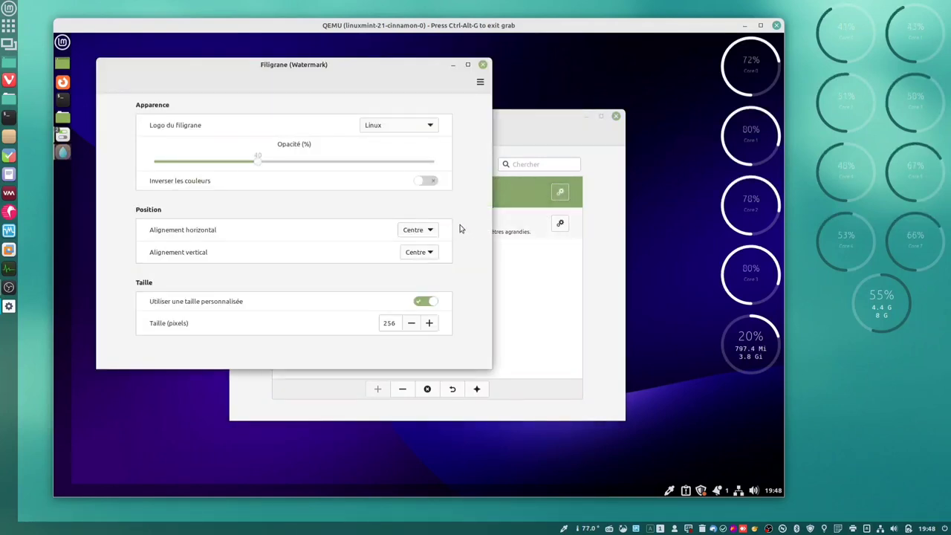
Try inverting the watermark's colours, turn the inversion back off and close the watermark settings
click(583, 117)
drag(401, 72, 273, 125)
click(298, 236)
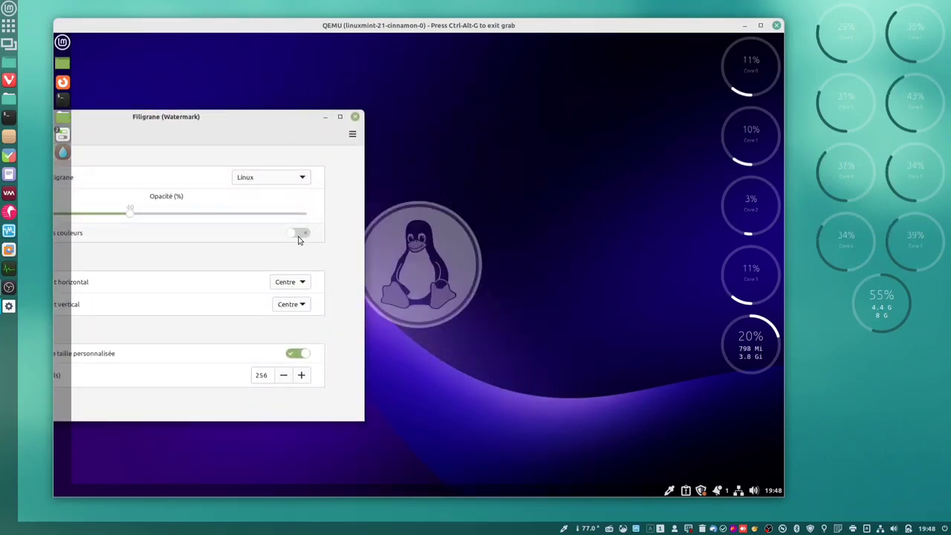
click(299, 237)
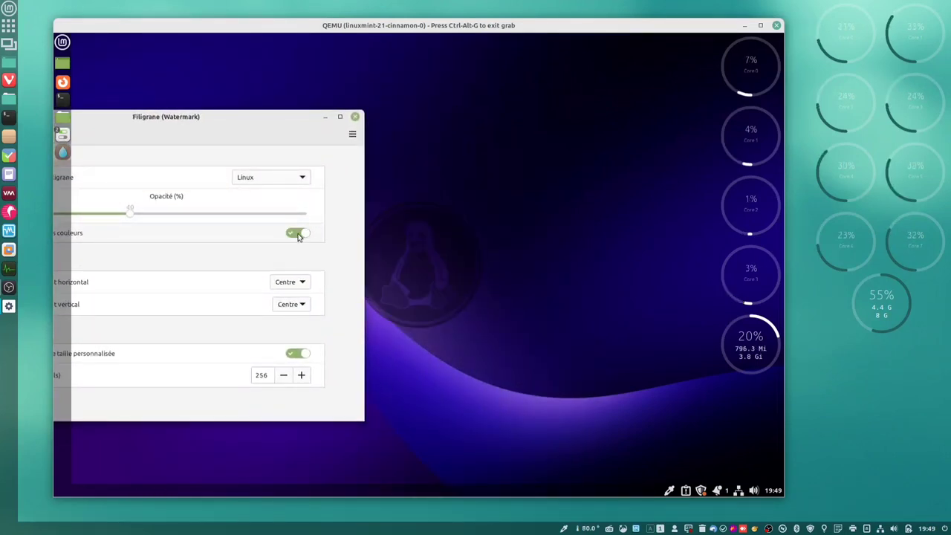
click(299, 236)
key(alt+F4)
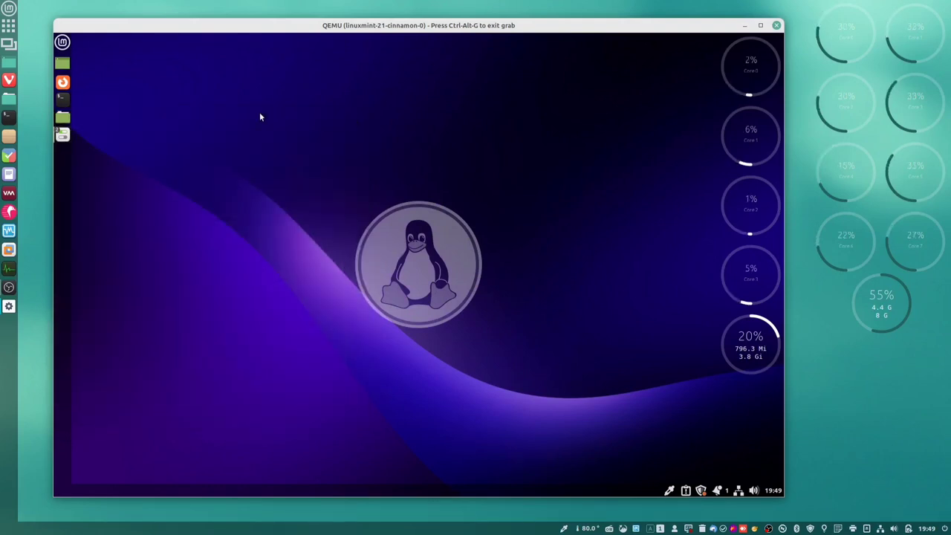
Bring back the minimized system settings window and close it
click(62, 138)
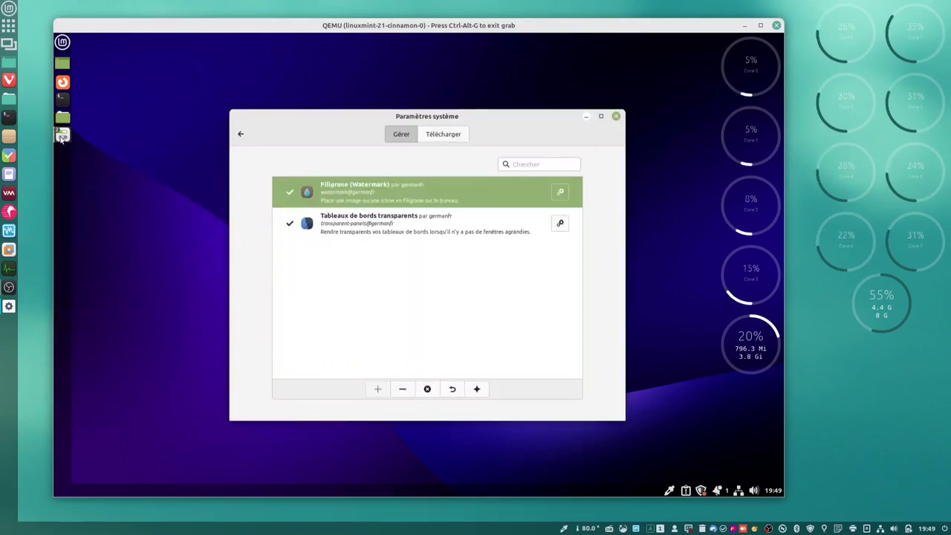
click(616, 116)
click(64, 135)
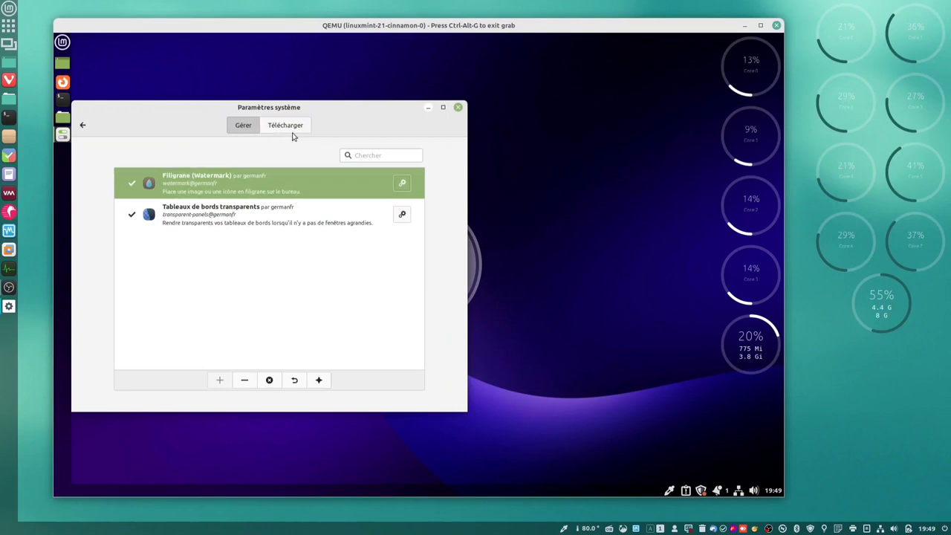
click(458, 112)
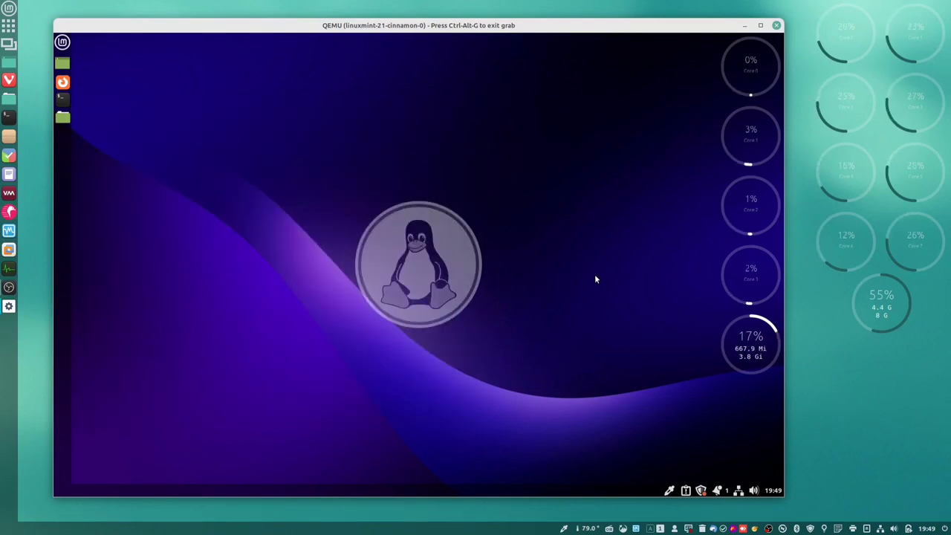
Set both the icon theme and the applications theme to Mint-Y-Purple in the system's theme settings
click(63, 43)
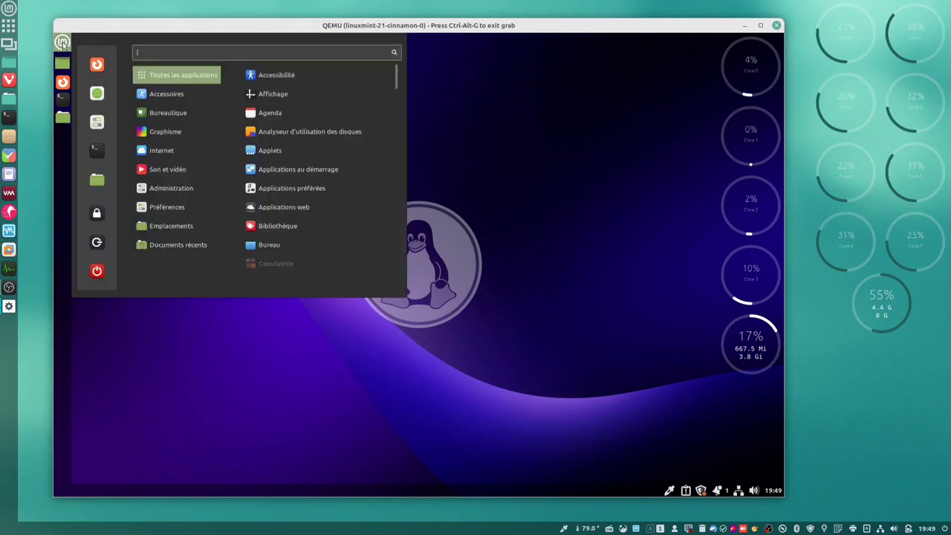
click(96, 124)
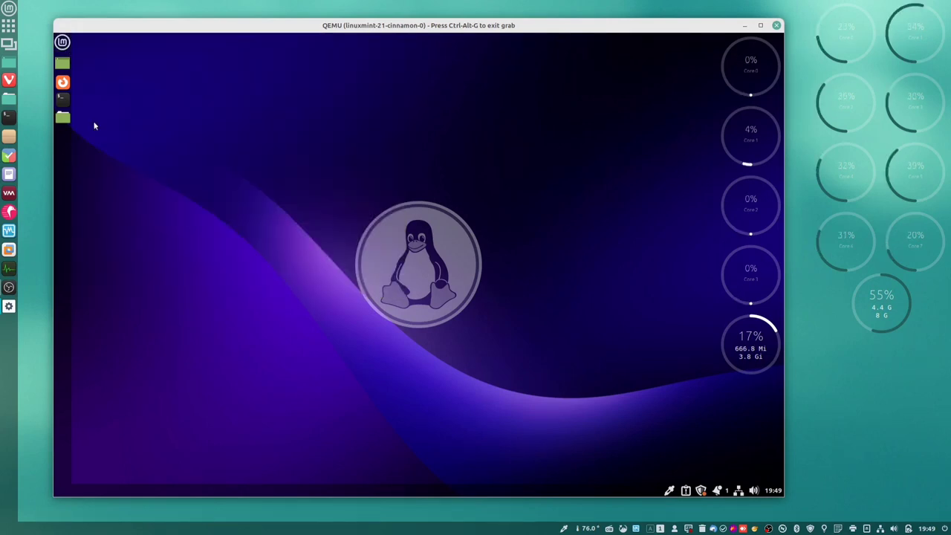
drag(303, 123, 324, 116)
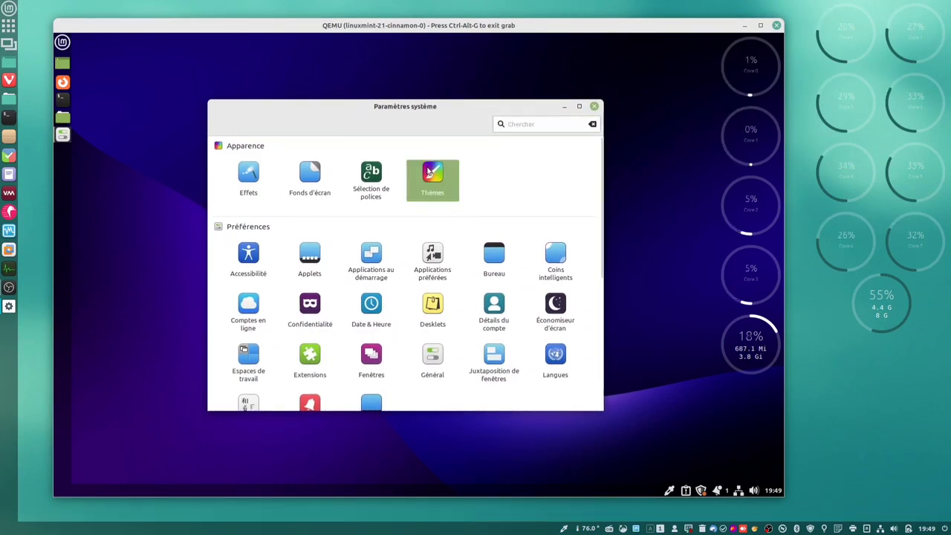
click(429, 171)
click(505, 194)
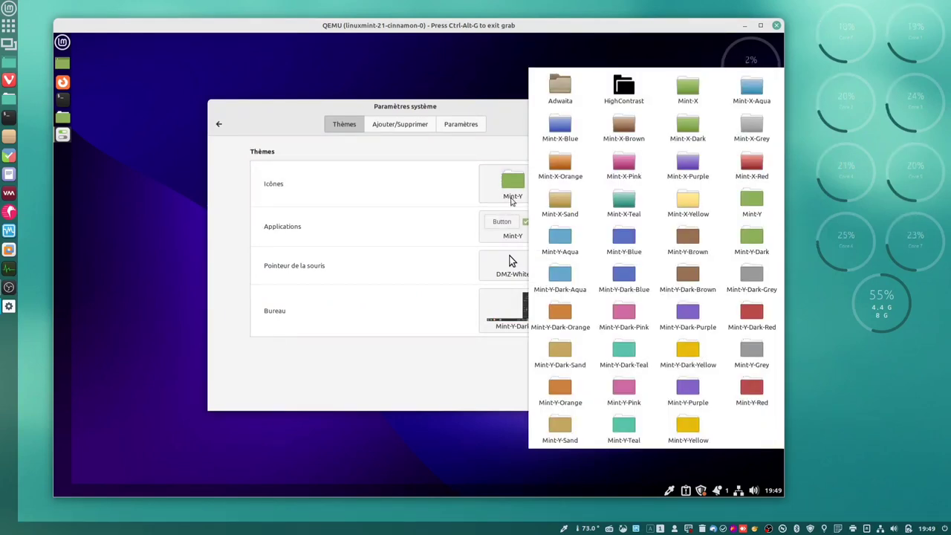
click(689, 394)
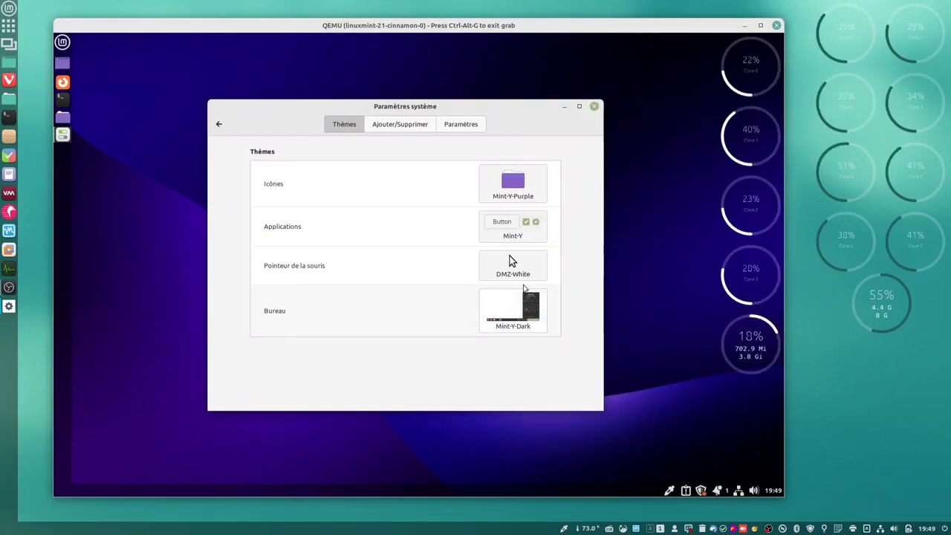
click(503, 235)
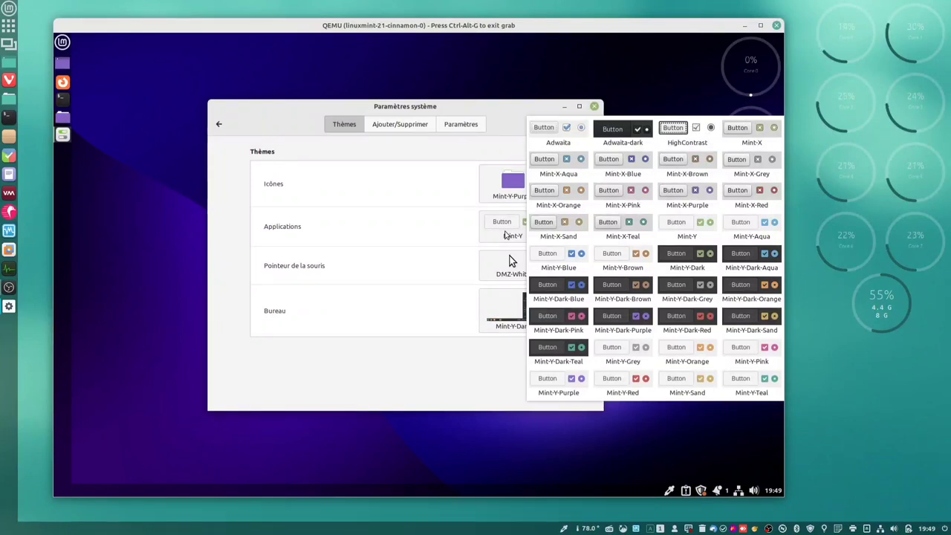
click(563, 386)
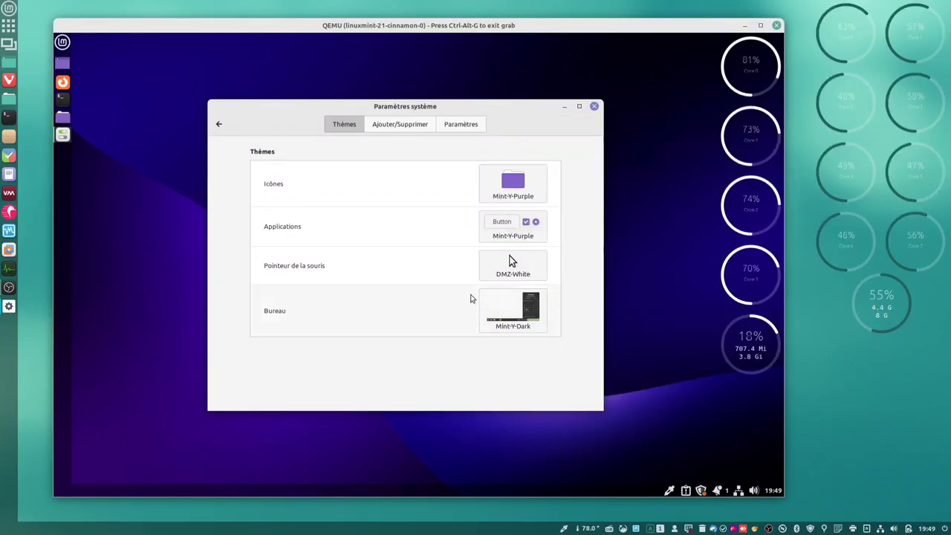
Set the mouse pointer theme to Adwaita and the desktop theme to Mint-Y-Dark-Purple
click(492, 275)
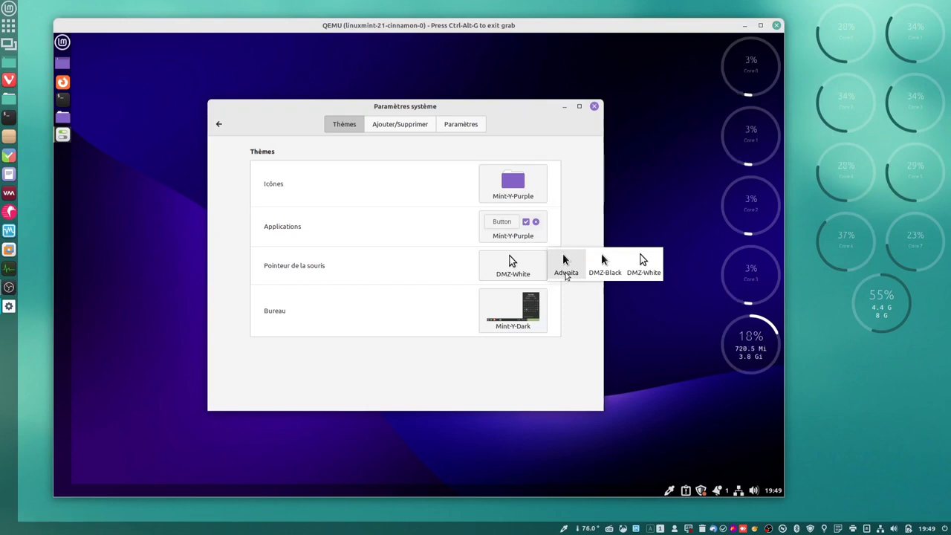
click(562, 275)
click(510, 316)
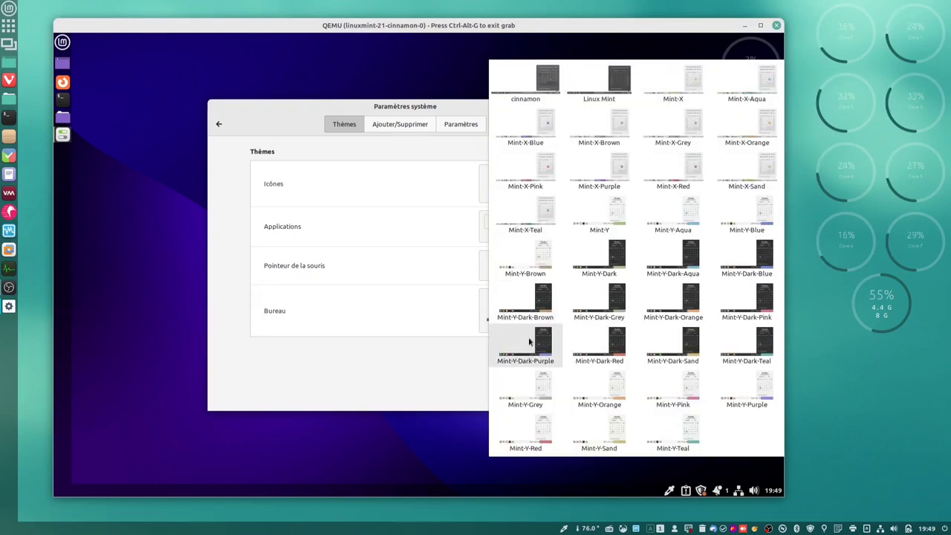
click(529, 341)
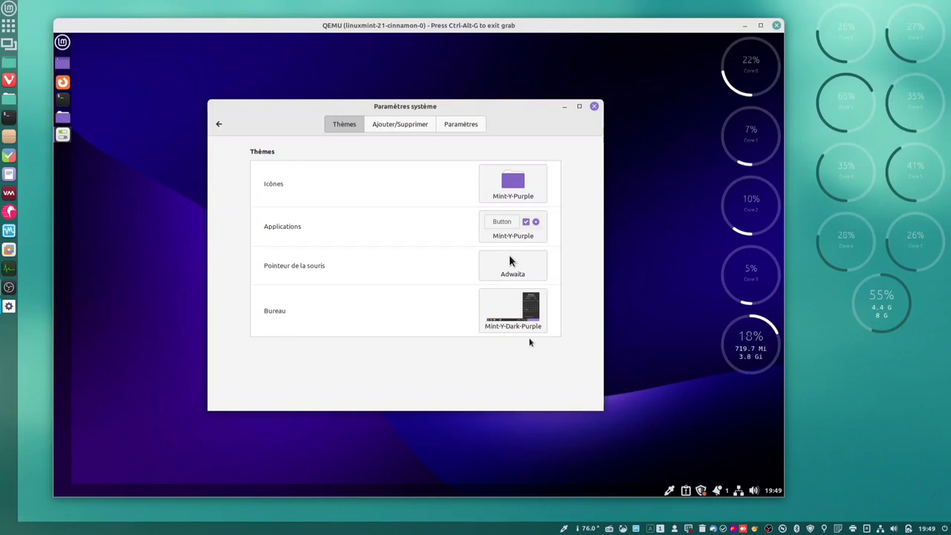
Check the purple theme in the application menu, and open the home folder in the file manager after closing the settings
click(63, 42)
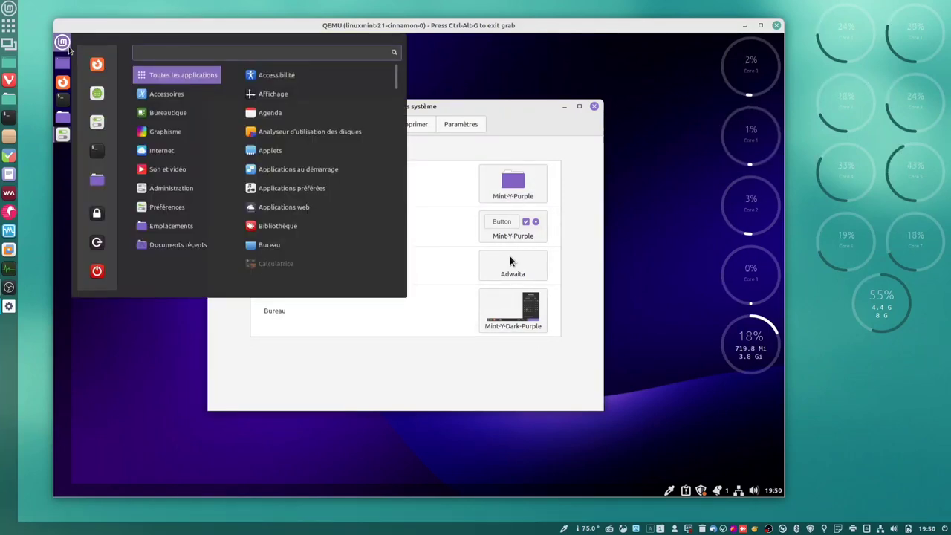
click(62, 42)
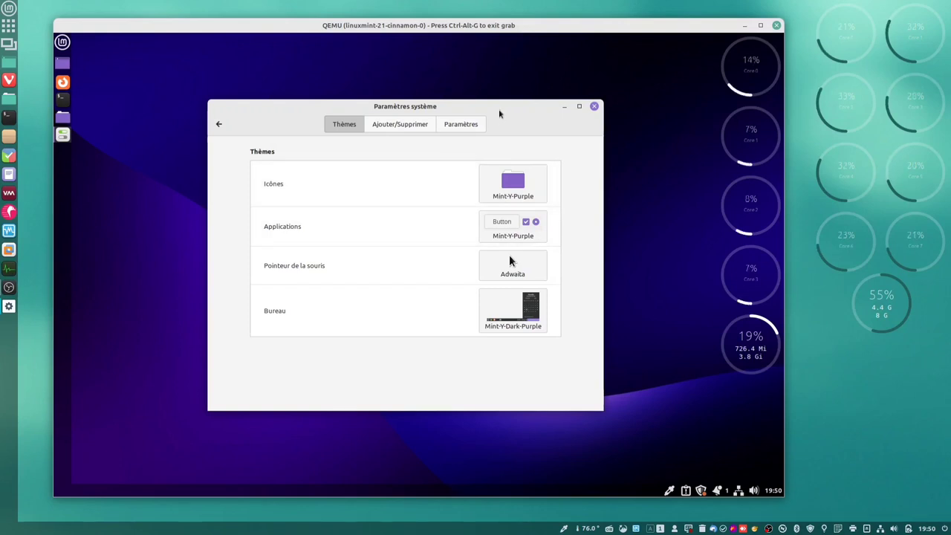
drag(499, 114, 505, 156)
click(600, 156)
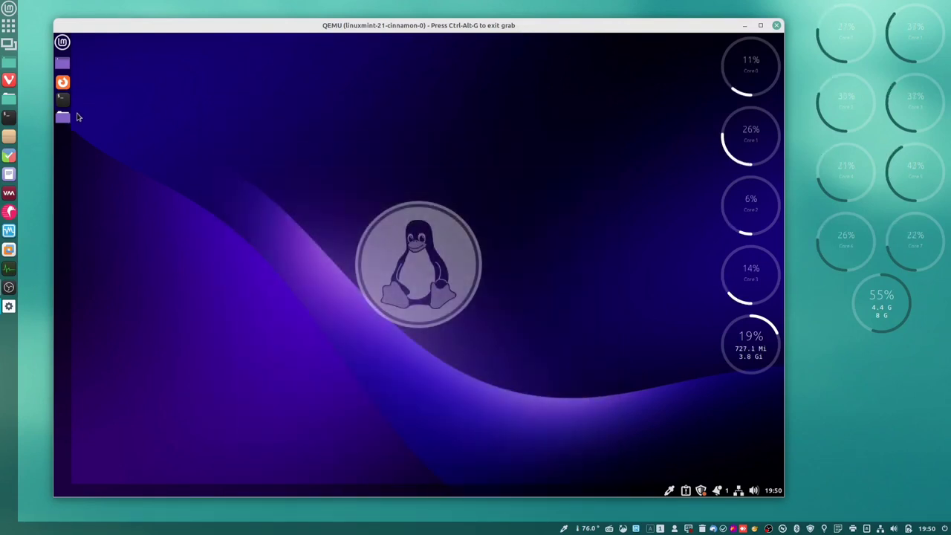
click(64, 118)
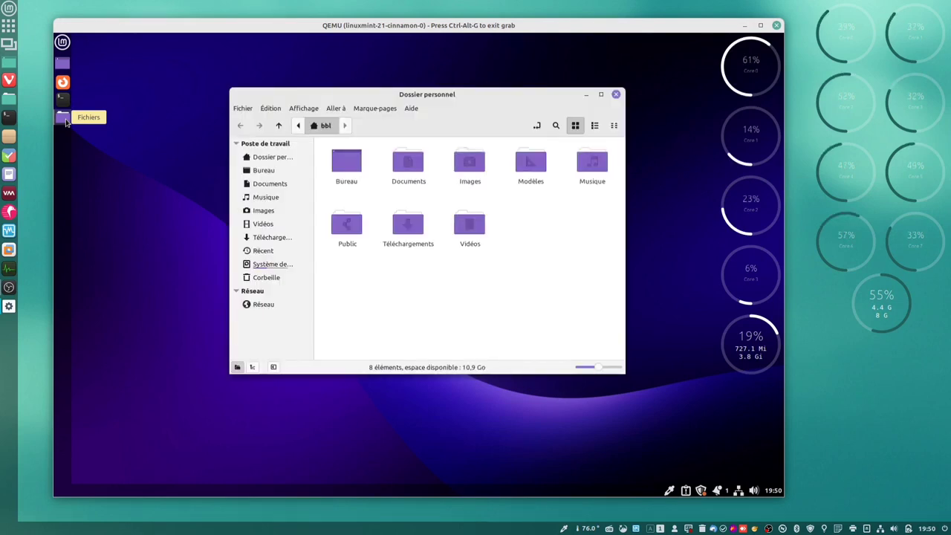
Close the file manager, install neofetch with apt in a terminal using the account password, and run neofetch
click(616, 95)
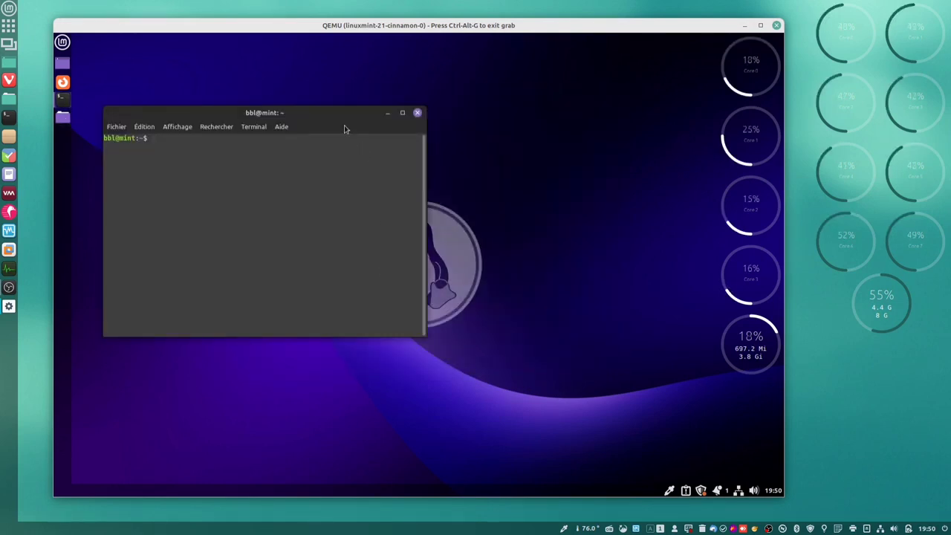
drag(346, 127, 619, 231)
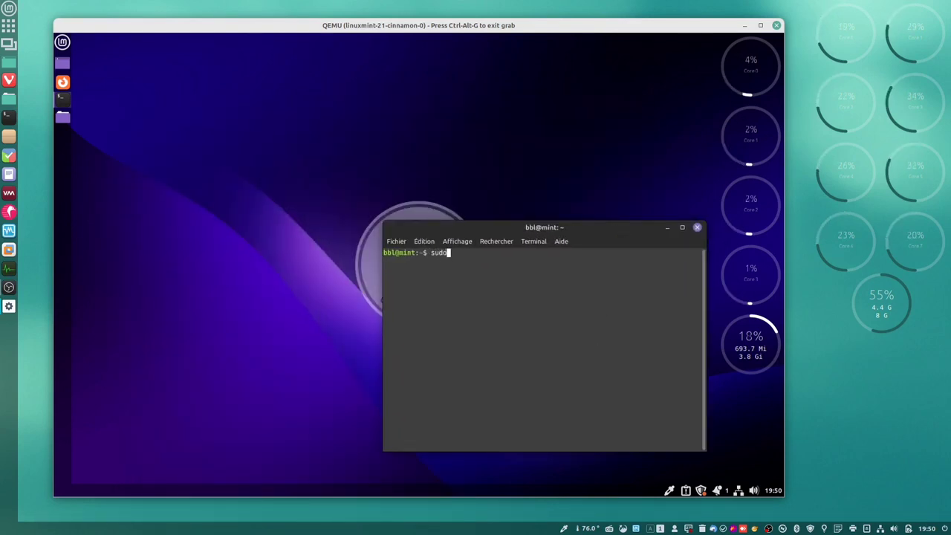
text(sudo apt install neofetch)
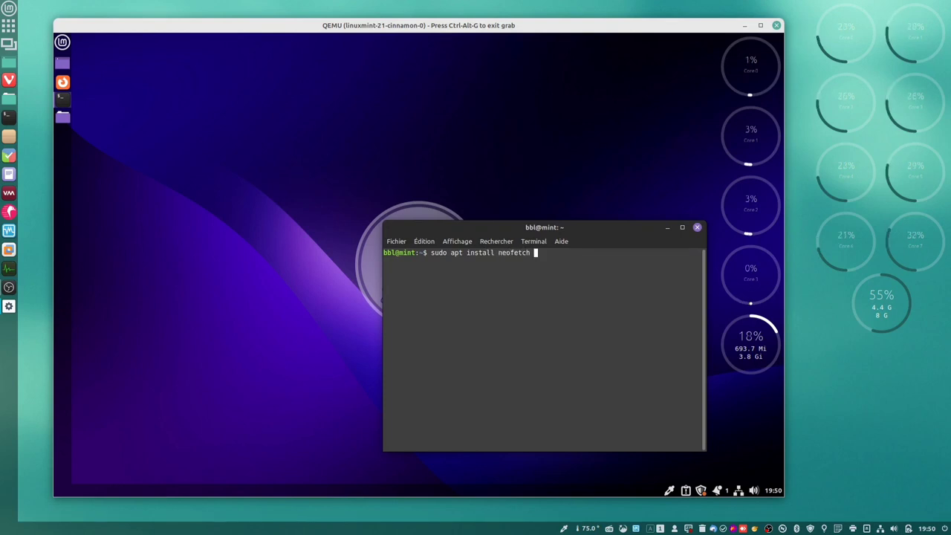
key(Return)
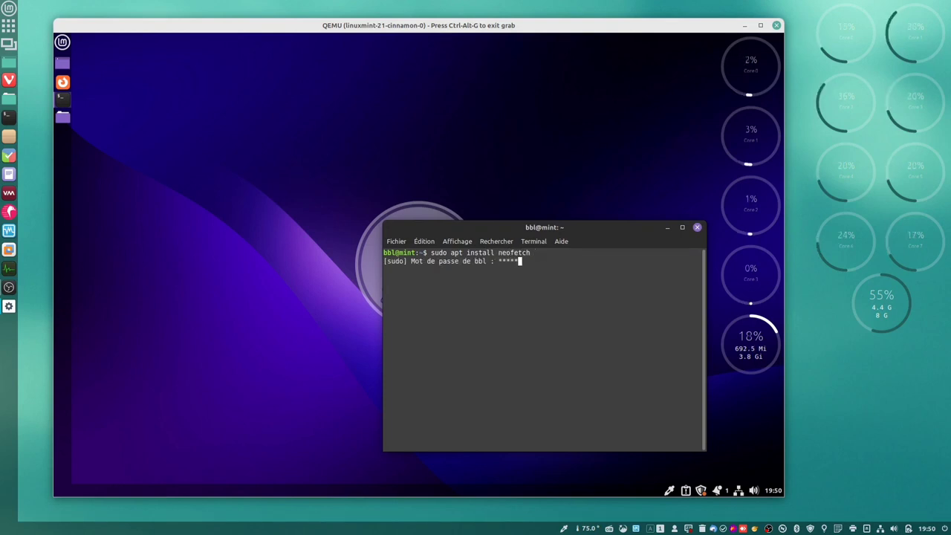
key(Return)
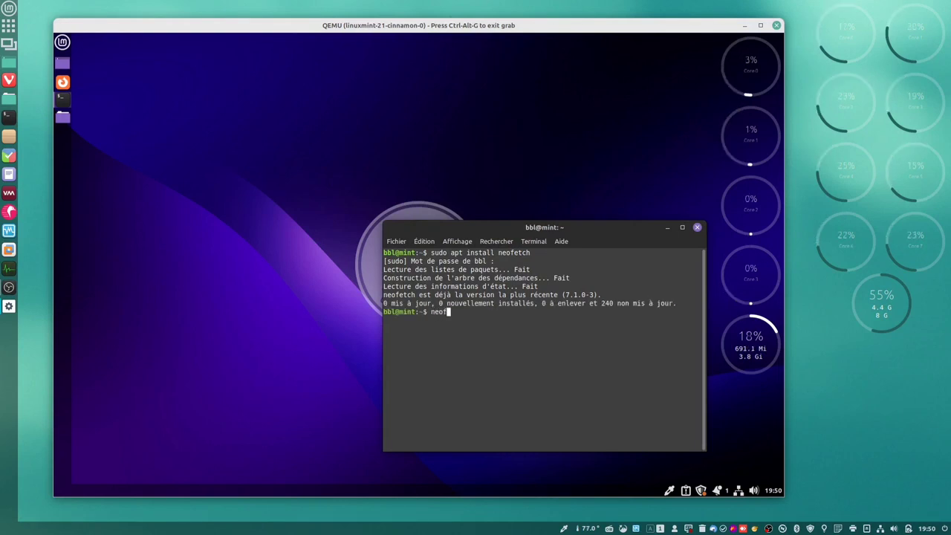
text(neofetch)
key(Return)
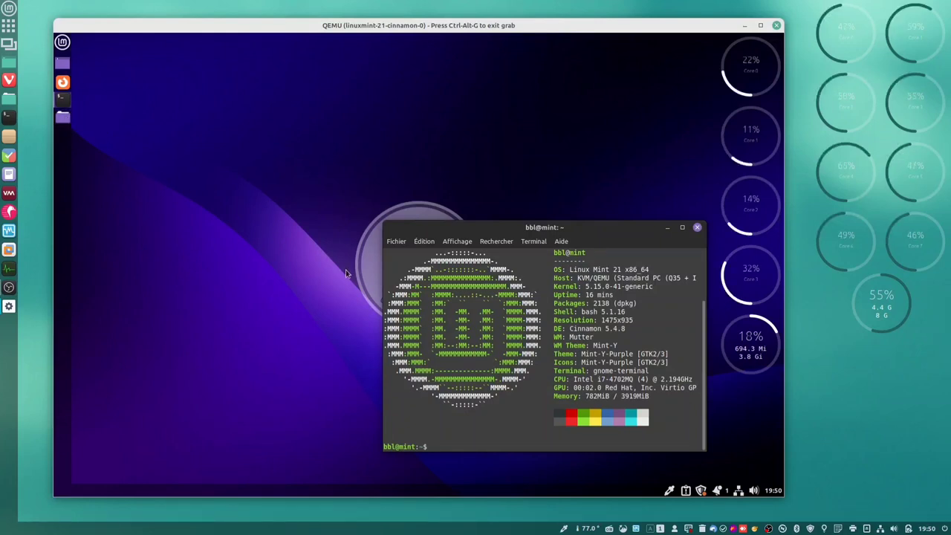
Show the hidden files in the home folder and open .bashrc in the text editor
click(63, 118)
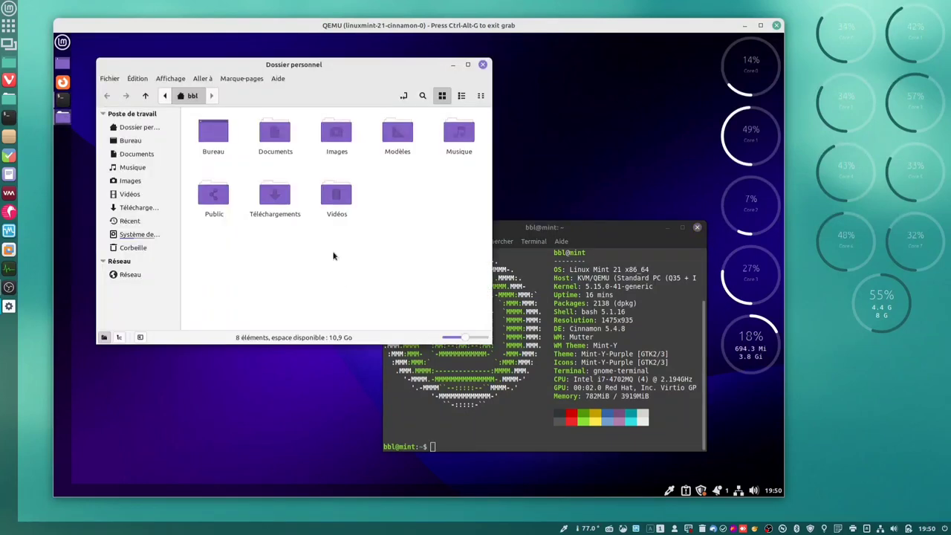
click(161, 80)
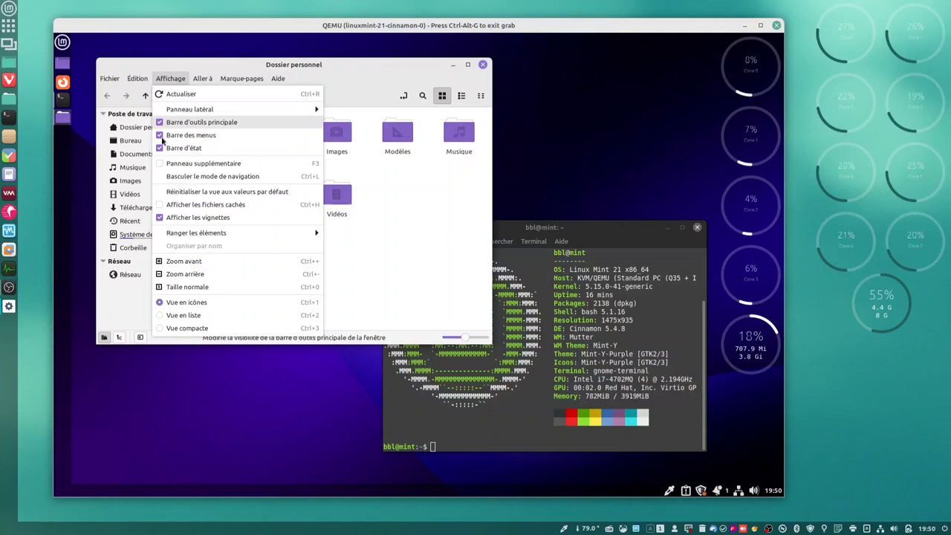
click(161, 207)
scroll(373, 277, down, 2)
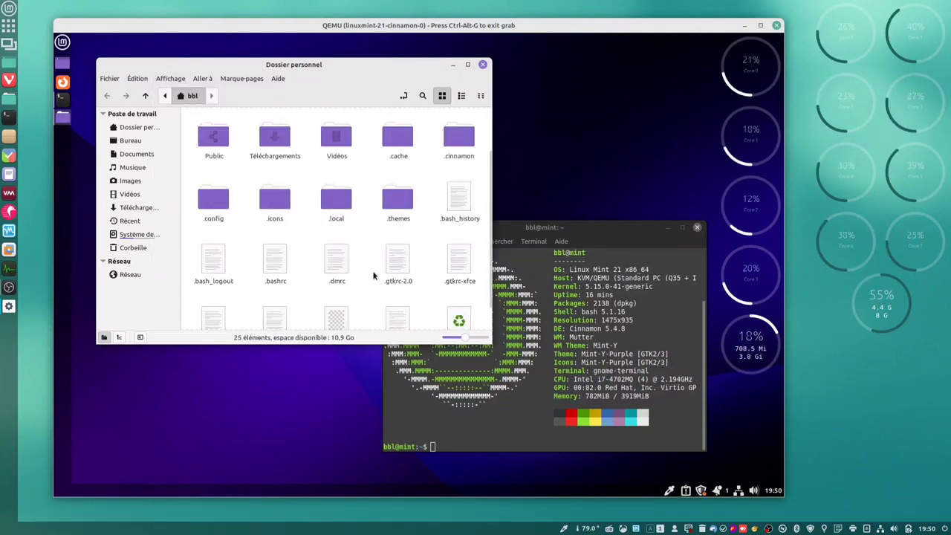
click(269, 257)
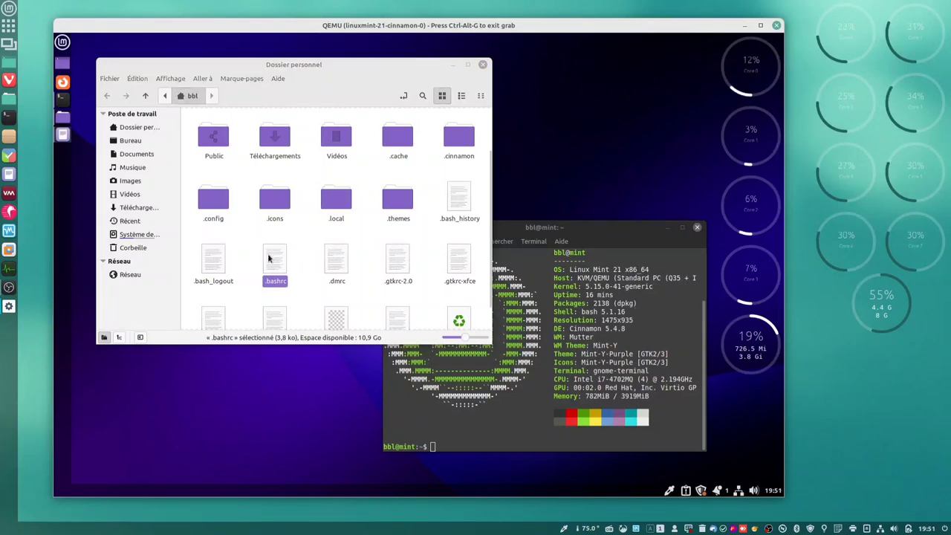
Append the comment "# Utilitaire Neofetch" and a line with the command neofetch to the end of .bashrc, and save it while closing the editor
scroll(293, 250, down, 15)
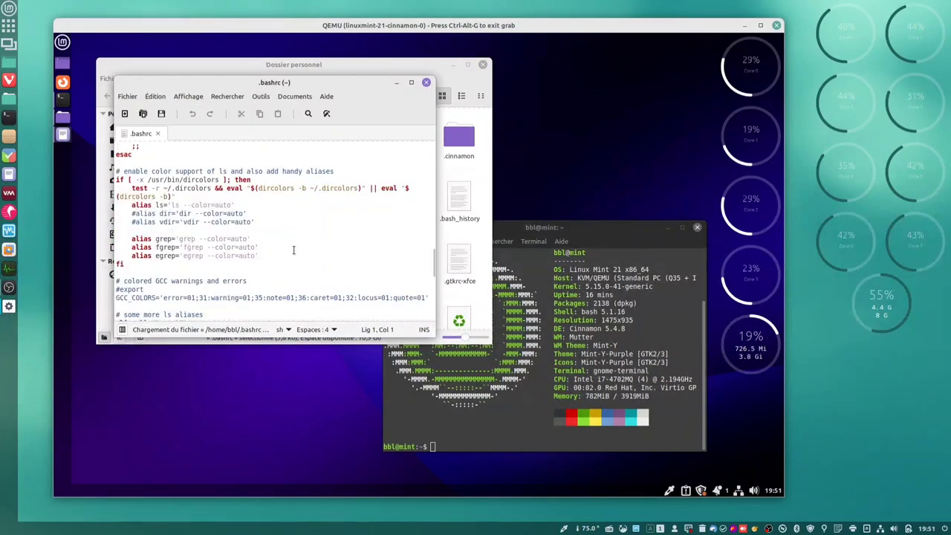
scroll(293, 251, down, 5)
click(349, 316)
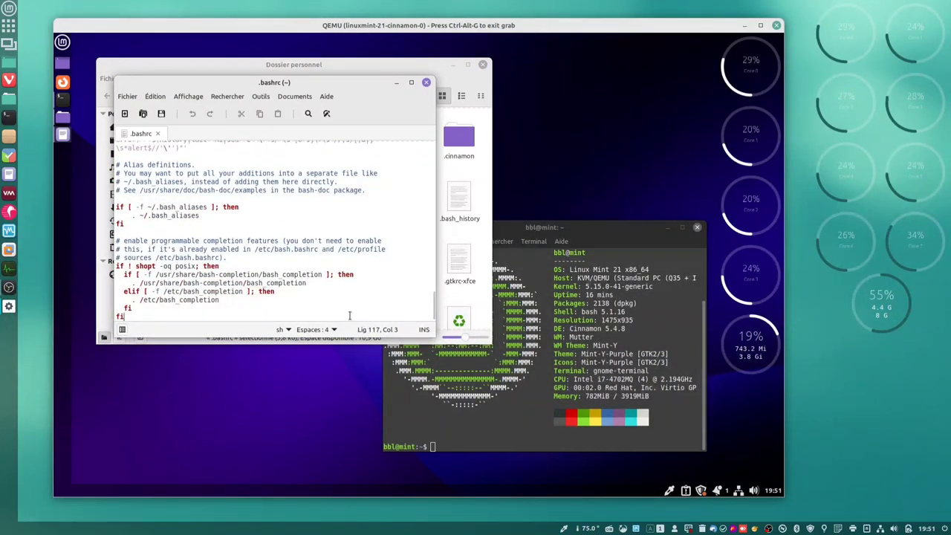
key(Return)
text(# )
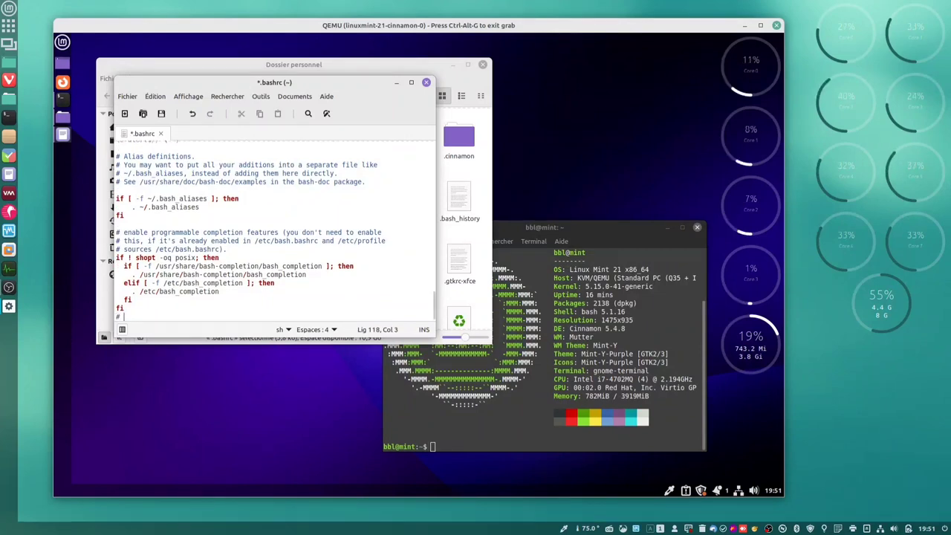
text(Utilitaire)
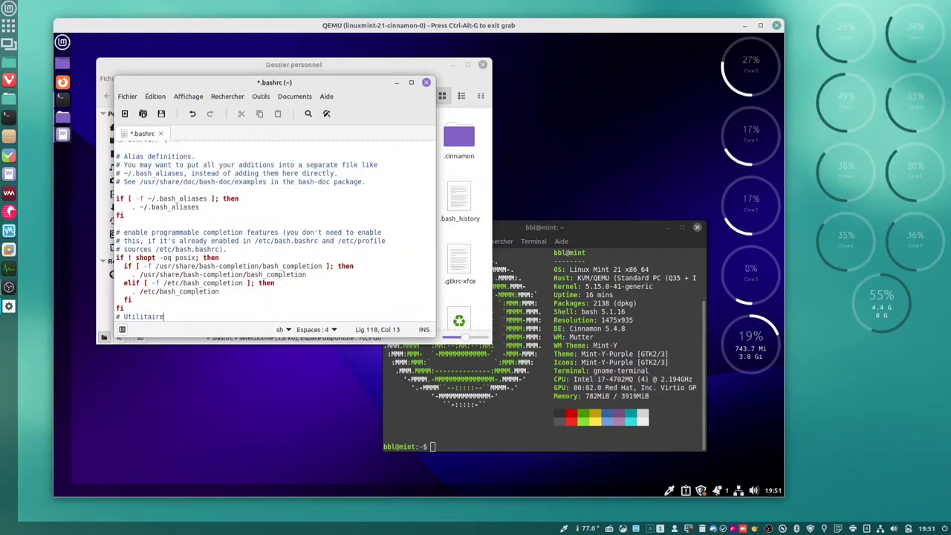
text( Neofetch)
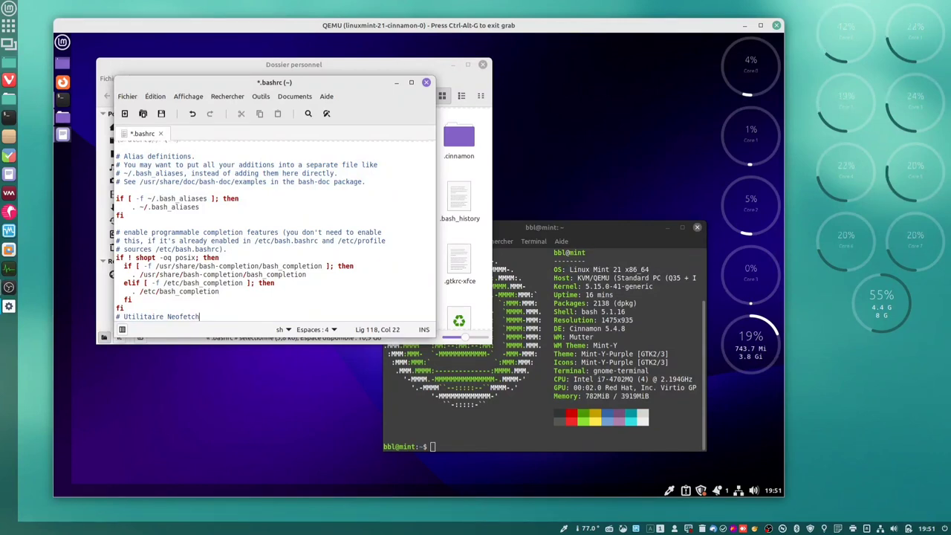
key(Return)
text(neo)
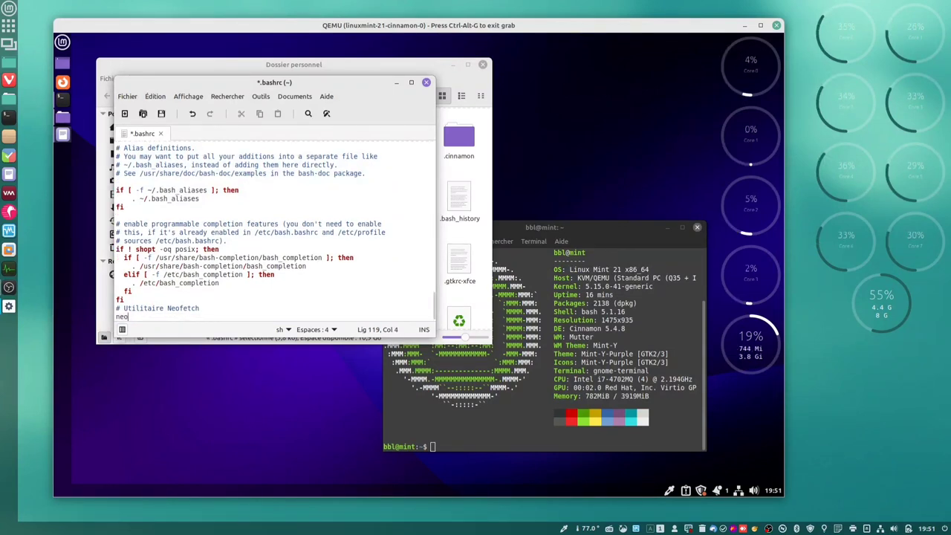
text(fetch)
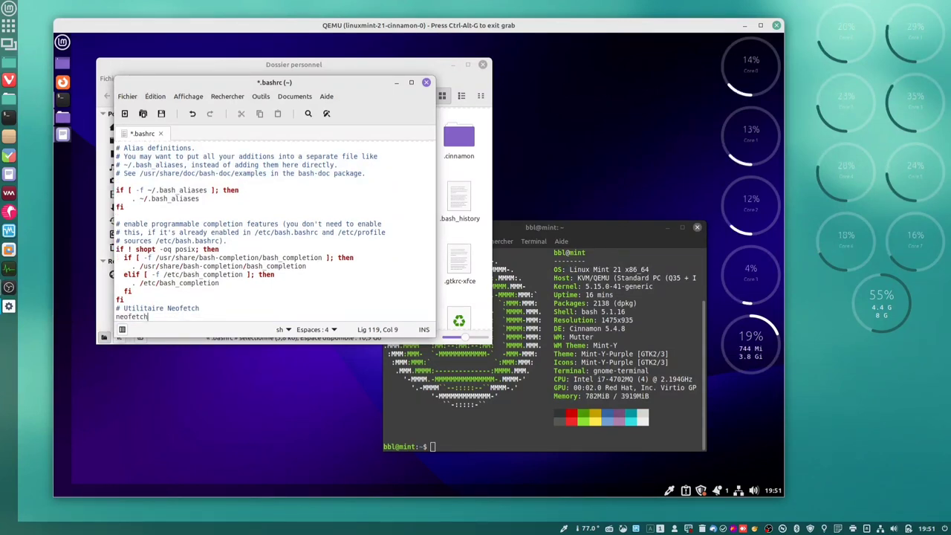
click(425, 81)
click(393, 242)
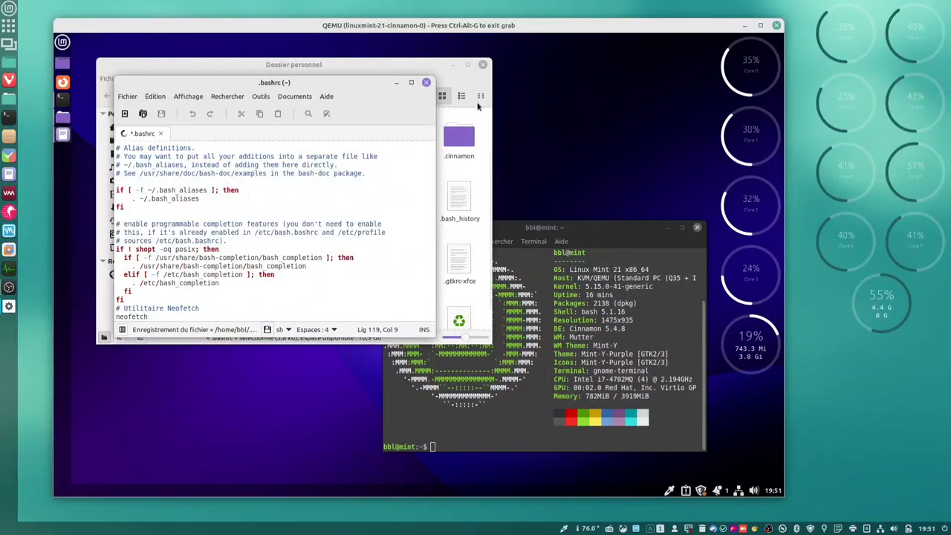
Turn off the display of hidden files in the home folder and close the file manager
click(170, 78)
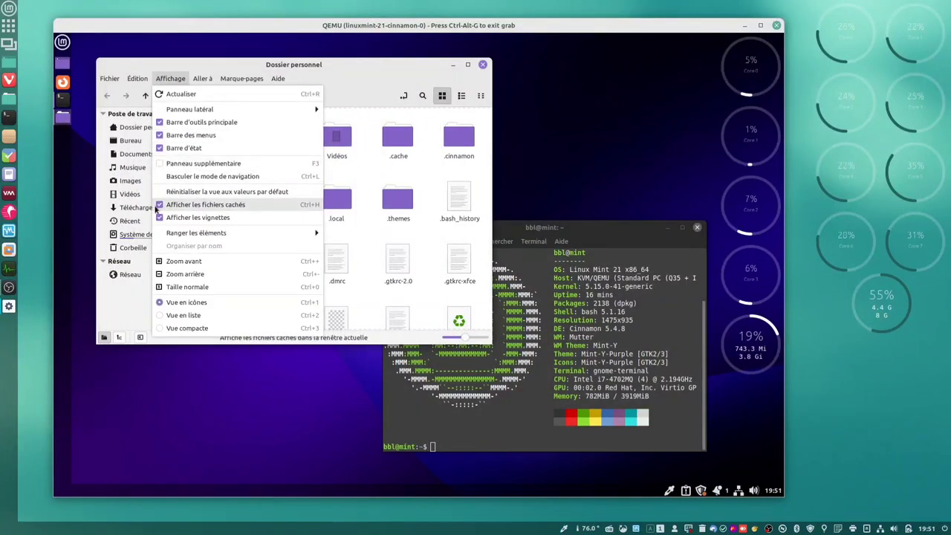
click(223, 201)
click(482, 64)
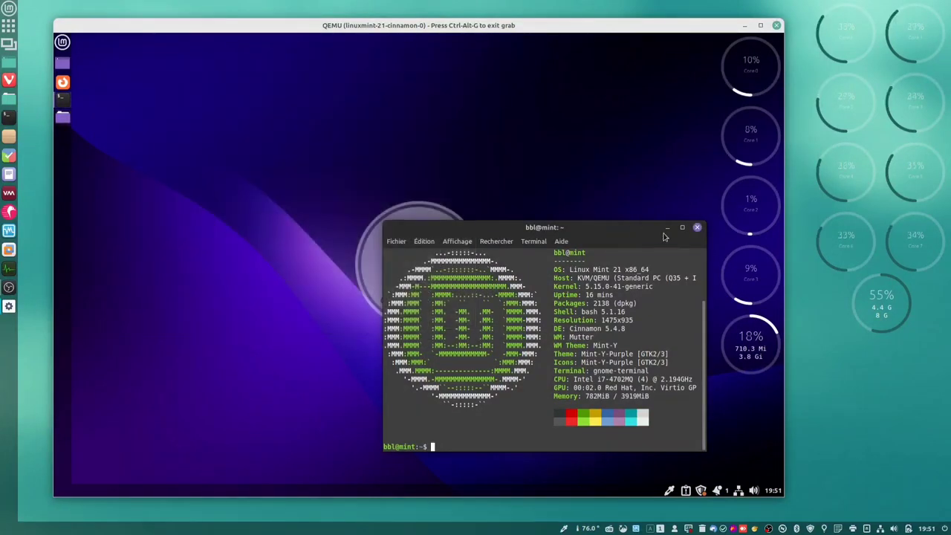
Restart the terminal to check that neofetch runs at startup, and open the color settings of its profile preferences
click(697, 226)
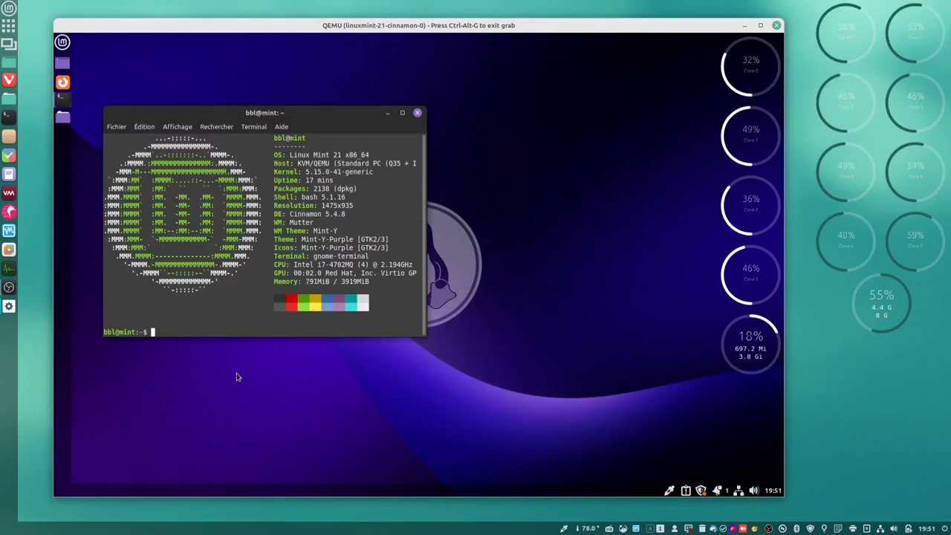
drag(349, 119, 344, 75)
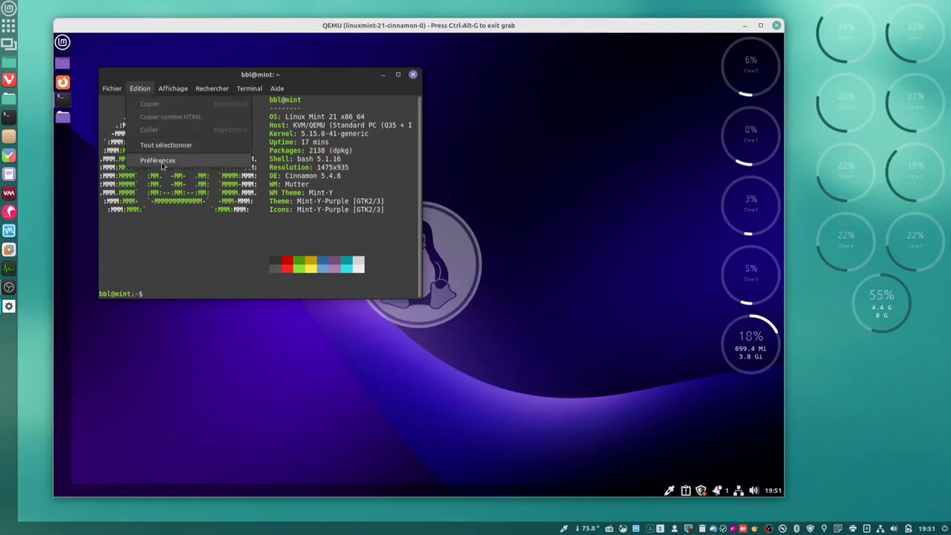
click(162, 164)
drag(257, 65, 444, 117)
click(409, 136)
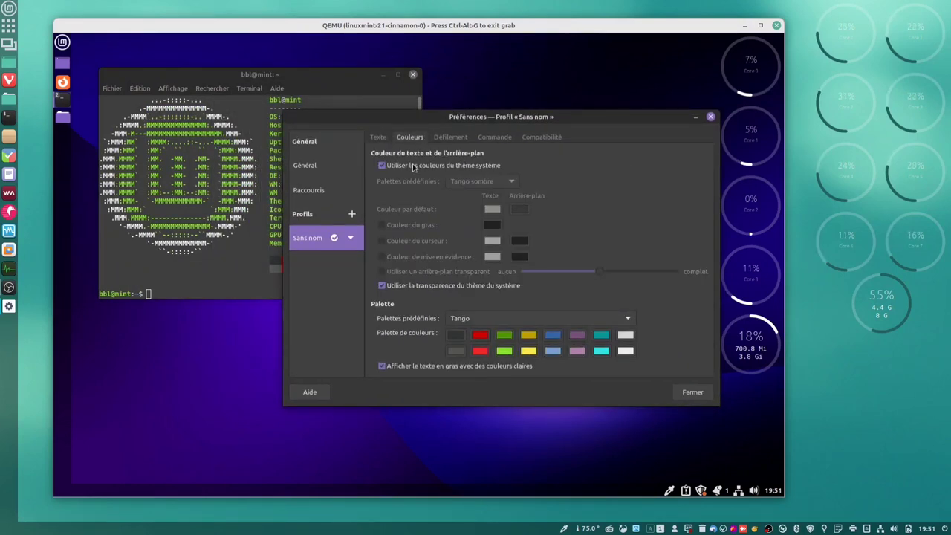
Examine the profile color settings of the host machine's terminal for comparison, and close that terminal
click(7, 117)
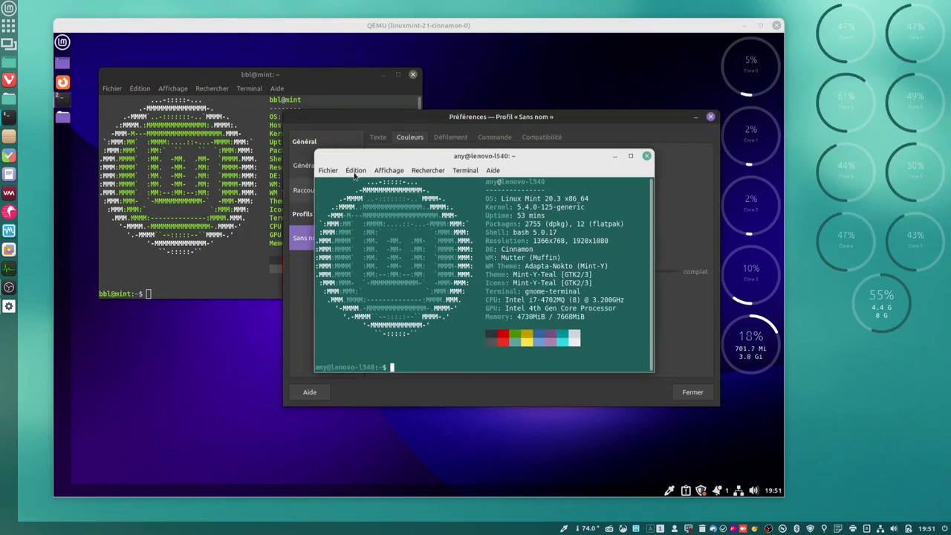
click(355, 170)
click(373, 254)
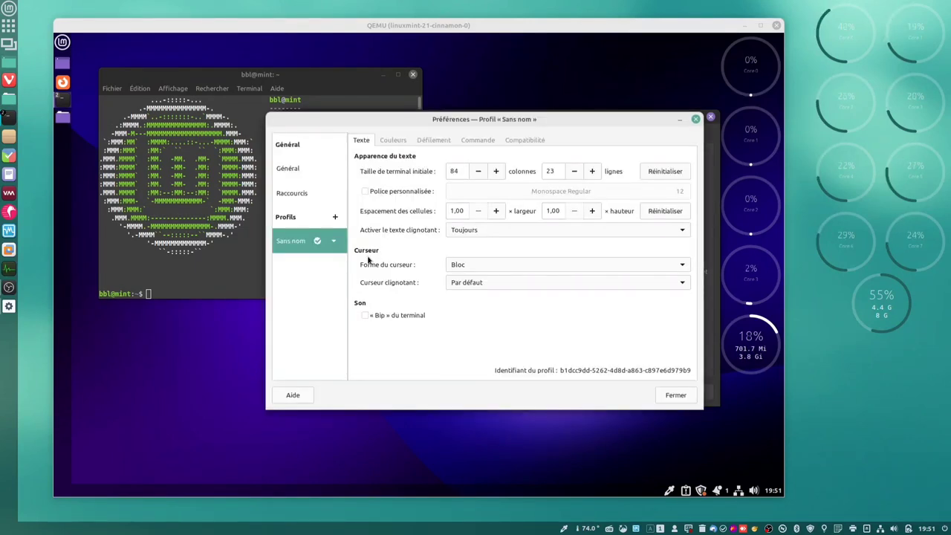
click(394, 140)
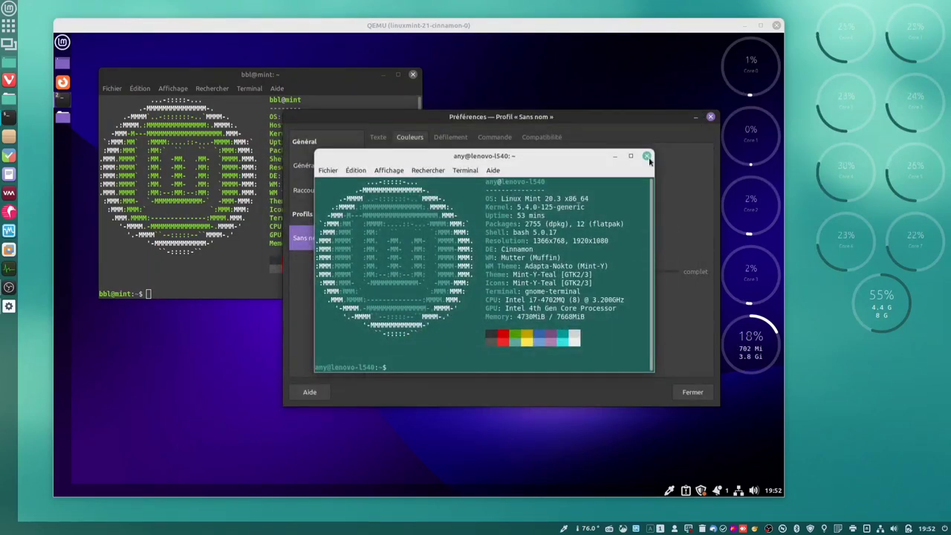
click(647, 157)
Disable the use of system theme colors in the virtual machine's terminal profile and move the preferences window aside
click(380, 165)
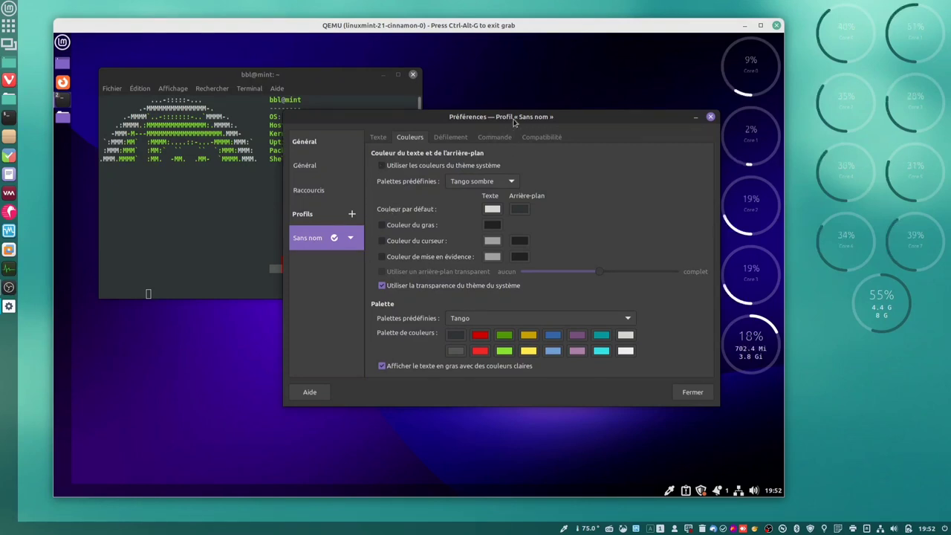
drag(513, 118, 196, 183)
Start the color picker applet, review the description of the required xclip package, and install it with the account password
click(668, 490)
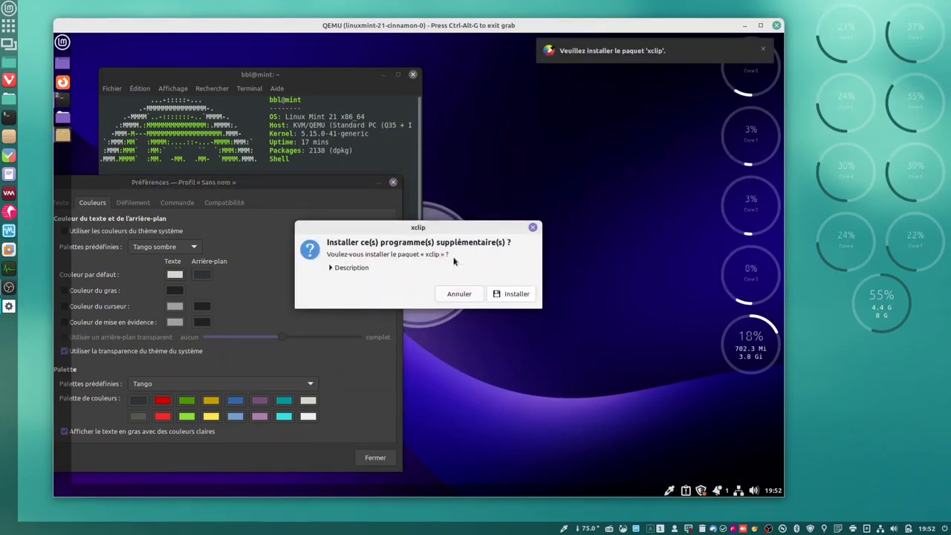
click(347, 269)
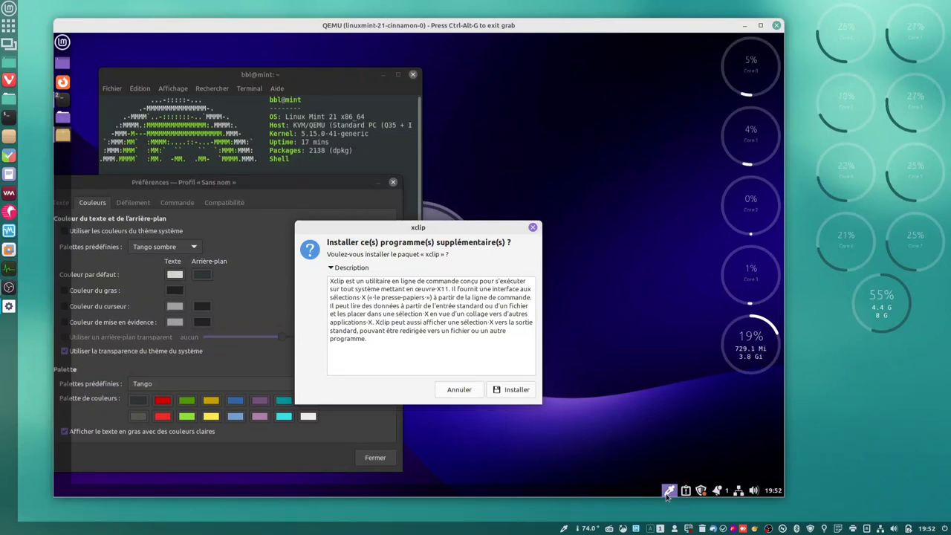
click(512, 390)
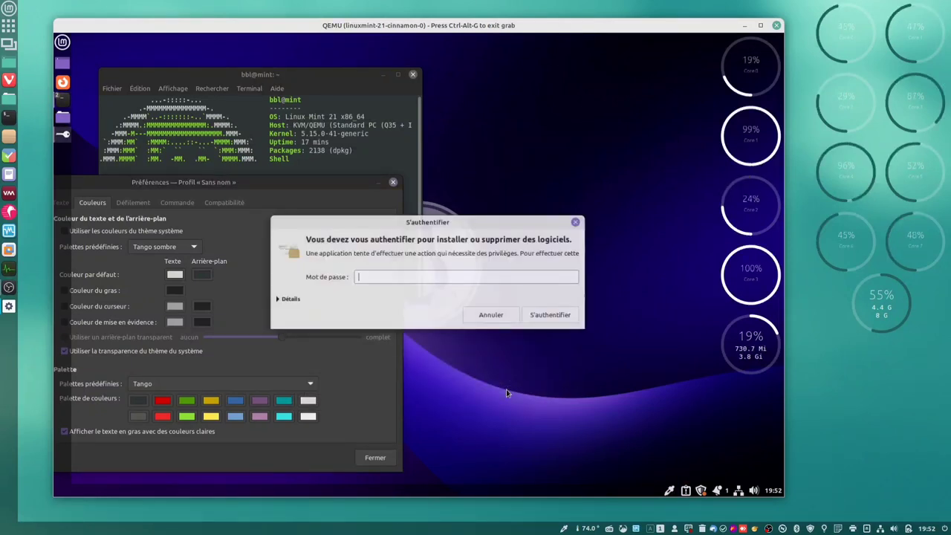
text(••••••)
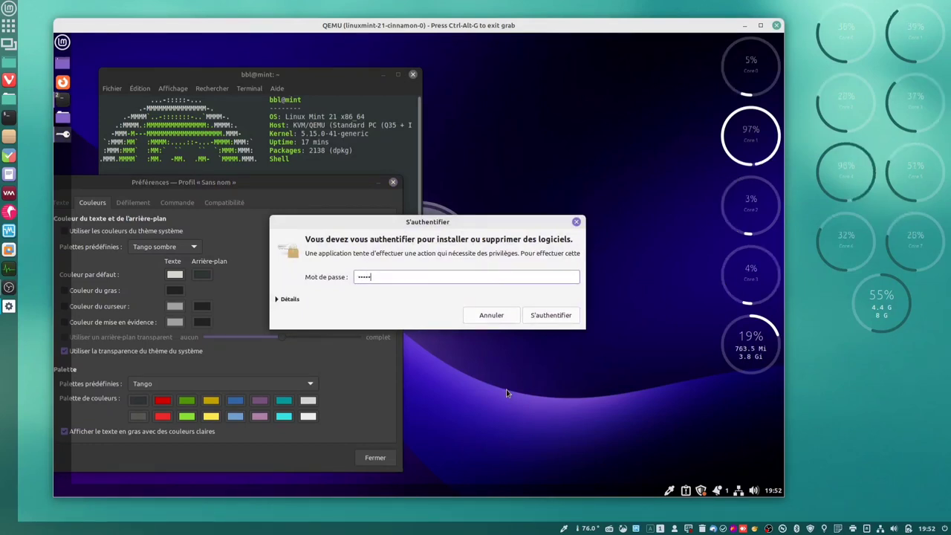
key(Return)
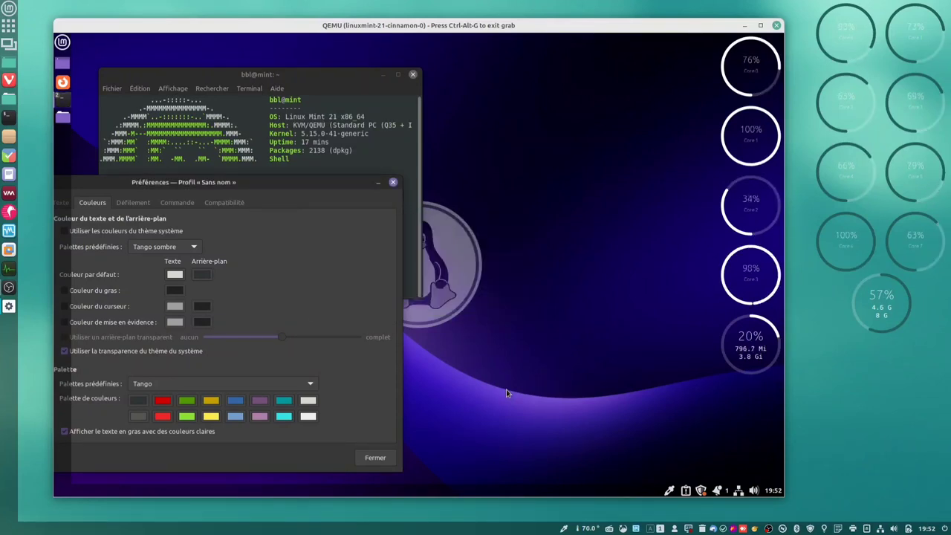
Pick the color #716989 from the penguin logo watermark and set it as the terminal profile's default background color
click(669, 491)
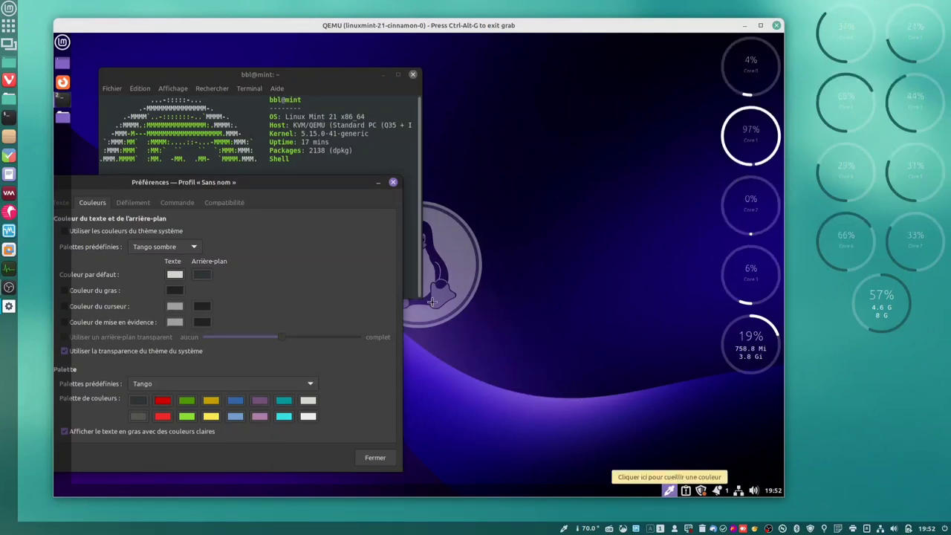
click(456, 261)
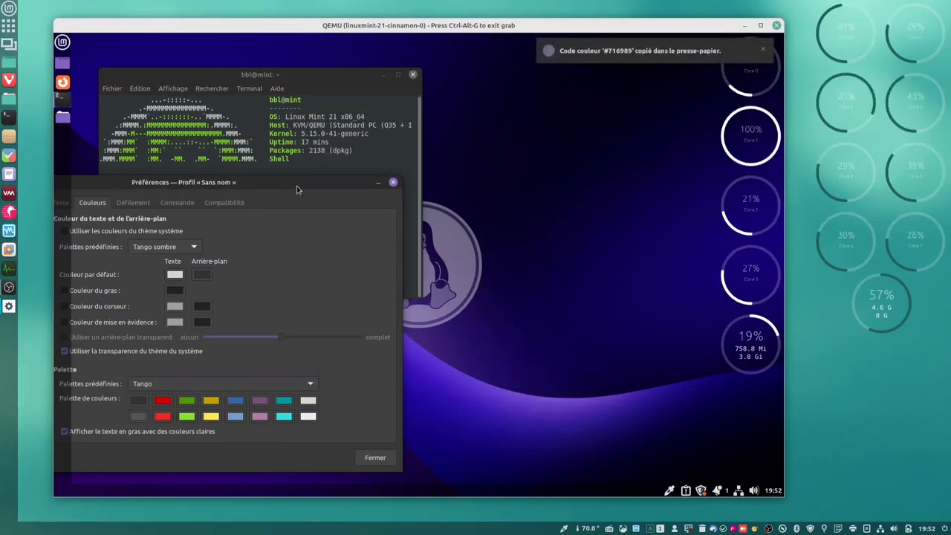
drag(297, 185, 650, 181)
click(555, 271)
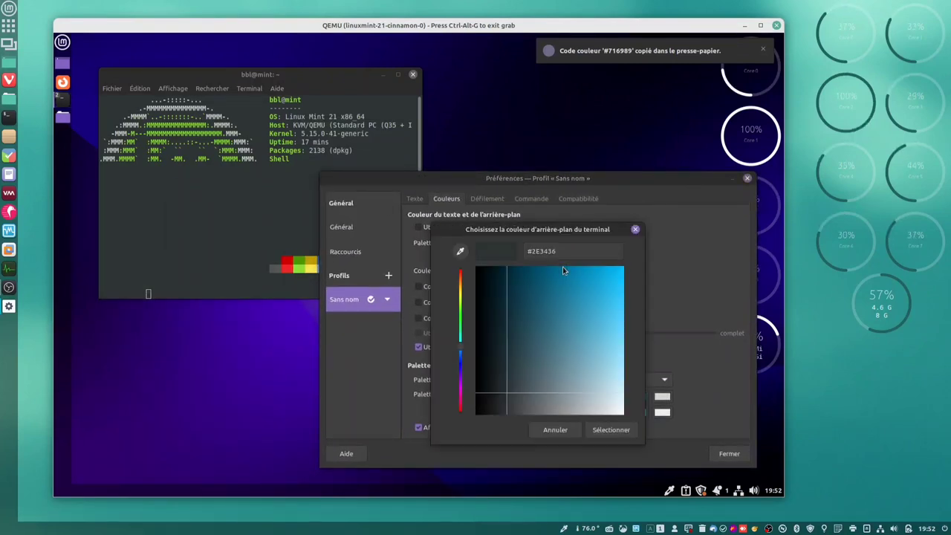
triple_click(552, 251)
right_click(553, 251)
click(577, 284)
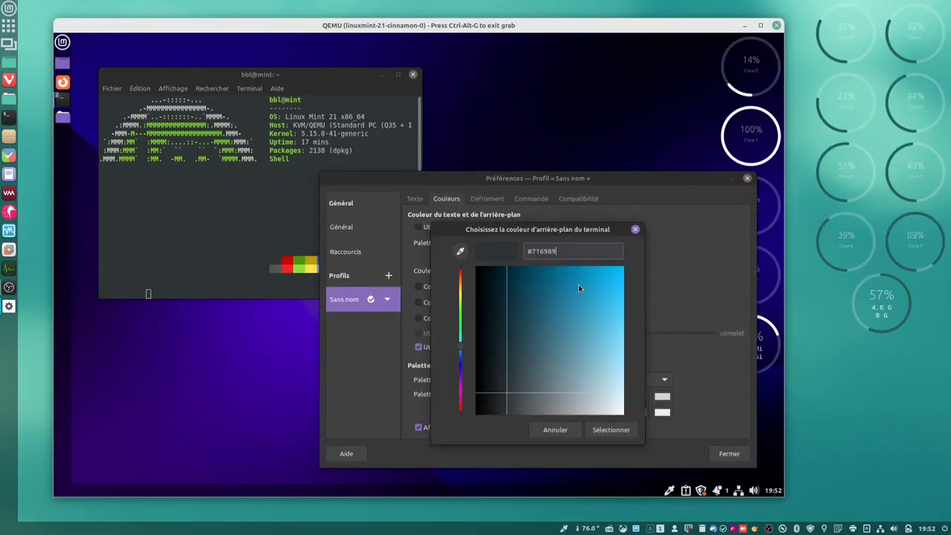
click(621, 431)
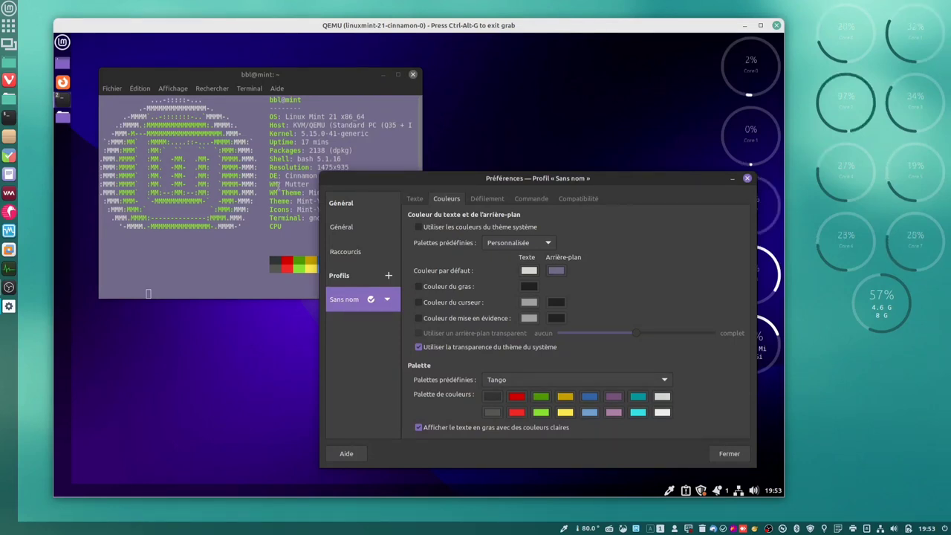
drag(431, 175, 470, 184)
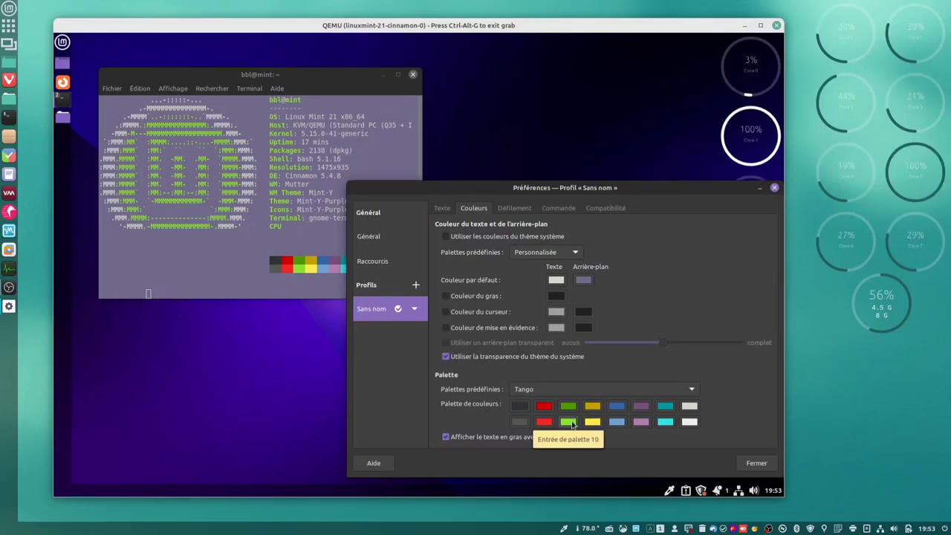
Toggle the display of bold text in bright colors off and back on to compare its effect on the terminal text
click(461, 438)
click(461, 438)
click(461, 438)
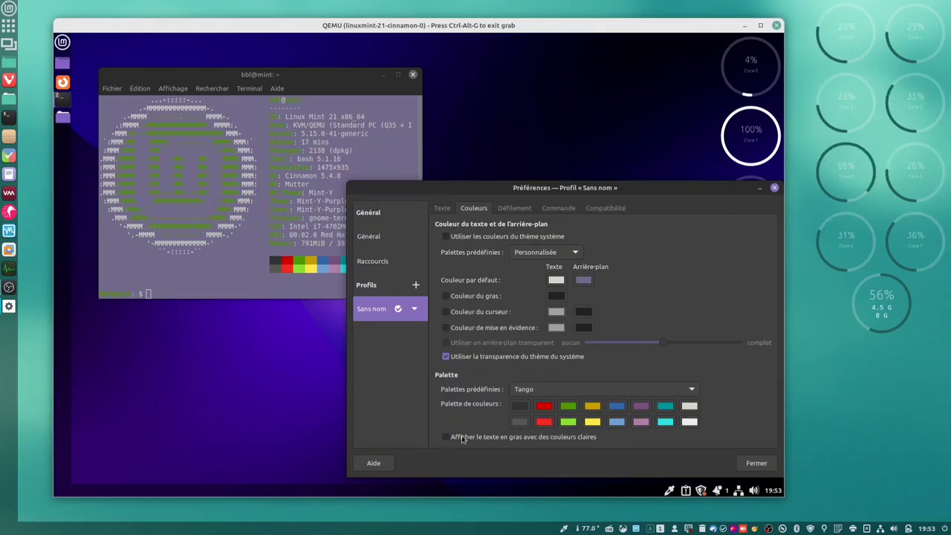
click(461, 438)
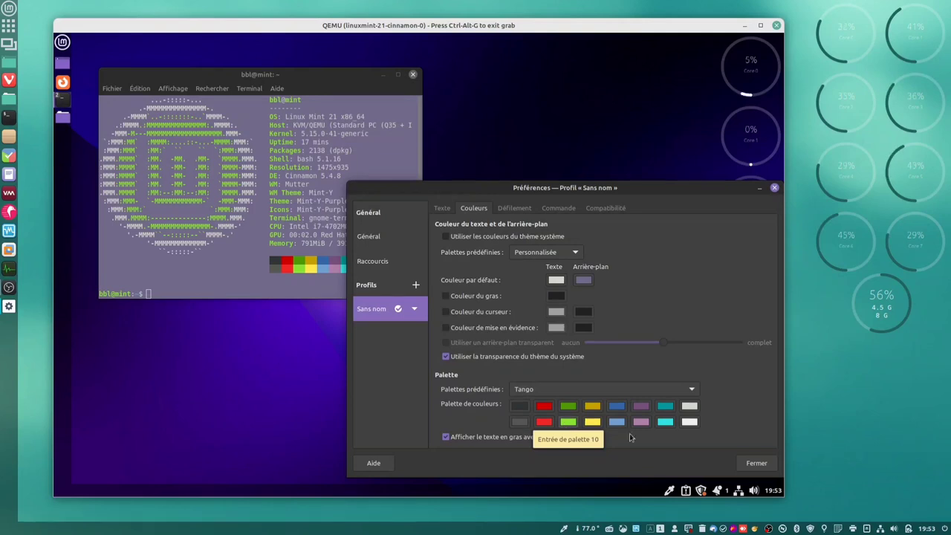
Pick the dark blue #10013a from the wallpaper and set it as palette entry 10, replacing the bright green
click(669, 490)
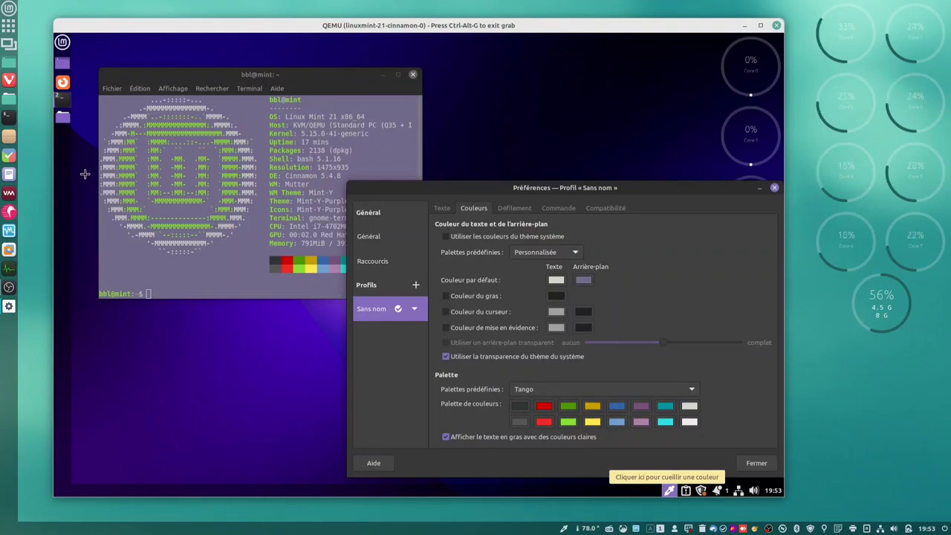
click(79, 205)
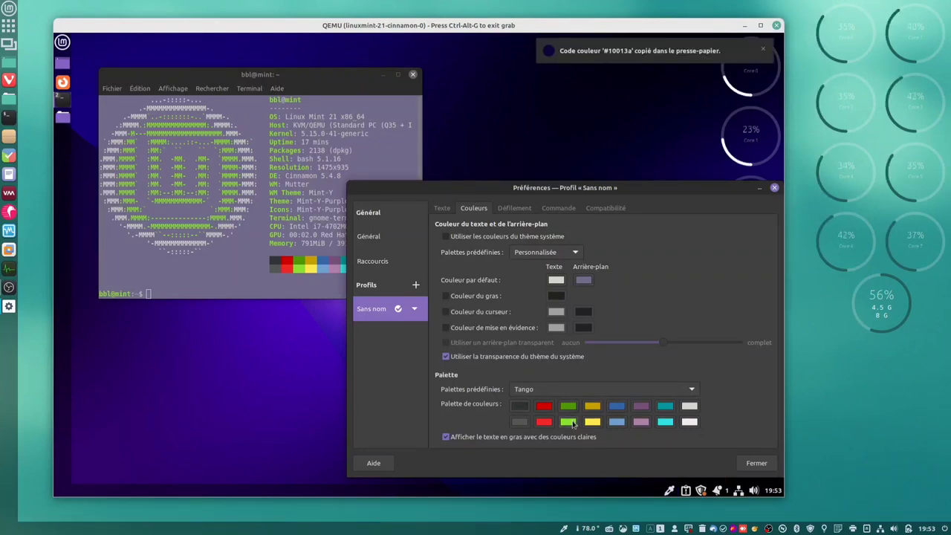
click(568, 422)
triple_click(583, 261)
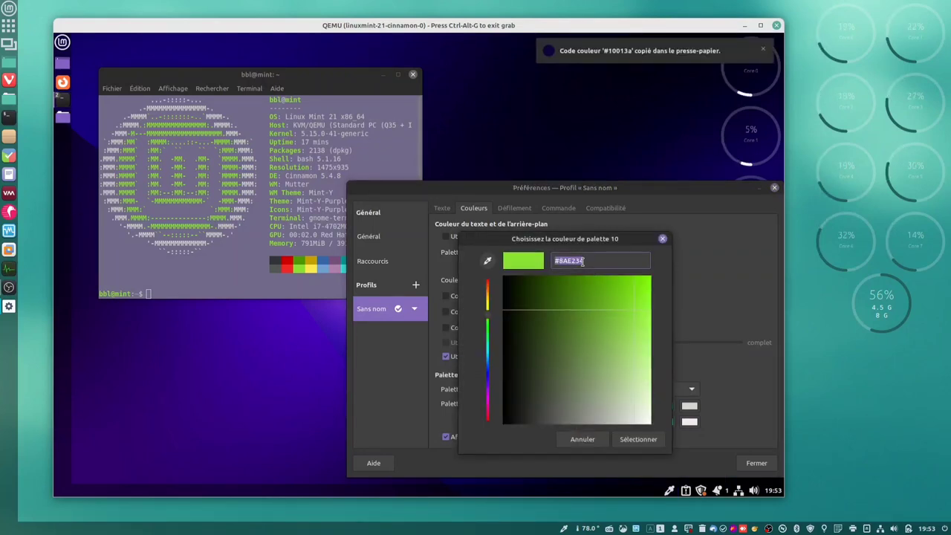
right_click(585, 261)
click(599, 299)
click(643, 441)
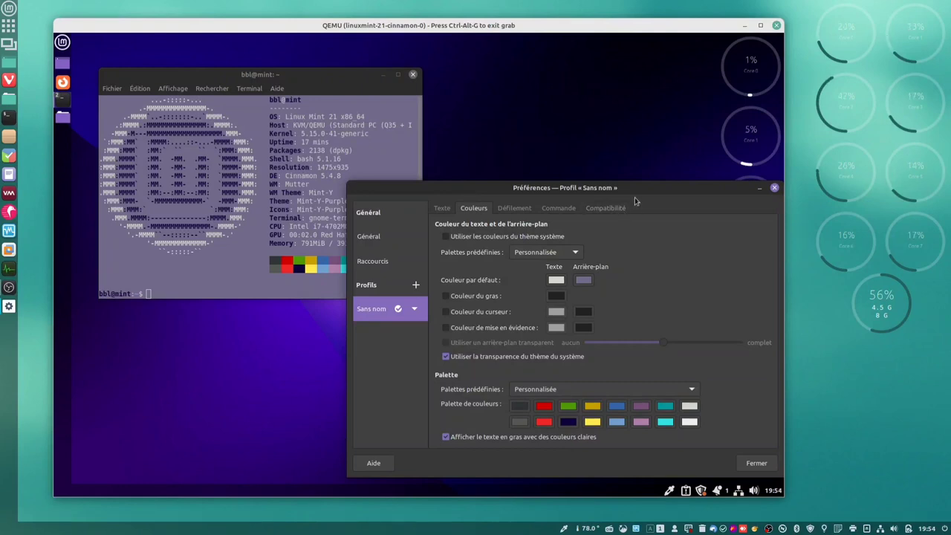
Close the terminal preferences and restart the terminal to check the new colors
drag(635, 201, 422, 203)
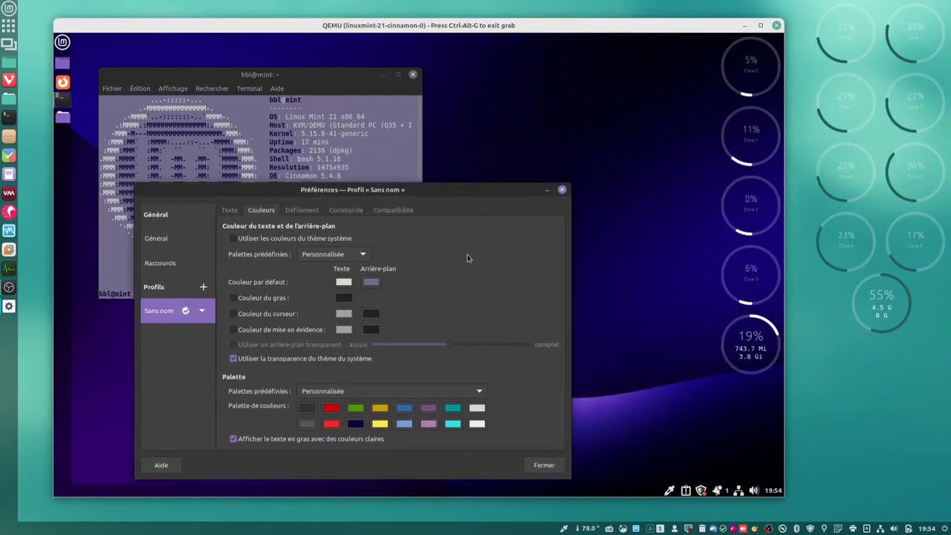
click(551, 469)
click(412, 74)
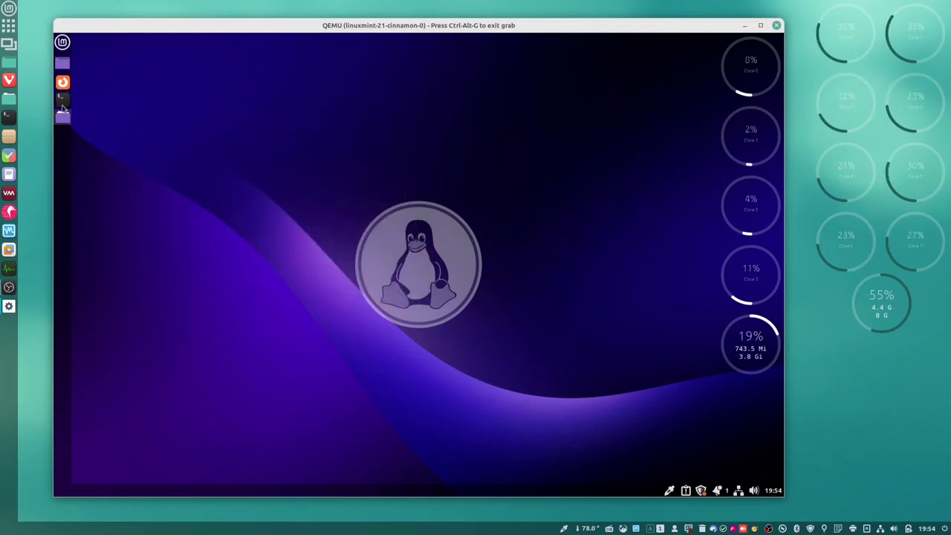
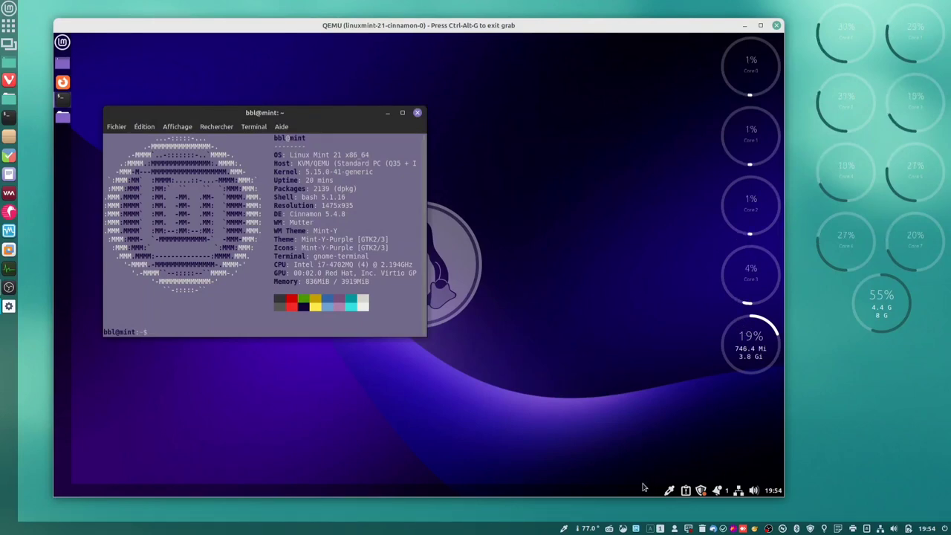
Pick the purple #754dcd from the wallpaper's wave and open the settings of the CPU Load desklet
click(668, 490)
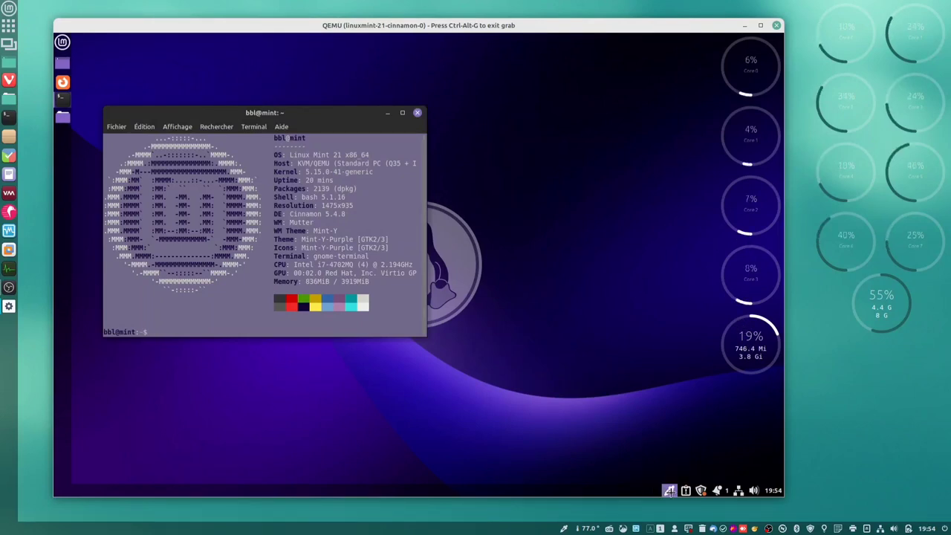
click(547, 397)
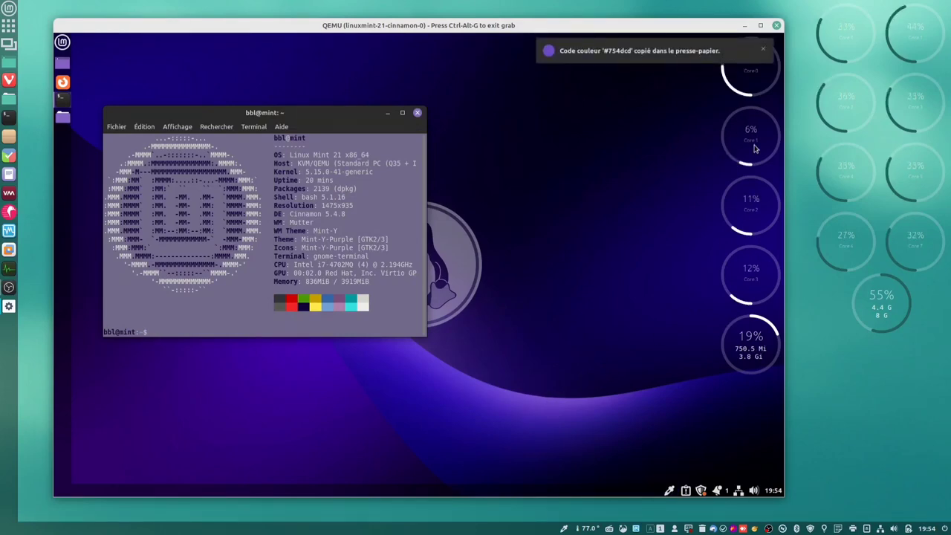
right_click(698, 82)
click(657, 60)
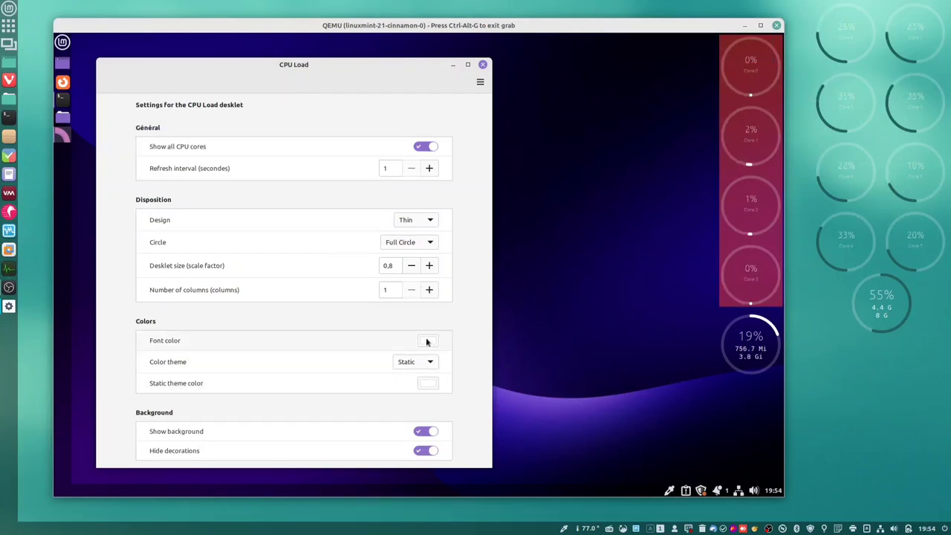
Set the CPU Load desklet's static theme color to a custom #754DCD
click(428, 383)
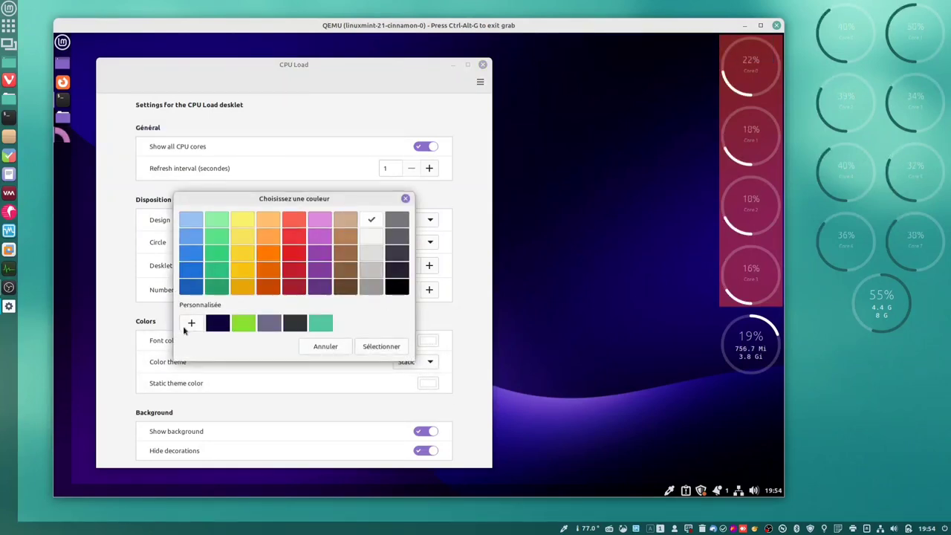
click(191, 322)
double_click(288, 220)
right_click(290, 221)
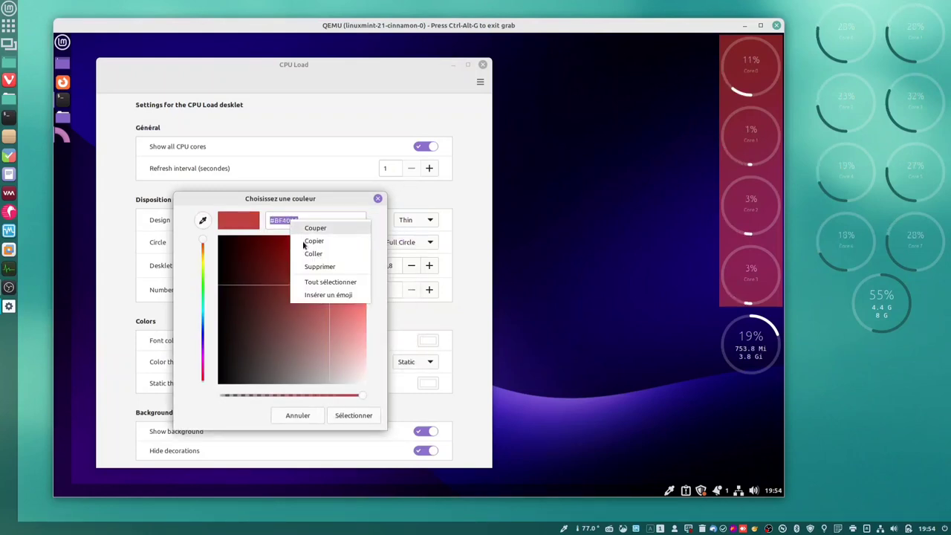
click(308, 251)
key(Return)
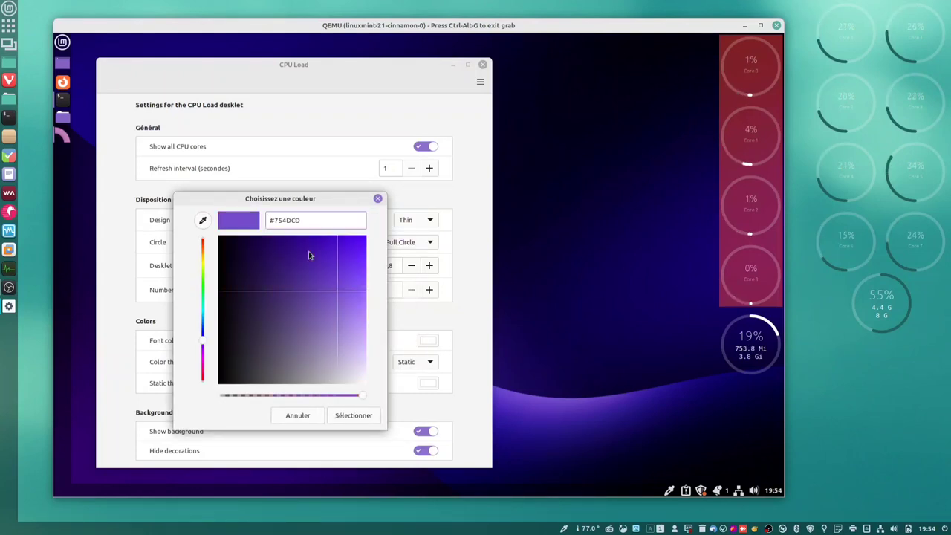
click(362, 414)
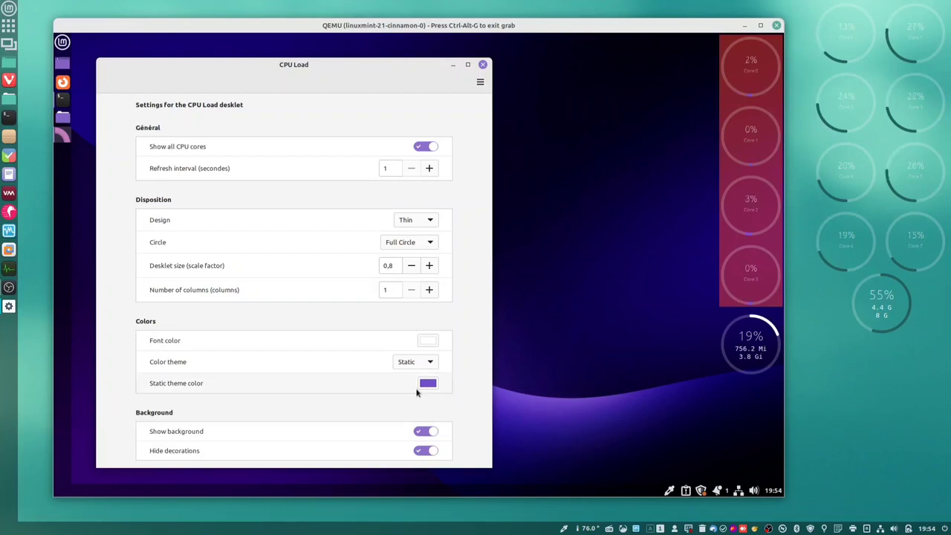
Pick #8c6ec9 from a purple toggle switch, set it as the CPU Load desklet's static theme color, and close the settings
drag(415, 69, 541, 75)
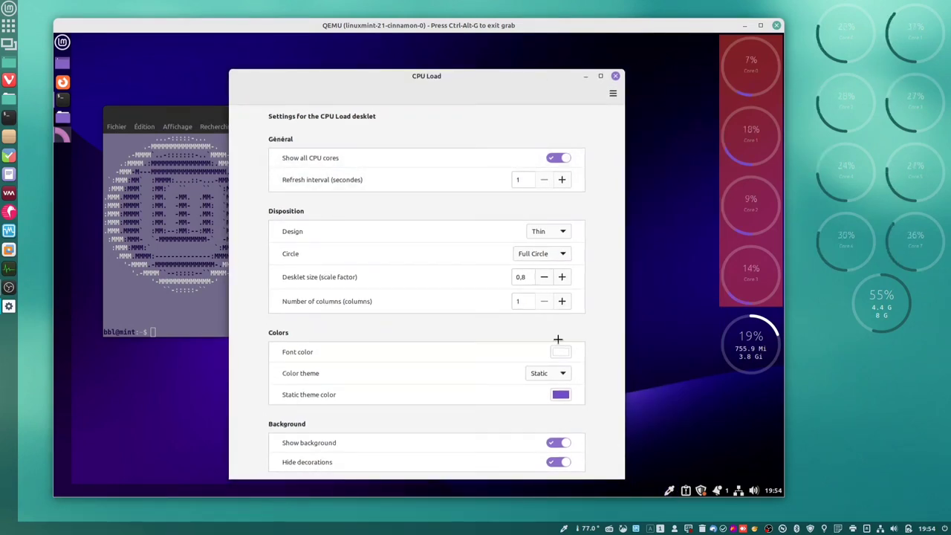
click(557, 157)
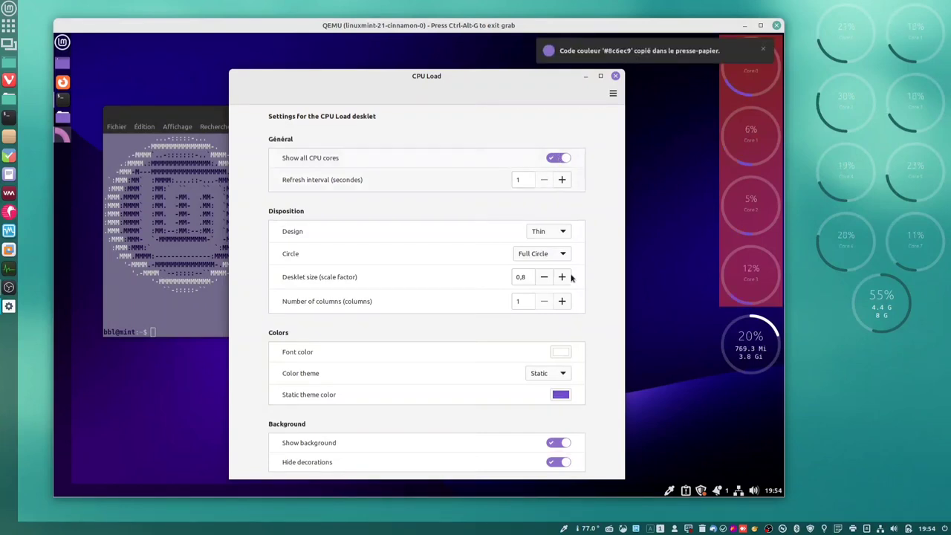
click(563, 394)
click(192, 325)
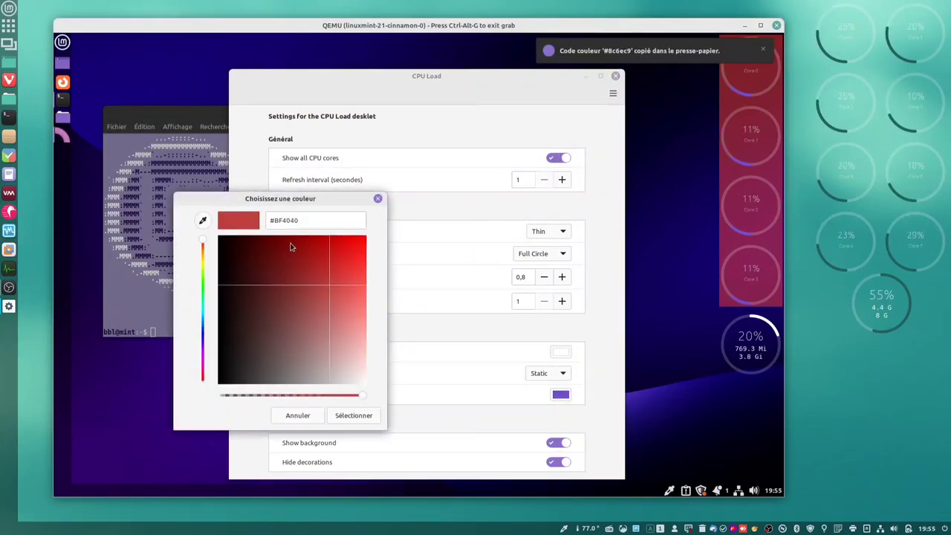
triple_click(289, 221)
right_click(290, 221)
click(313, 256)
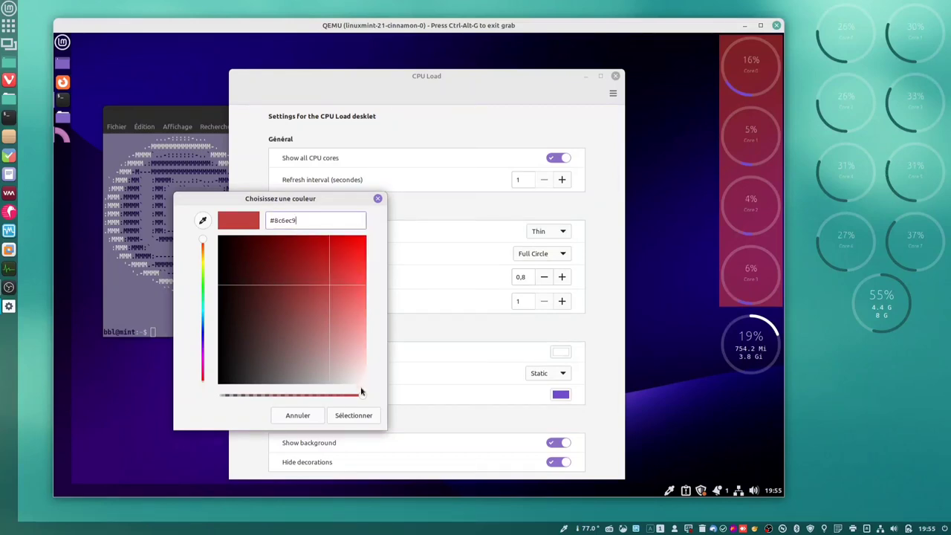
click(361, 415)
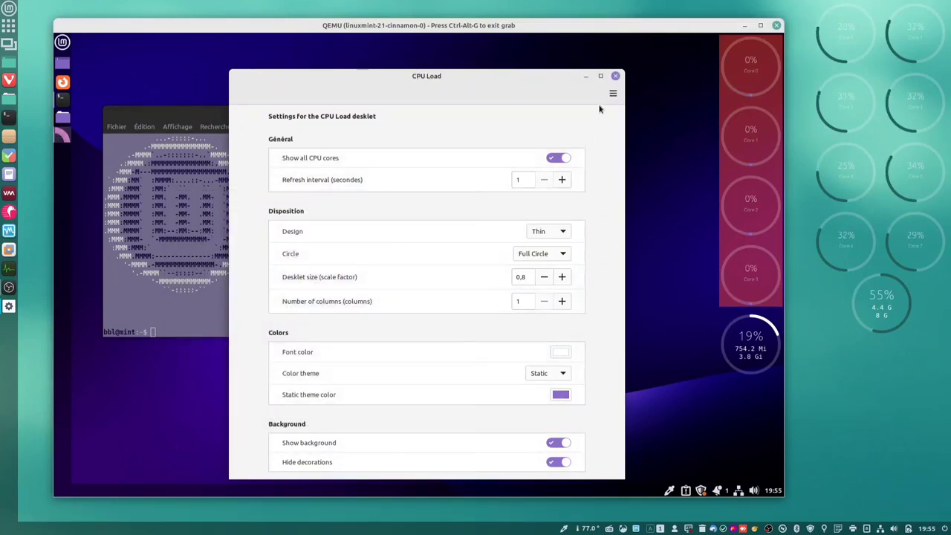
click(615, 76)
Set the Disk Space desklet's circle color to the copied #8c6ec9, close its settings, and move the terminal window to the desktop's center
right_click(743, 349)
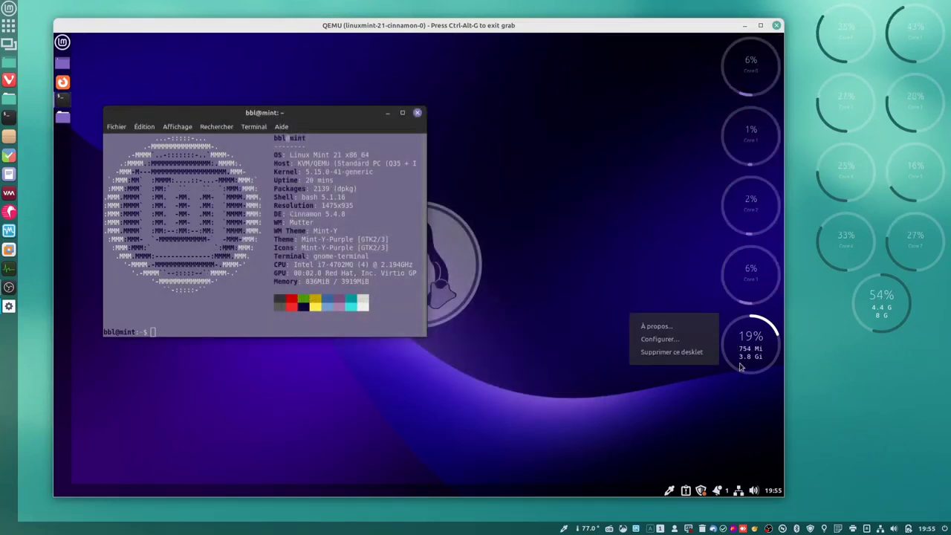
click(676, 344)
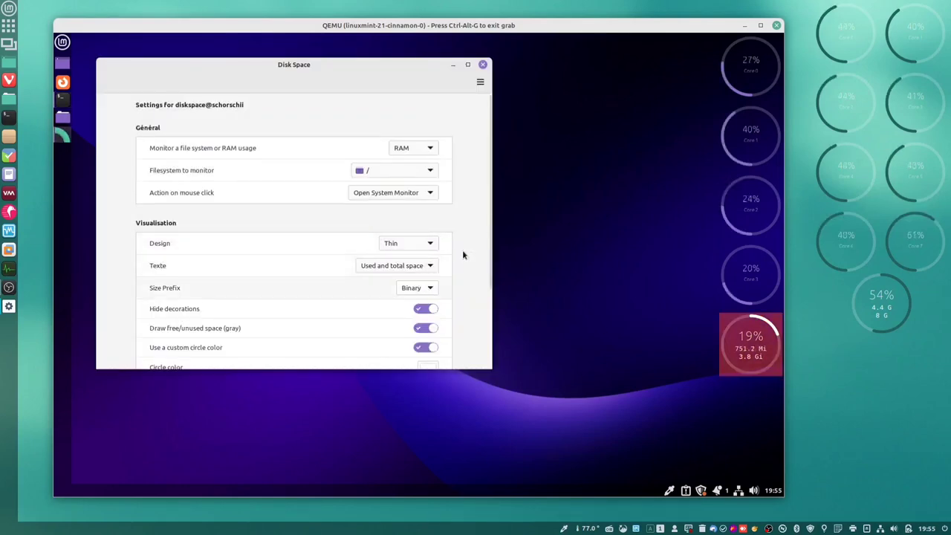
scroll(445, 258, down, 1)
scroll(446, 260, down, 2)
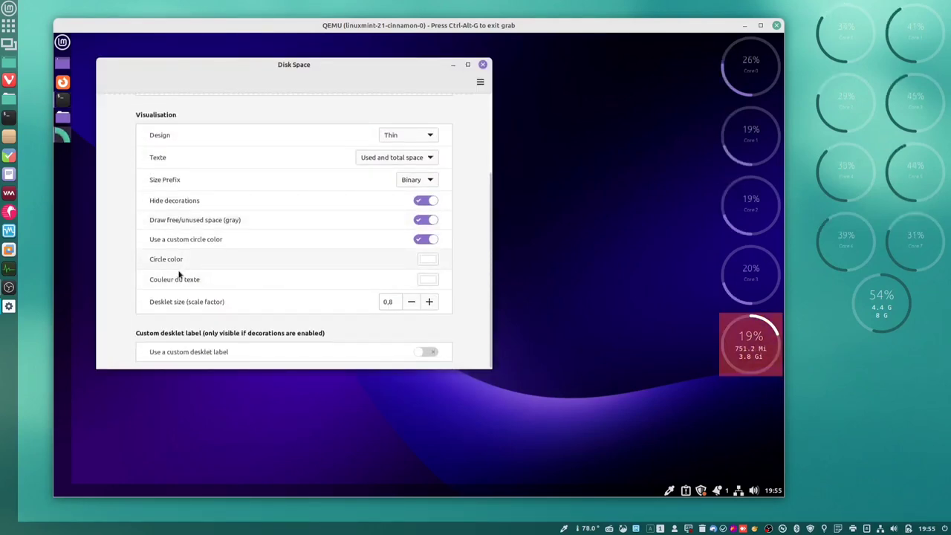
click(426, 261)
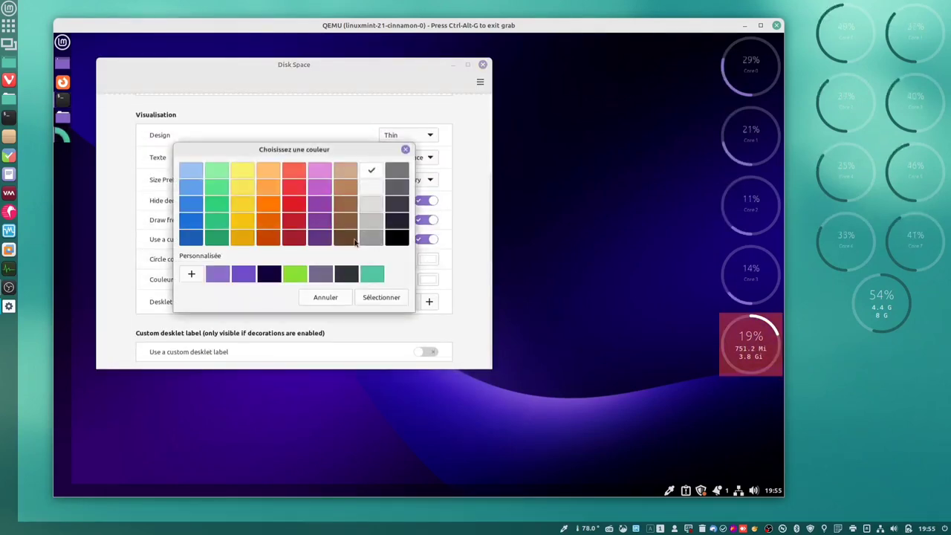
click(191, 272)
triple_click(297, 171)
right_click(286, 173)
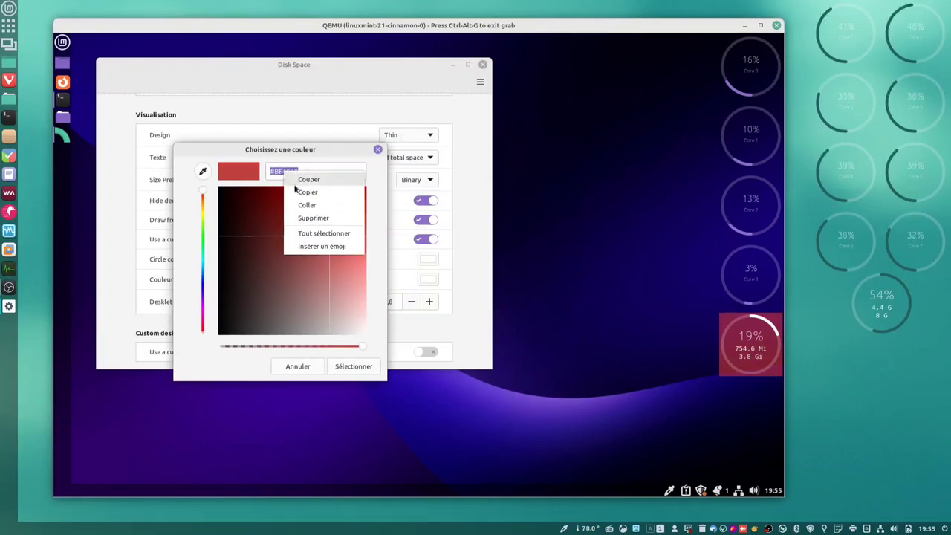
click(306, 207)
click(354, 365)
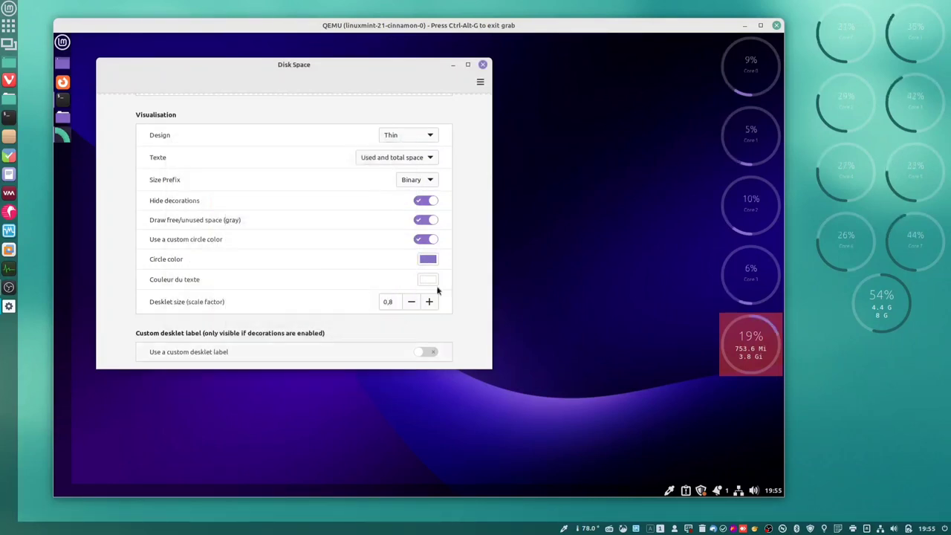
click(483, 64)
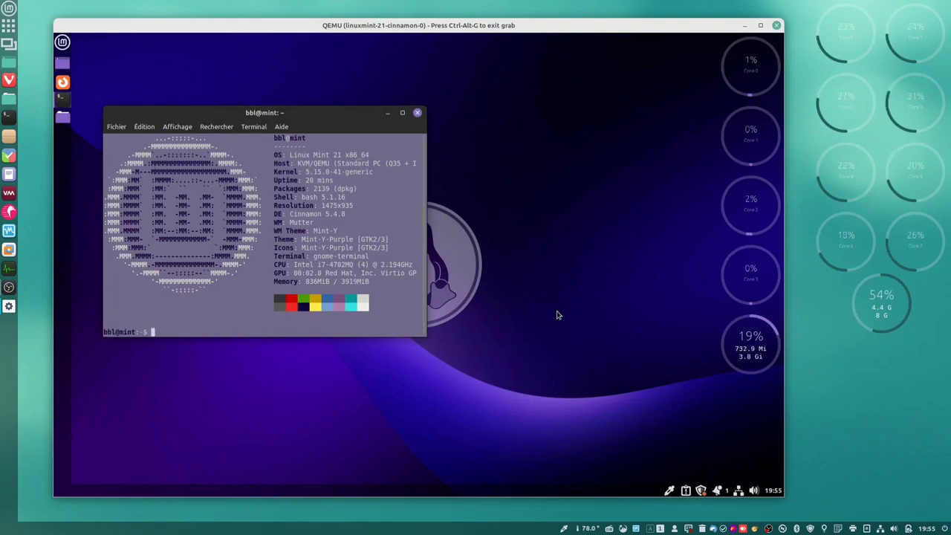
drag(311, 115, 477, 123)
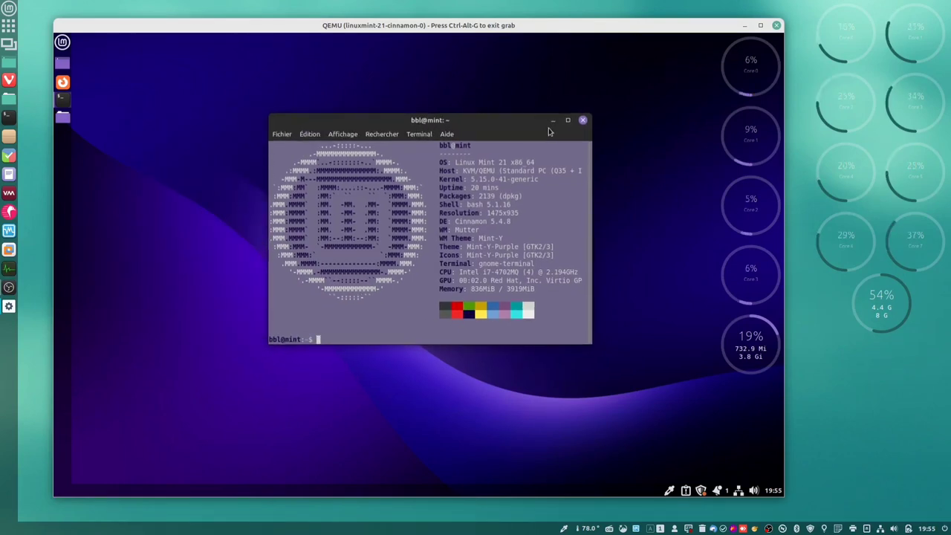
Try the Rose image as desktop background, and set the background to Singapore from the Vanessa collection
right_click(215, 208)
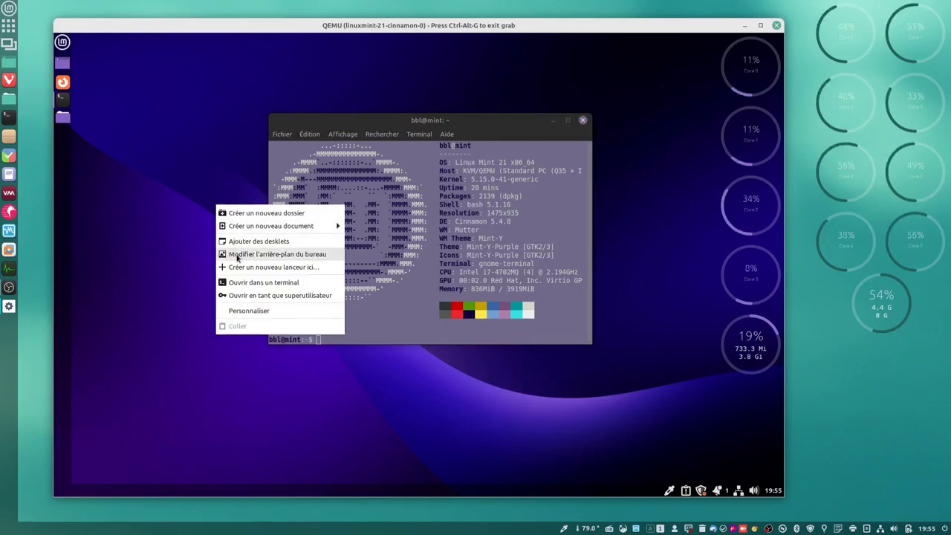
click(236, 254)
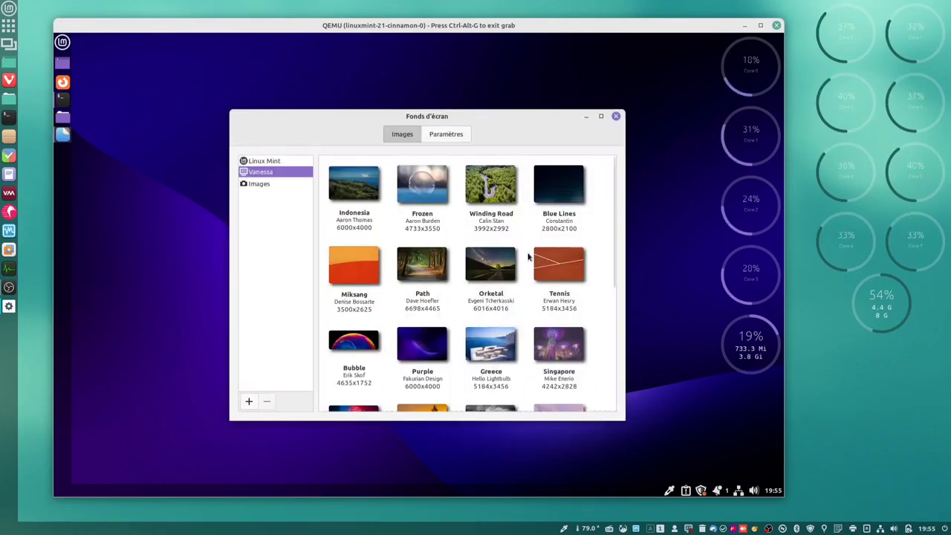
scroll(529, 257, down, 3)
scroll(528, 257, down, 2)
click(558, 264)
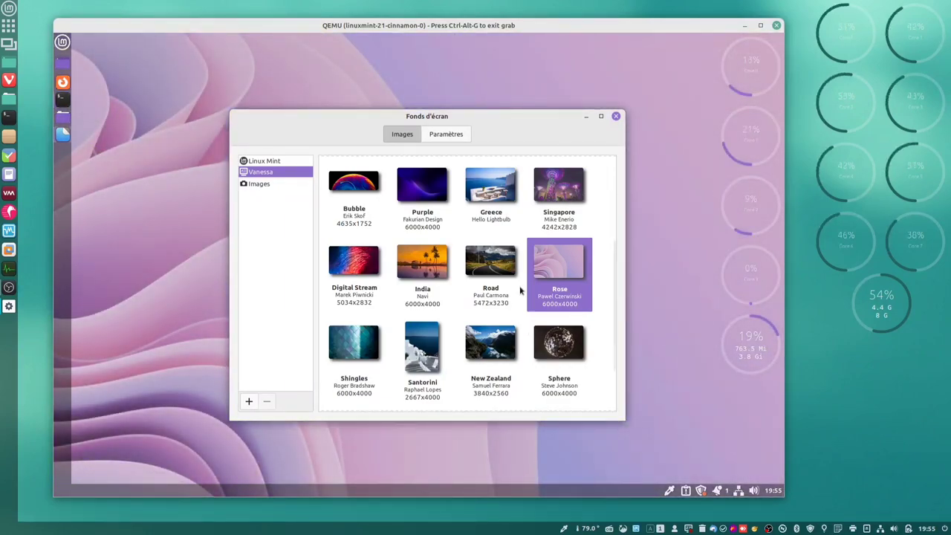
click(553, 195)
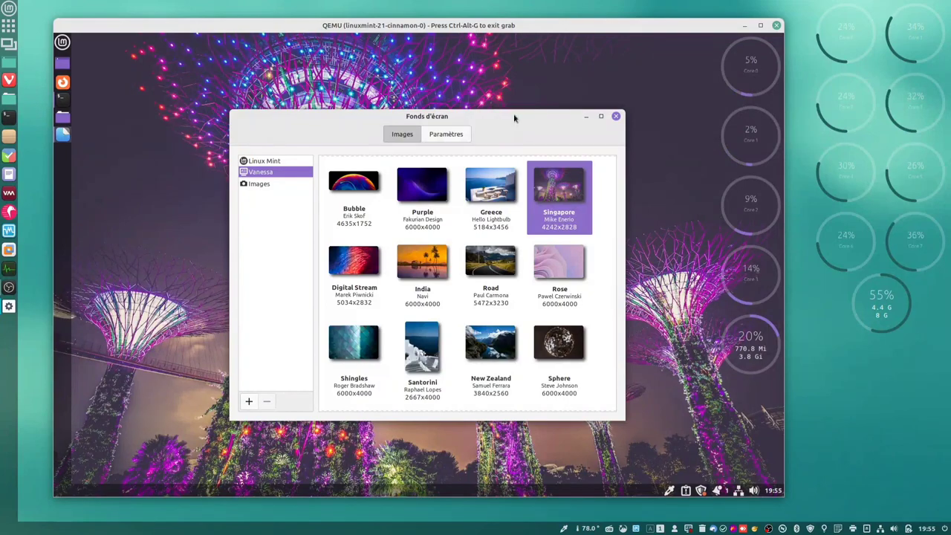
mouse_move(513, 117)
mouse_down()
mouse_move(314, 363)
mouse_move(511, 99)
mouse_up()
scroll(488, 275, down, 5)
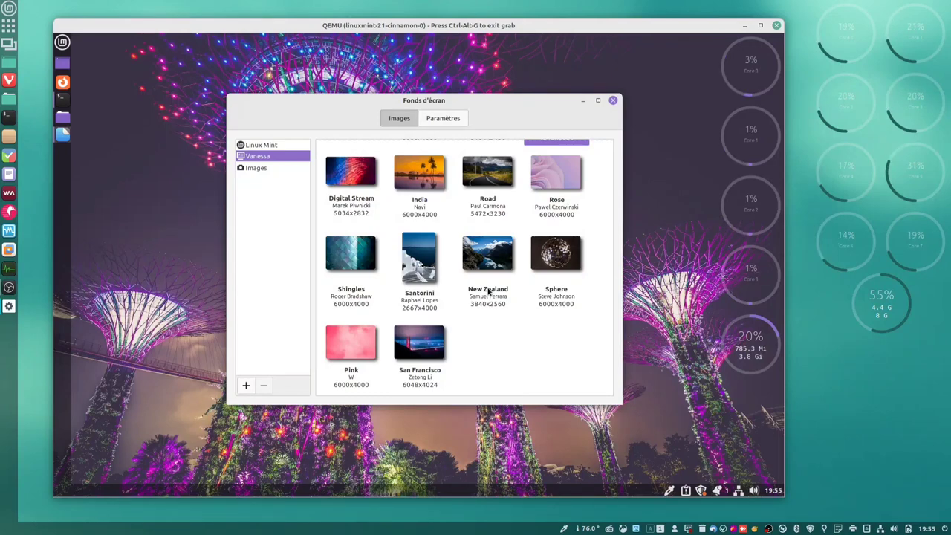
Open the system settings and browse the applets available for download
right_click(66, 223)
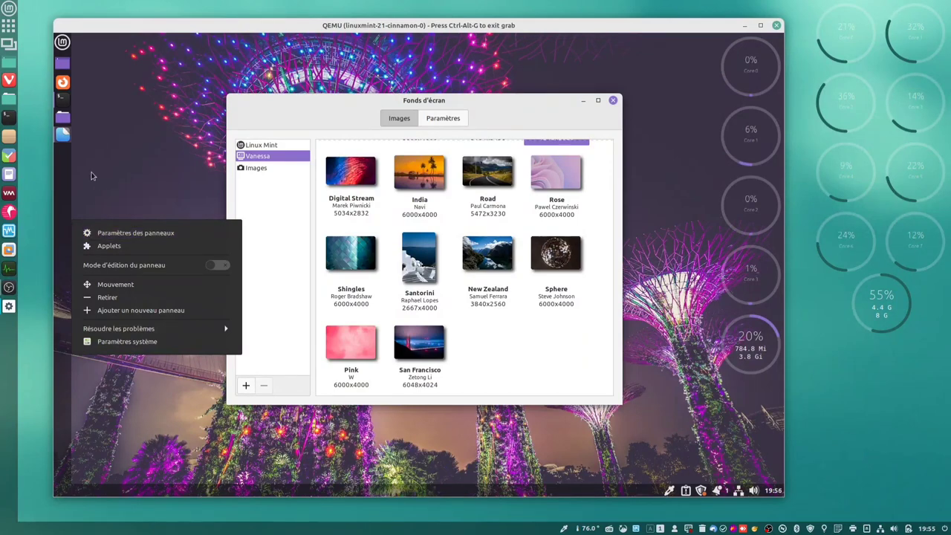
key(Escape)
click(62, 43)
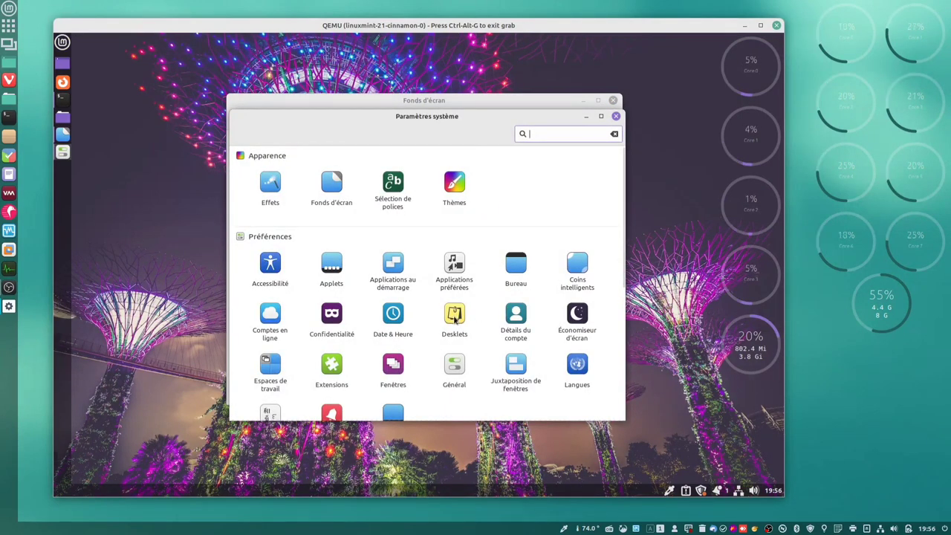
click(331, 277)
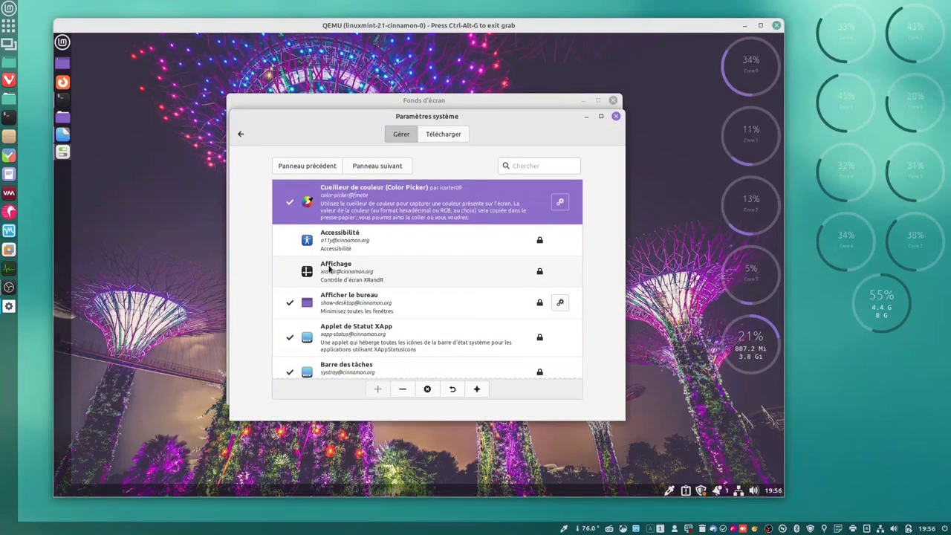
click(453, 133)
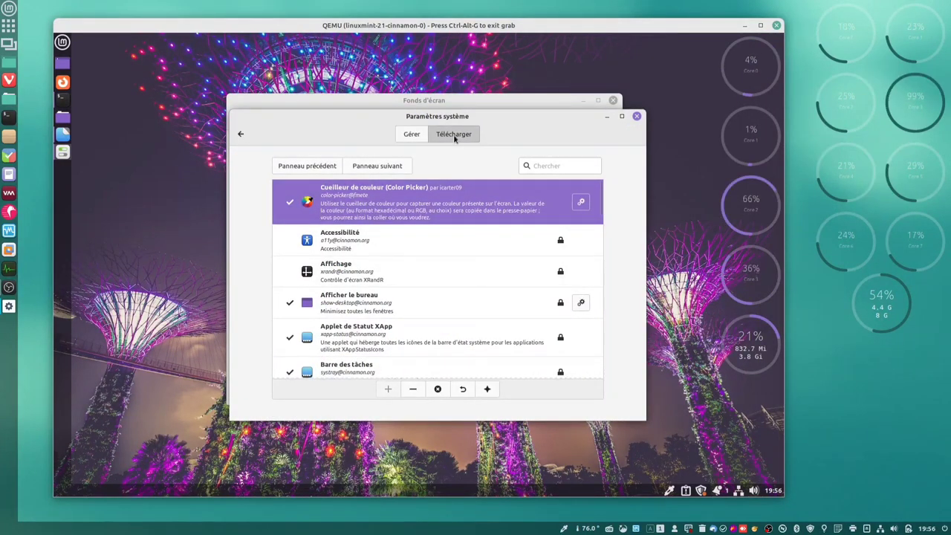
scroll(427, 201, down, 5)
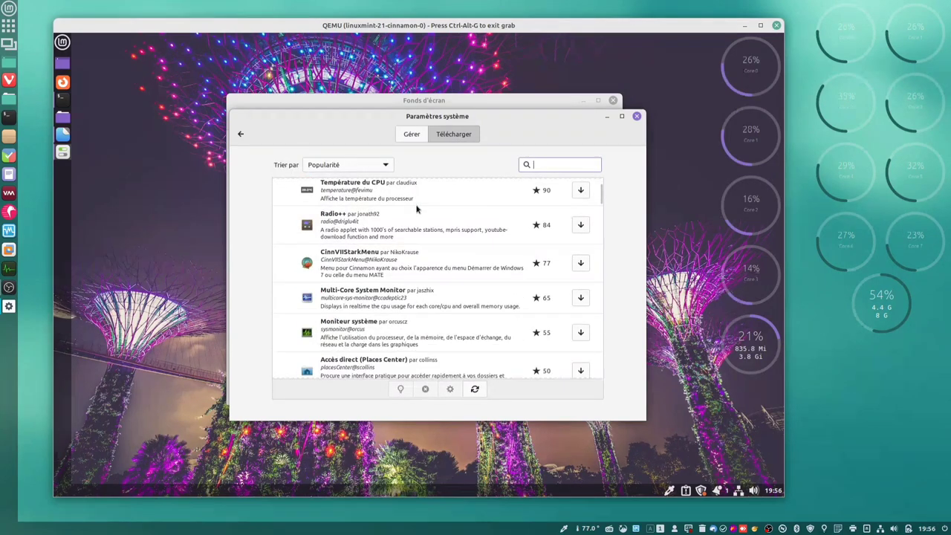
click(240, 135)
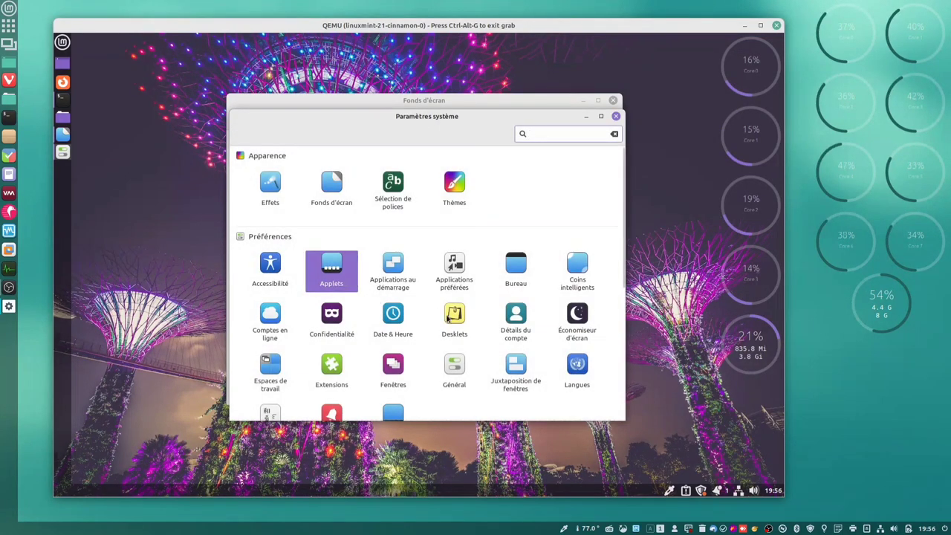
Set the transparency type of the Tableaux de bords transparents extension to Avec de l'ombre and close the settings and wallpaper windows
click(331, 366)
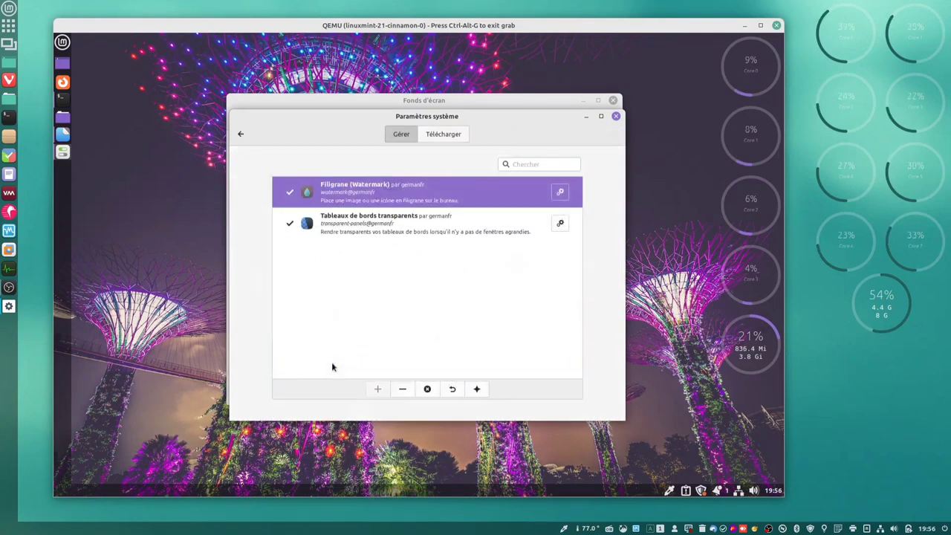
click(560, 223)
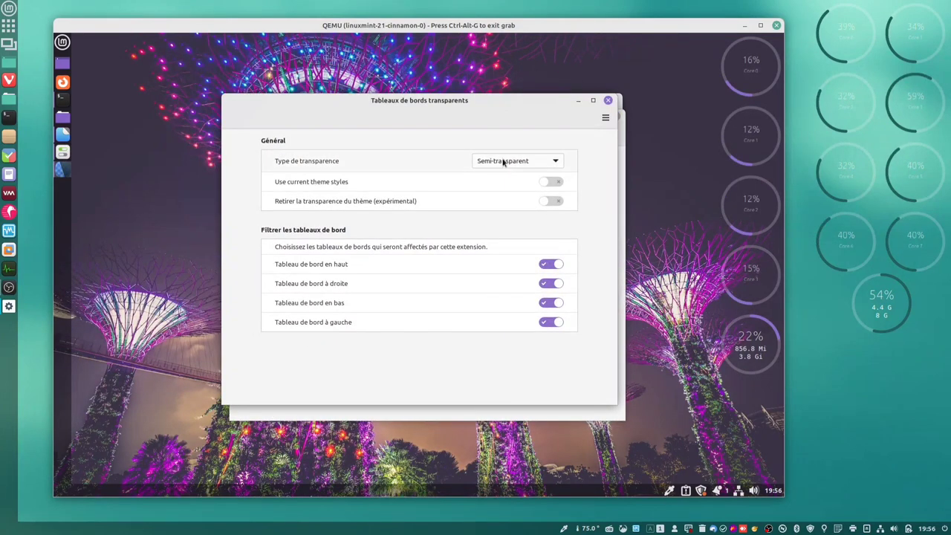
click(502, 161)
click(503, 147)
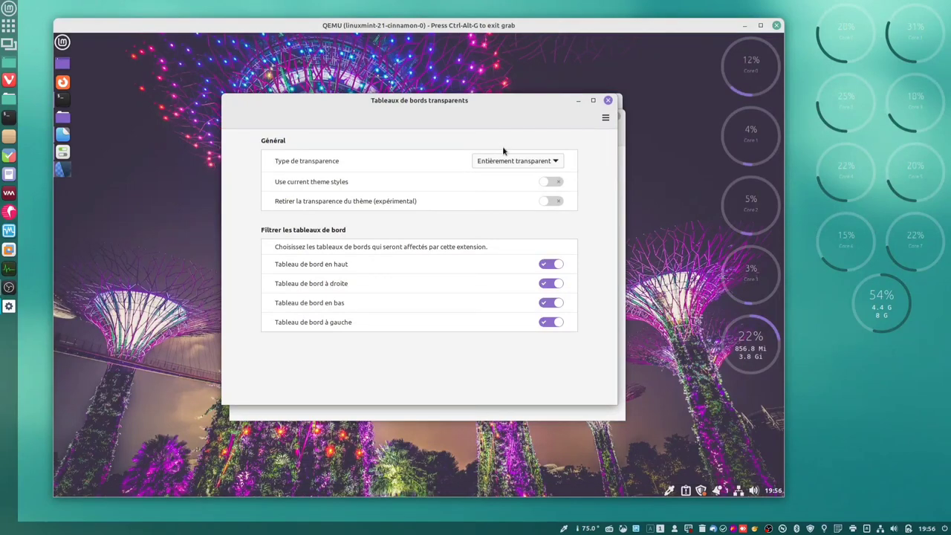
click(520, 162)
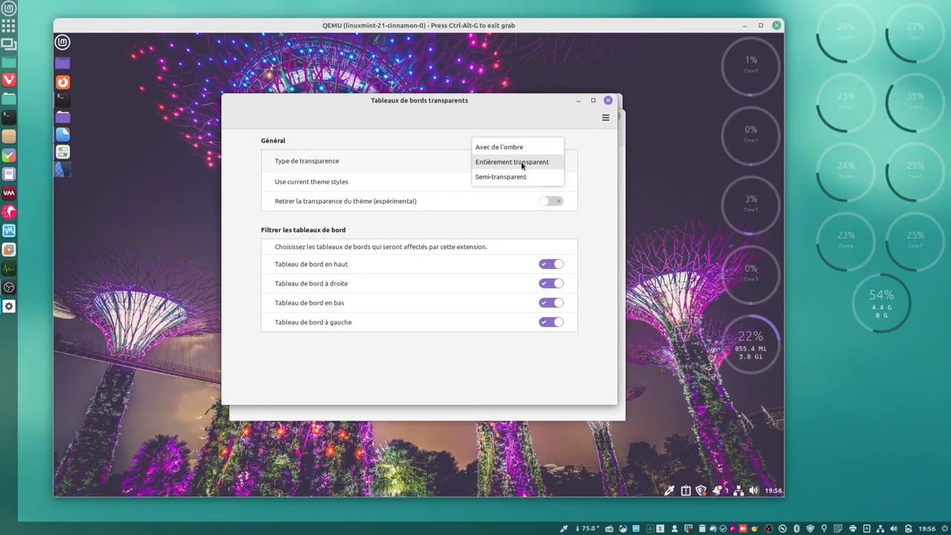
click(523, 143)
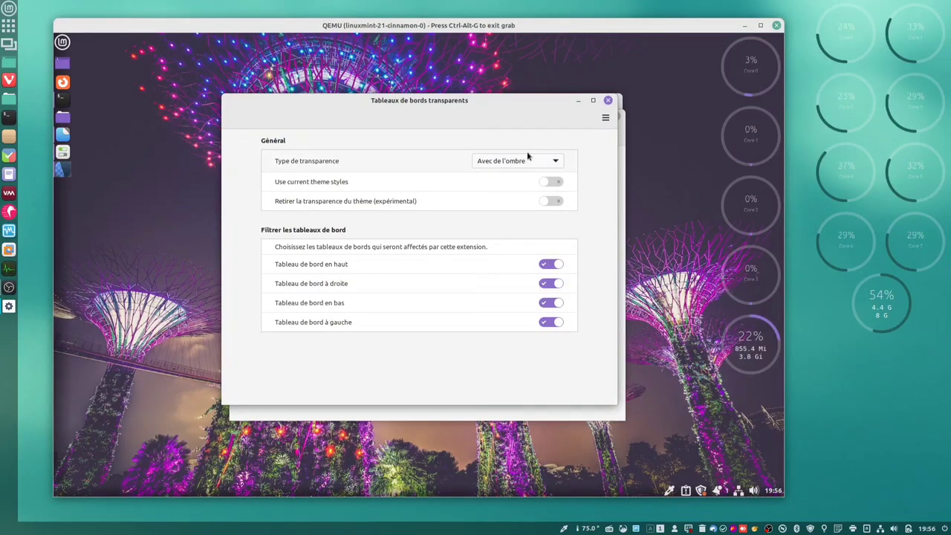
click(609, 100)
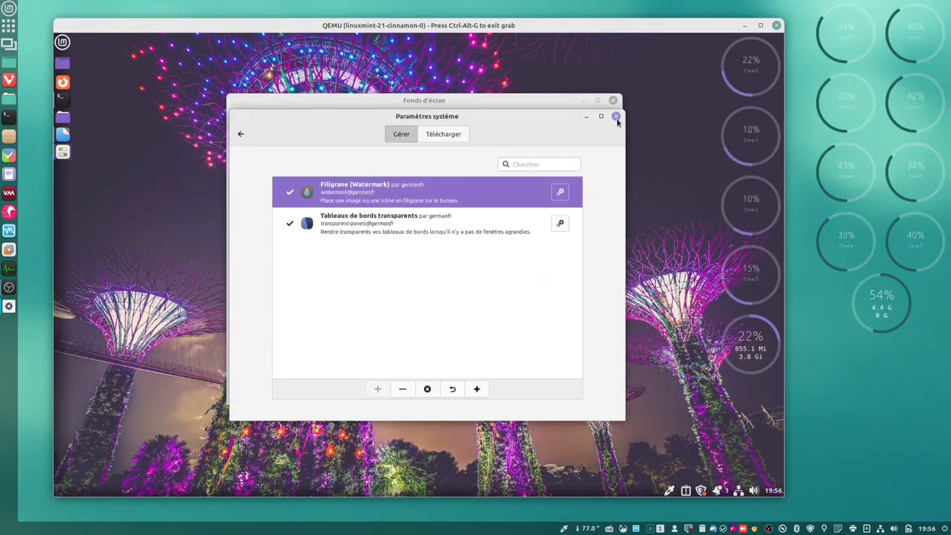
click(614, 101)
click(613, 102)
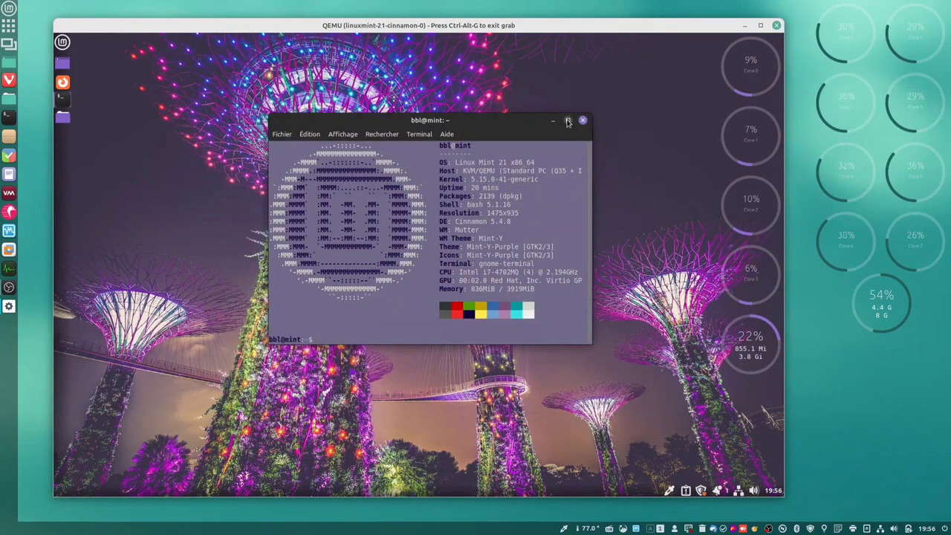
Check how the panels look with the terminal maximized, restoring and repositioning the terminal window on the desktop
double_click(568, 121)
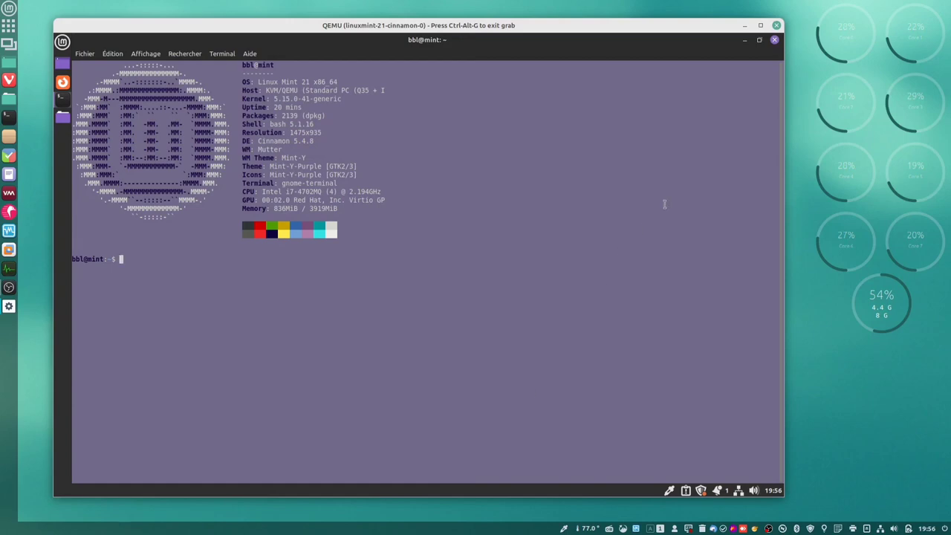
click(759, 40)
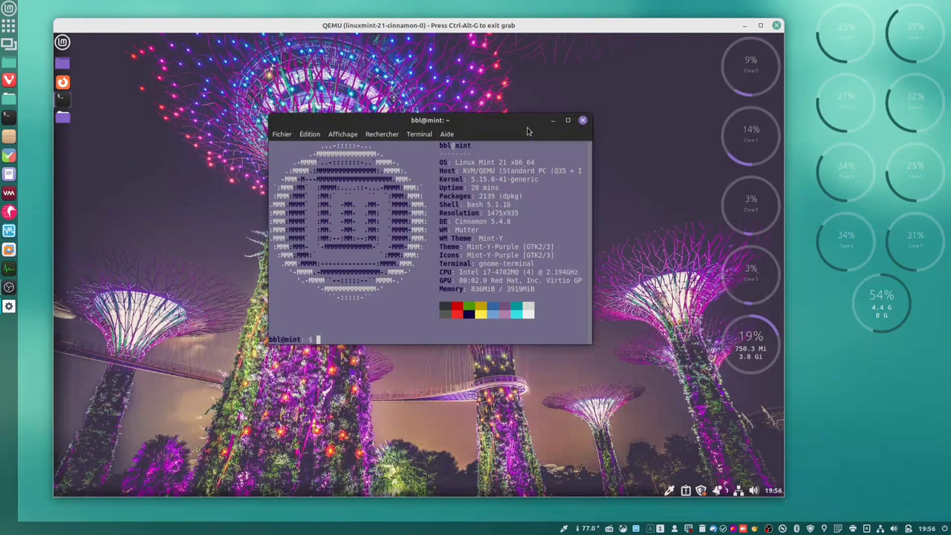
drag(532, 128, 450, 170)
click(491, 164)
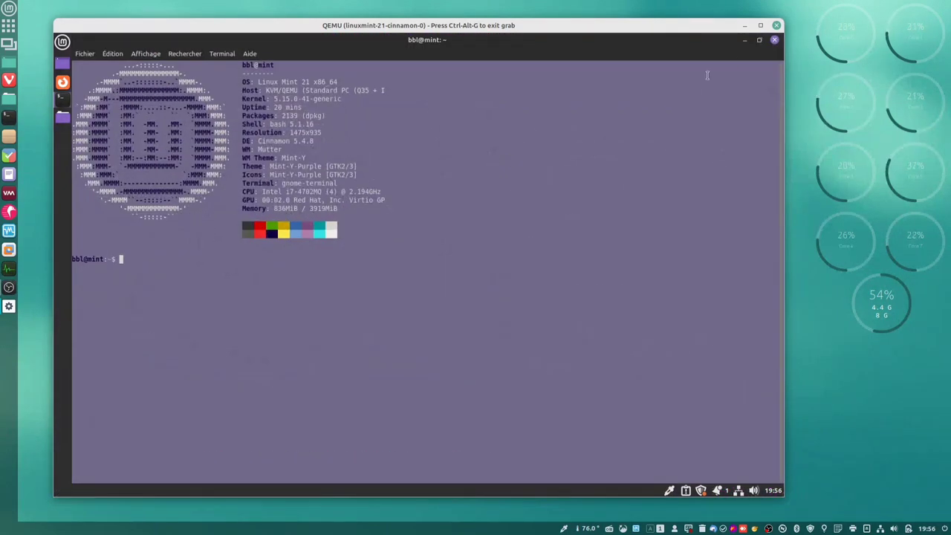
click(758, 41)
drag(436, 165, 511, 169)
Release the virtual machine's input grab, maximize its window and switch it to full screen
key(ctrl+alt+g)
click(760, 25)
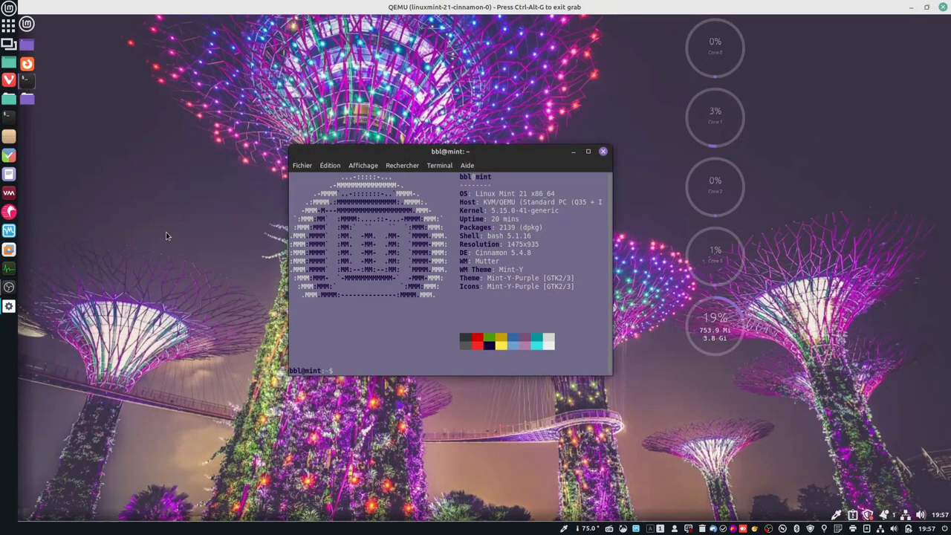
key(ctrl+alt+f)
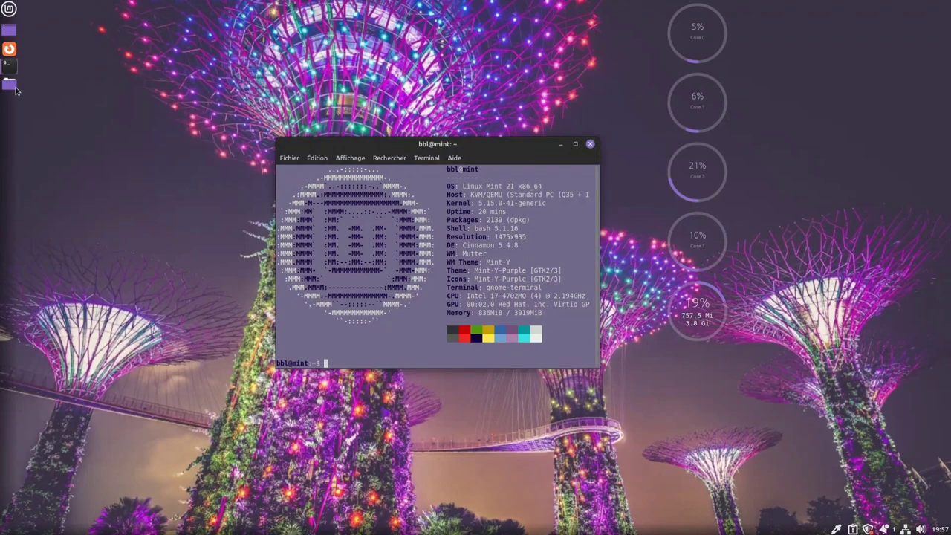
Open the home folder in the file manager and arrange its window and the terminal so both show on the desktop
click(11, 85)
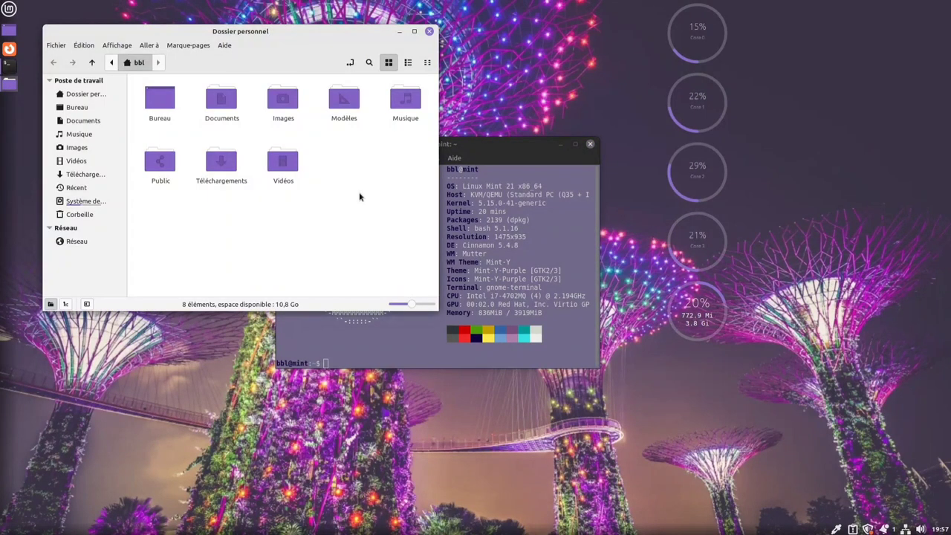
drag(302, 33, 697, 189)
drag(522, 143, 496, 72)
Launch the text editor (Éditeur de texte) and the calculator (Calculatrice) alongside the other open windows
click(10, 9)
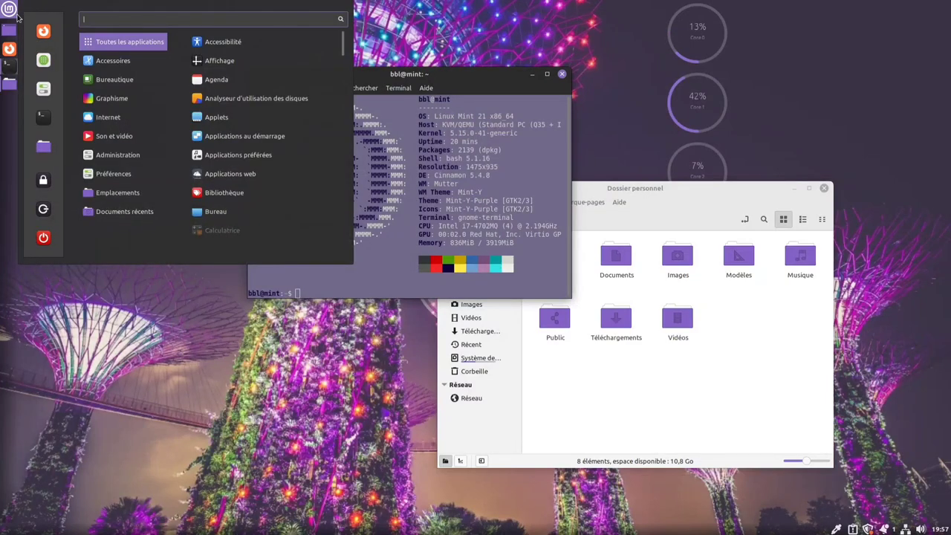
text(text)
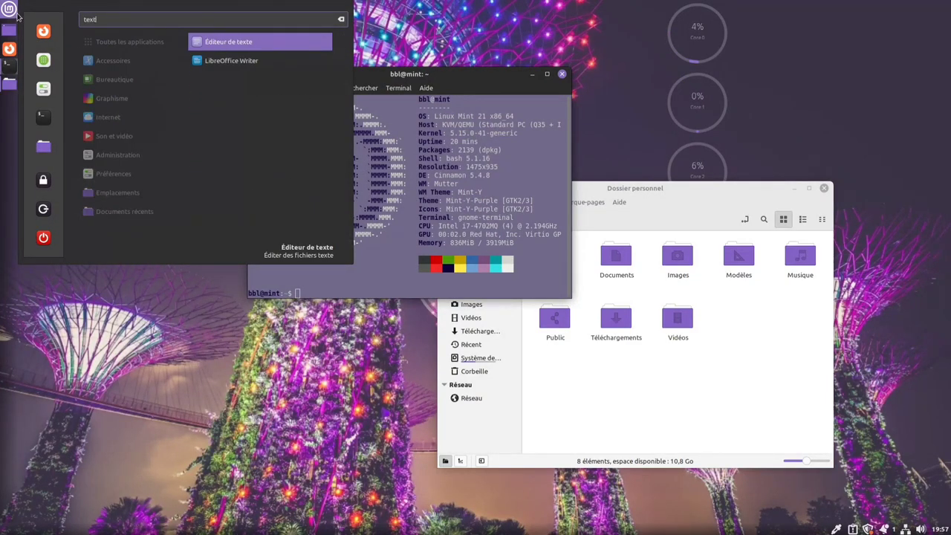
key(Return)
click(8, 11)
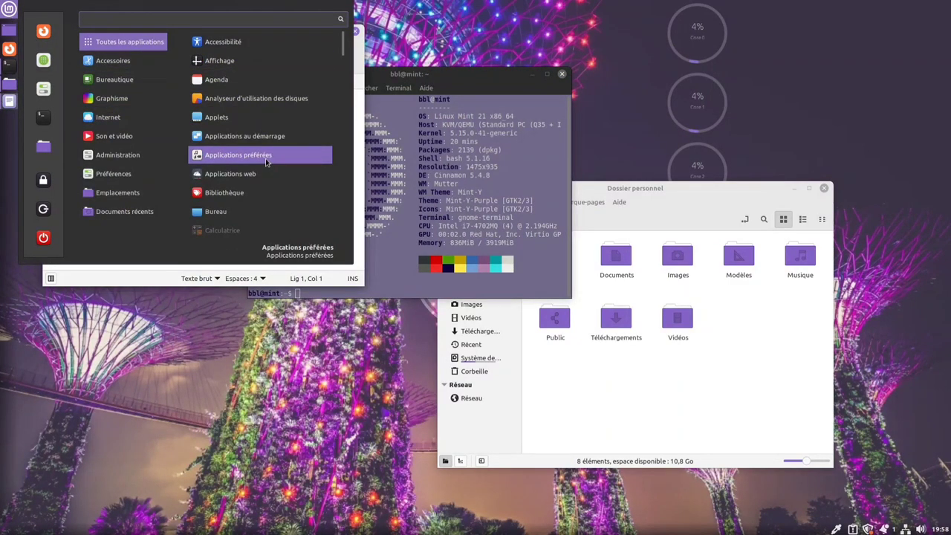
scroll(266, 161, down, 3)
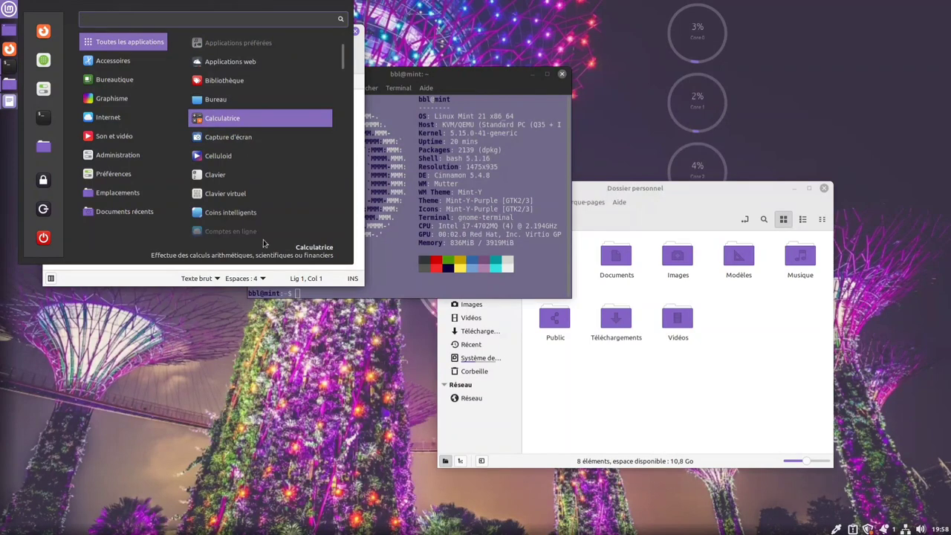
key(Return)
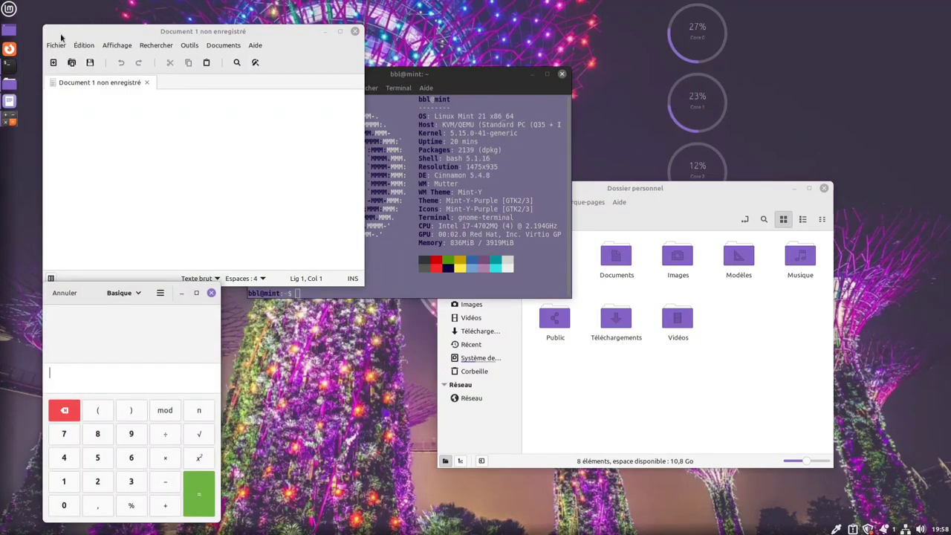
Set both the icon theme and the applications theme to Mint-Y-Dark-Purple in the system settings
click(13, 11)
click(44, 92)
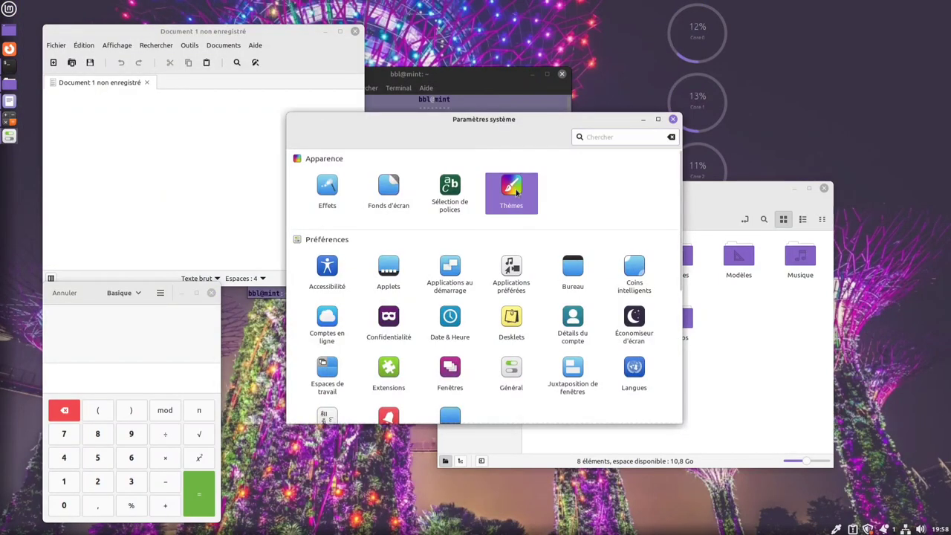
click(515, 191)
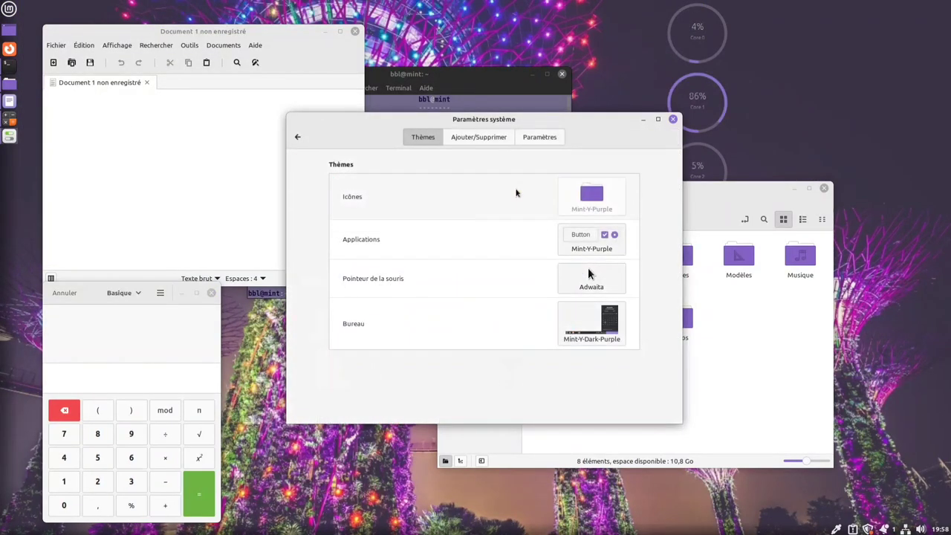
click(592, 200)
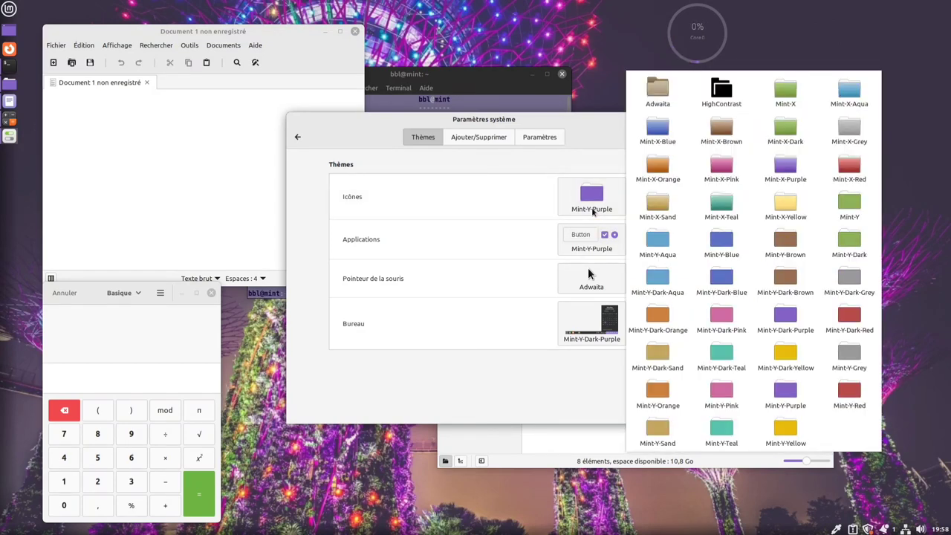
click(780, 319)
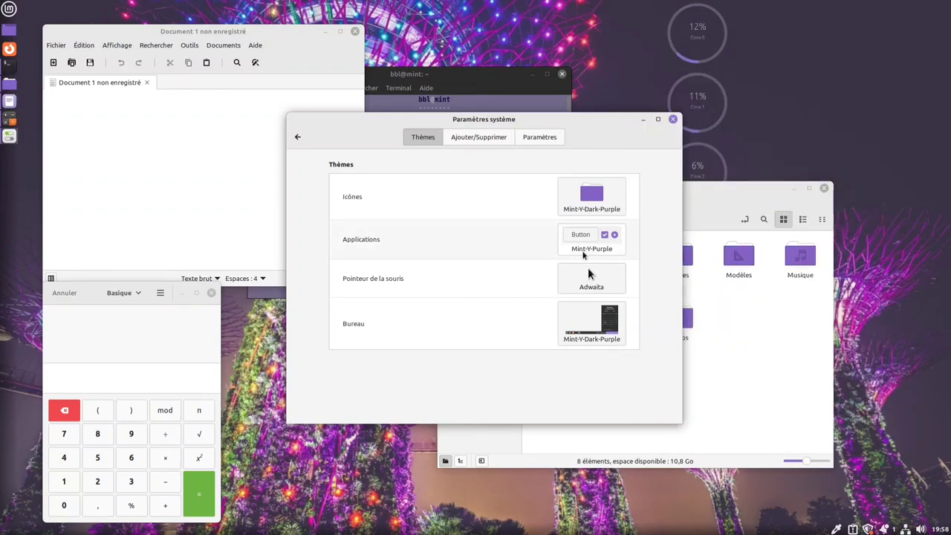
click(582, 253)
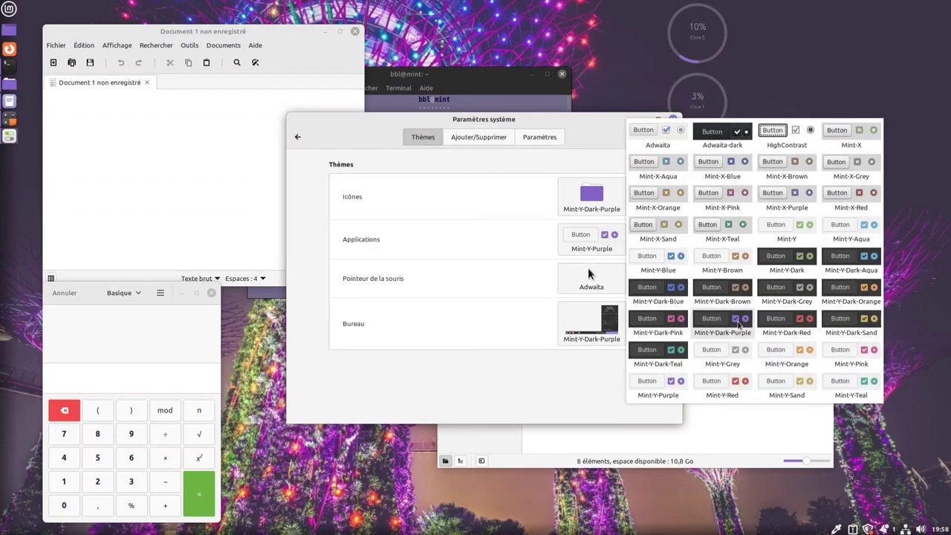
click(735, 321)
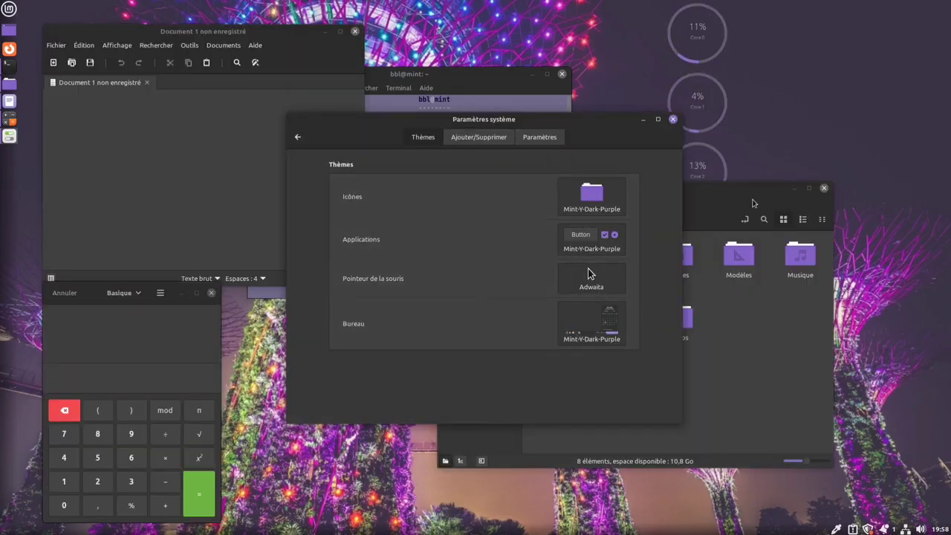
Move the home folder window clear of the desklets and line up the CPU and memory desklets along the desktop's right edge
drag(751, 206, 486, 247)
drag(691, 65, 922, 65)
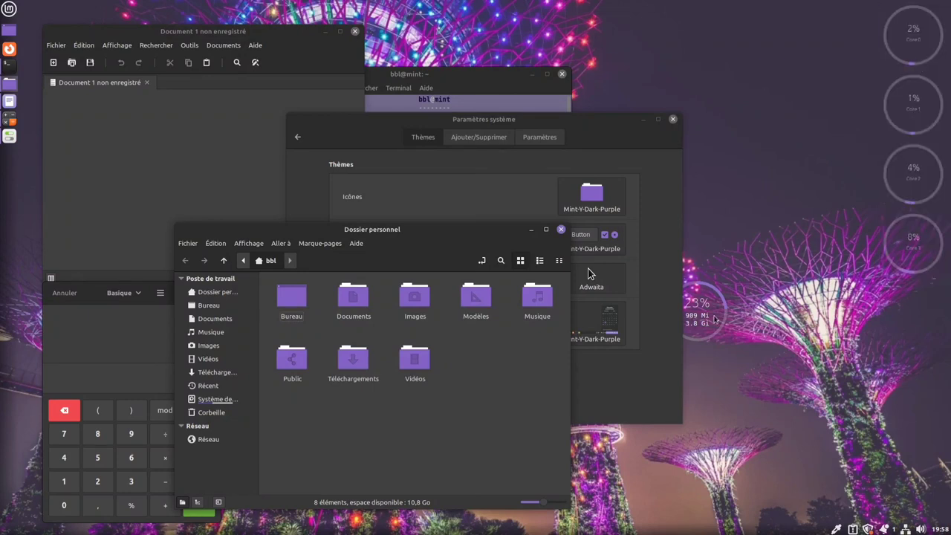
drag(714, 319, 930, 319)
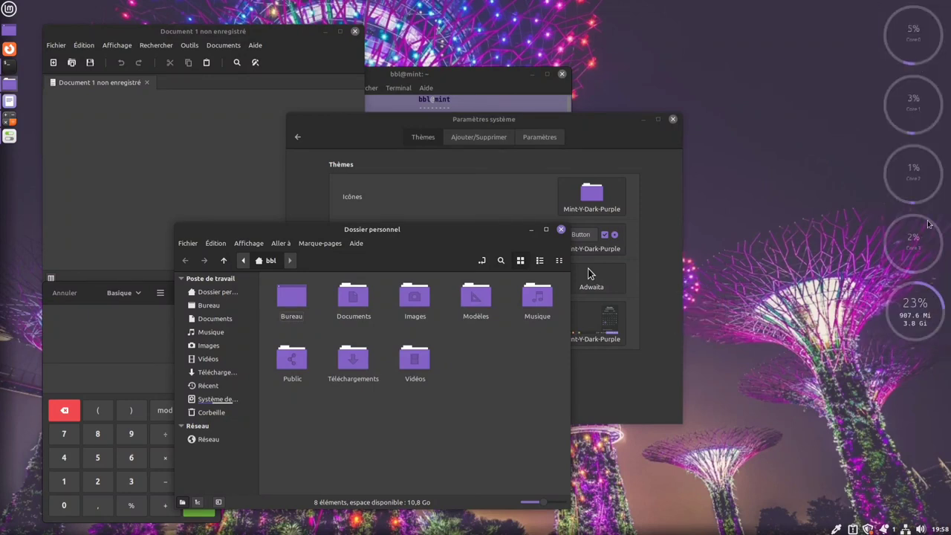
Set the CPU Load desklet to 2 columns and place the memory desklet centred just below the four core circles
right_click(910, 193)
click(817, 30)
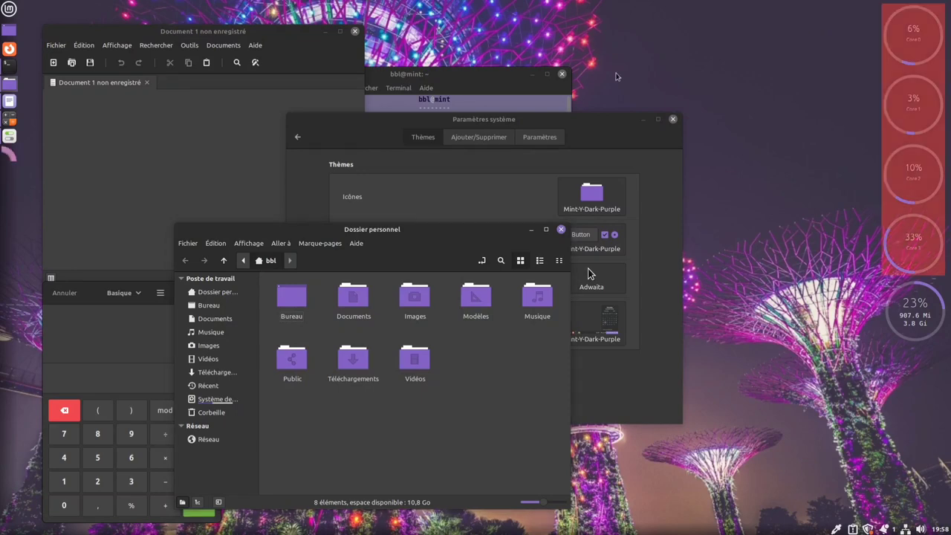
click(393, 152)
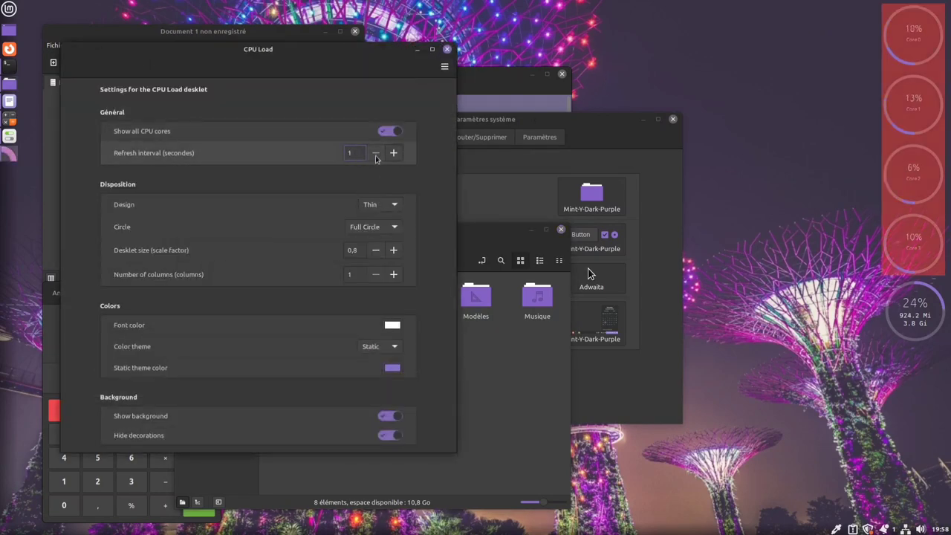
click(394, 274)
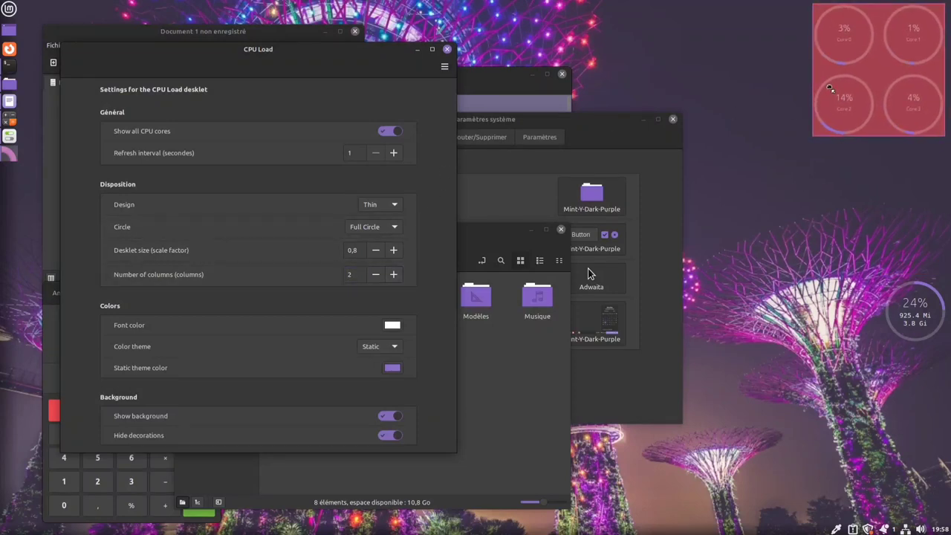
drag(888, 304, 862, 165)
click(446, 49)
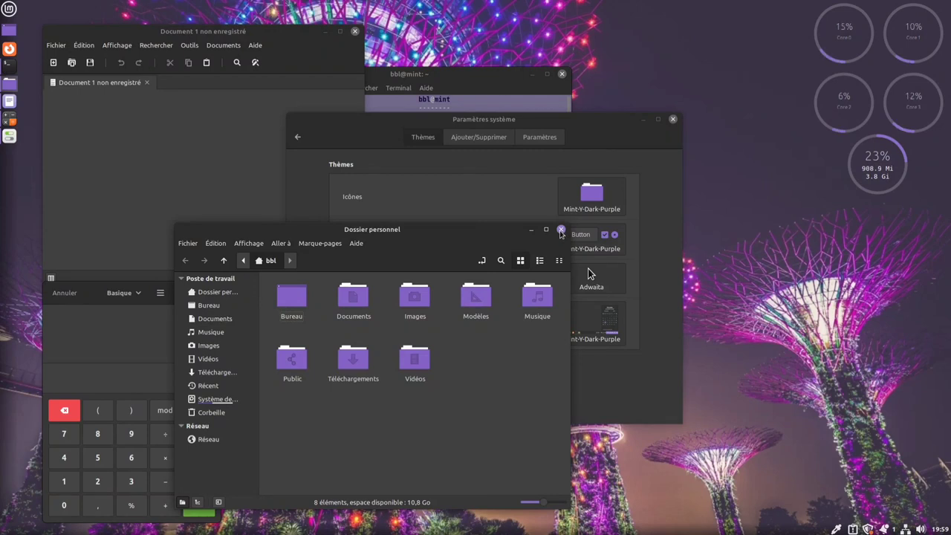
Open the login window settings (Fenêtre de connexion) from the system settings, authenticating with the account password
click(10, 10)
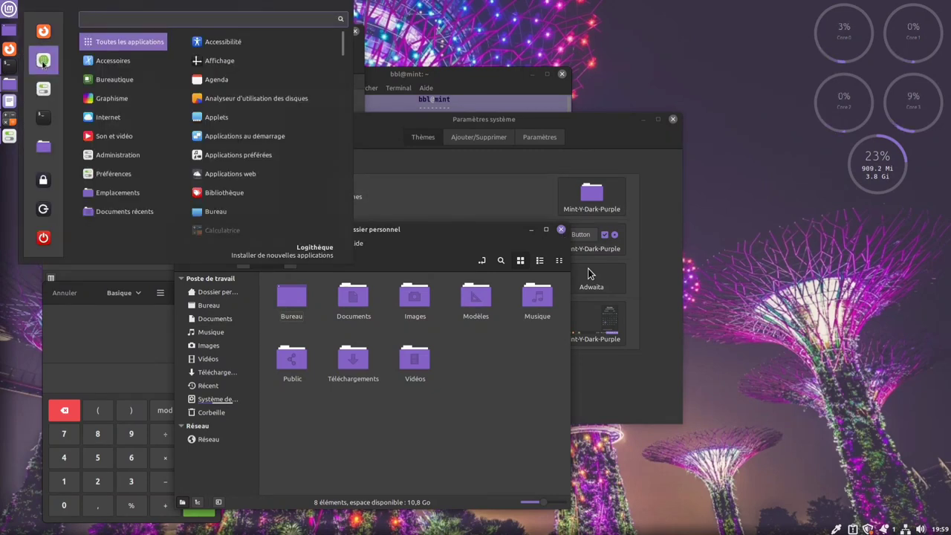
click(46, 89)
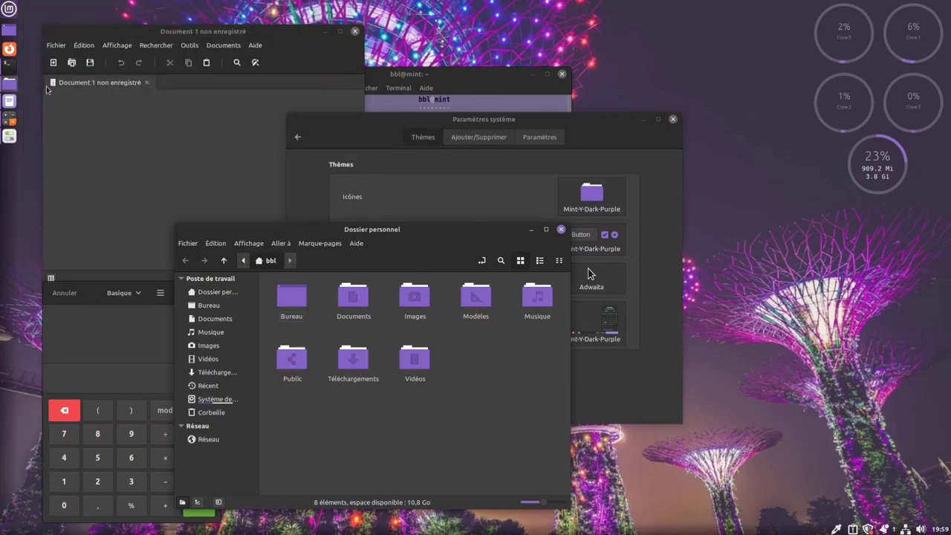
click(588, 274)
scroll(352, 371, down, 5)
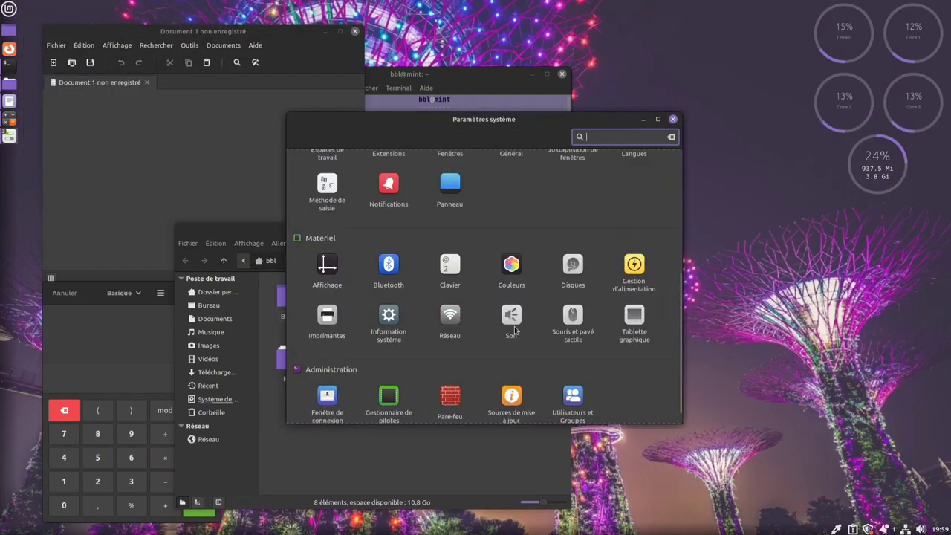
click(327, 386)
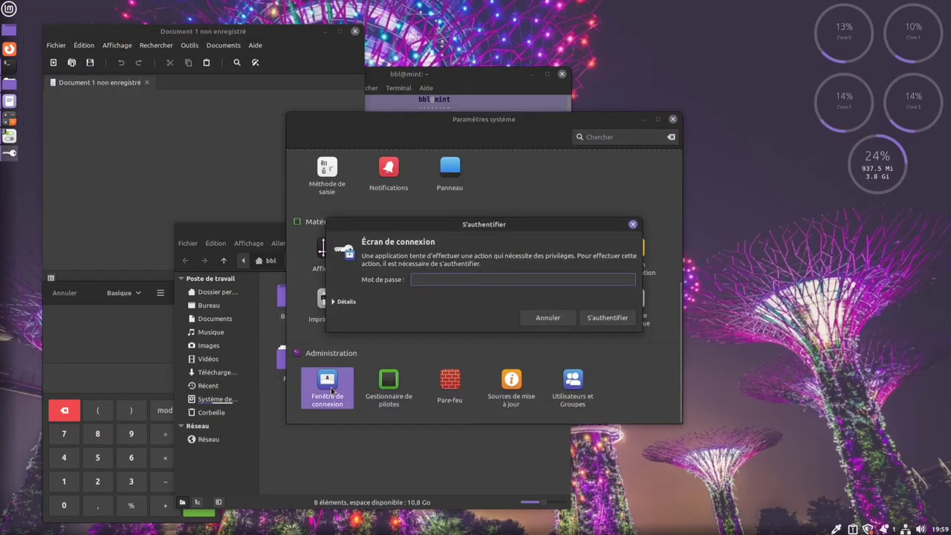
text(••••)
key(Return)
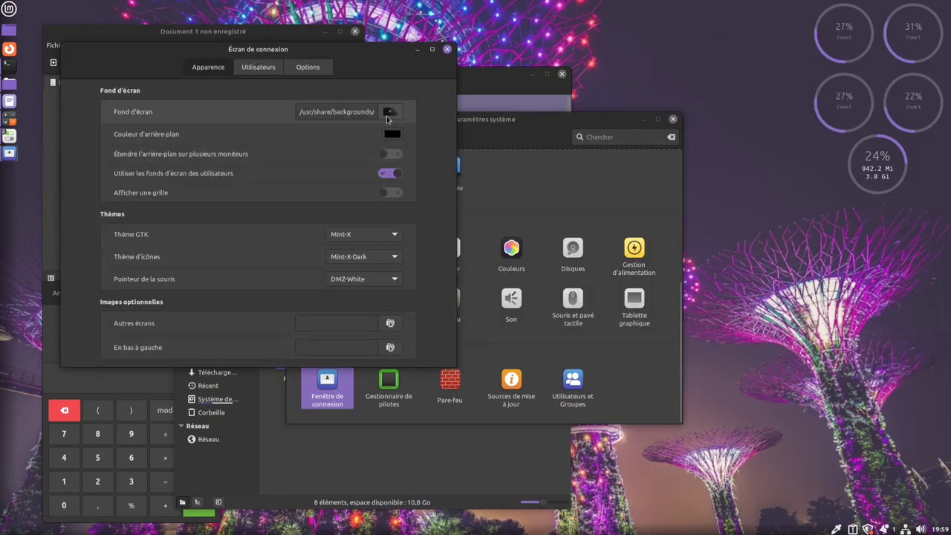
Browse to /usr/share/backgrounds/linuxmint-vanessa to choose the login screen's background image
click(386, 116)
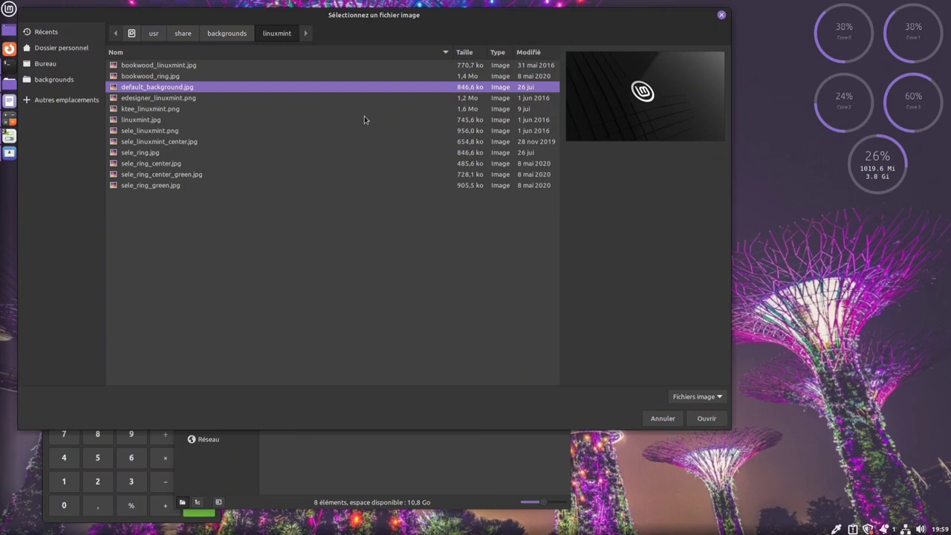
click(130, 33)
double_click(134, 290)
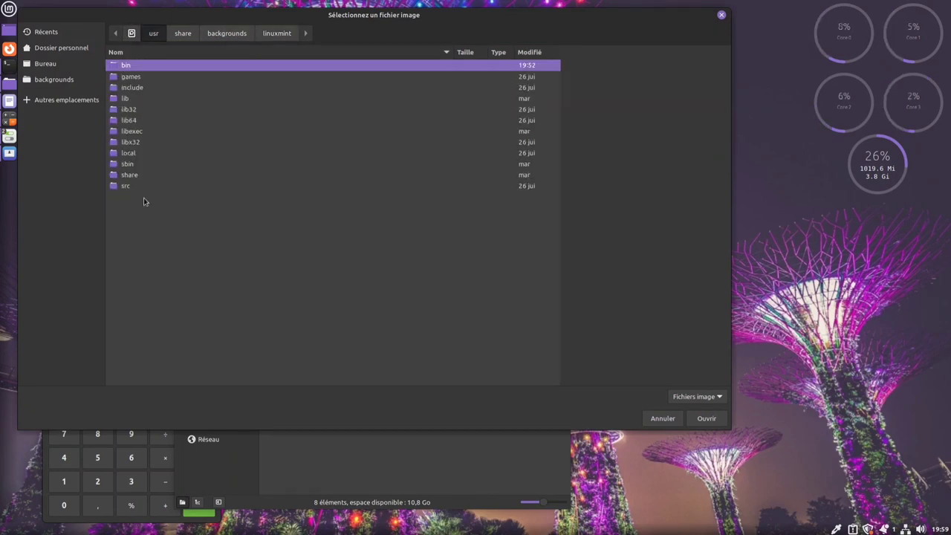
double_click(133, 176)
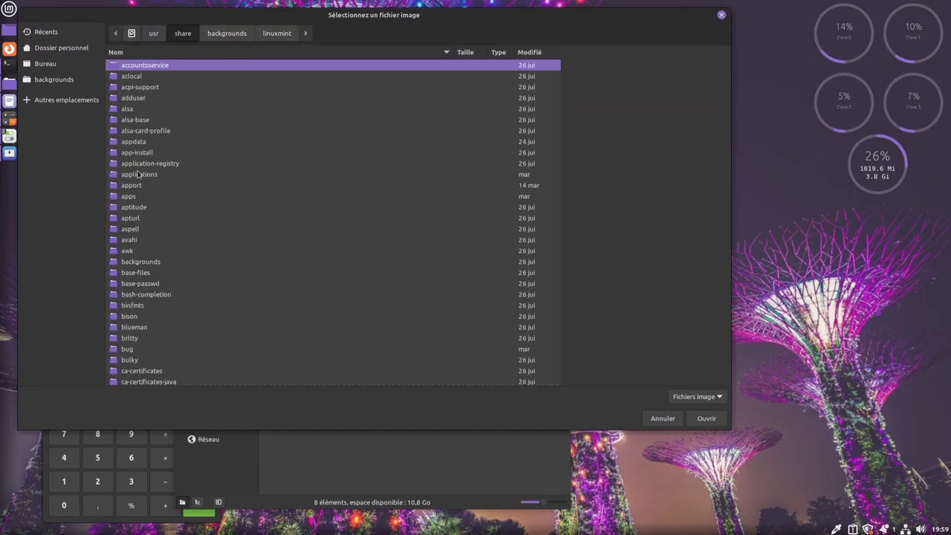
double_click(150, 263)
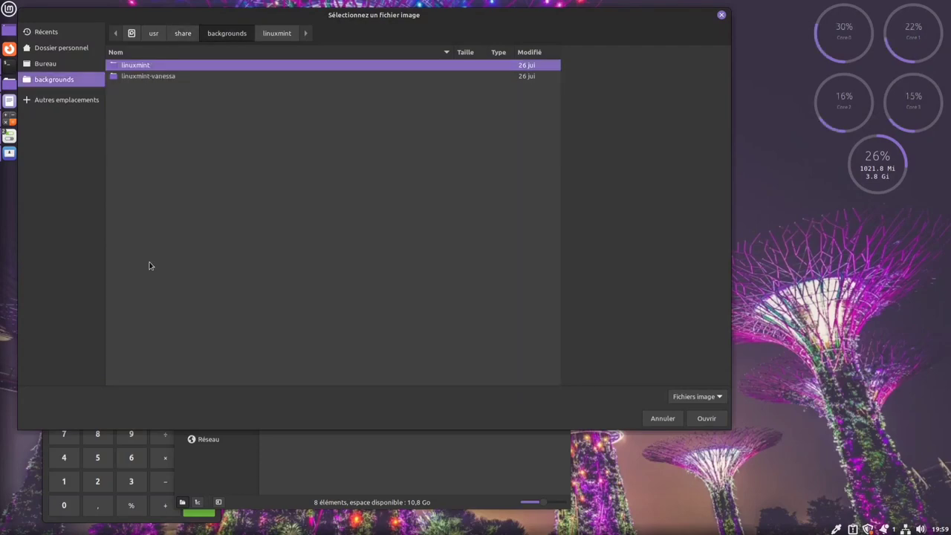
double_click(165, 78)
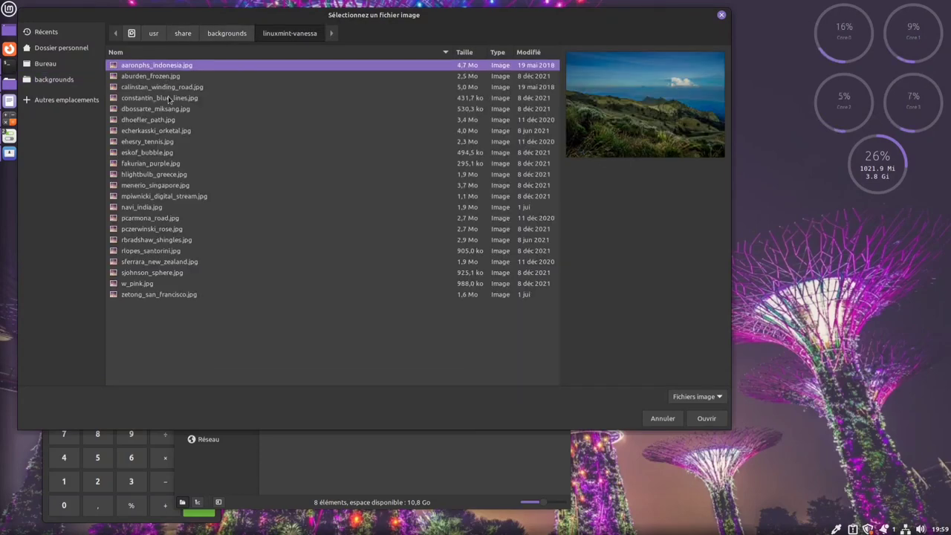
Preview the images in the folder and set menerio_singapore.jpg as the login screen background
key(Down)
key(Down)
key(Down)
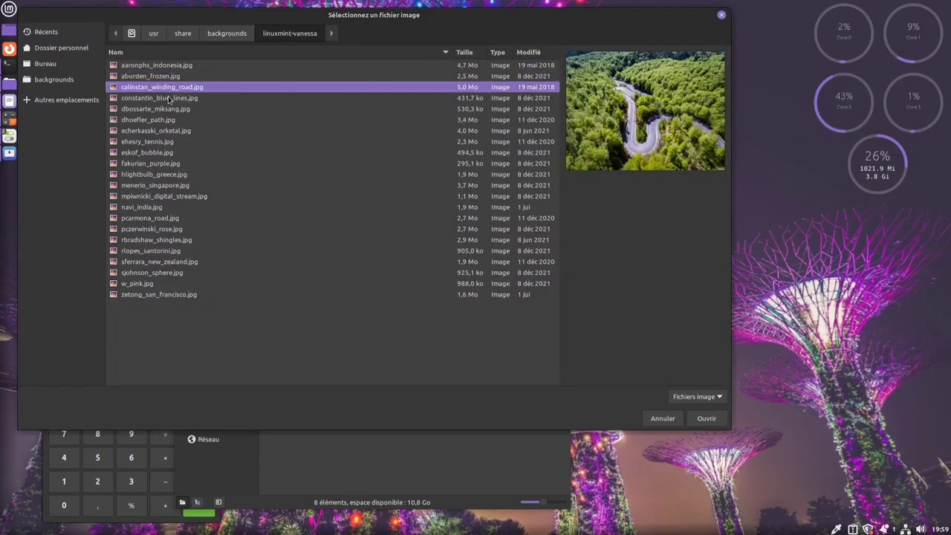
key(Down)
key(Down)
key(Down)
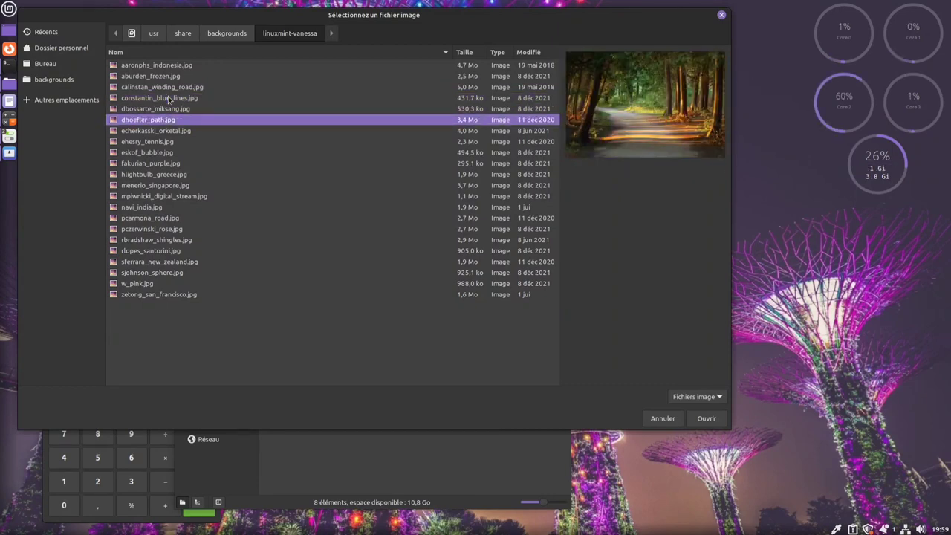
key(Down)
key(Down)
key(Down)
key(Down)
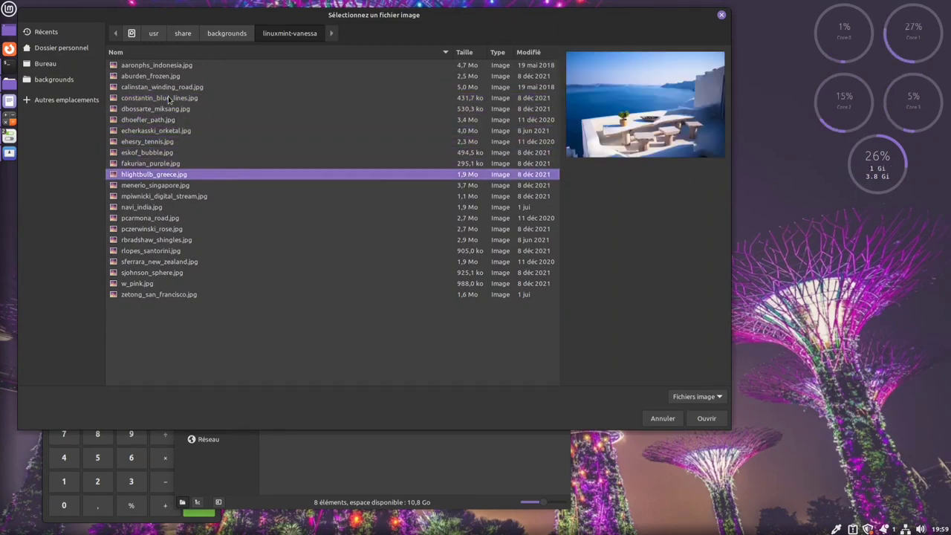
key(Down)
key(Down)
key(Up)
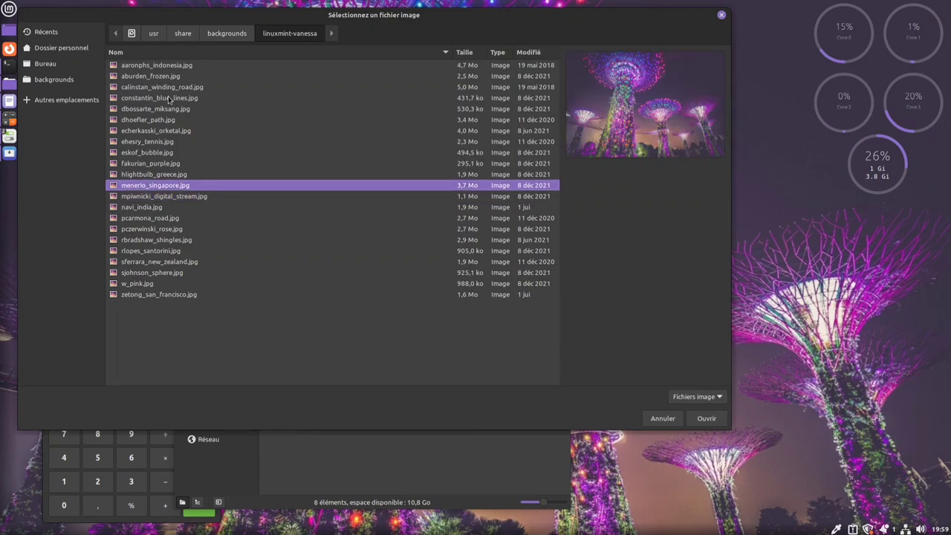
click(706, 420)
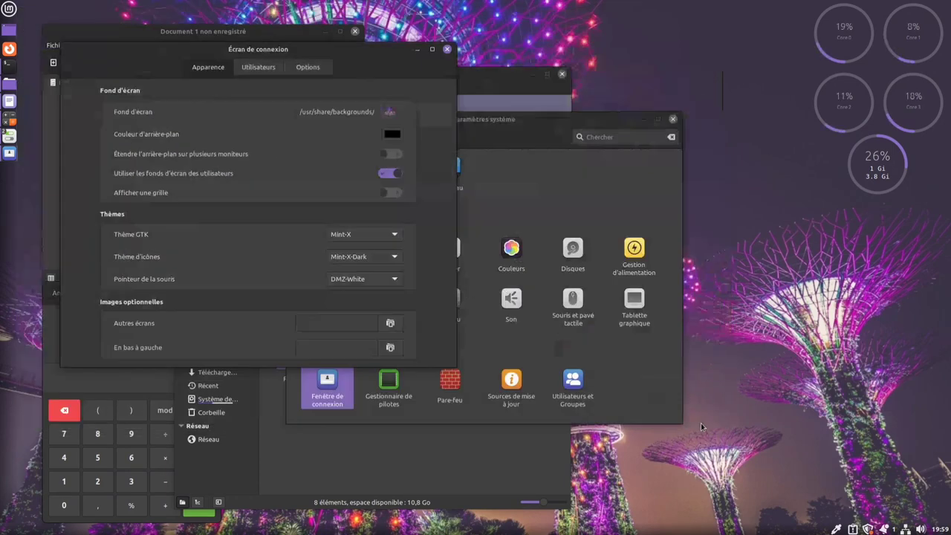
Set both the GTK theme and the icon theme of the login screen to Mint-Y-Dark-Purple
click(355, 239)
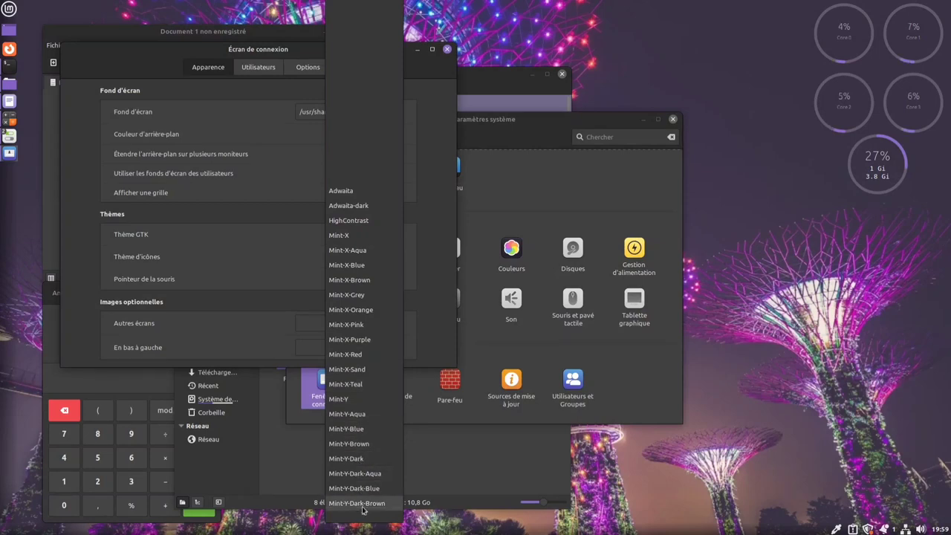
scroll(364, 482, down, 4)
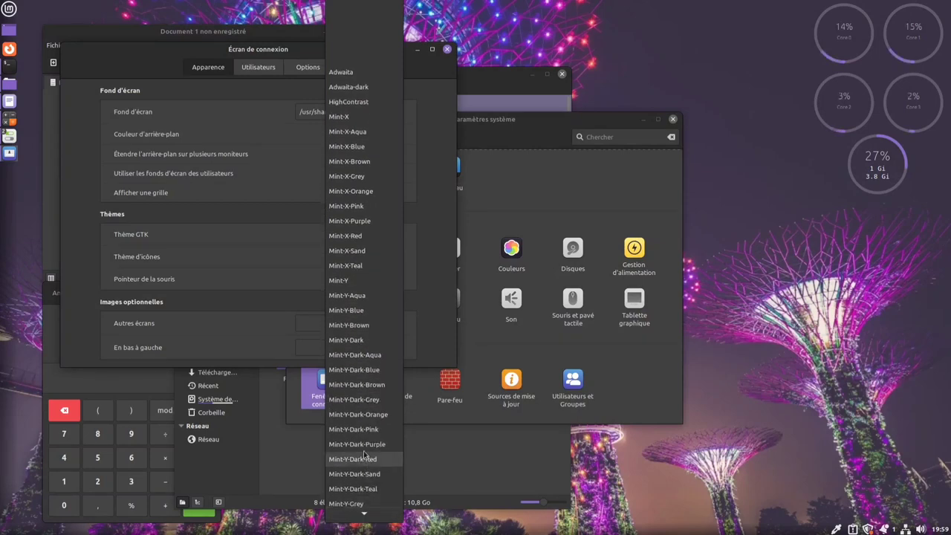
click(358, 444)
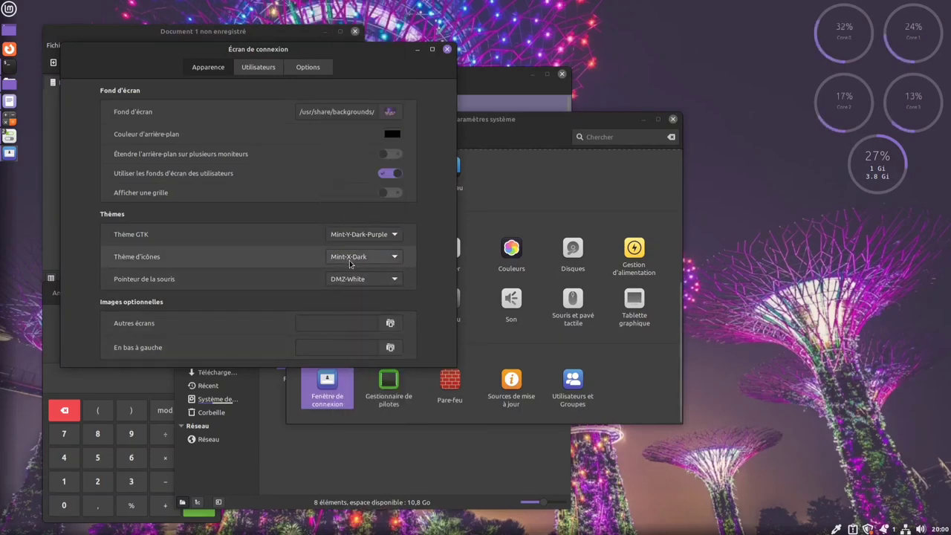
click(349, 261)
scroll(375, 513, down, 3)
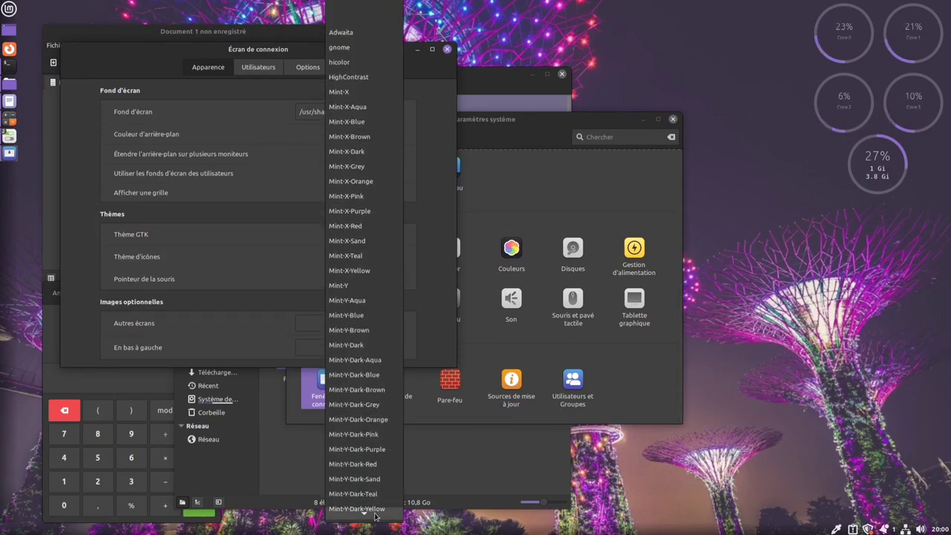
scroll(375, 516, down, 2)
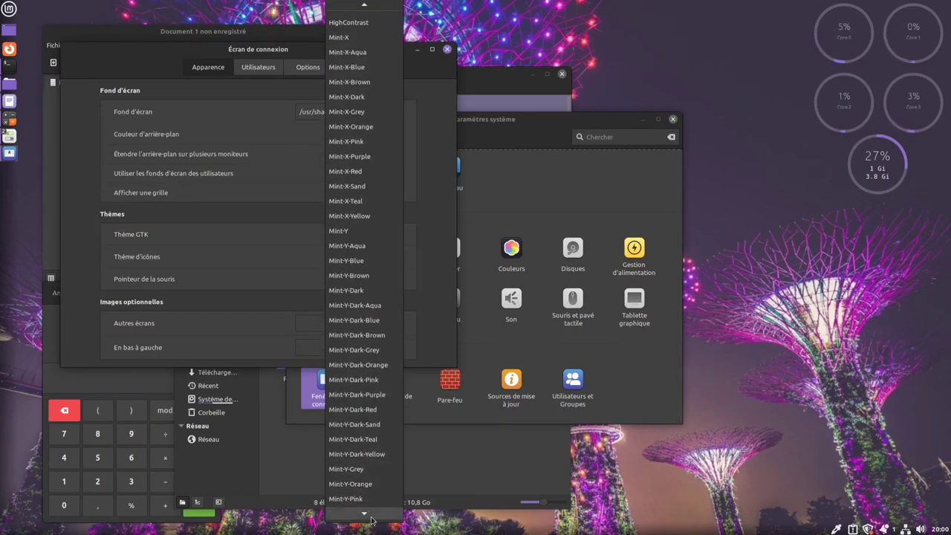
scroll(371, 517, down, 2)
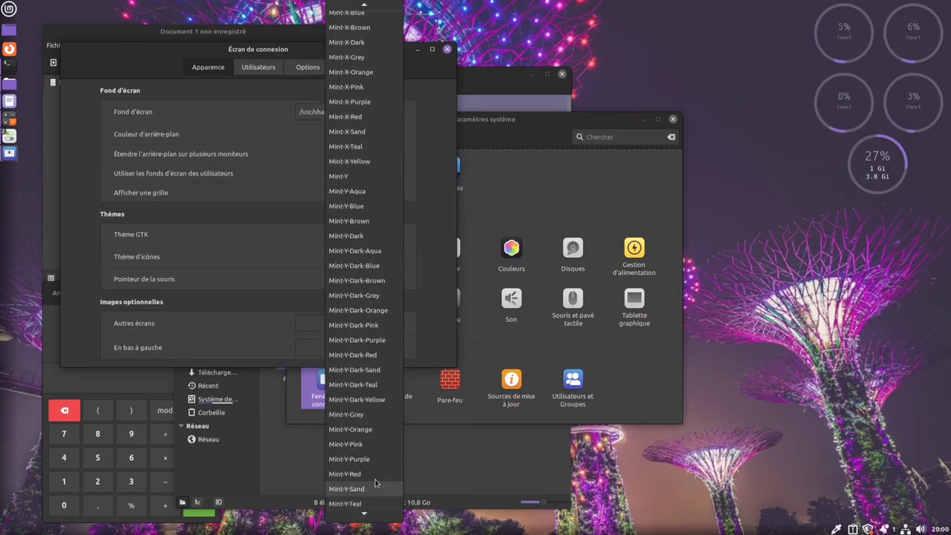
click(357, 340)
Set the login screen's mouse pointer to Adwaita and close the login window settings
click(349, 278)
click(341, 251)
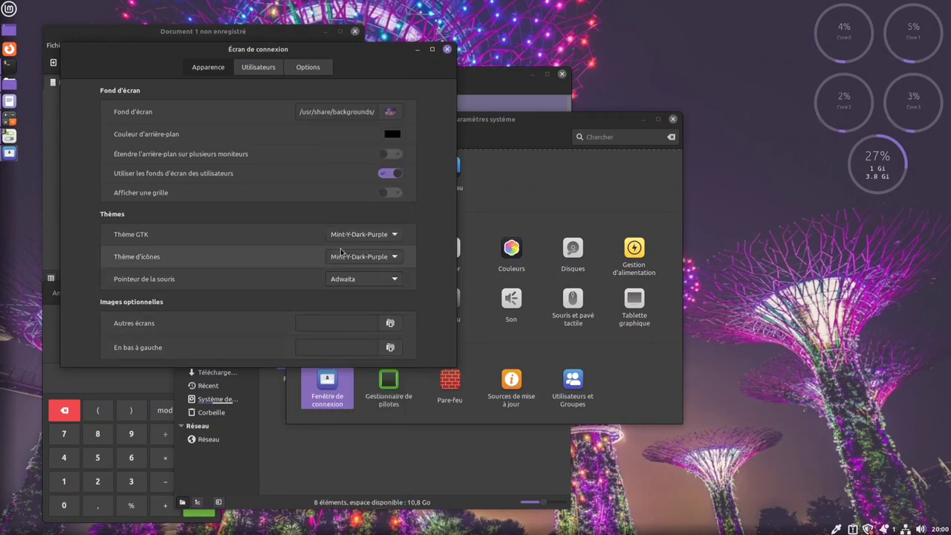
click(446, 49)
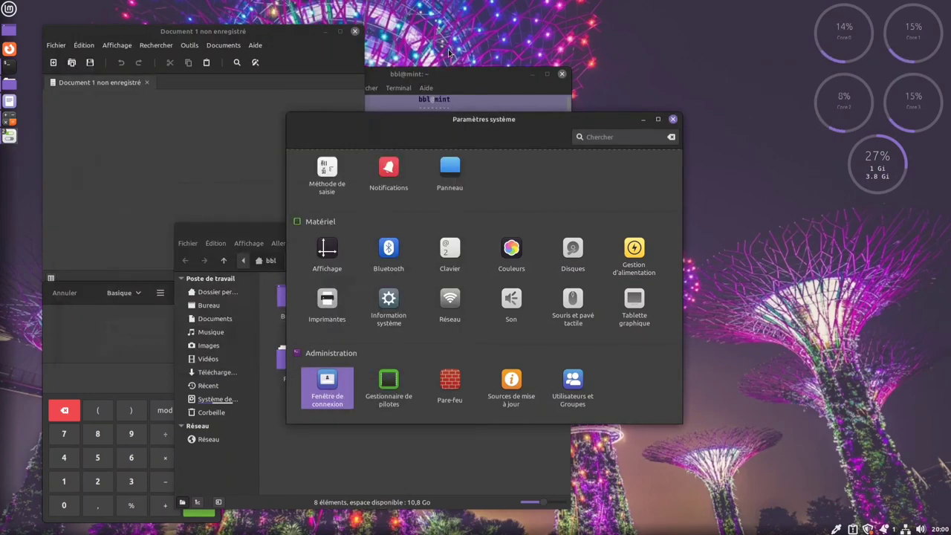
click(9, 9)
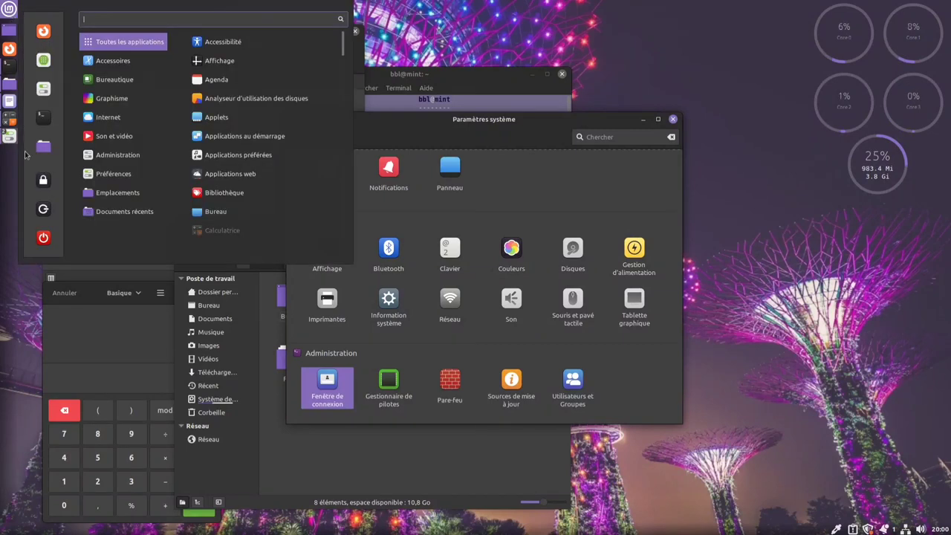
click(44, 237)
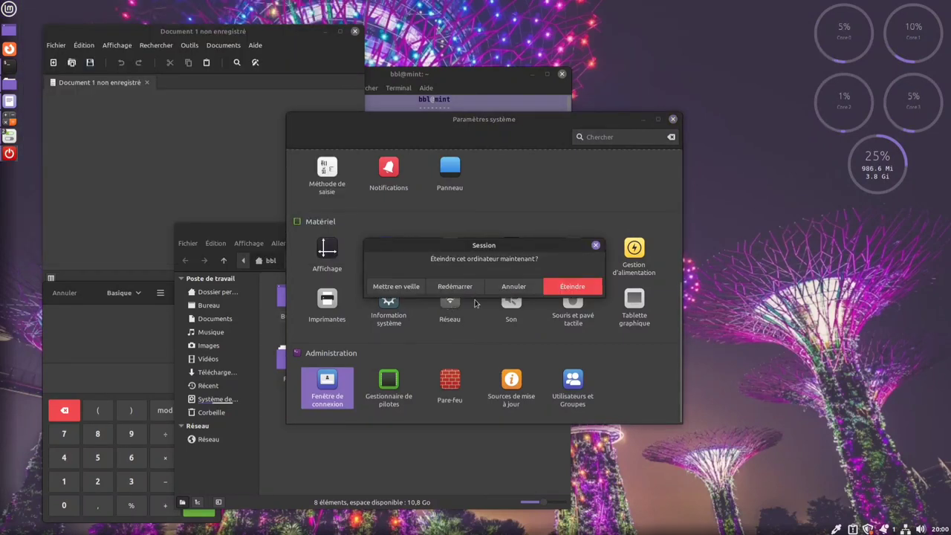
click(500, 289)
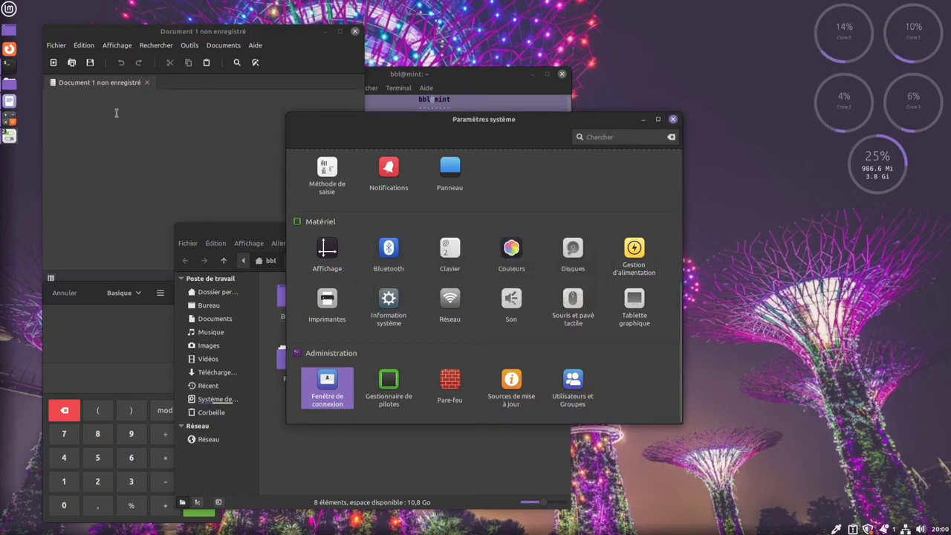
Log out of the current session to return to the login screen
click(9, 9)
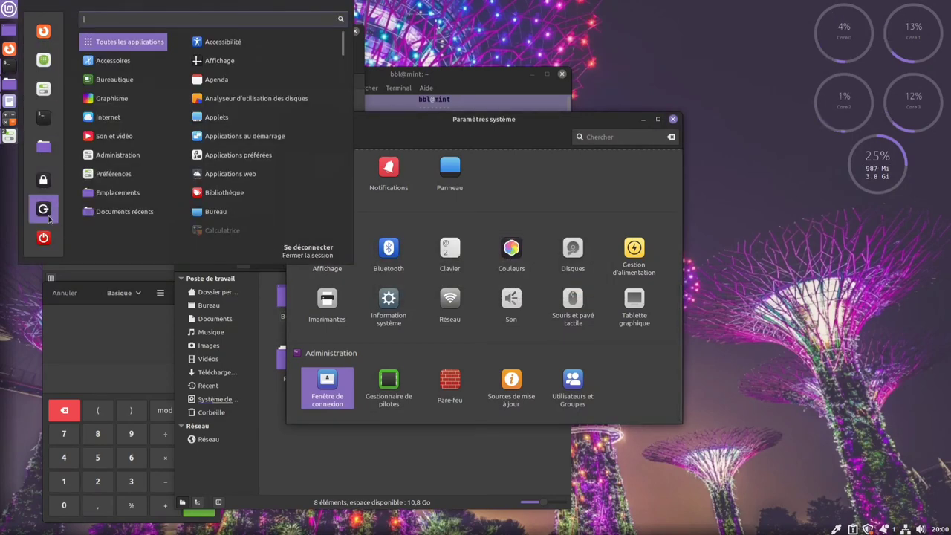
click(47, 214)
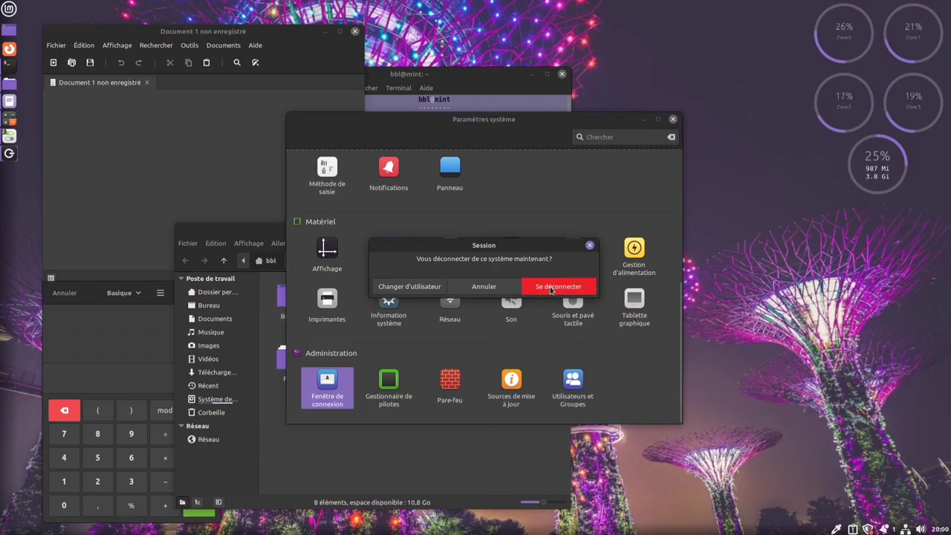
click(546, 291)
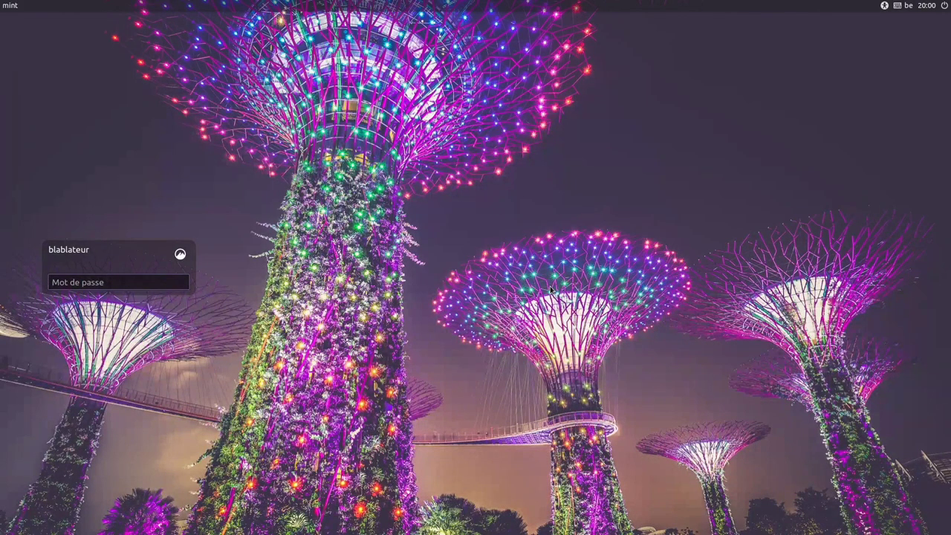
Log back in to the desktop session with the account password
key(Return)
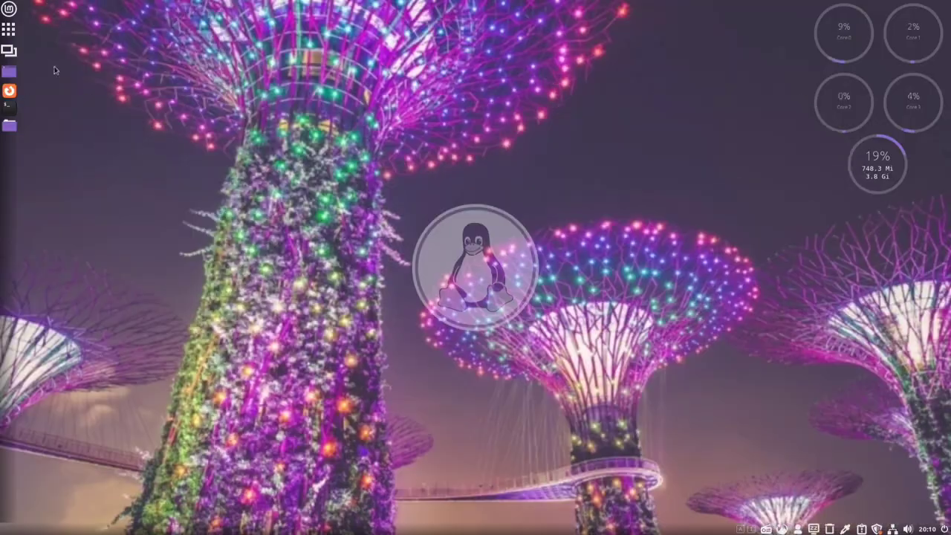
Open the start menu applet's configuration at its layout and content settings and move the window clear of the menu
right_click(9, 11)
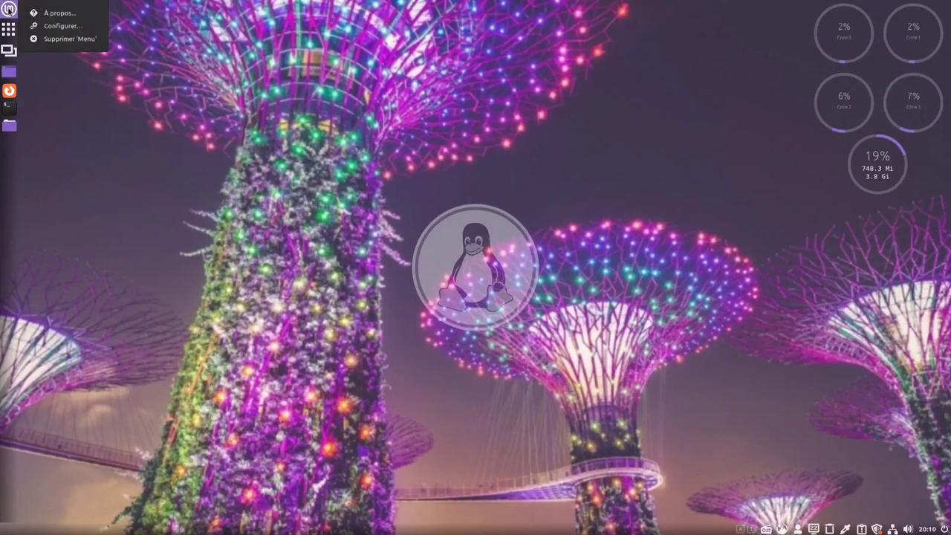
click(45, 26)
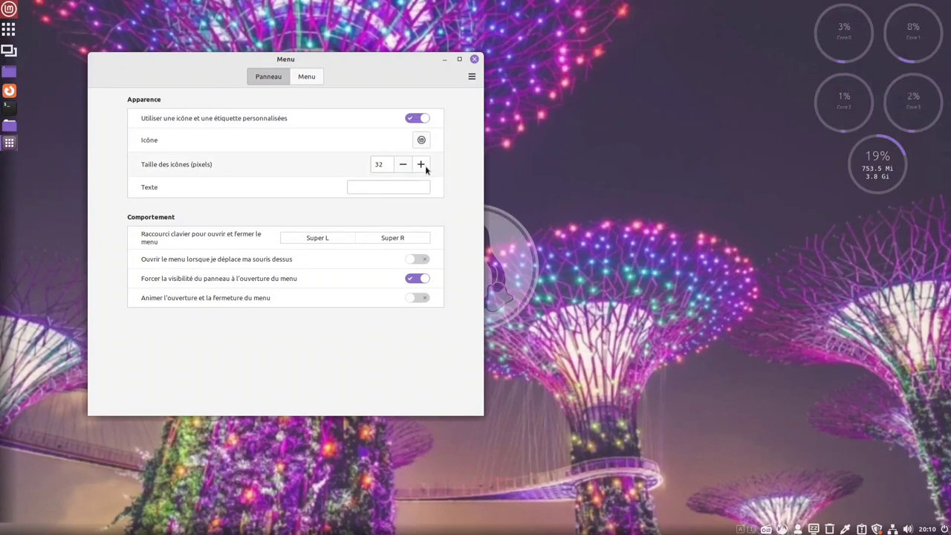
click(473, 60)
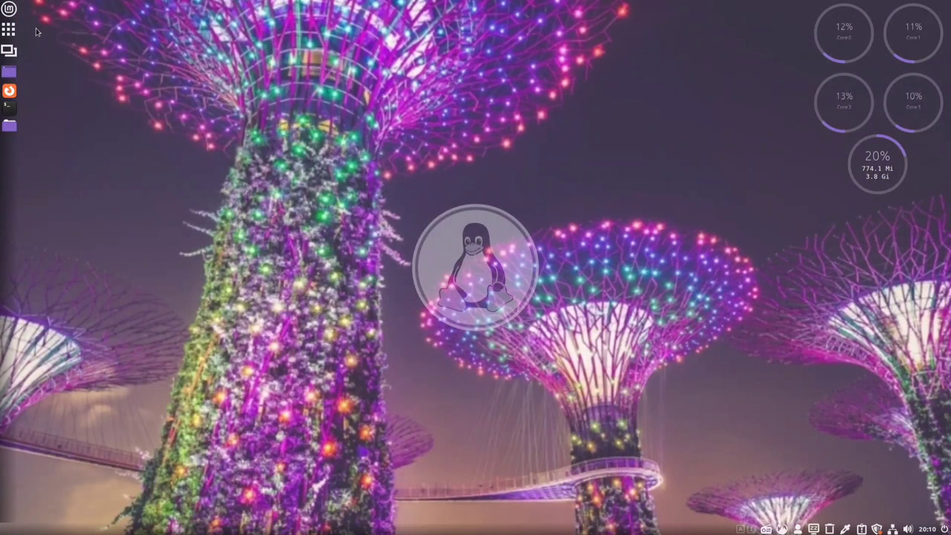
right_click(9, 10)
click(51, 28)
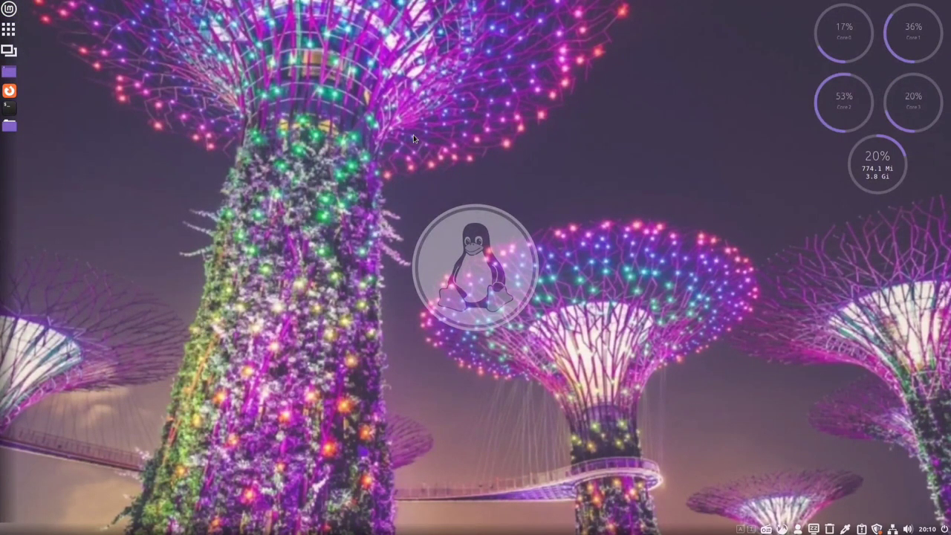
click(300, 79)
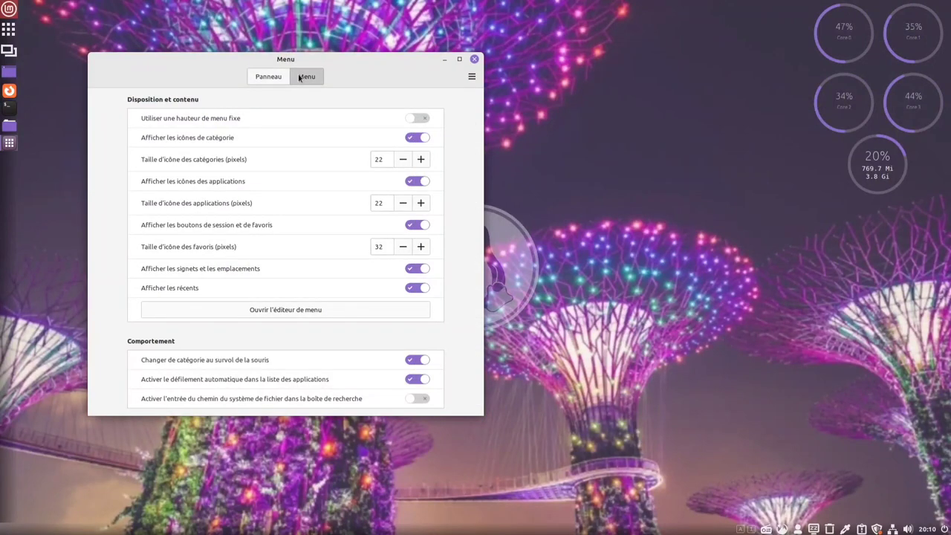
drag(363, 64, 482, 59)
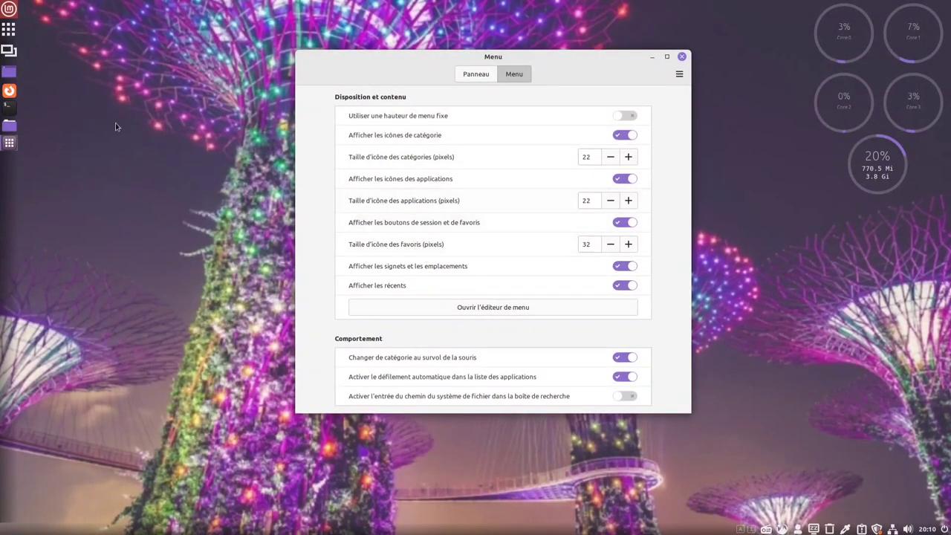
Set the start menu's category icon size to 28 pixels and application icon size to 24 pixels, and preview the menu
click(9, 9)
click(9, 9)
click(628, 157)
click(628, 156)
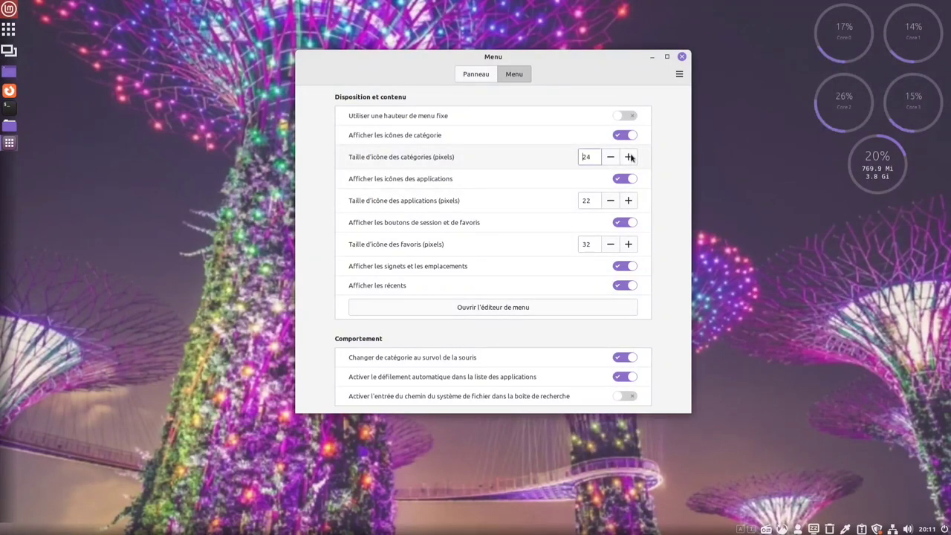
click(629, 156)
click(628, 156)
click(628, 201)
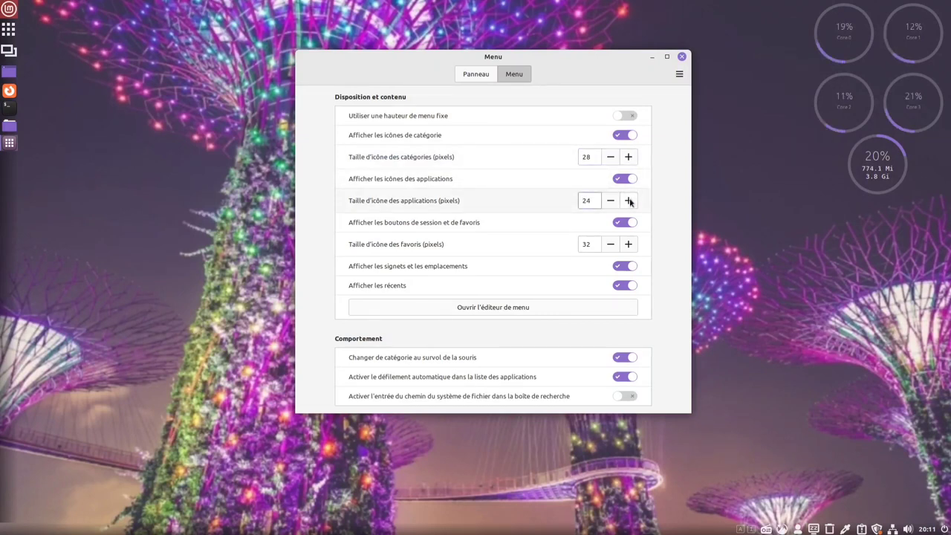
click(9, 9)
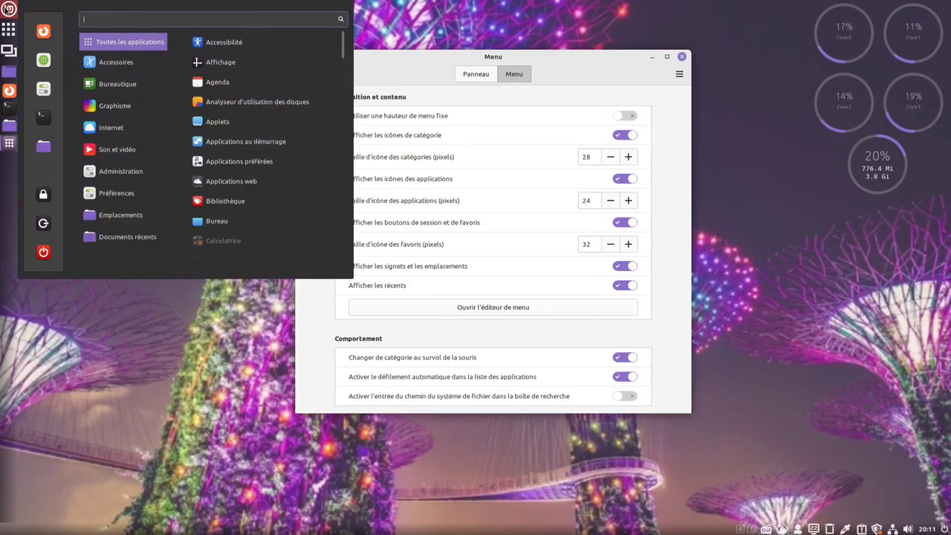
click(9, 9)
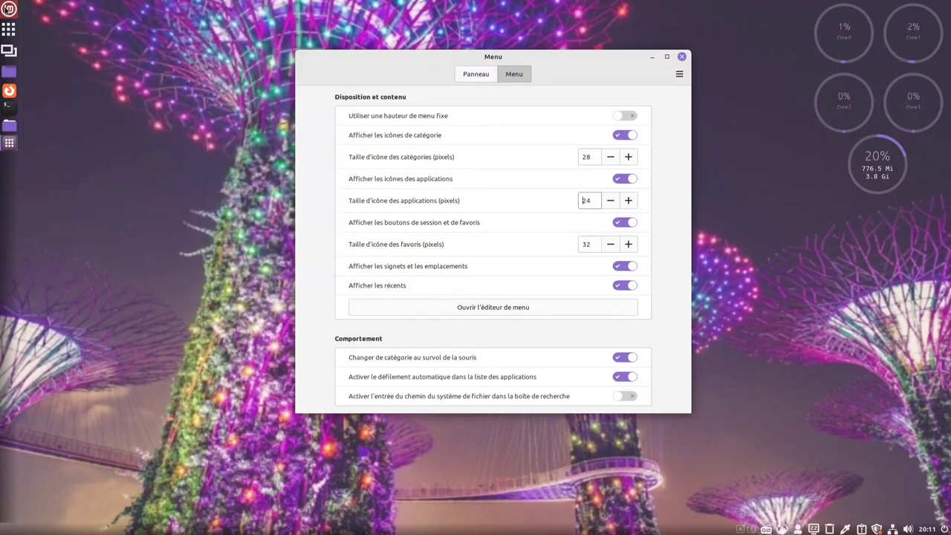
Set the start menu's favourites icon size to 28 pixels and its category icon size to 24 pixels
click(611, 246)
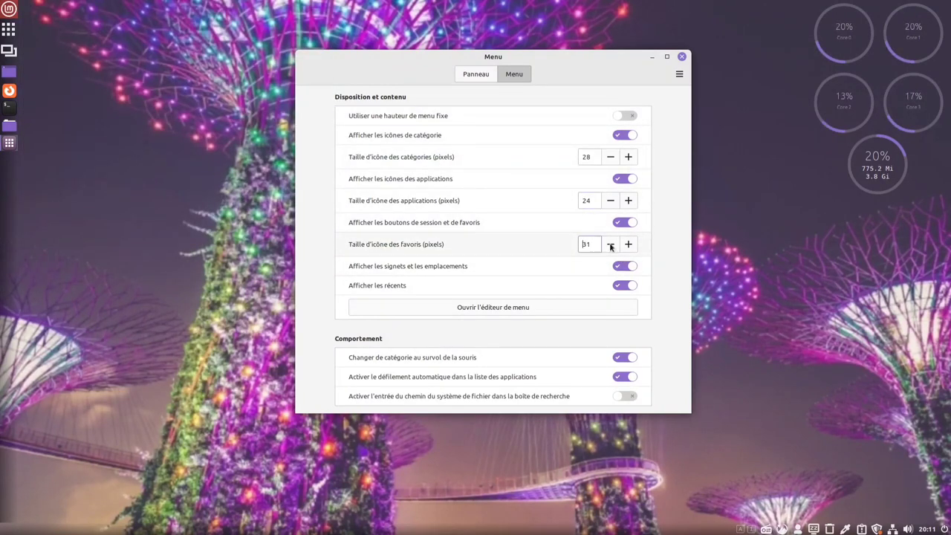
click(610, 247)
click(611, 246)
click(610, 247)
click(611, 159)
click(610, 159)
click(610, 159)
click(611, 159)
click(611, 159)
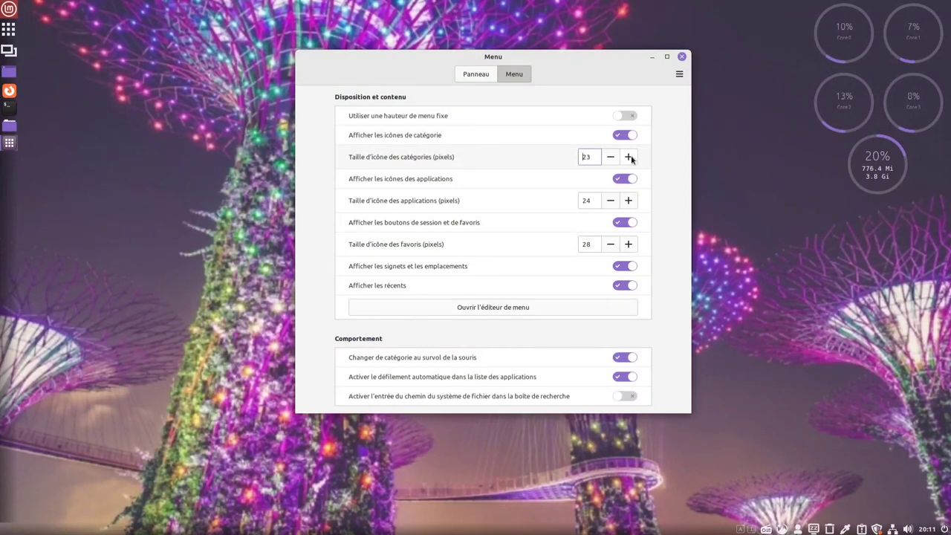
click(628, 157)
Set the start menu's application icon size to 20 pixels and open the menu to check the sizes
click(610, 201)
click(610, 201)
click(610, 200)
click(610, 201)
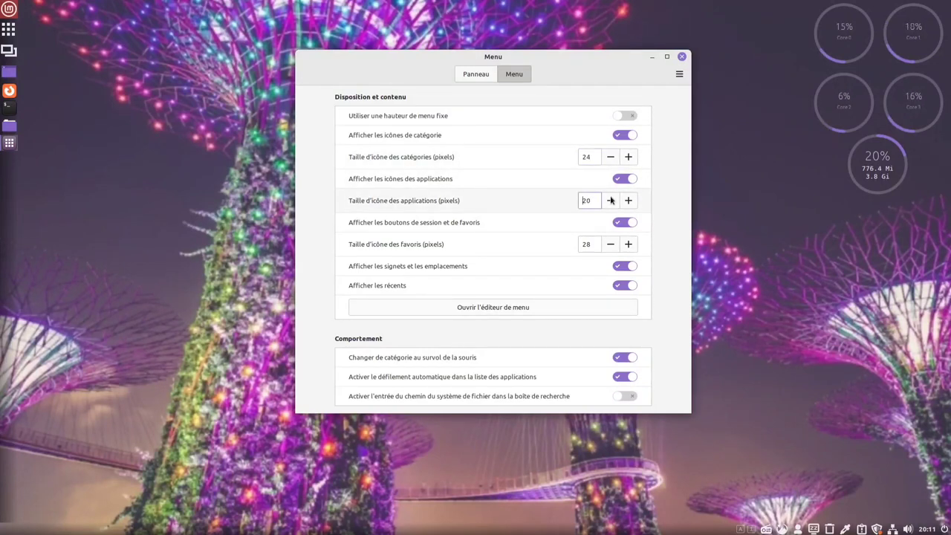
click(8, 10)
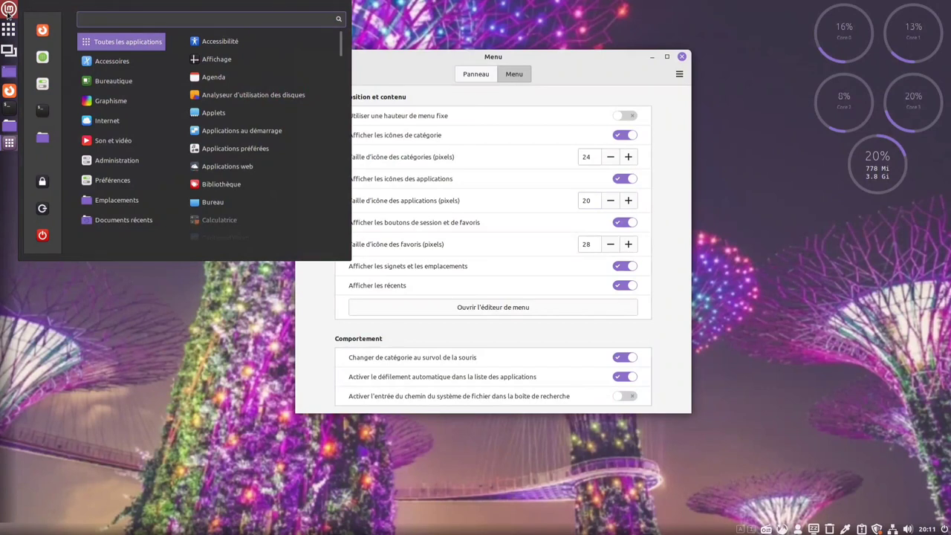
click(8, 10)
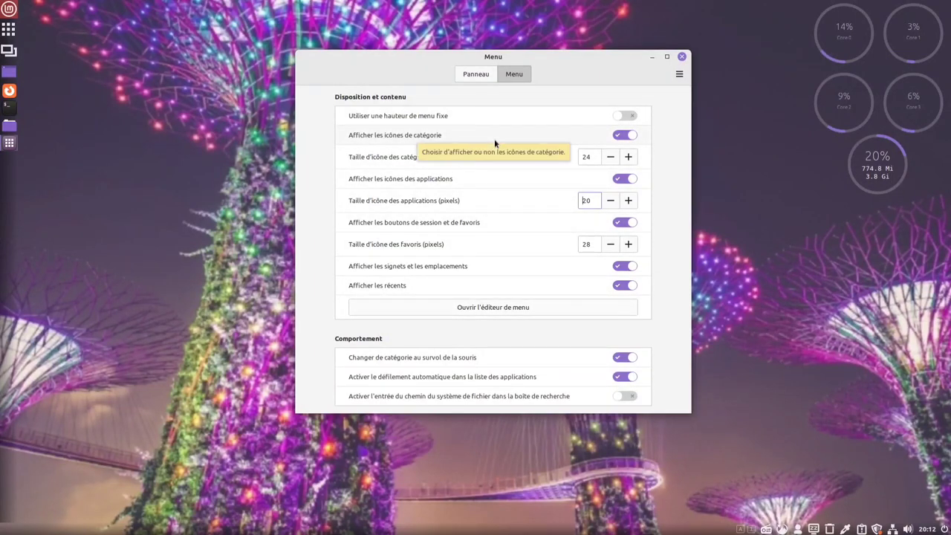
Enable the animation for opening and closing the start menu, close its settings, and test the menu
click(484, 75)
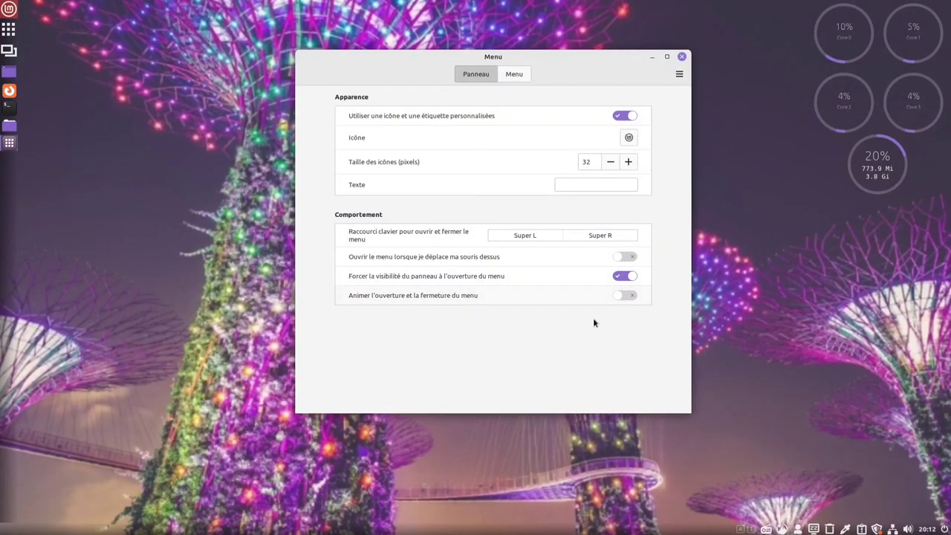
click(625, 296)
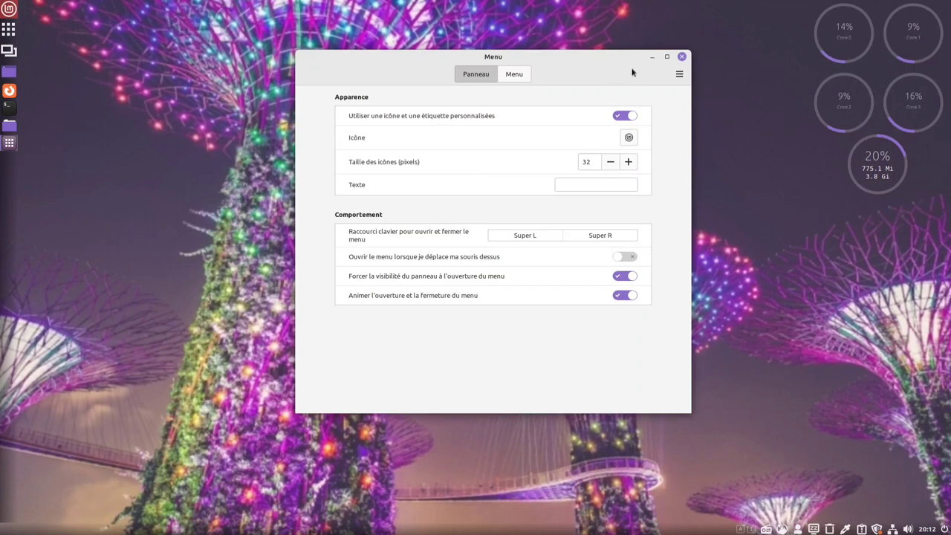
click(681, 57)
click(9, 9)
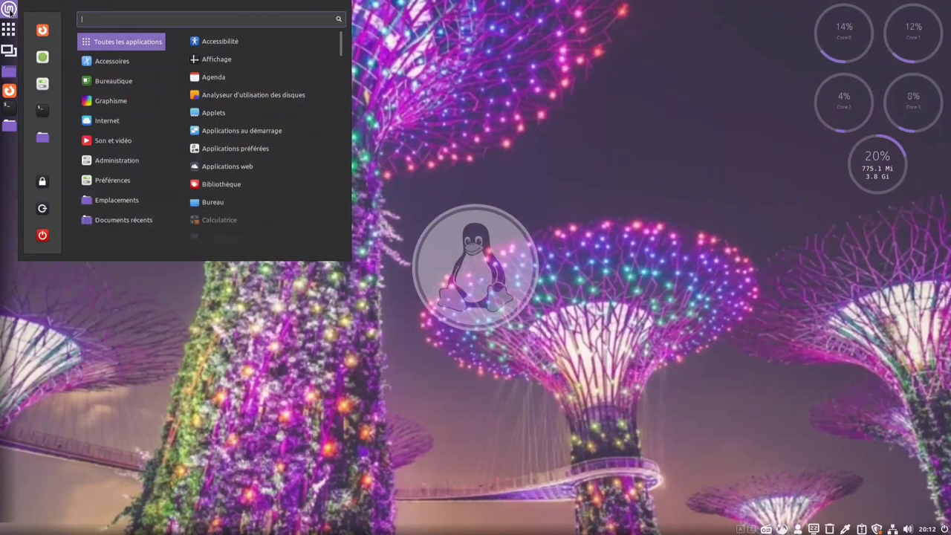
click(9, 9)
click(9, 8)
click(9, 9)
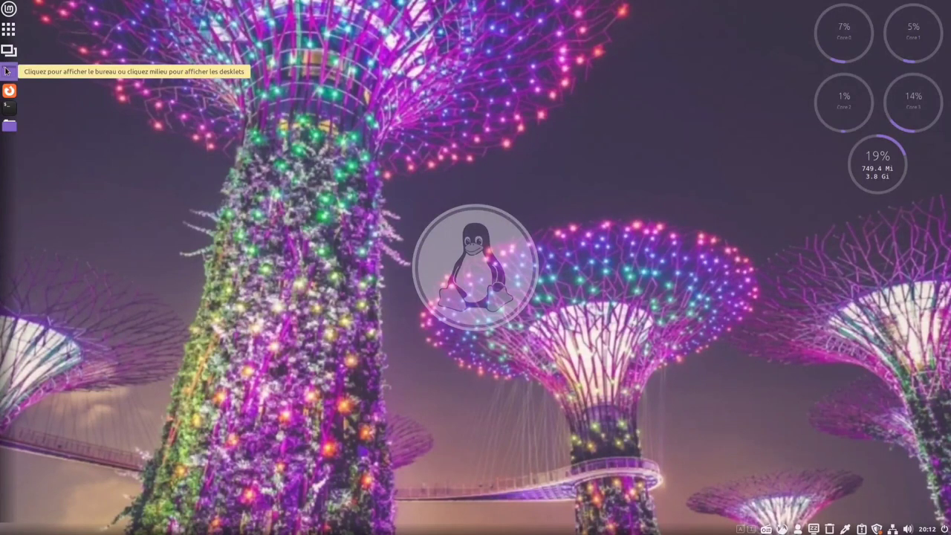
Open three home folder windows in the file manager
click(9, 72)
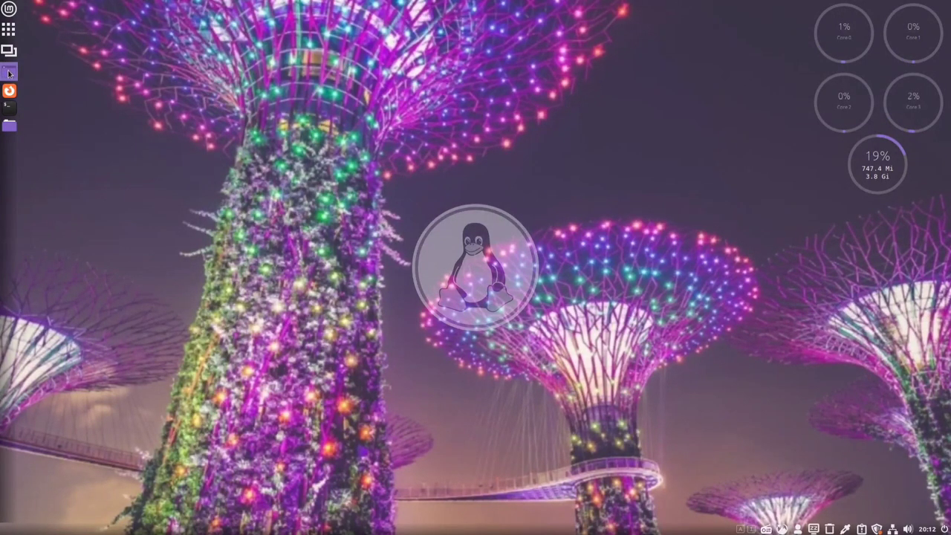
click(9, 125)
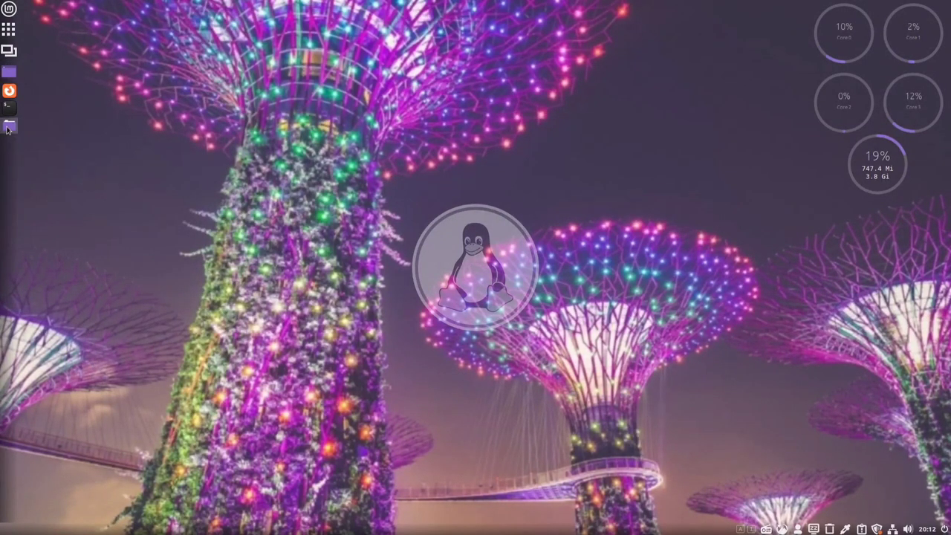
drag(269, 93, 523, 111)
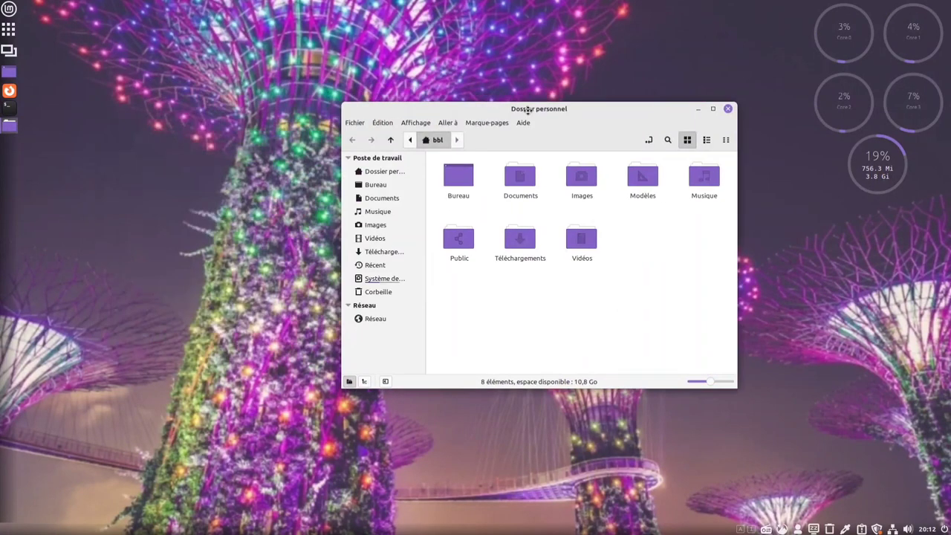
right_click(12, 127)
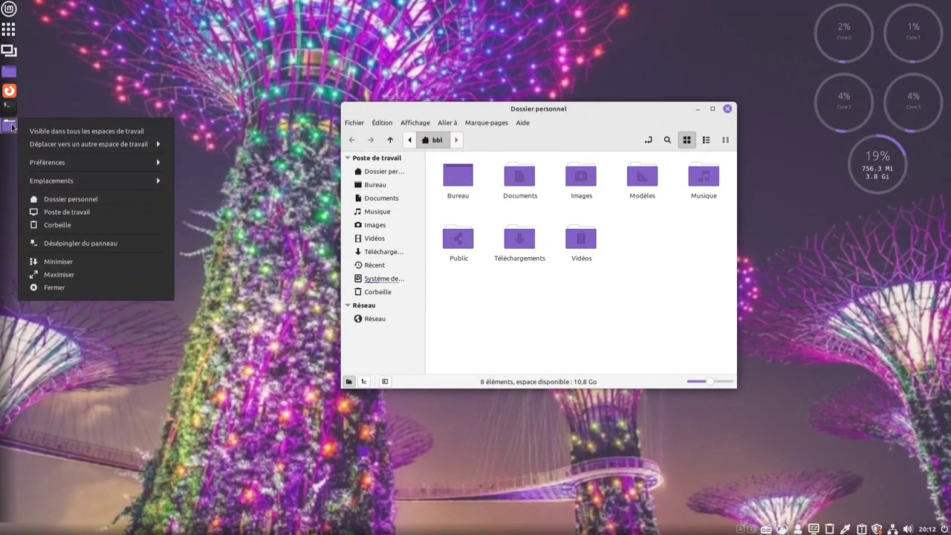
click(72, 200)
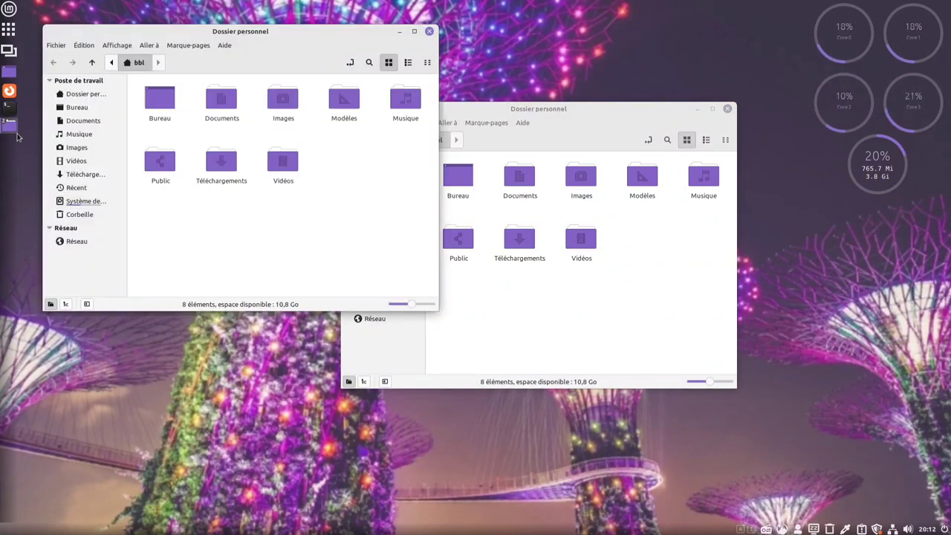
click(71, 200)
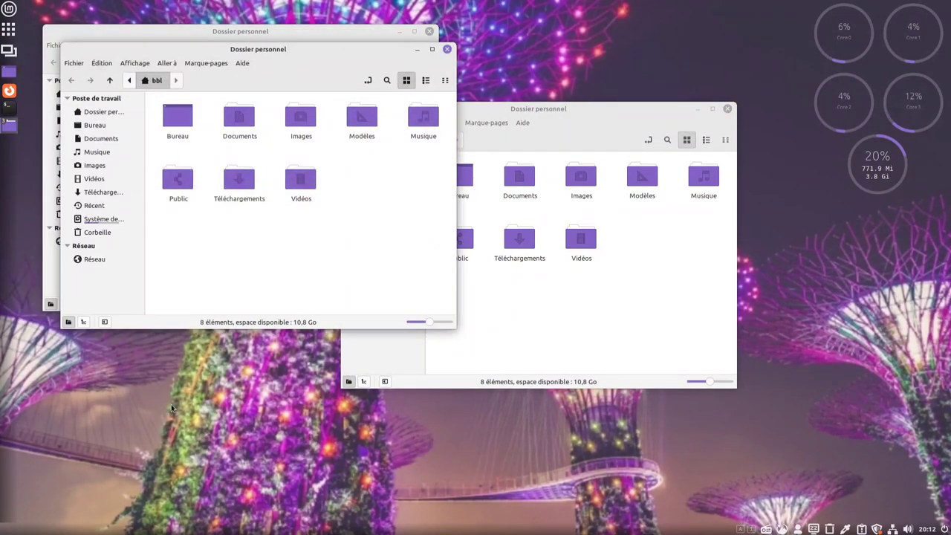
Enable animated thumbnails in the grouped window list applet's settings and close the settings window
right_click(9, 122)
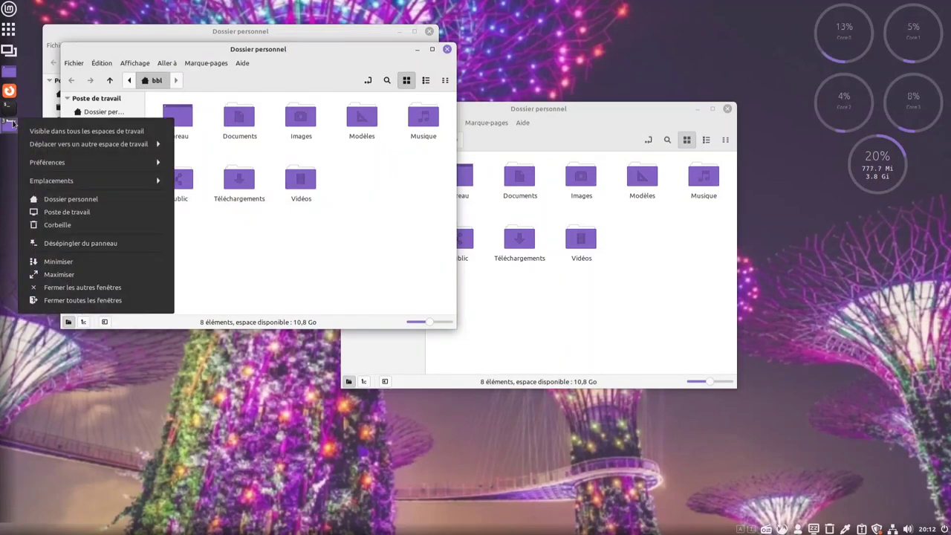
click(101, 163)
click(101, 187)
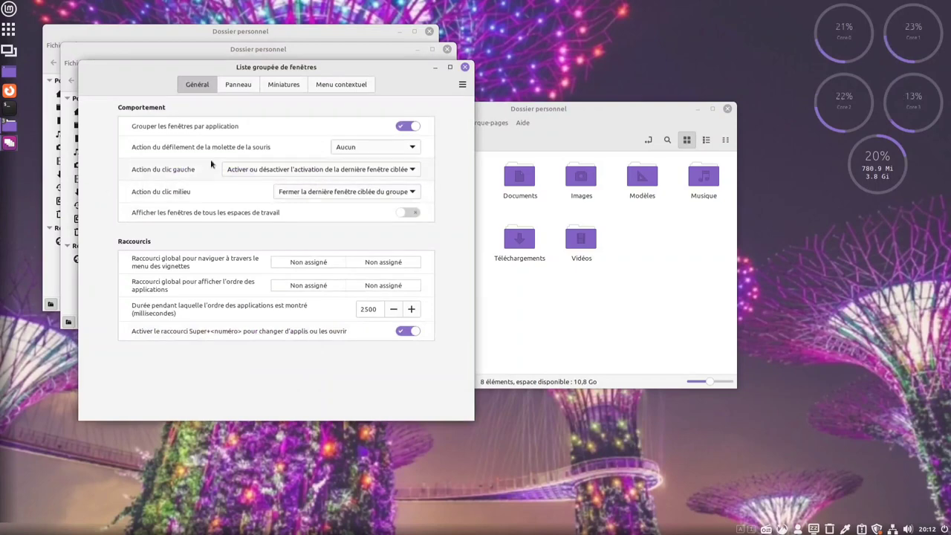
click(240, 86)
click(283, 86)
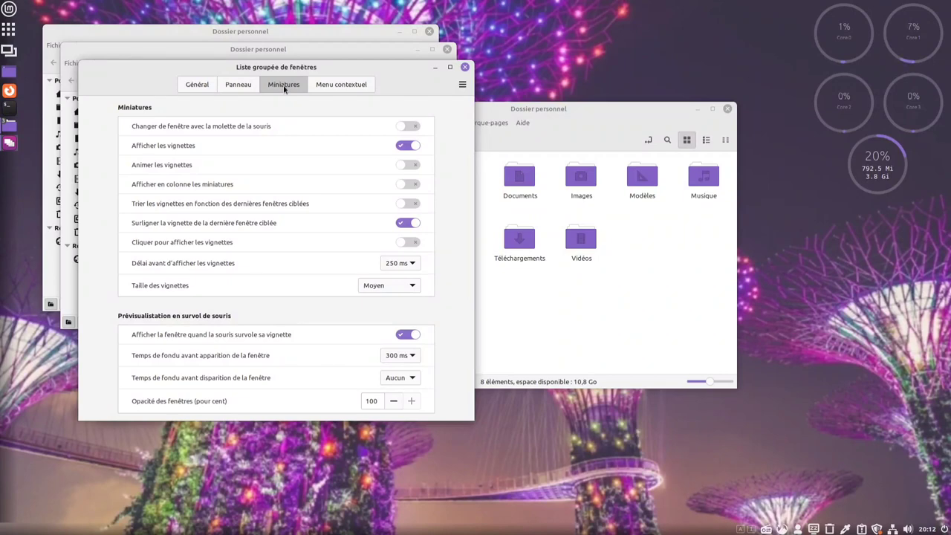
click(415, 167)
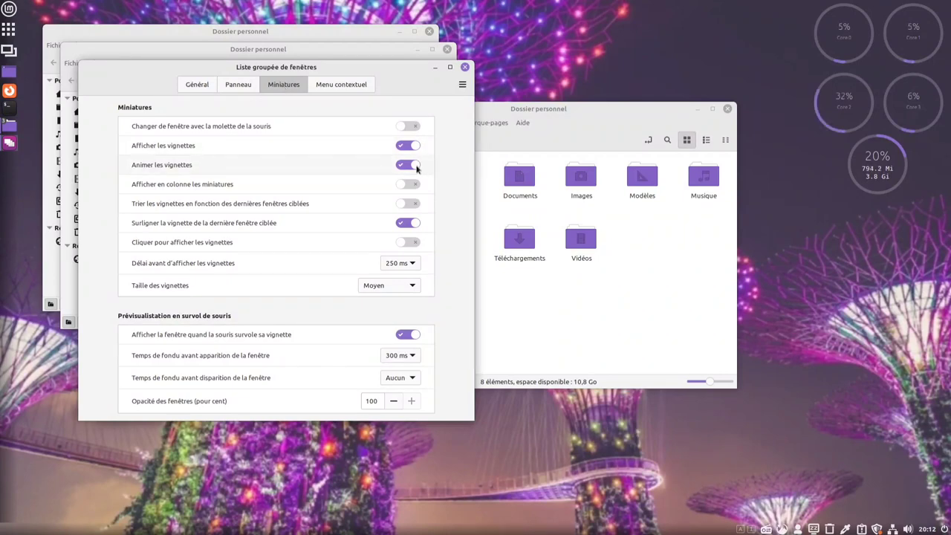
click(464, 67)
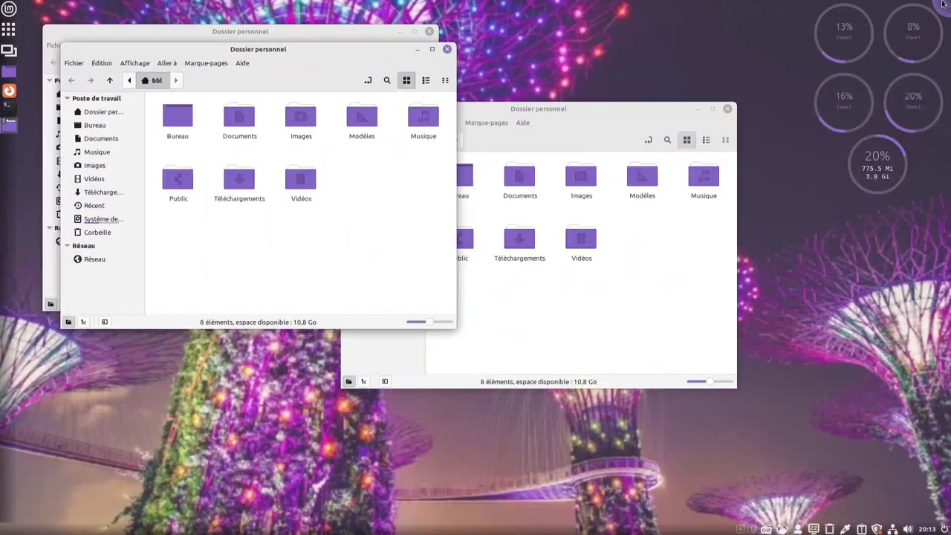
Try the panel's workspace and window overviews with the folder windows open
mouse_move(948, 2)
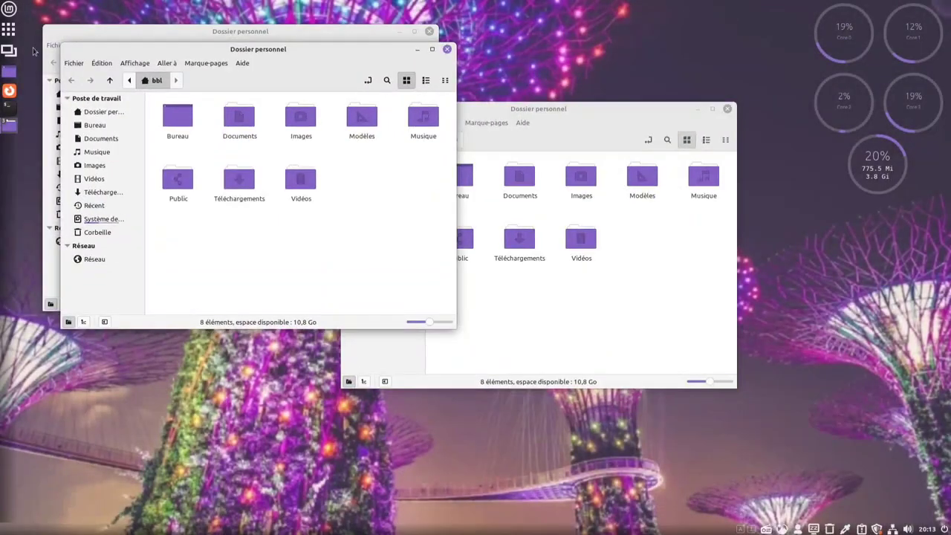
click(11, 33)
click(299, 176)
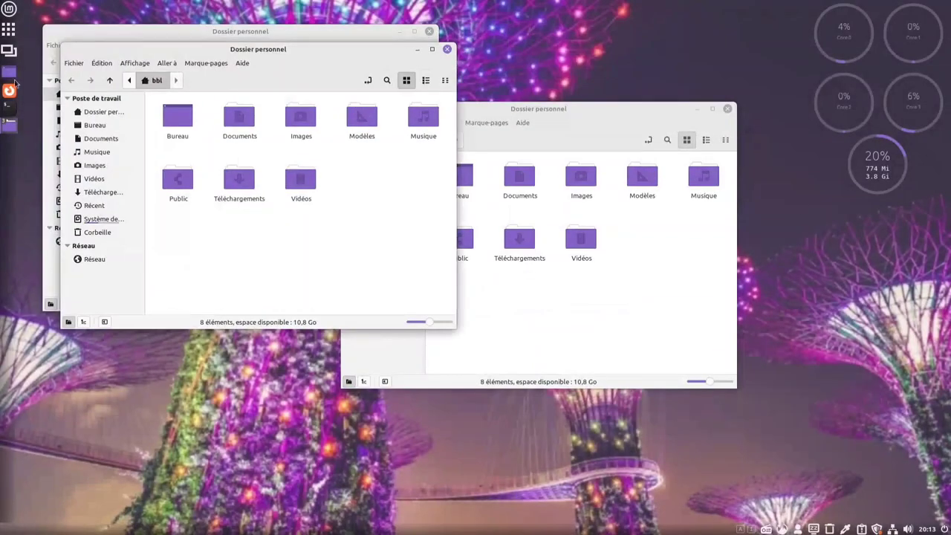
click(5, 55)
Close all three open home folder windows
click(446, 49)
click(429, 31)
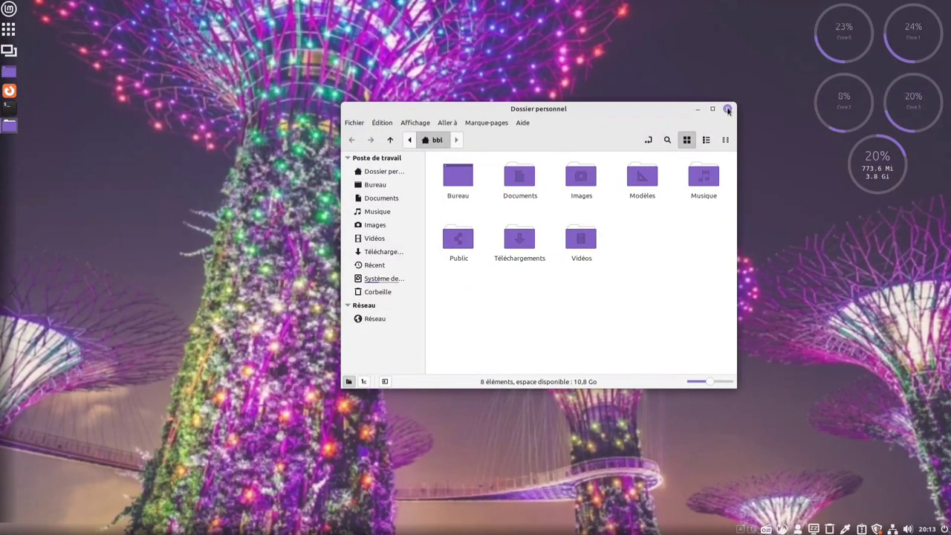
click(727, 109)
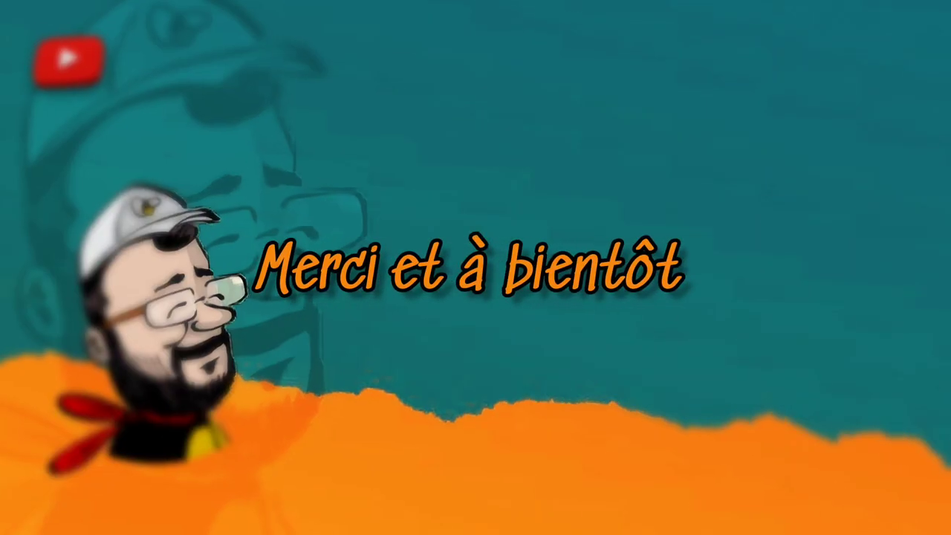